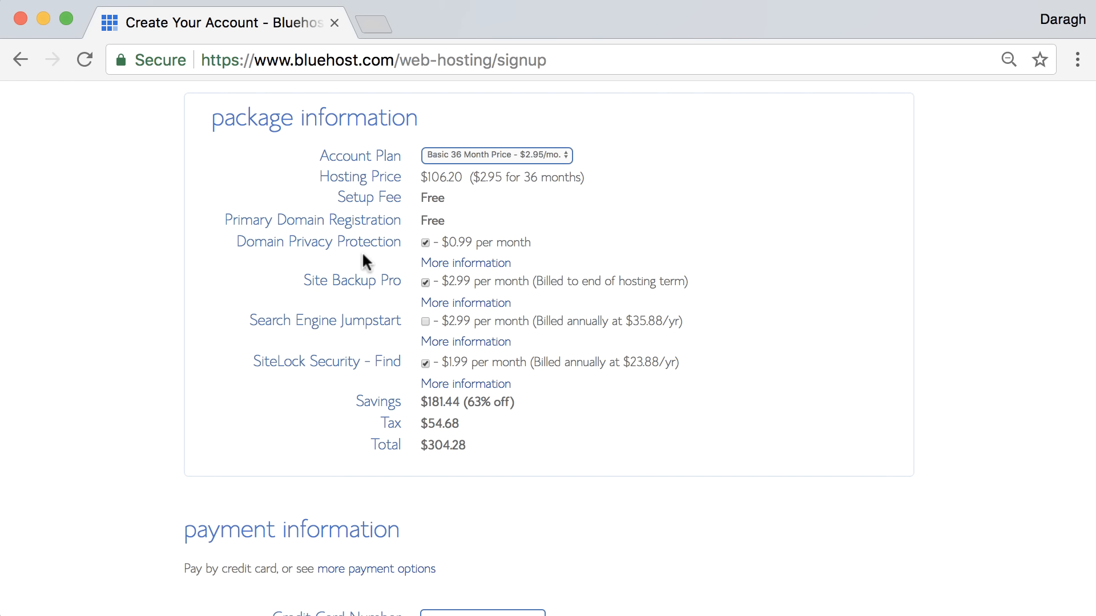
pyautogui.click(374, 25)
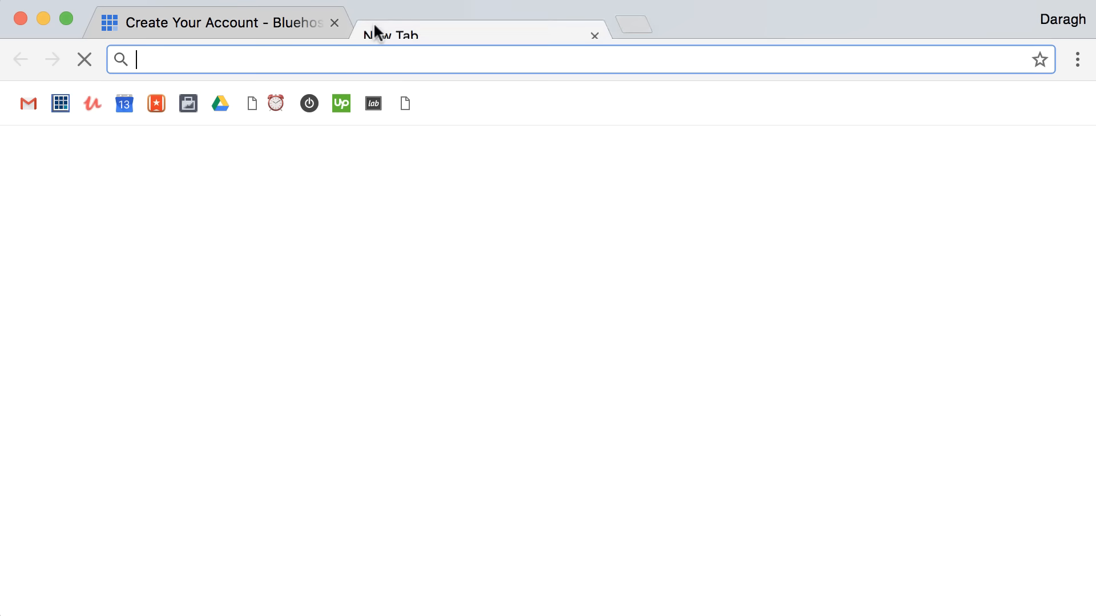
pyautogui.write('https://www.whois.com/whois/growthstars.com')
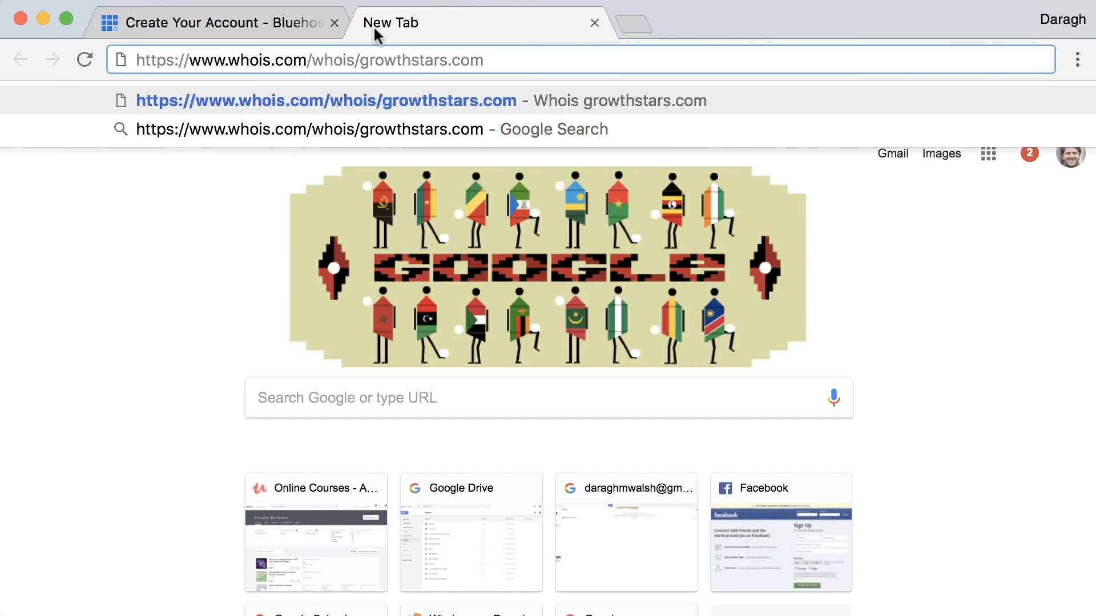
pyautogui.press('Return')
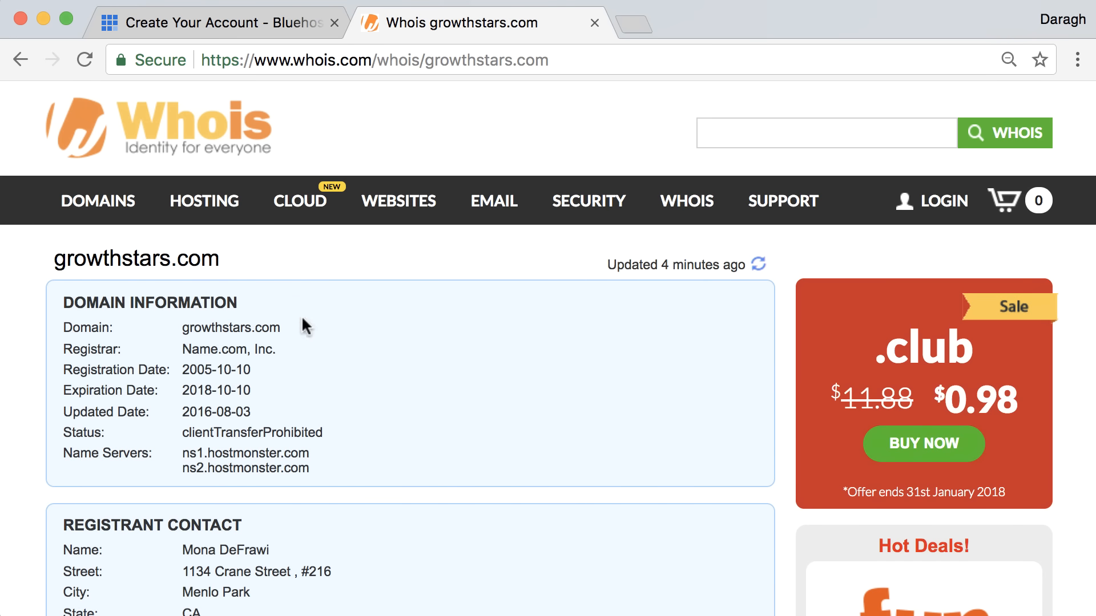
pyautogui.moveTo(181, 328); pyautogui.dragTo(292, 329)
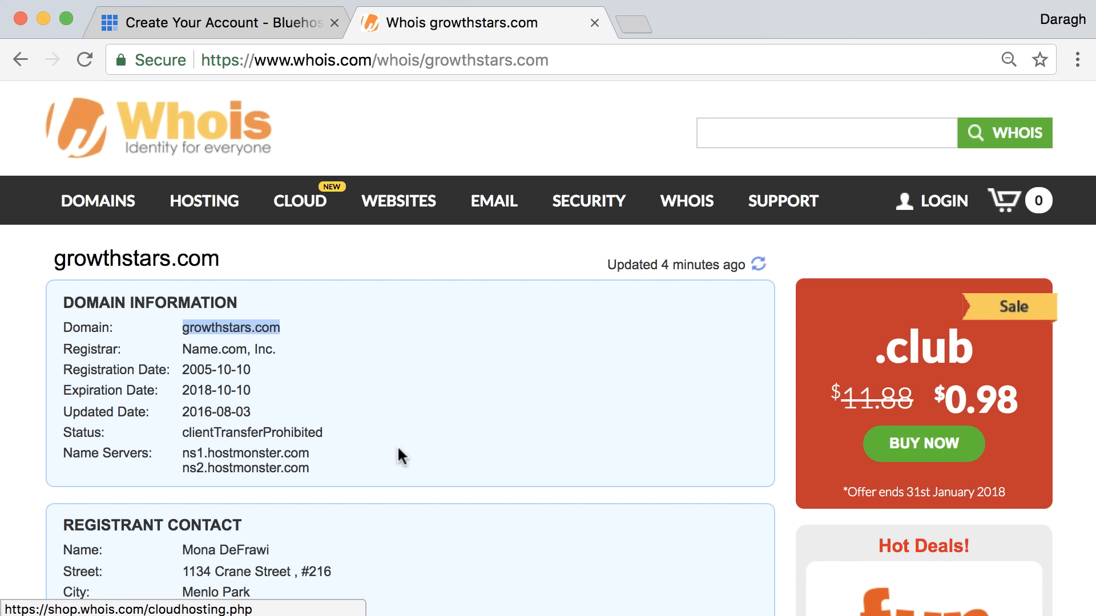
pyautogui.scroll(-6, 399, 450)
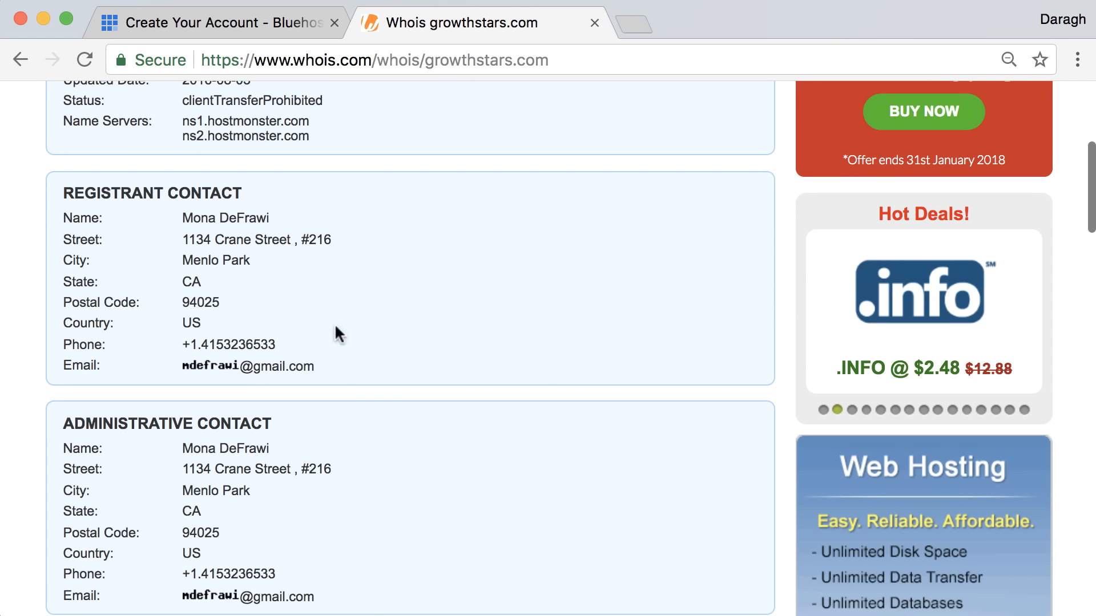
# Step: Return to the Bluehost signup page and review the account information and the Domain Privacy Protection option
pyautogui.click(284, 22)
pyautogui.scroll(6, 404, 320)
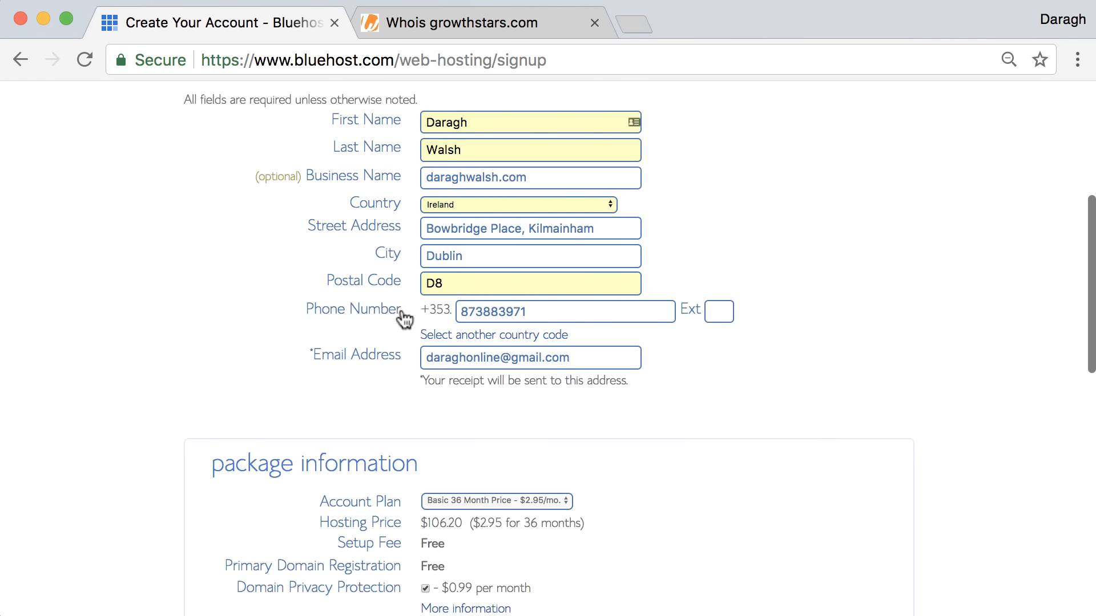
pyautogui.scroll(2, 404, 319)
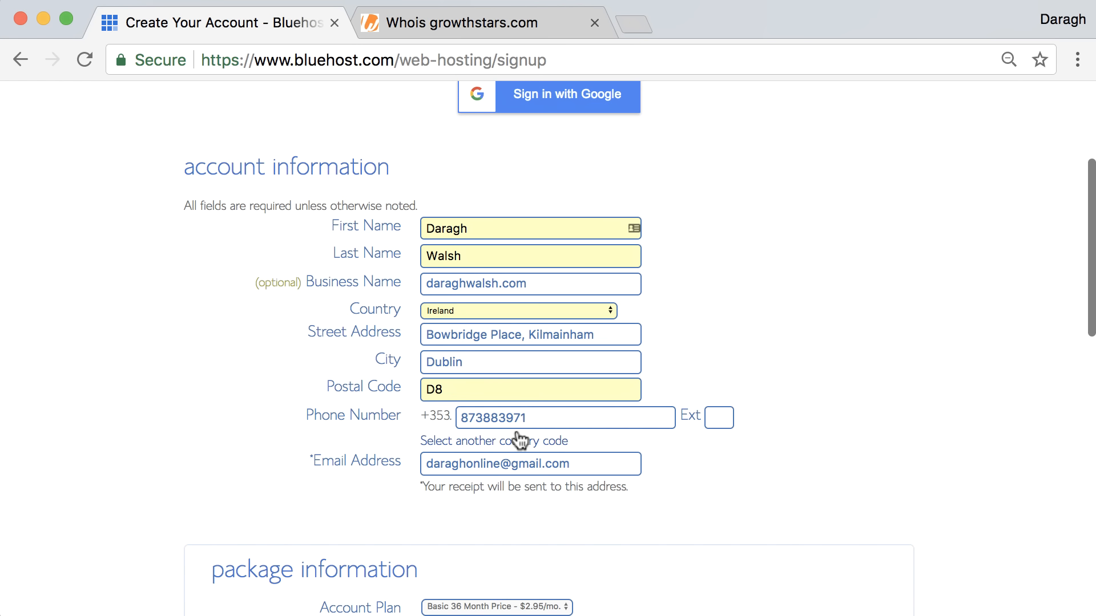
pyautogui.scroll(-4, 558, 452)
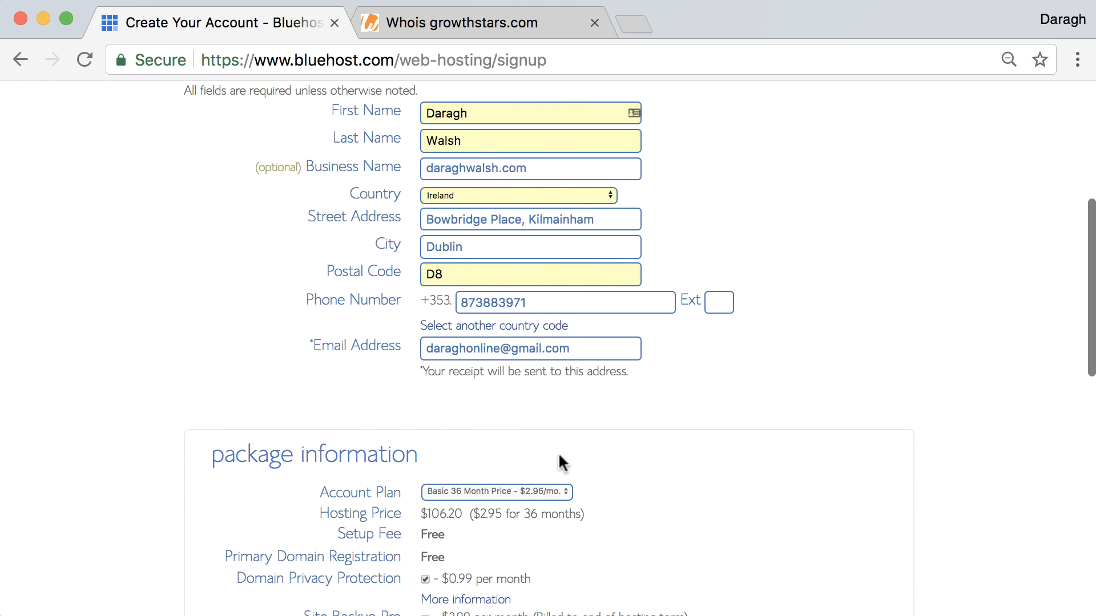
pyautogui.scroll(-2, 558, 462)
pyautogui.scroll(-4, 560, 454)
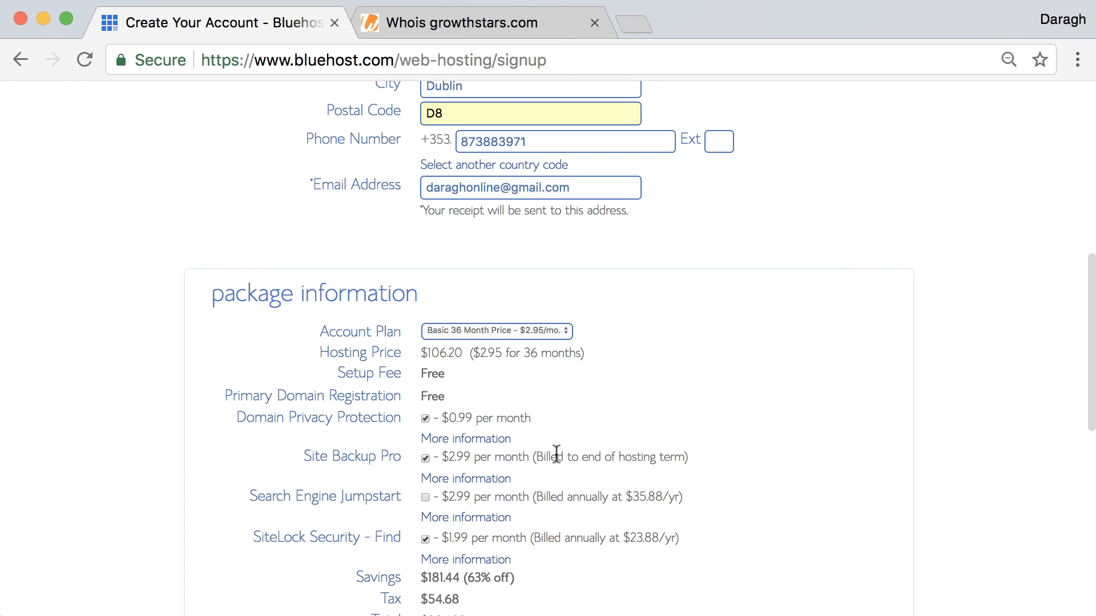
pyautogui.scroll(-1, 556, 456)
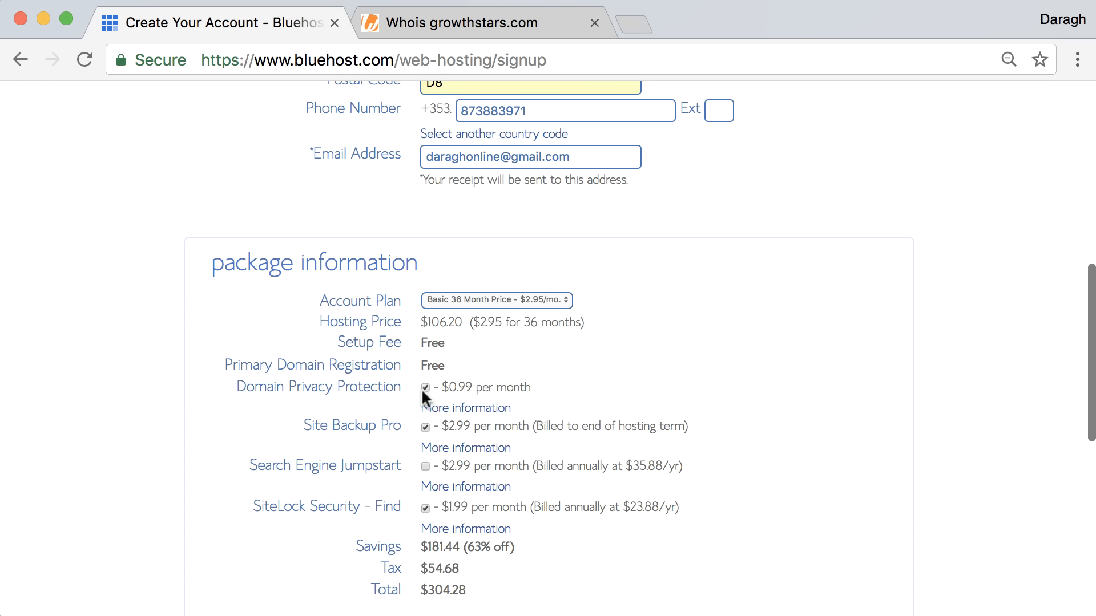
pyautogui.scroll(2, 517, 386)
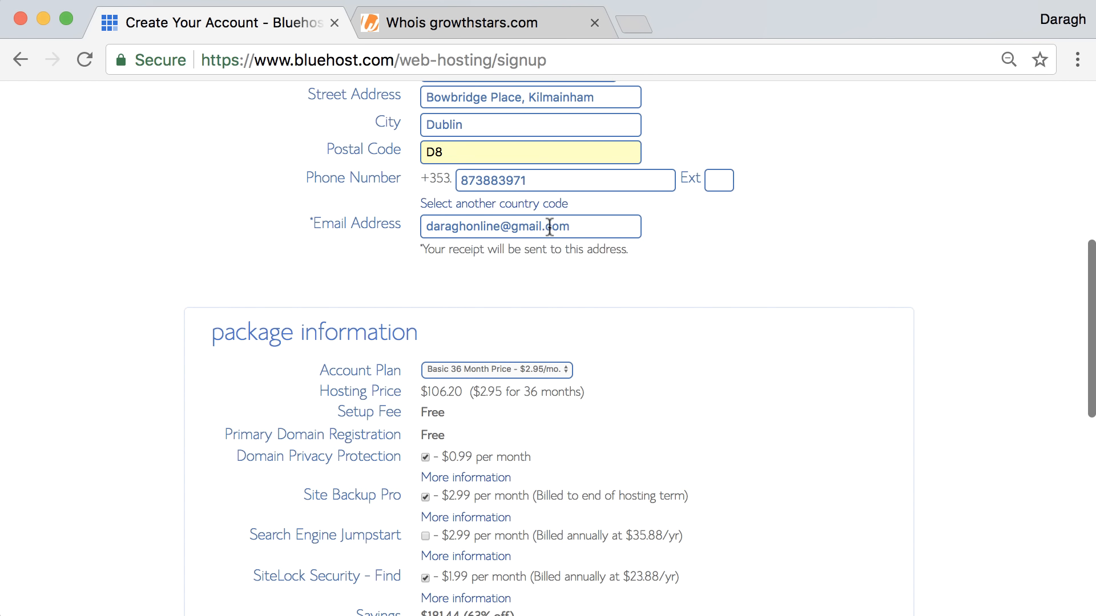
# Step: Remove Domain Privacy Protection from the hosting package and close the Whois page
pyautogui.scroll(-5, 539, 191)
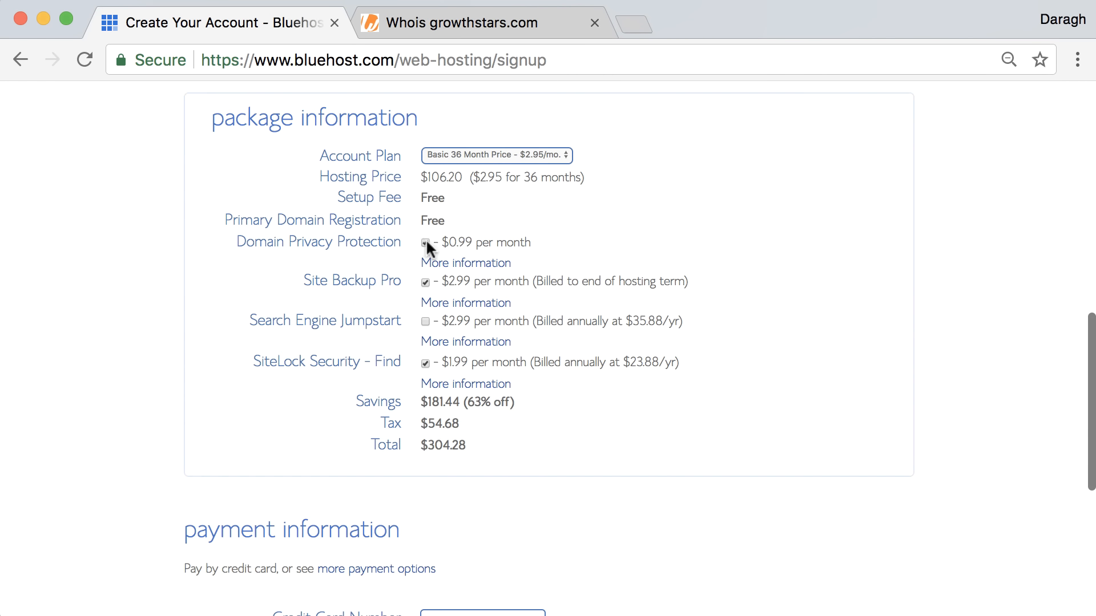
pyautogui.click(425, 241)
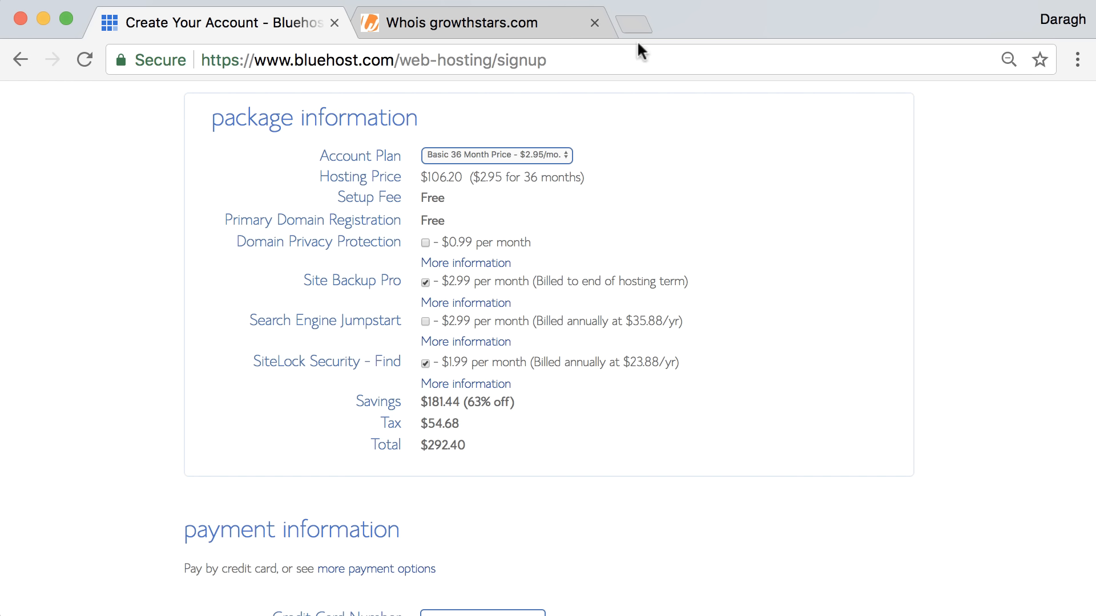
pyautogui.click(596, 22)
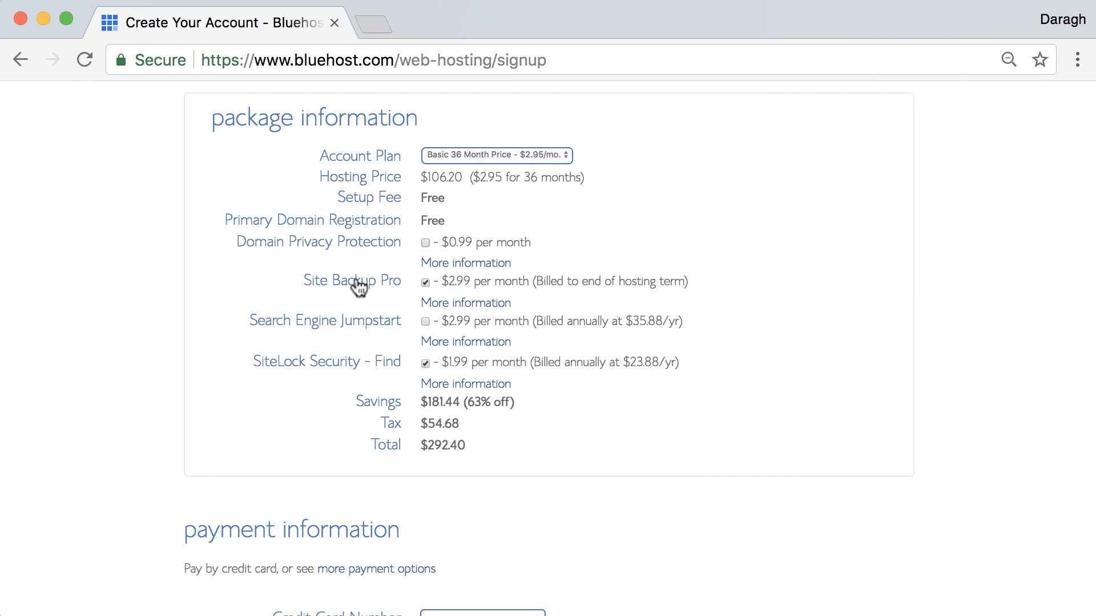
# Step: Remove the Site Backup Pro and SiteLock Security - Find extras from the hosting package
pyautogui.scroll(-2, 305, 288)
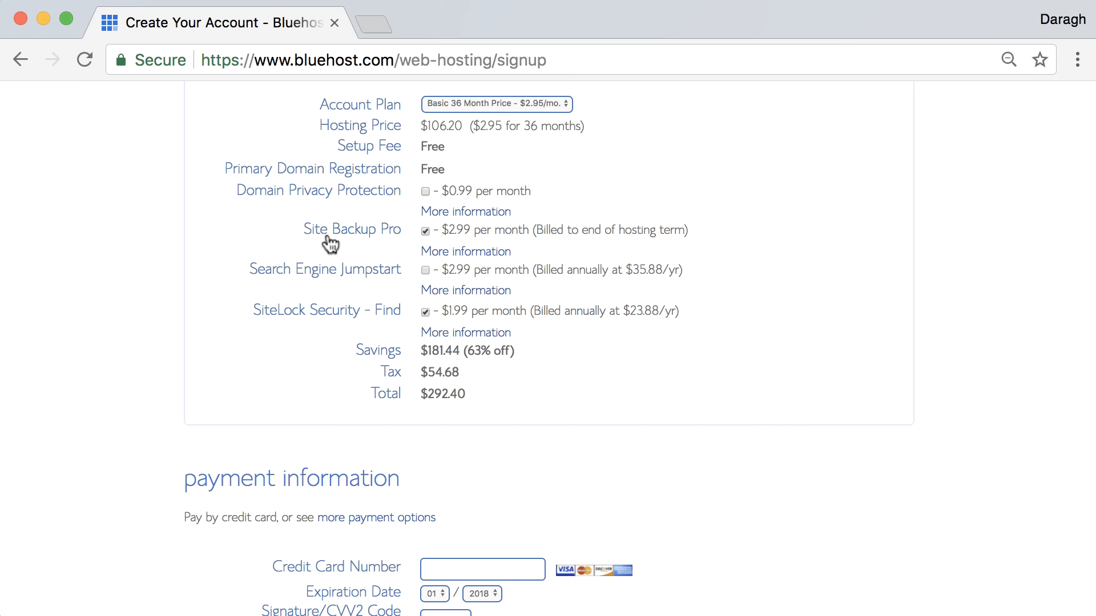
pyautogui.click(424, 231)
pyautogui.scroll(-2, 258, 237)
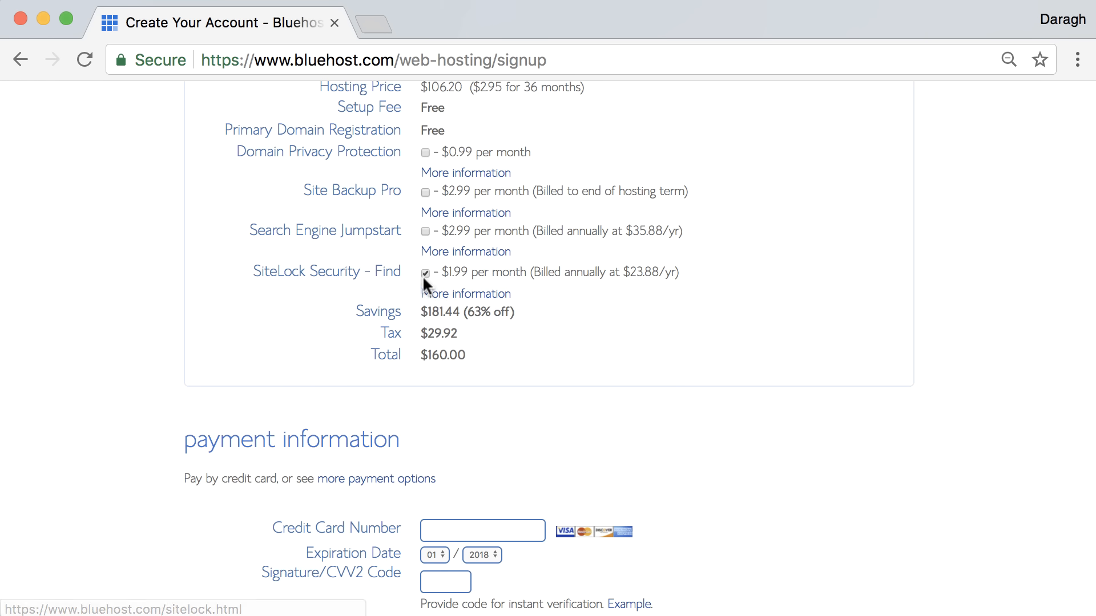
pyautogui.click(425, 273)
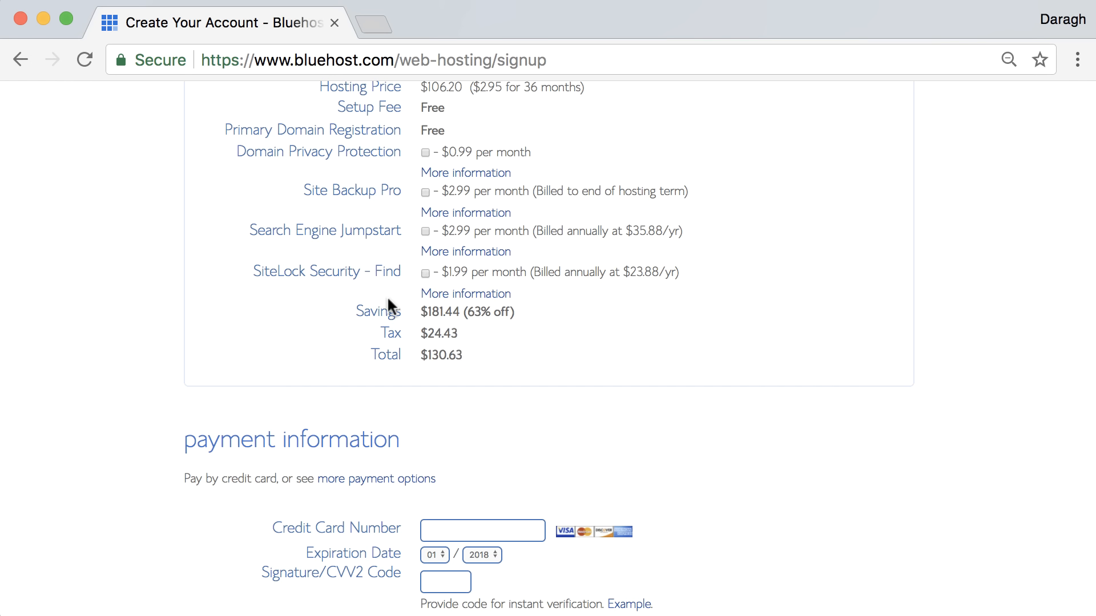
# Step: Complete the credit card payment details, agree to Bluehost's terms and policies, and submit the hosting signup
pyautogui.scroll(-2, 381, 301)
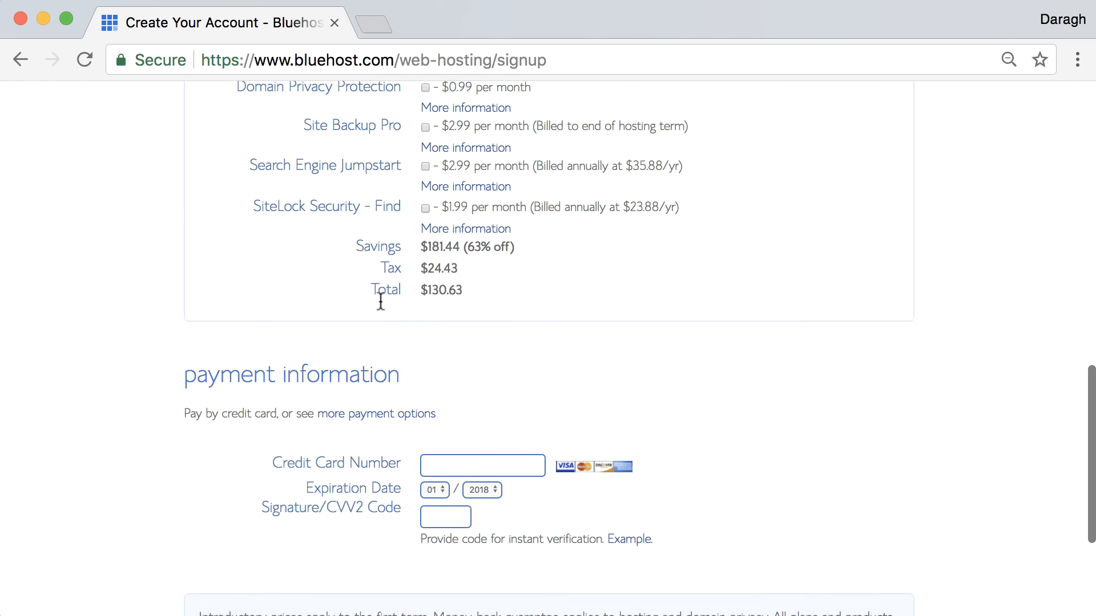
pyautogui.scroll(-4, 381, 301)
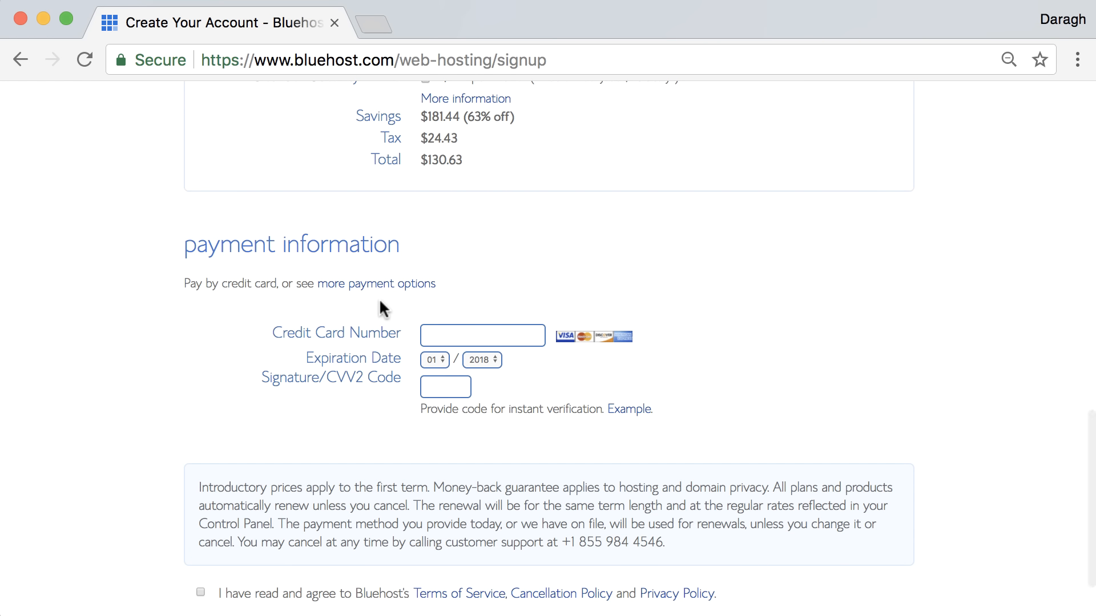
pyautogui.scroll(-1, 379, 302)
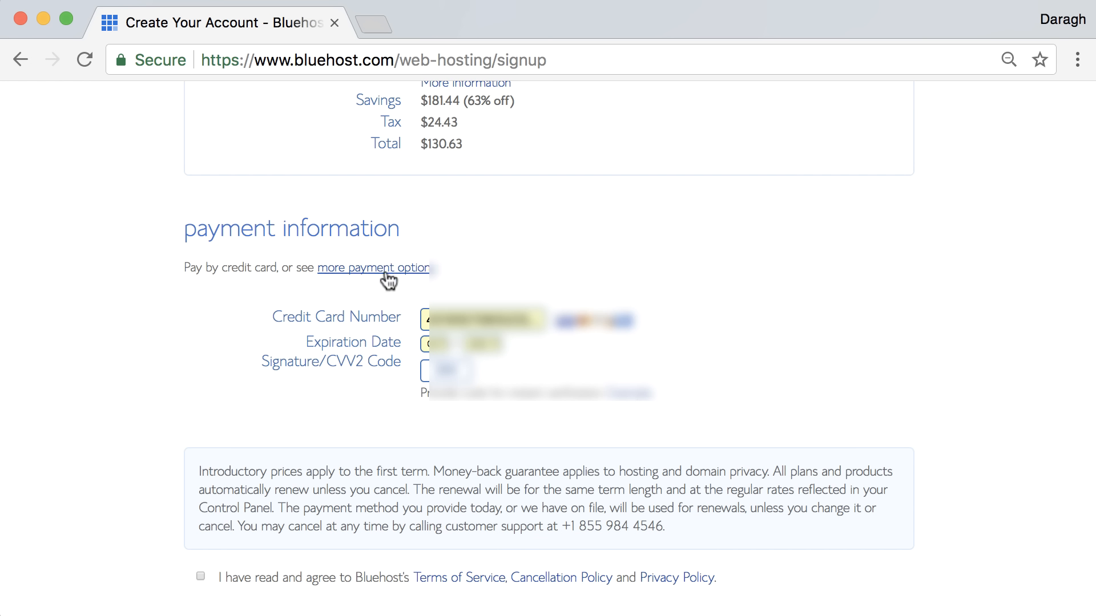
pyautogui.scroll(-3, 288, 308)
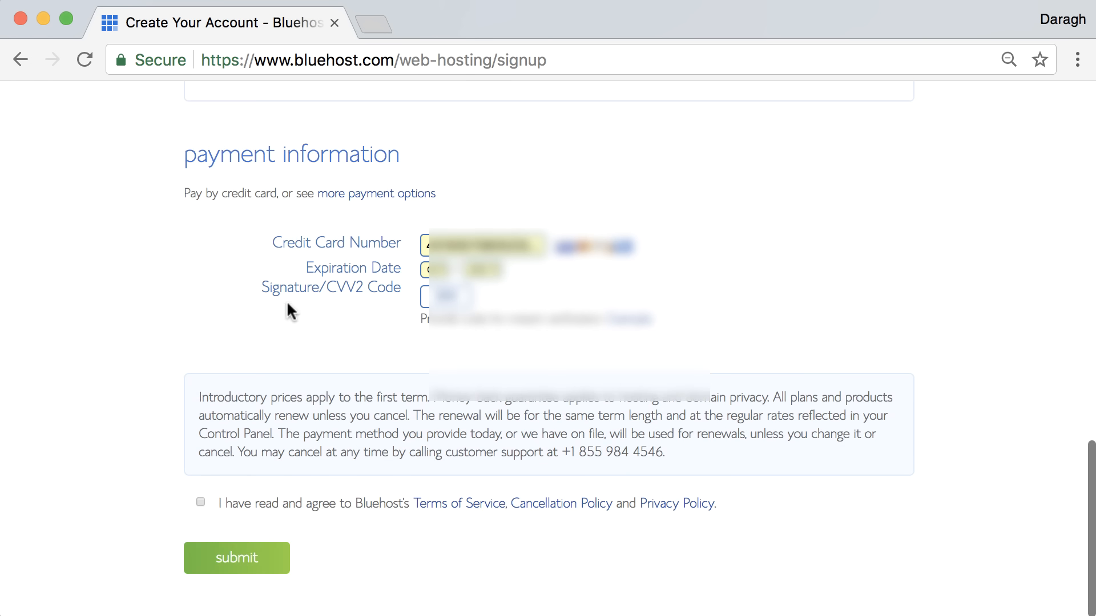
pyautogui.click(200, 505)
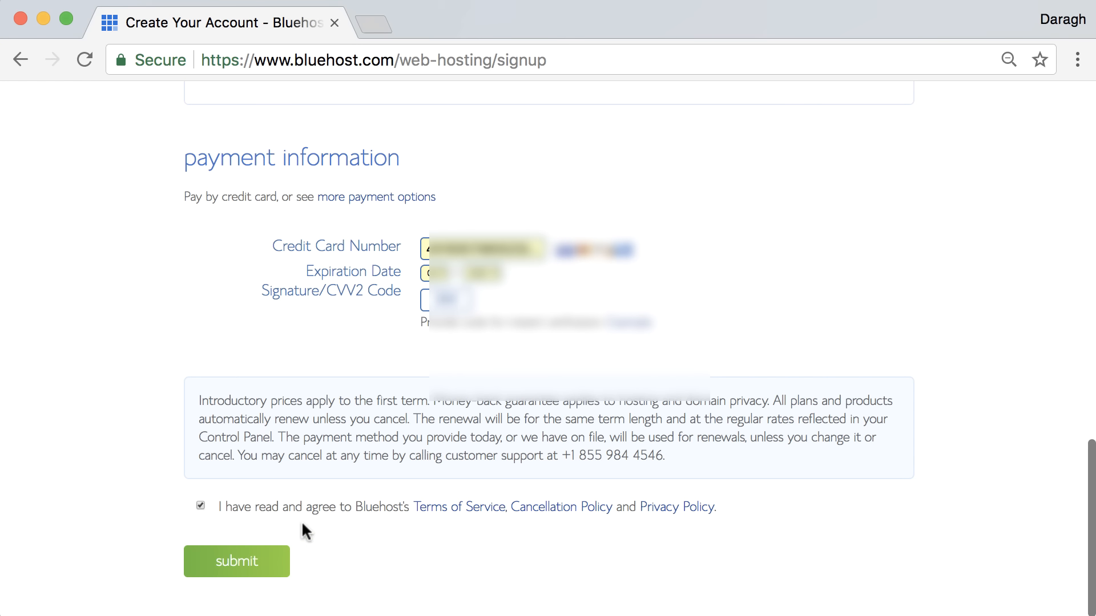
pyautogui.click(236, 568)
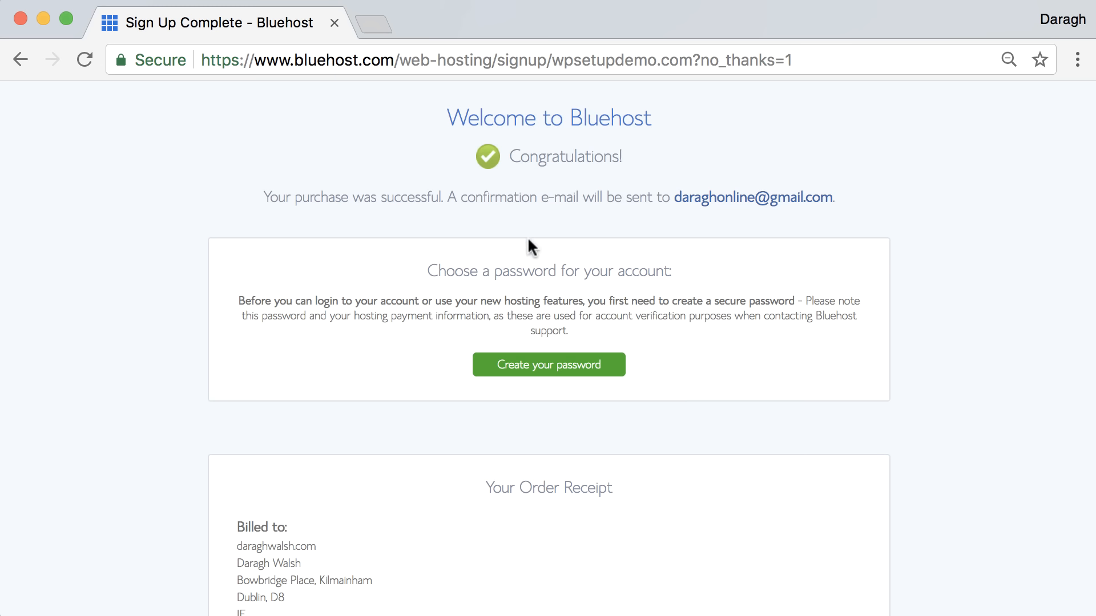
# Step: Create the account password by entering and retyping it, and accept the Privacy Policy and Terms of Service to continue
pyautogui.click(546, 365)
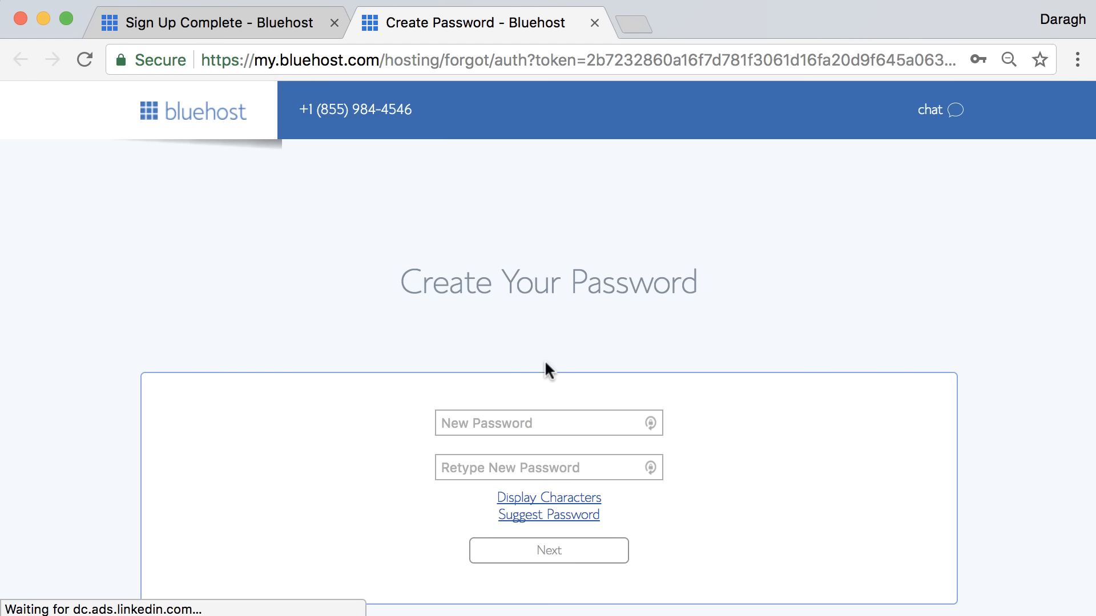
pyautogui.scroll(-2, 400, 343)
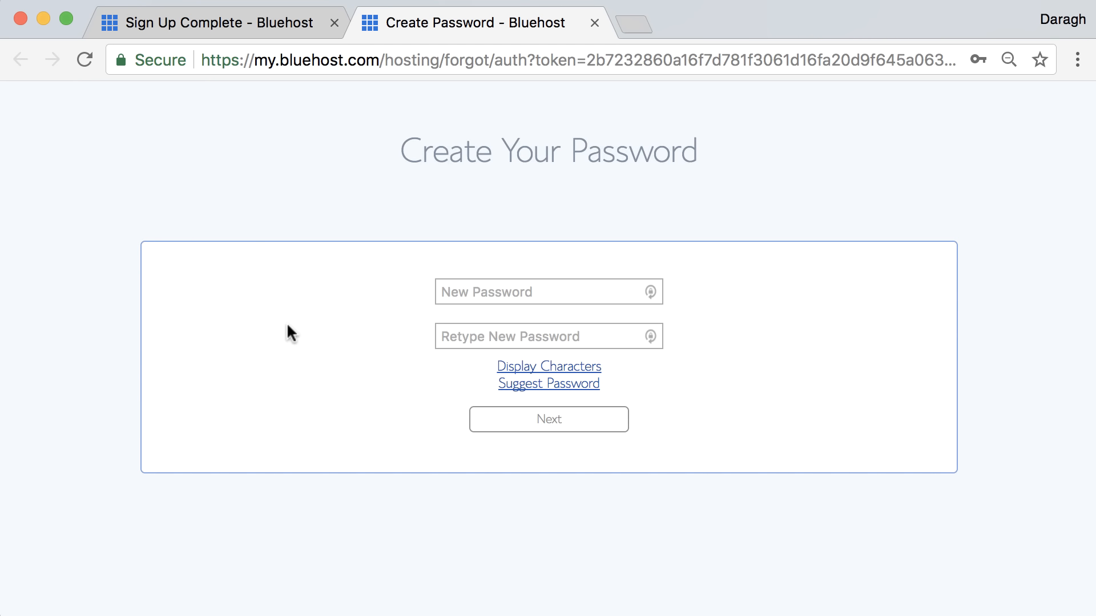
pyautogui.click(440, 294)
pyautogui.press('super+v')
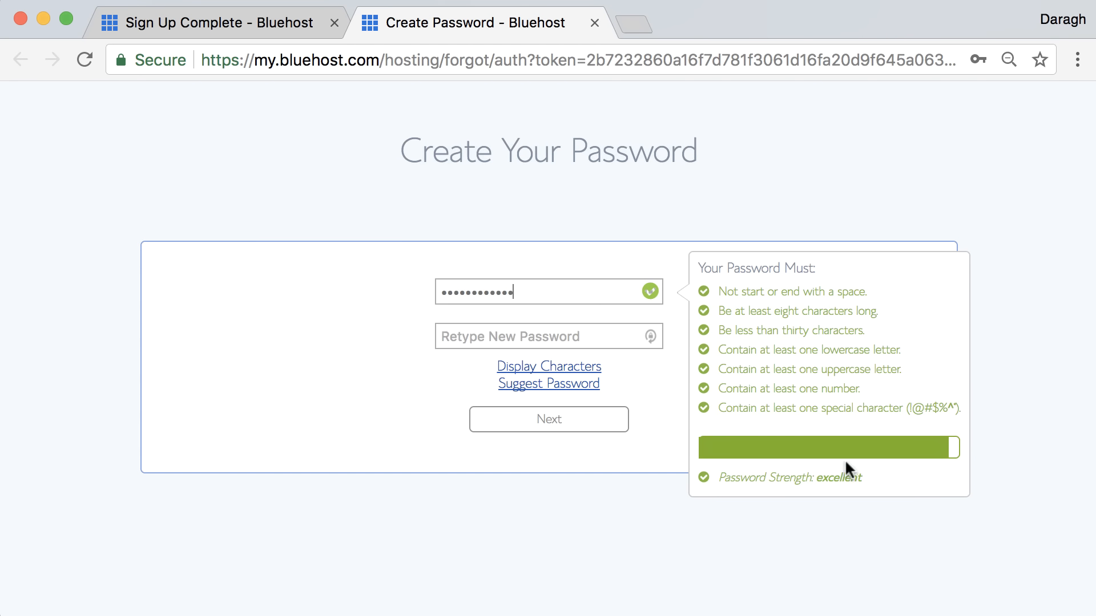
pyautogui.click(471, 336)
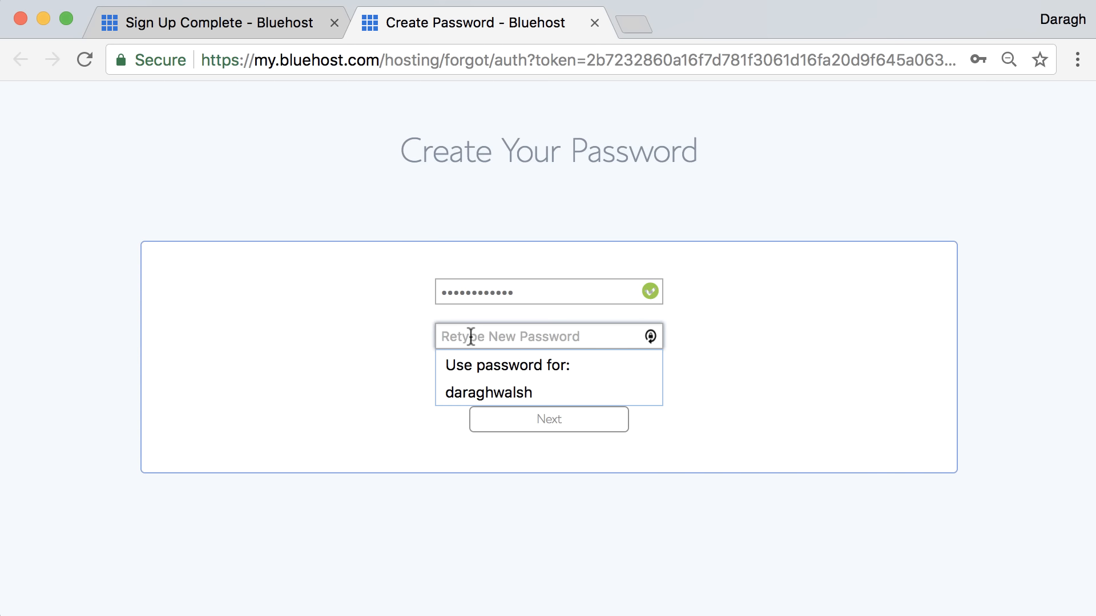
pyautogui.press('super+v')
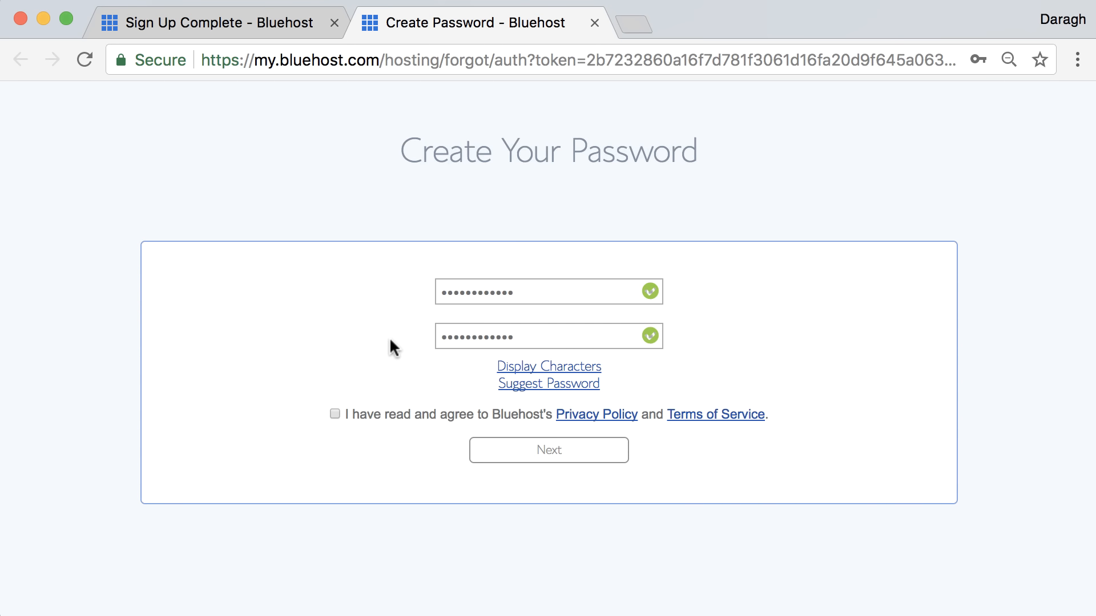
pyautogui.click(334, 414)
pyautogui.click(556, 453)
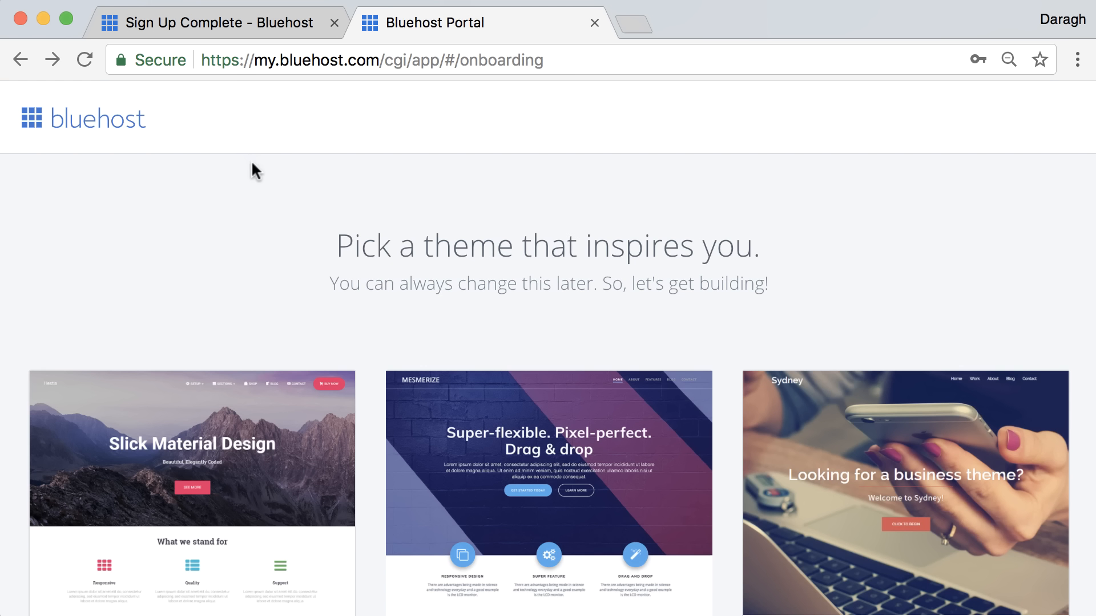
# Step: Skip the theme selection and start building the site in WordPress
pyautogui.scroll(-15, 274, 196)
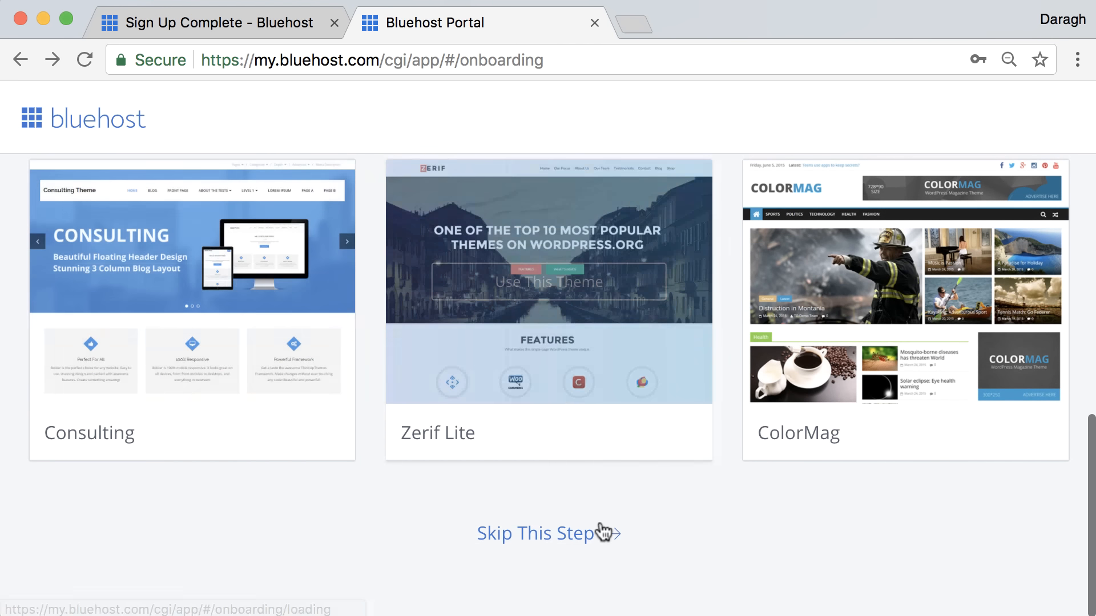
pyautogui.click(544, 534)
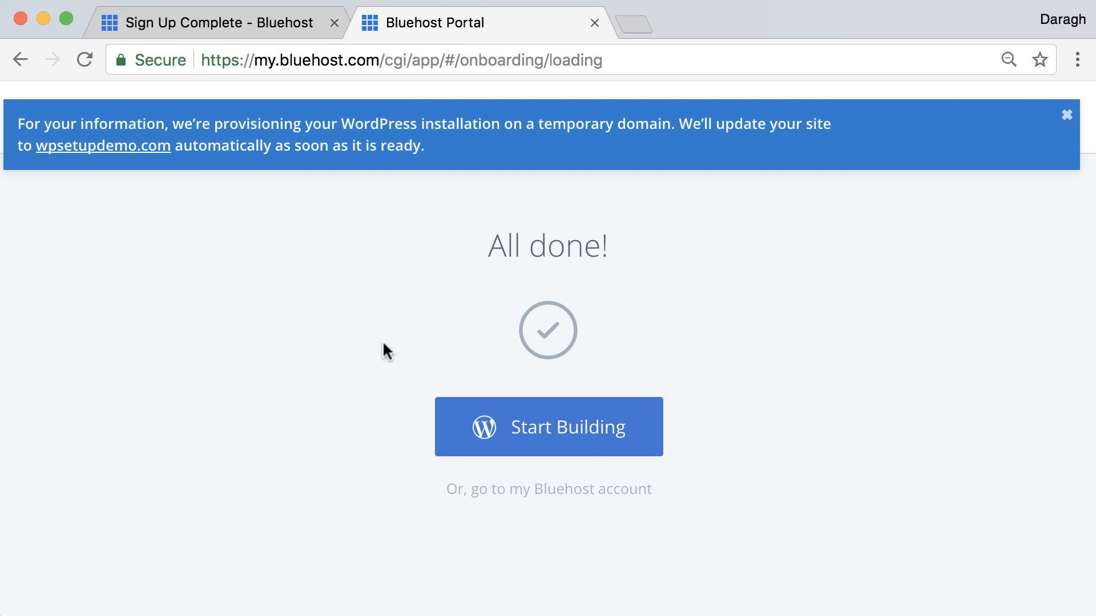
pyautogui.click(552, 427)
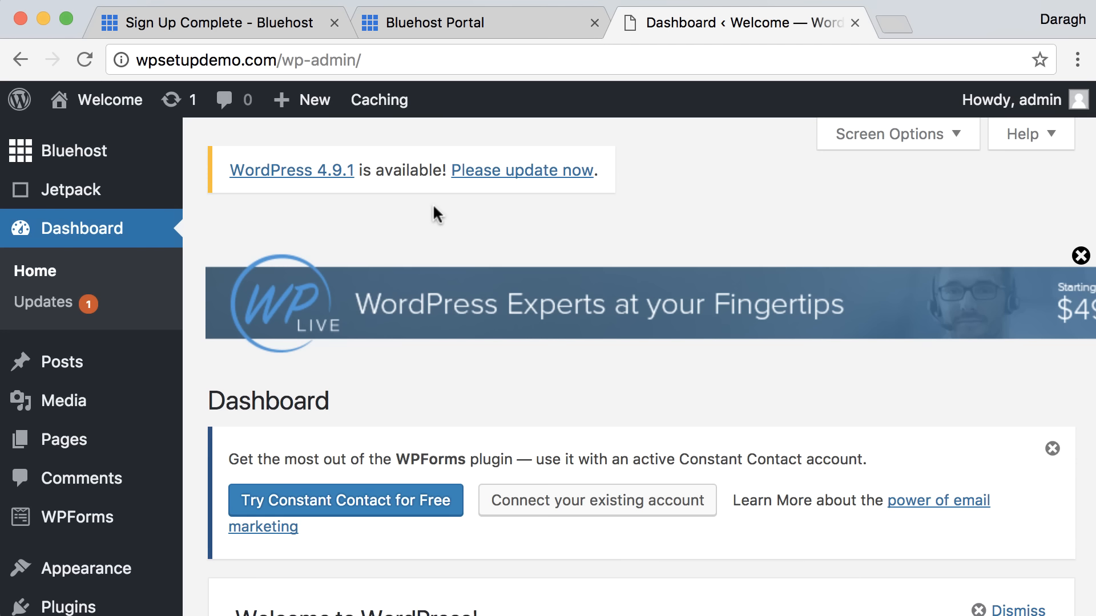
# Step: Open the live WordPress site in a new browser tab and view it
pyautogui.moveTo(108, 102)
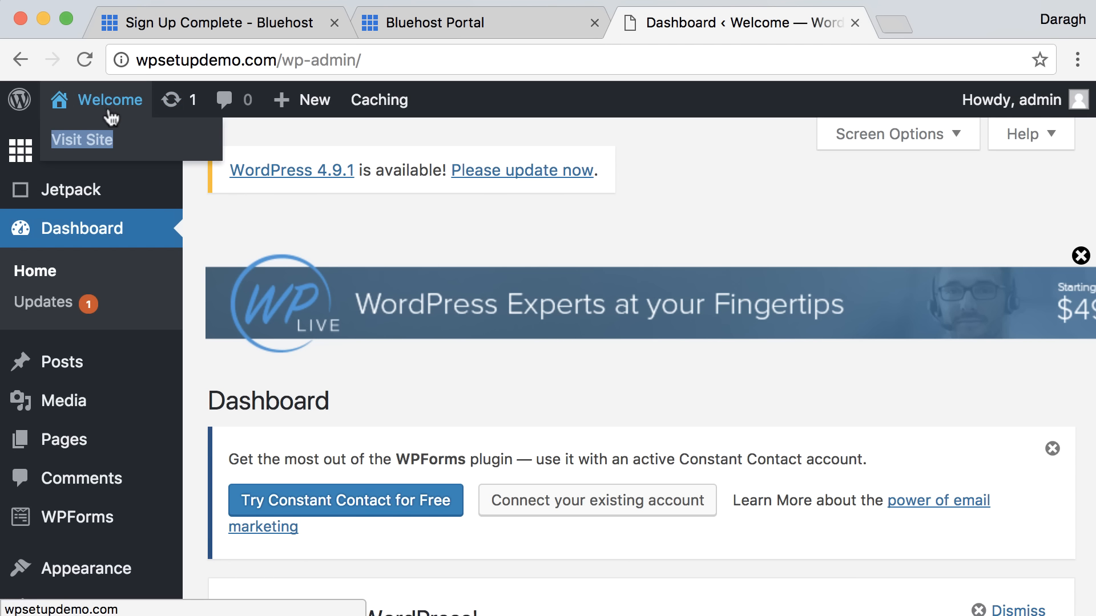
pyautogui.rightClick(94, 142)
pyautogui.click(105, 150)
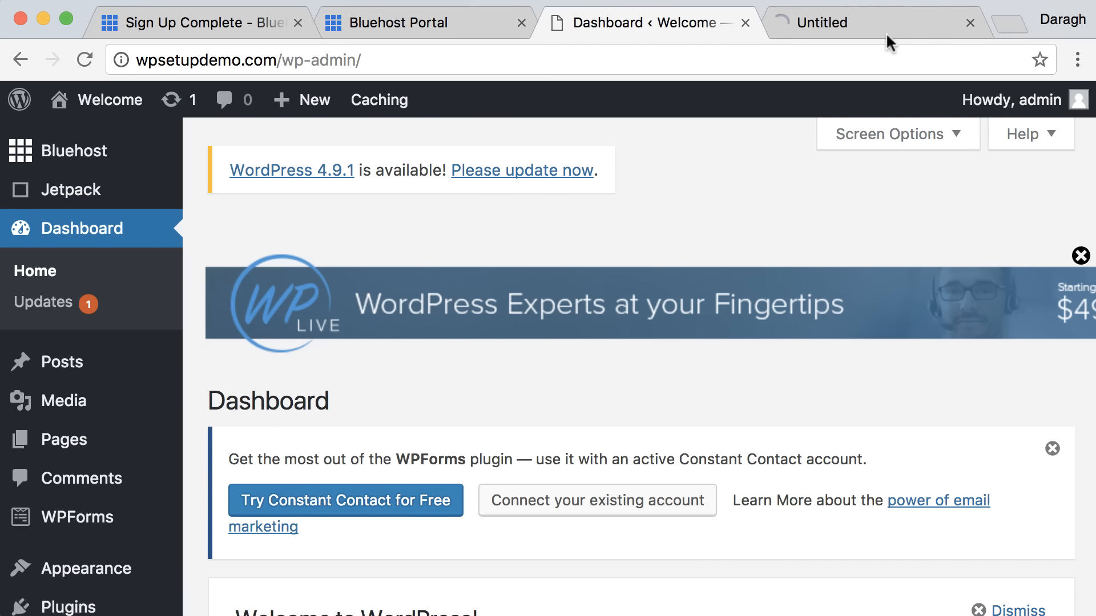
pyautogui.click(877, 26)
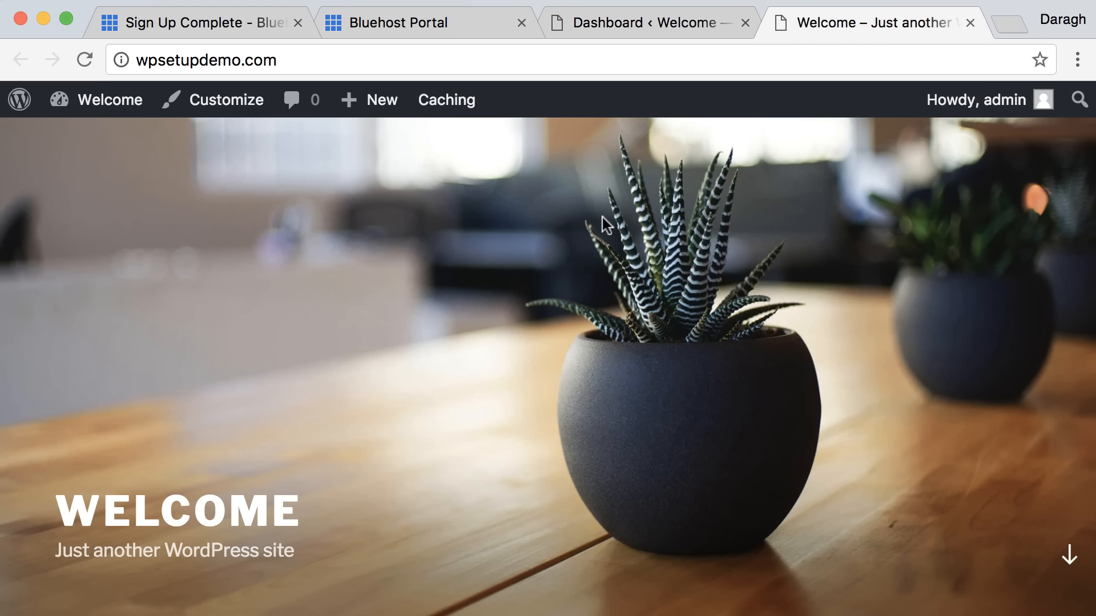
# Step: Look over the live home page, from the header image down to the posts and sidebar widgets
pyautogui.scroll(-10, 656, 225)
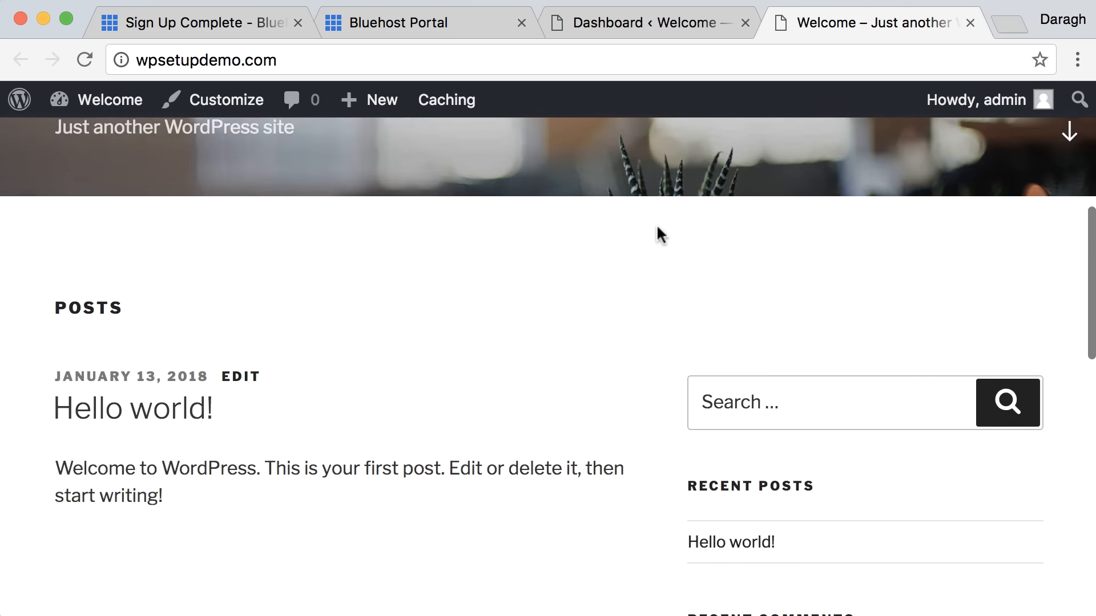
pyautogui.scroll(-3, 655, 223)
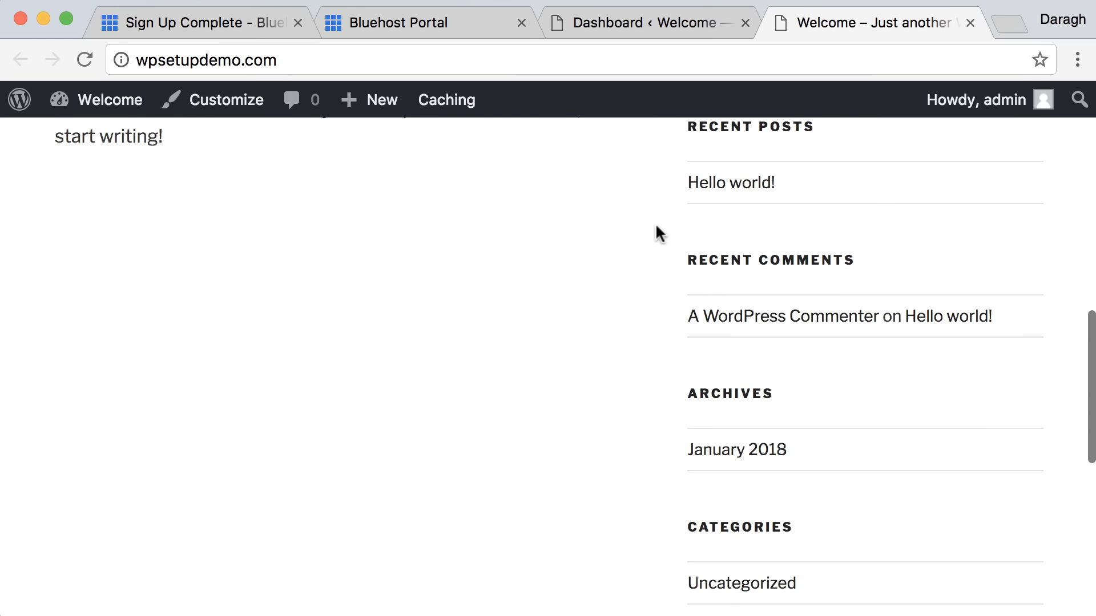
pyautogui.scroll(4, 654, 223)
pyautogui.scroll(5, 654, 224)
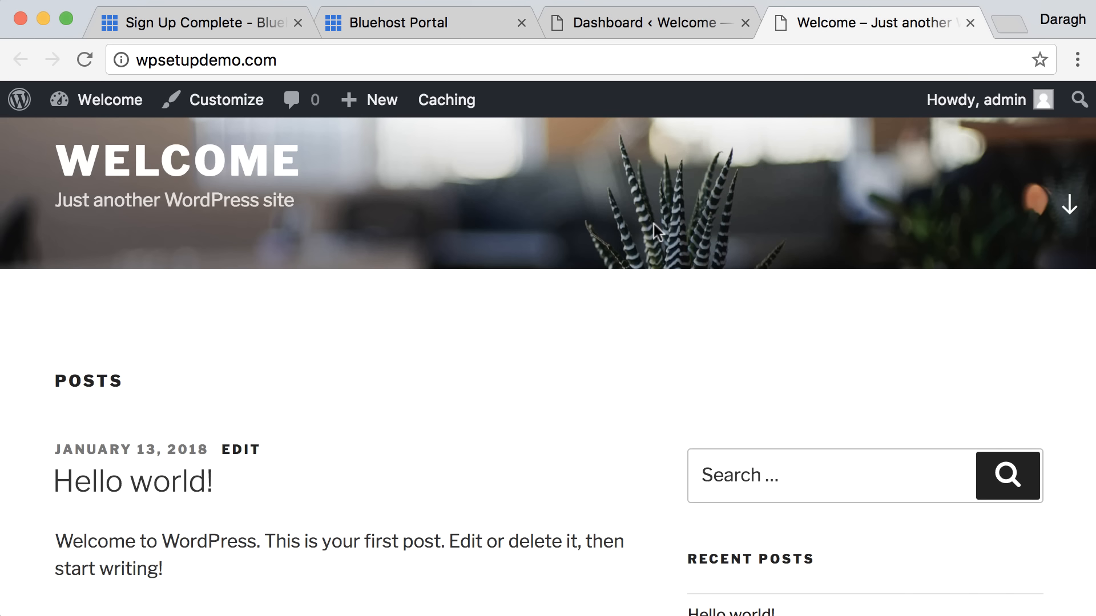
# Step: Open the Themes page in the WordPress dashboard and review the installed themes and the option for adding a new one
pyautogui.click(655, 23)
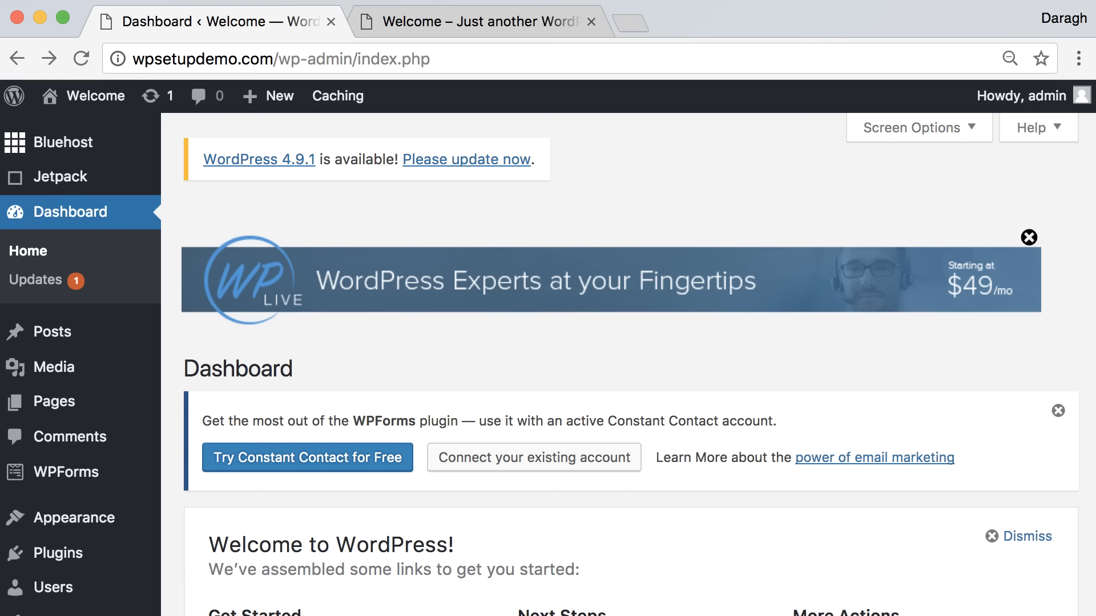
pyautogui.scroll(-5, 93, 403)
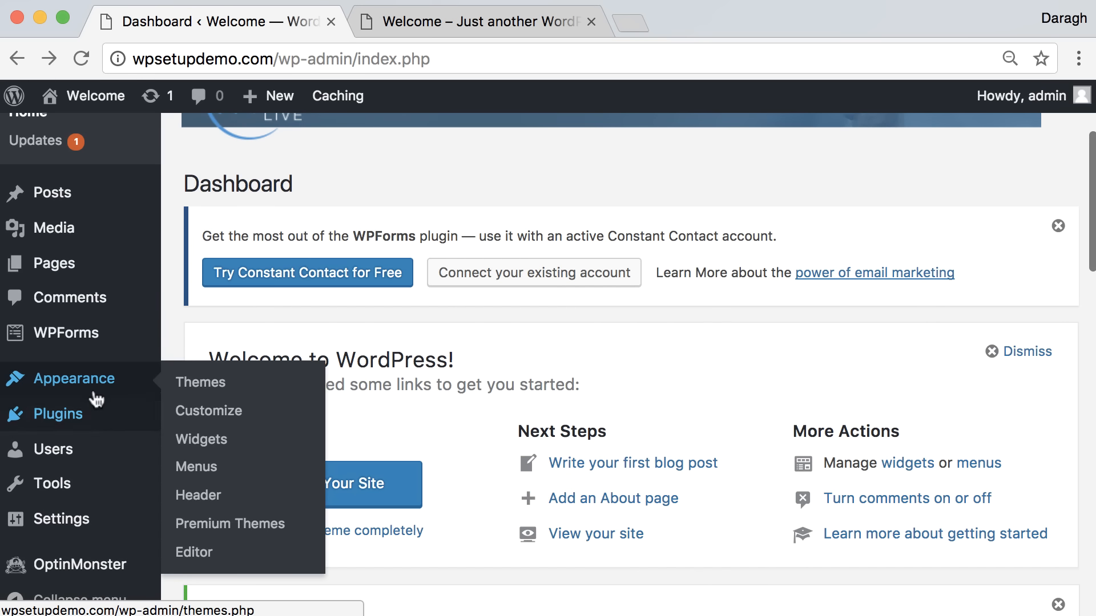
pyautogui.click(182, 390)
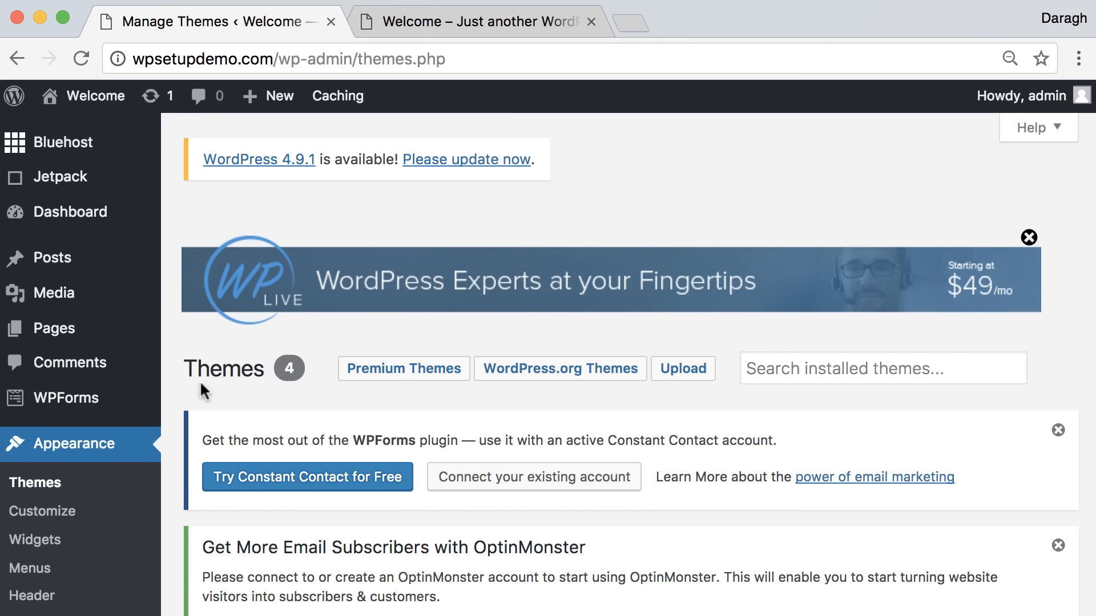
pyautogui.scroll(-8, 530, 388)
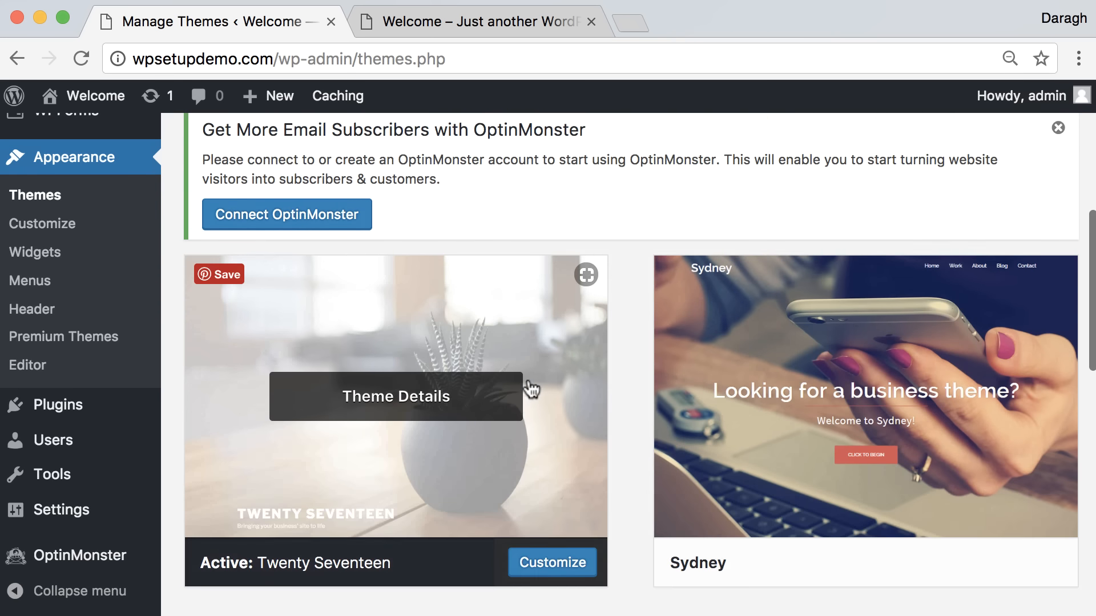
pyautogui.scroll(-1, 528, 388)
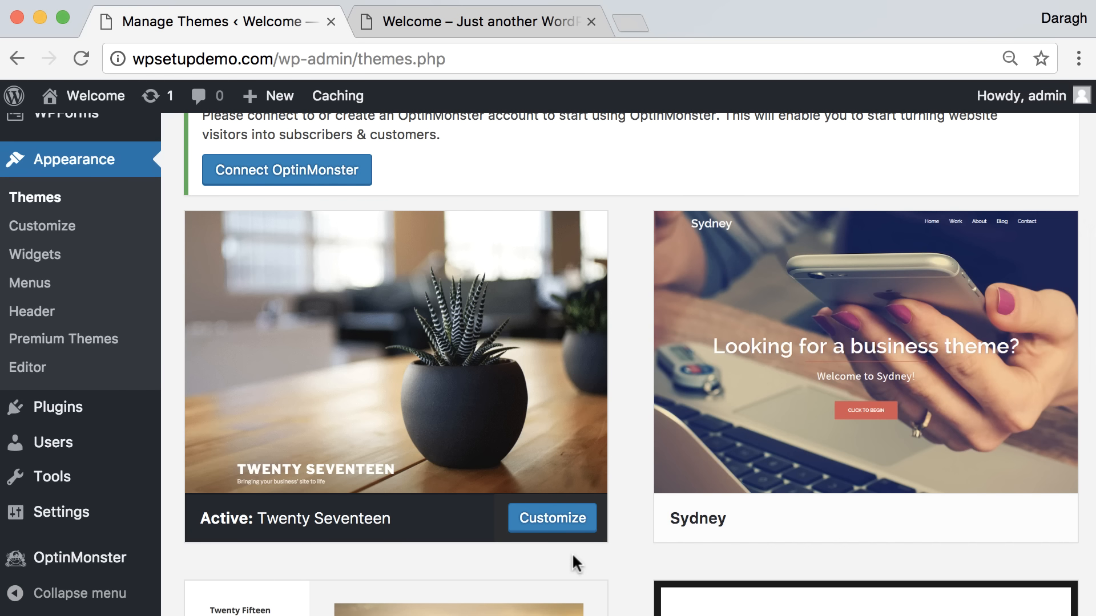
pyautogui.moveTo(327, 533)
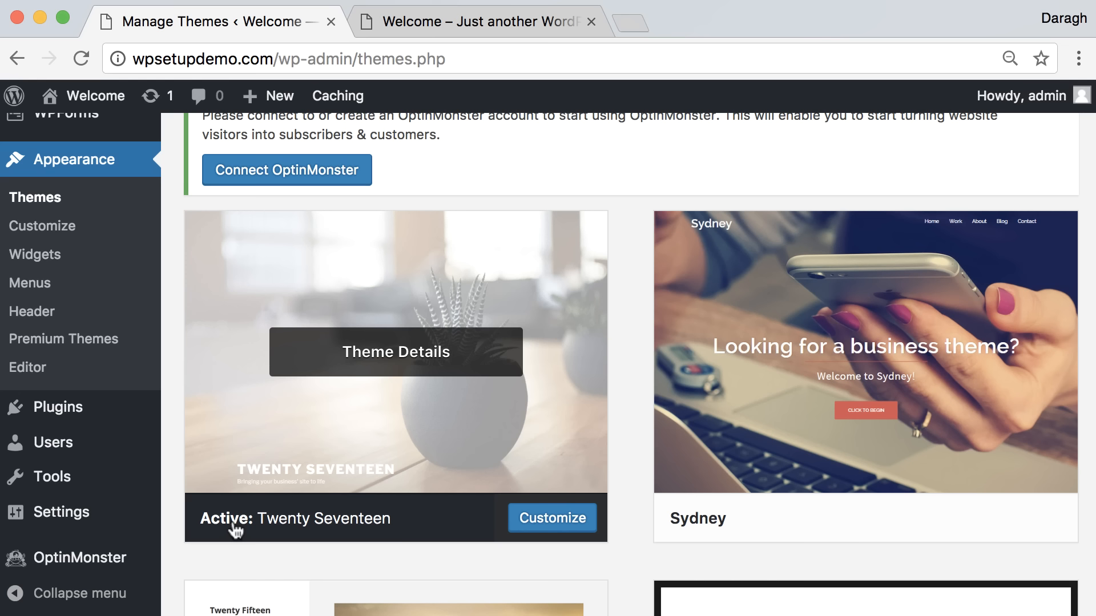
pyautogui.scroll(-7, 591, 498)
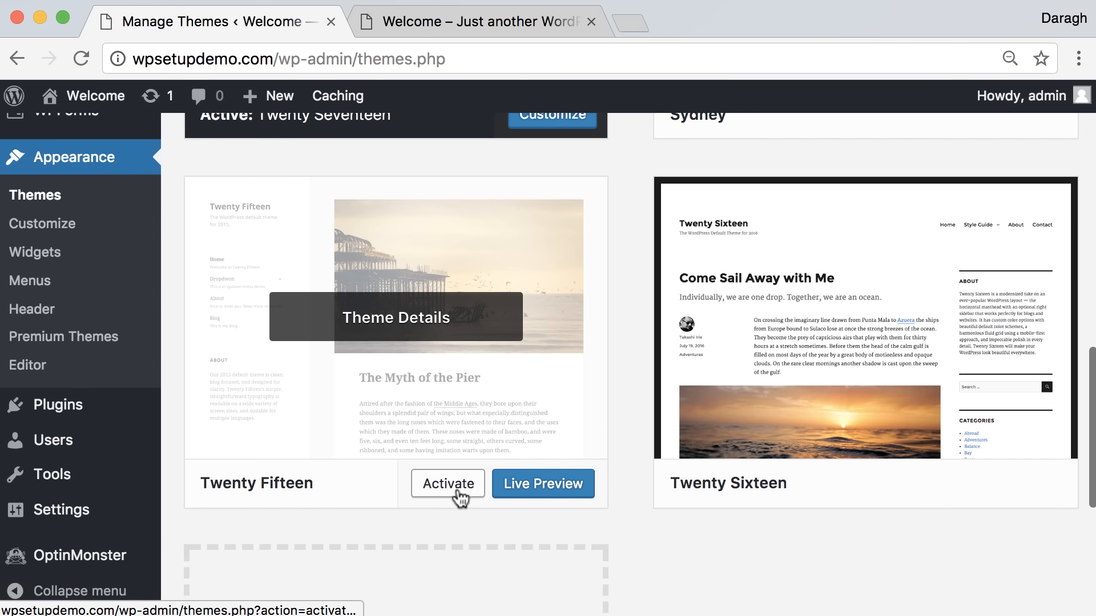
pyautogui.scroll(-5, 594, 503)
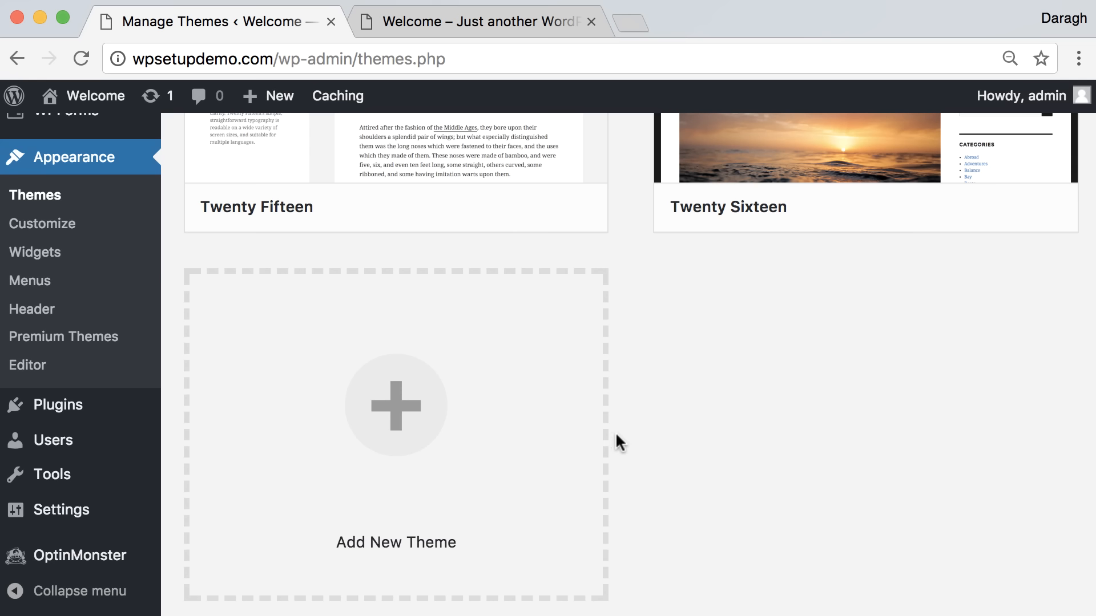
pyautogui.scroll(10, 615, 431)
# Step: View the live home page again to see how the active Twenty Seventeen theme presents the header and posts
pyautogui.click(488, 32)
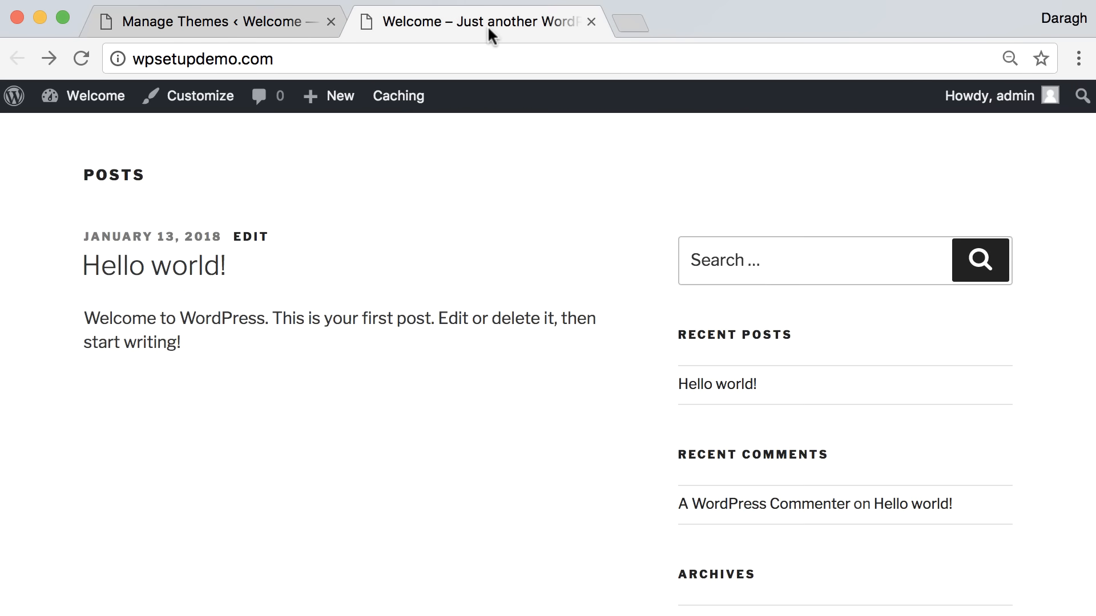
pyautogui.scroll(10, 540, 280)
pyautogui.scroll(-9, 542, 286)
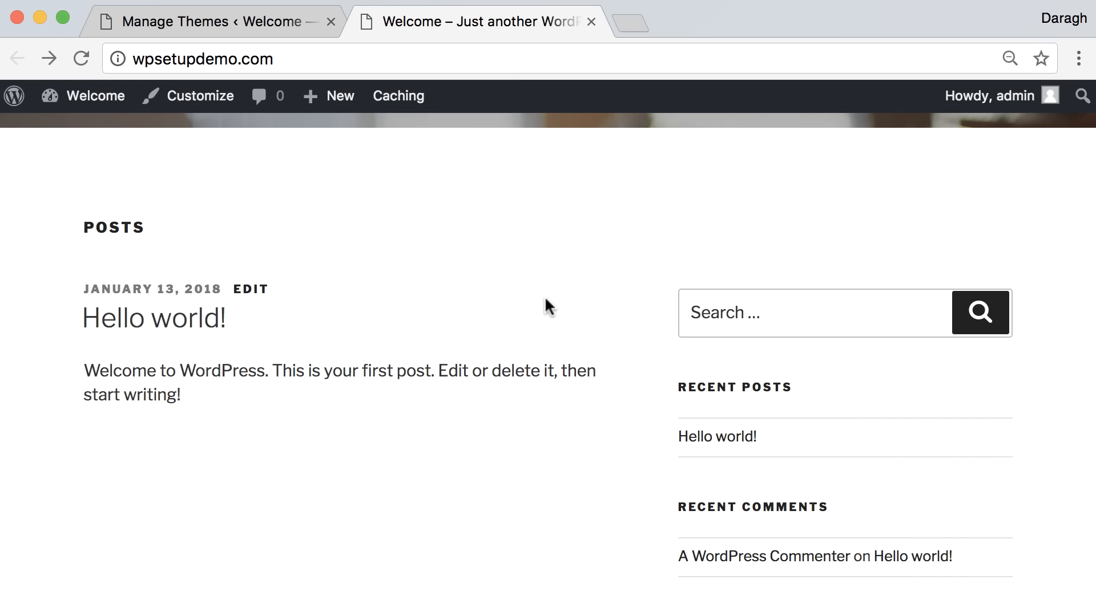
pyautogui.scroll(-5, 545, 303)
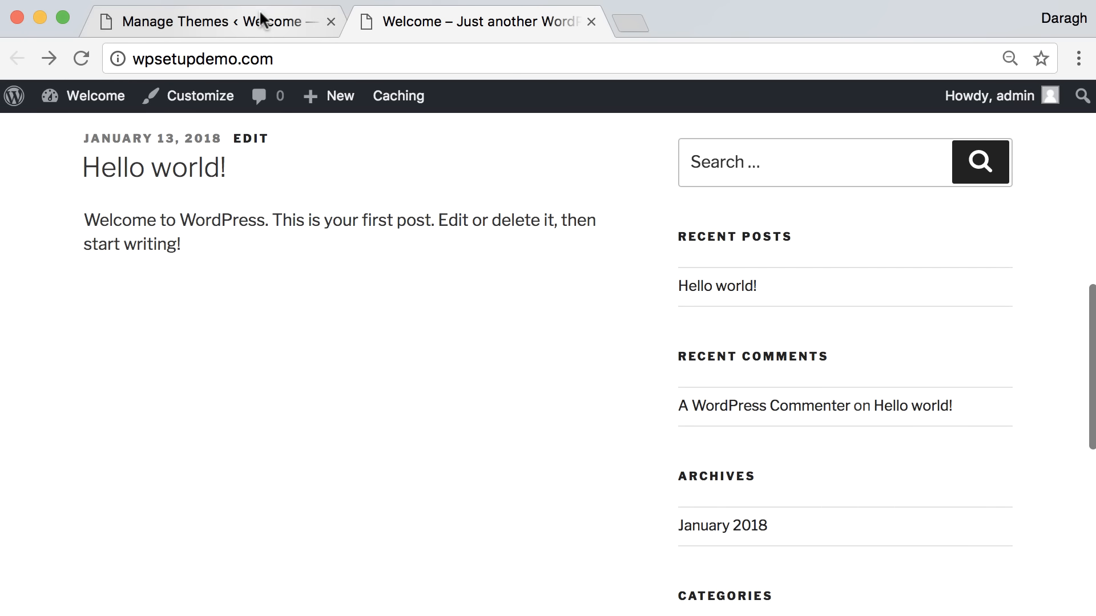
# Step: Return to the dashboard's Themes page and look at the active theme among the installed ones
pyautogui.click(291, 20)
pyautogui.scroll(-3, 439, 348)
pyautogui.scroll(-4, 440, 351)
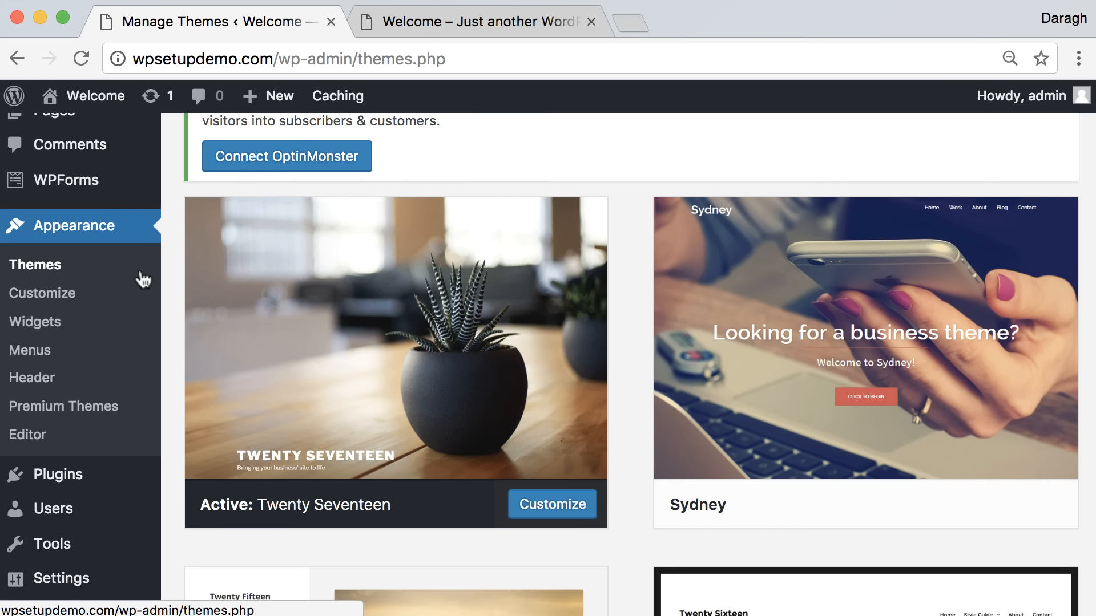
pyautogui.scroll(7, 142, 279)
# Step: Open the list of all posts in the dashboard and locate the Hello World! entry
pyautogui.moveTo(139, 276)
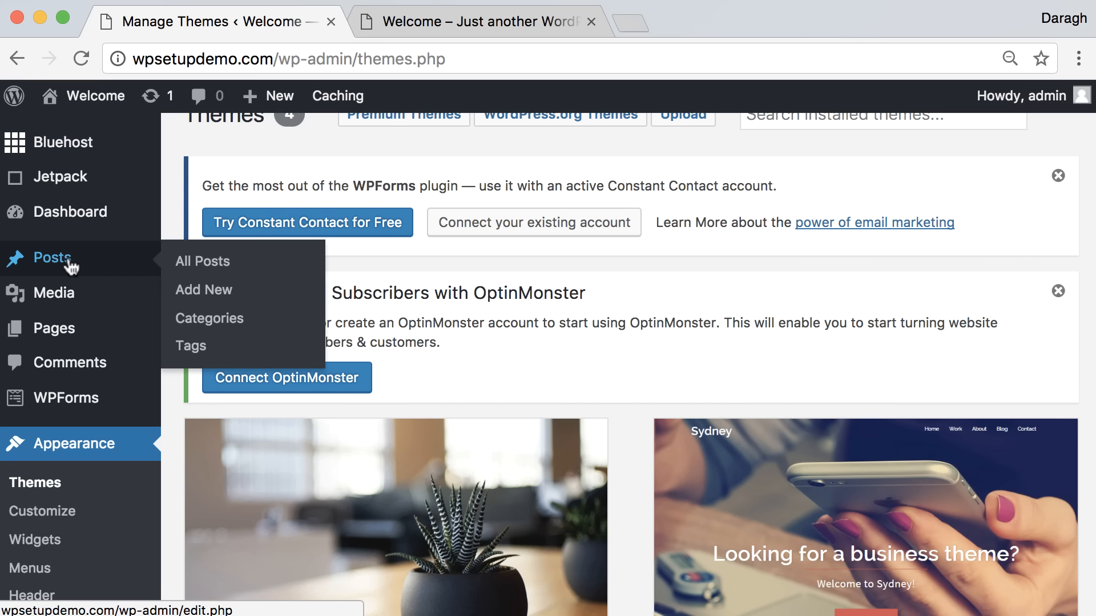
pyautogui.click(184, 262)
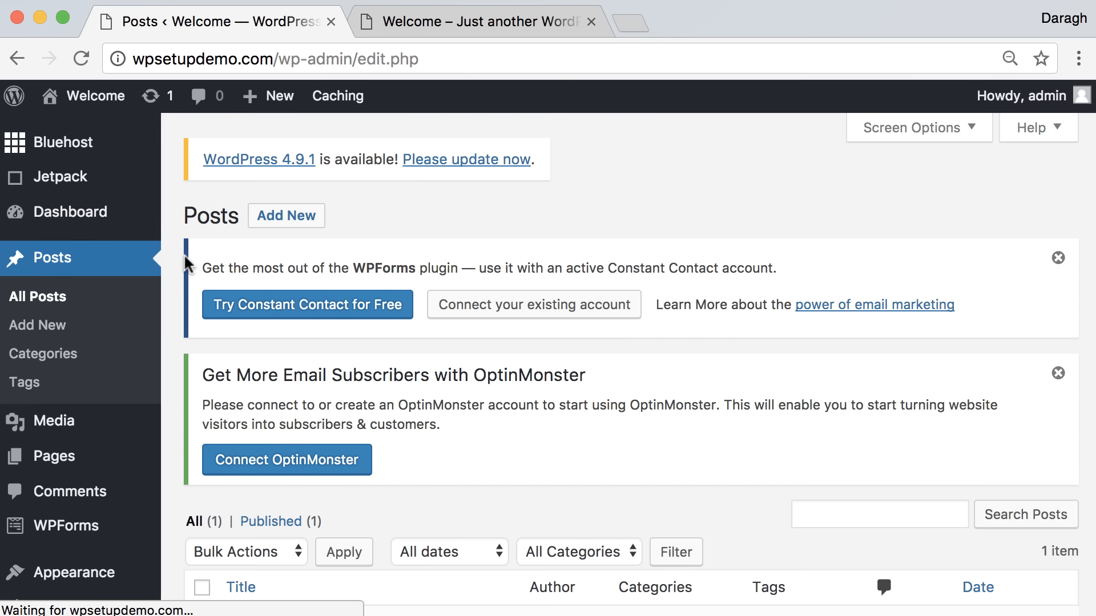
pyautogui.scroll(-5, 340, 274)
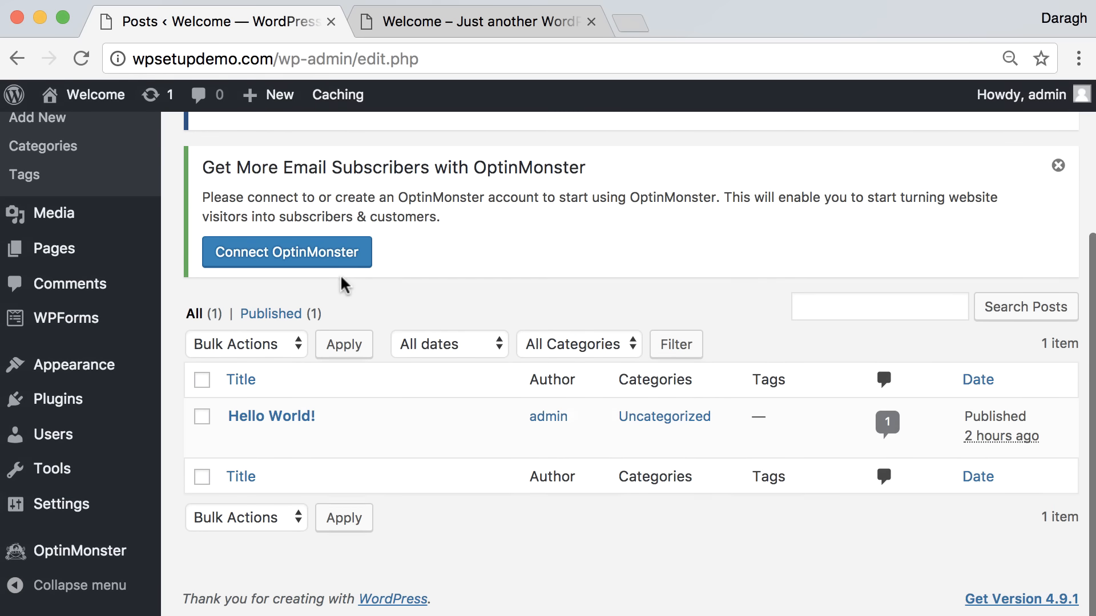
pyautogui.moveTo(271, 415)
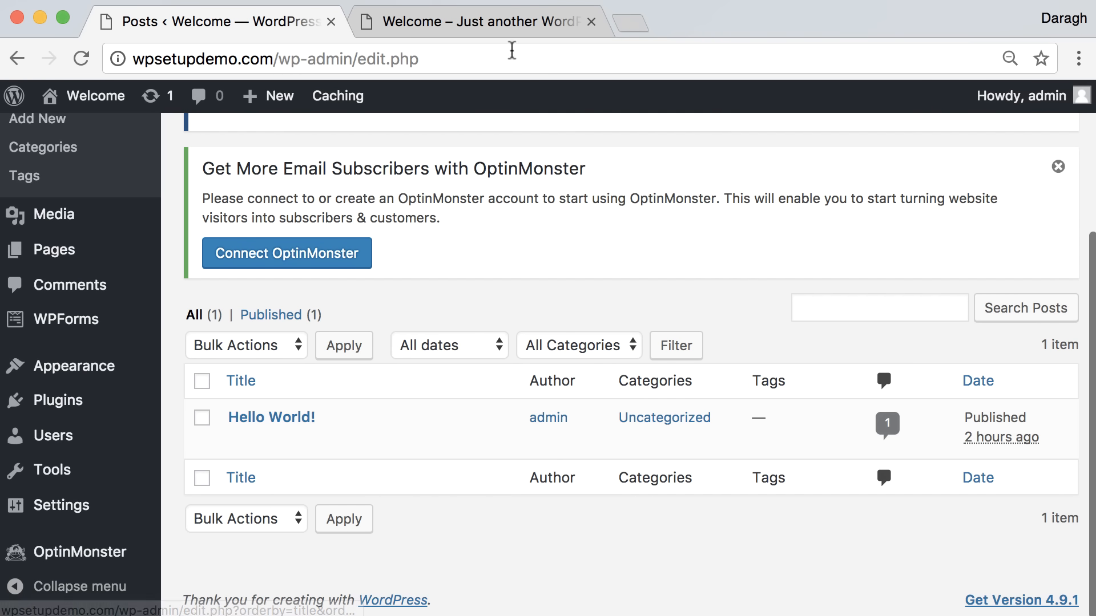
# Step: Examine the title and body text of the Hello world! post on the live home page
pyautogui.click(490, 20)
pyautogui.scroll(4, 398, 287)
pyautogui.scroll(2, 399, 288)
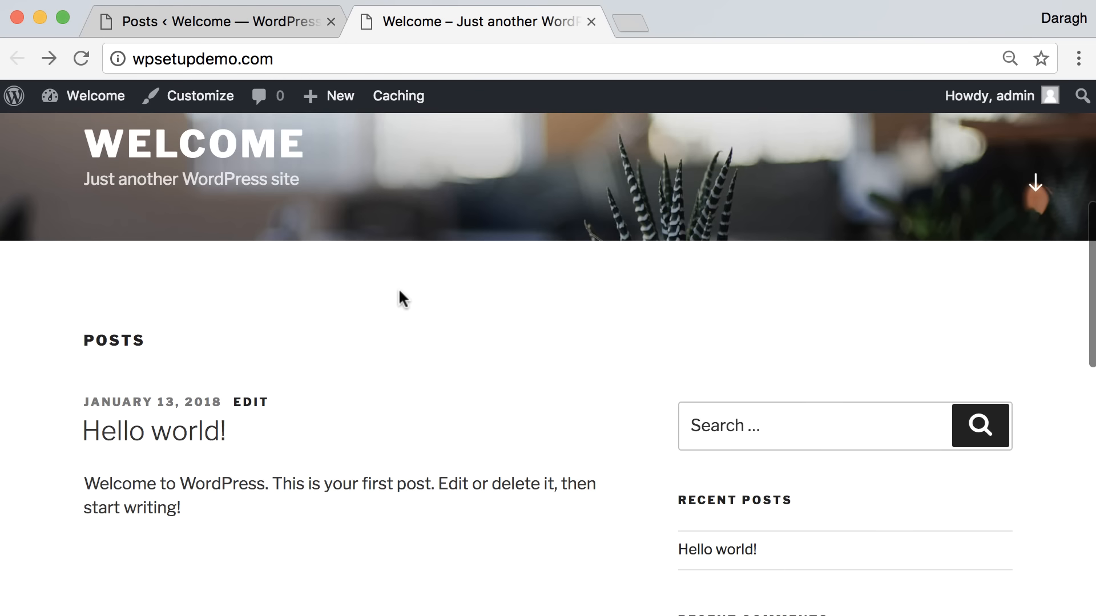
pyautogui.scroll(-5, 398, 288)
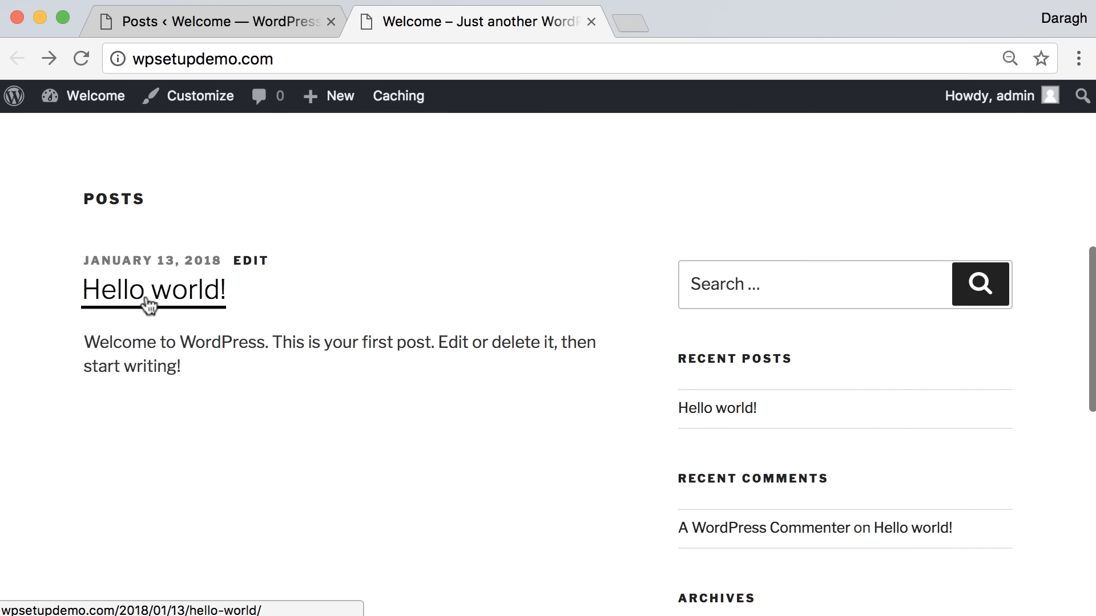
pyautogui.moveTo(86, 344); pyautogui.dragTo(179, 366)
pyautogui.click(199, 378)
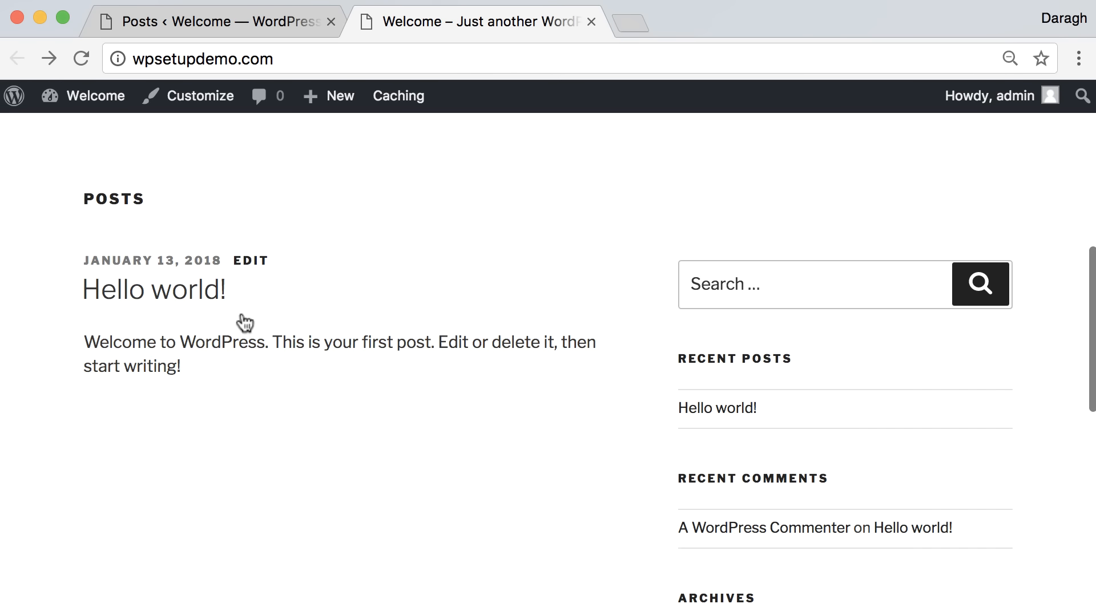
# Step: Open the Hello World! post for editing from the posts list and change its title to "First Post!"
pyautogui.click(256, 24)
pyautogui.moveTo(332, 432)
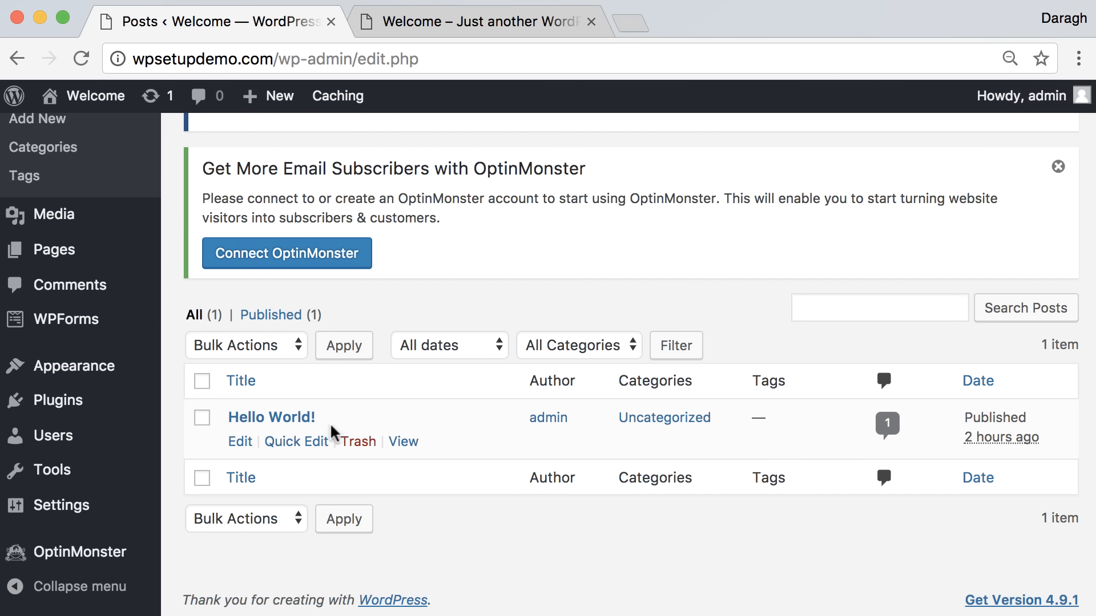
pyautogui.click(240, 442)
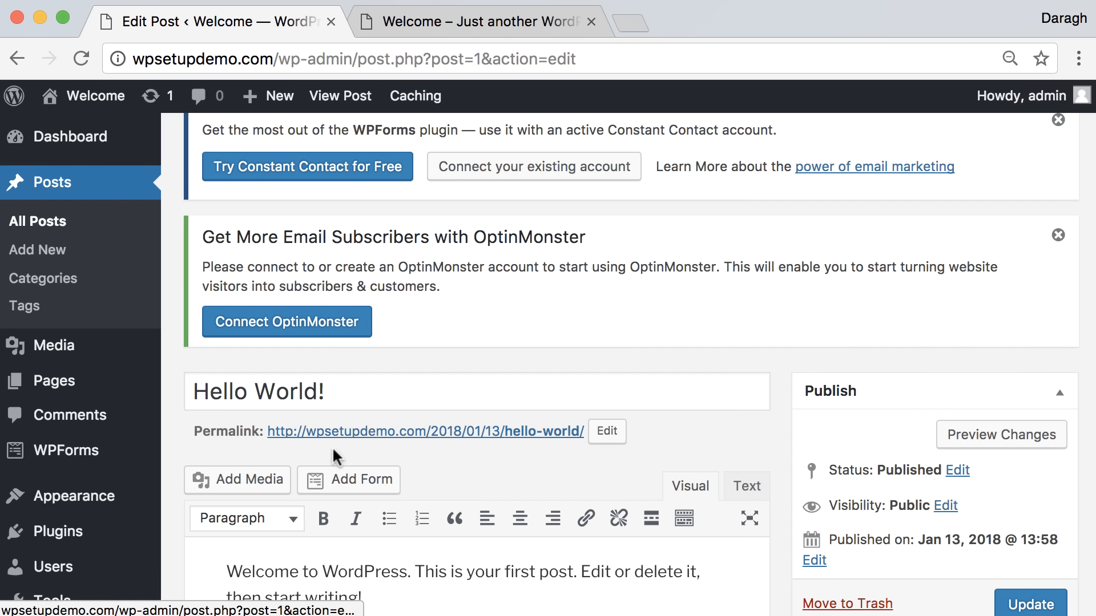
pyautogui.moveTo(317, 392); pyautogui.dragTo(198, 392)
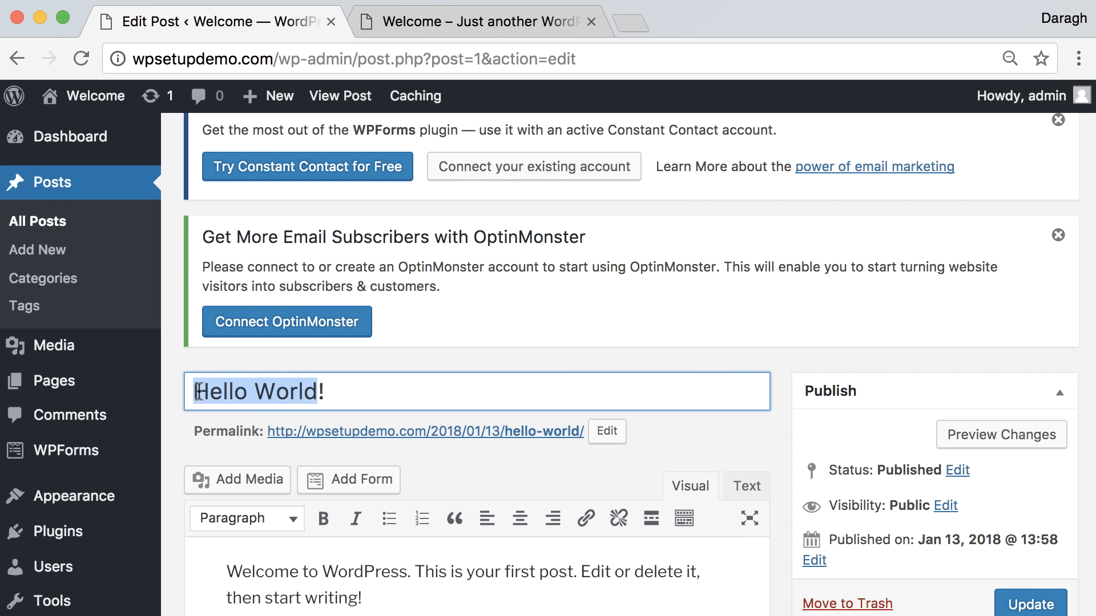
pyautogui.press('BackSpace')
pyautogui.write('First Pist')
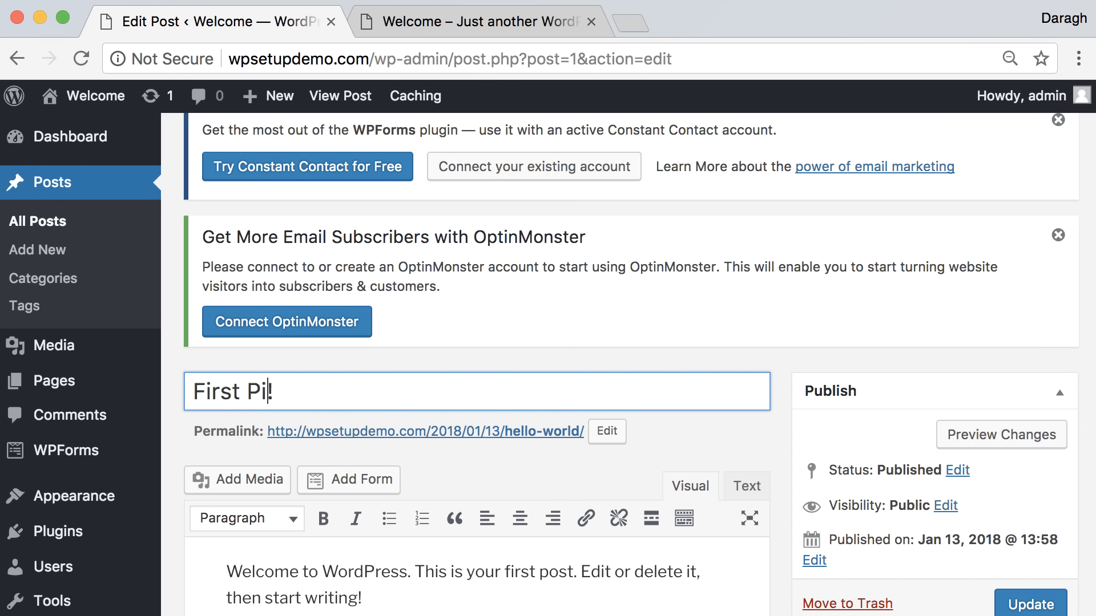
pyautogui.press('BackSpace')
pyautogui.press('BackSpace')
pyautogui.press('BackSpace')
pyautogui.write('ost')
# Step: Replace the post's whole body text with "This is my first post. Yay!"
pyautogui.scroll(-1, 345, 428)
pyautogui.moveTo(302, 532); pyautogui.dragTo(215, 511)
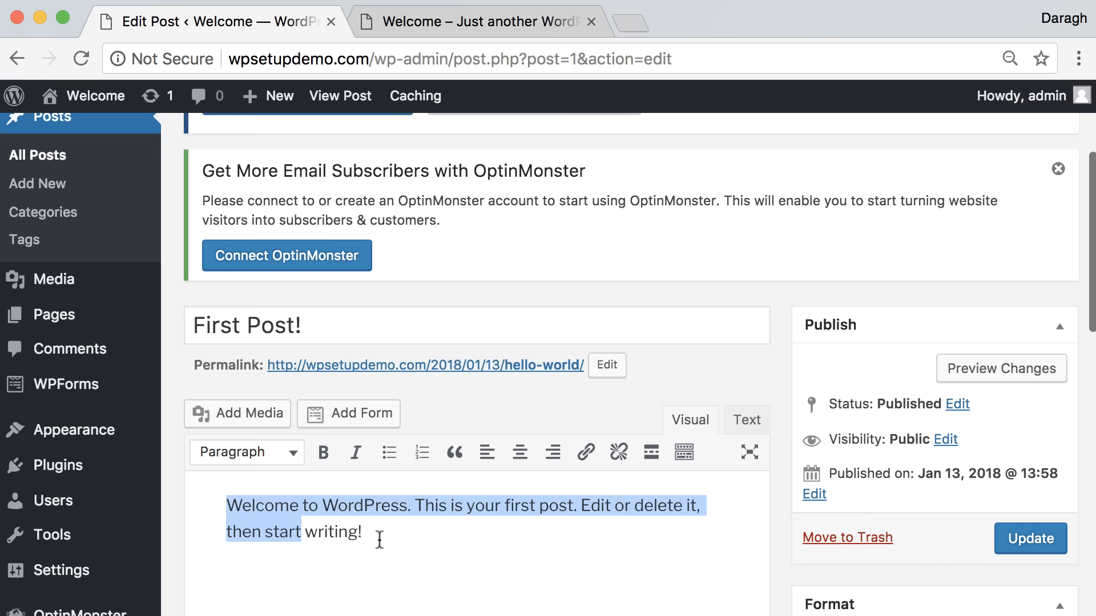
pyautogui.moveTo(379, 538); pyautogui.dragTo(223, 496)
pyautogui.write('Th')
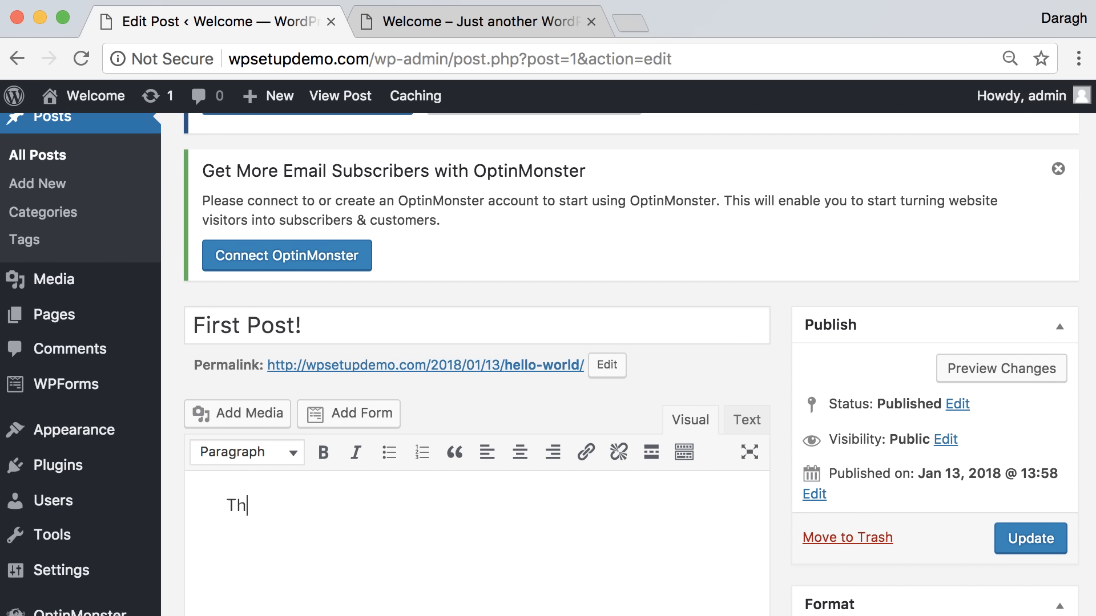
pyautogui.write('is is my first post. Yay!')
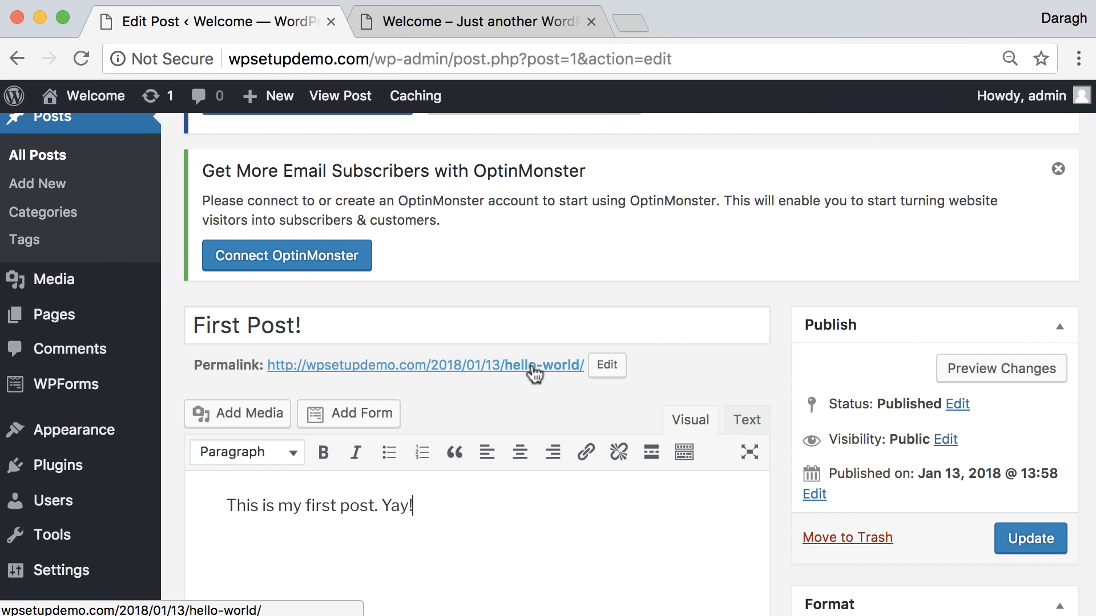
# Step: Set the post's permalink slug to first-post and update the published post
pyautogui.click(534, 372)
pyautogui.write('first-post')
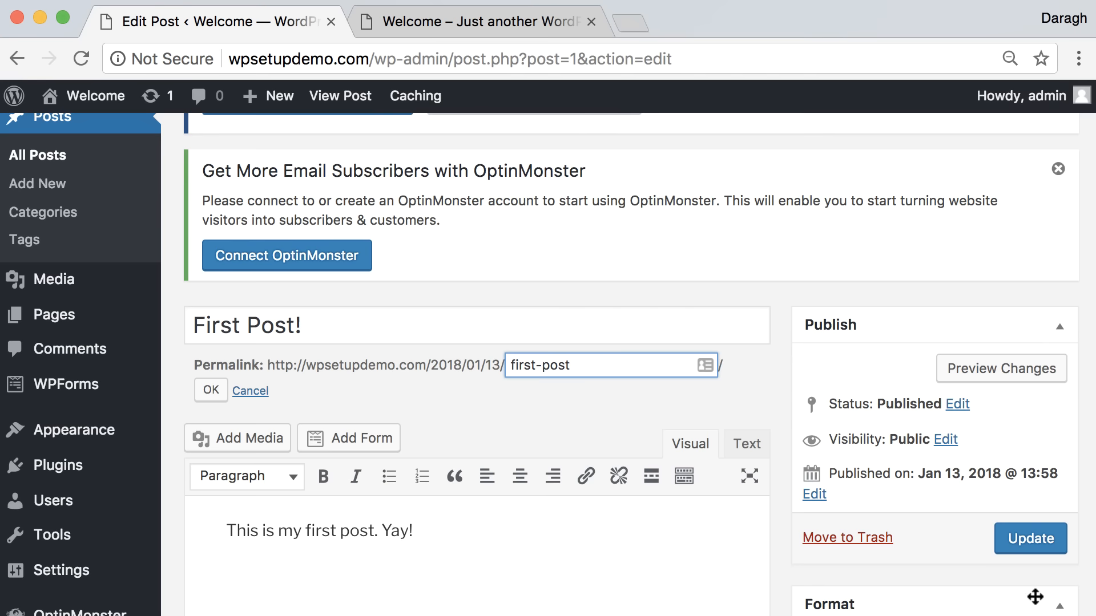
pyautogui.click(1027, 542)
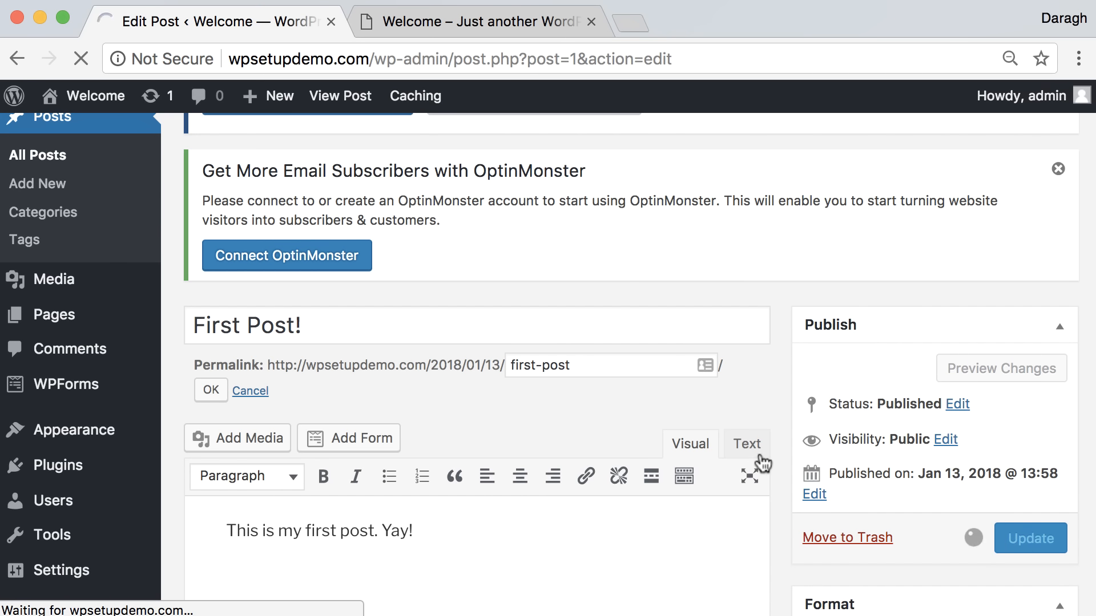
# Step: Reload the live home page and open the First Post! entry to check its content and web address
pyautogui.click(456, 21)
pyautogui.click(80, 59)
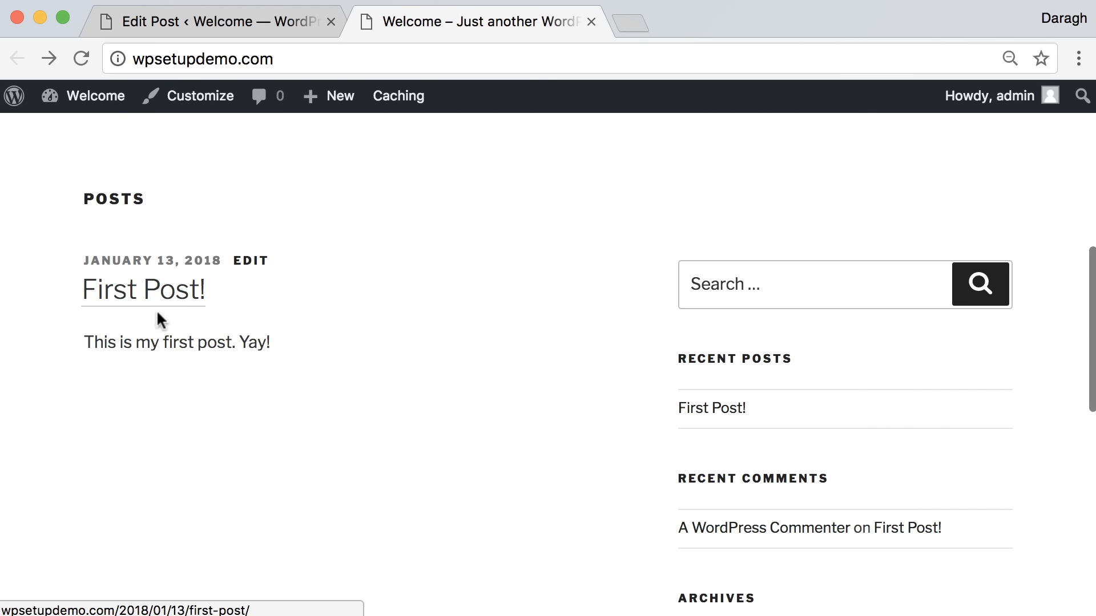
pyautogui.scroll(5, 273, 351)
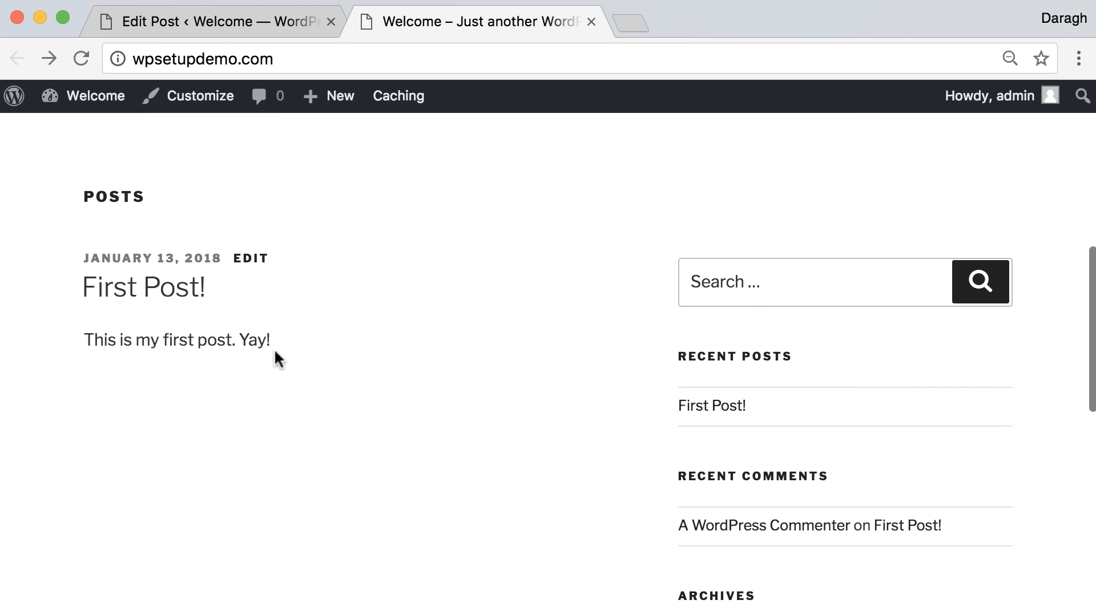
pyautogui.scroll(-4, 229, 345)
pyautogui.click(134, 378)
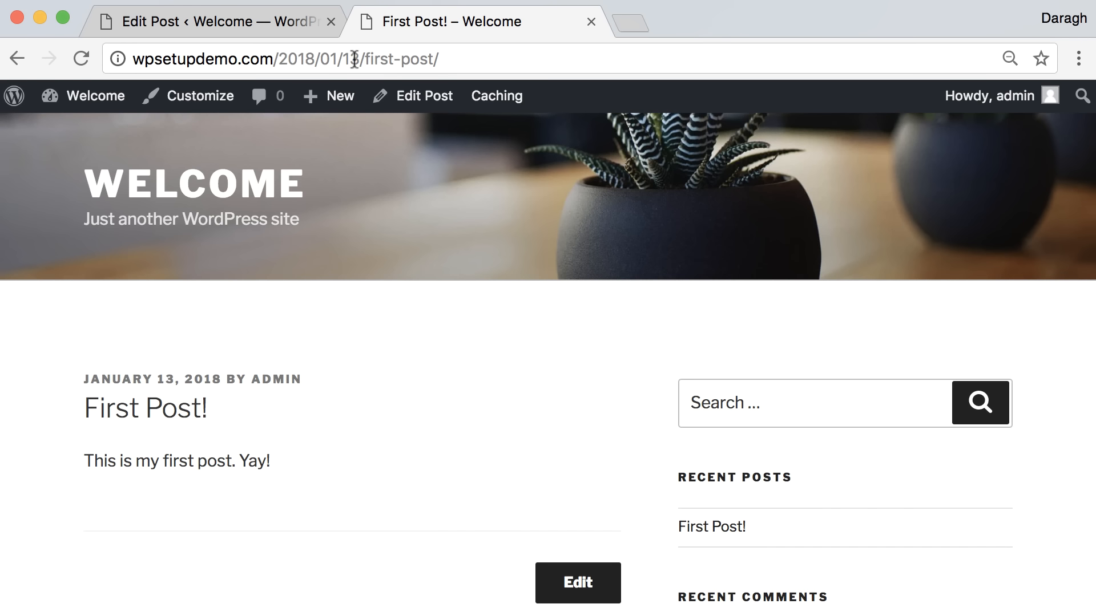
pyautogui.moveTo(364, 59); pyautogui.dragTo(430, 59)
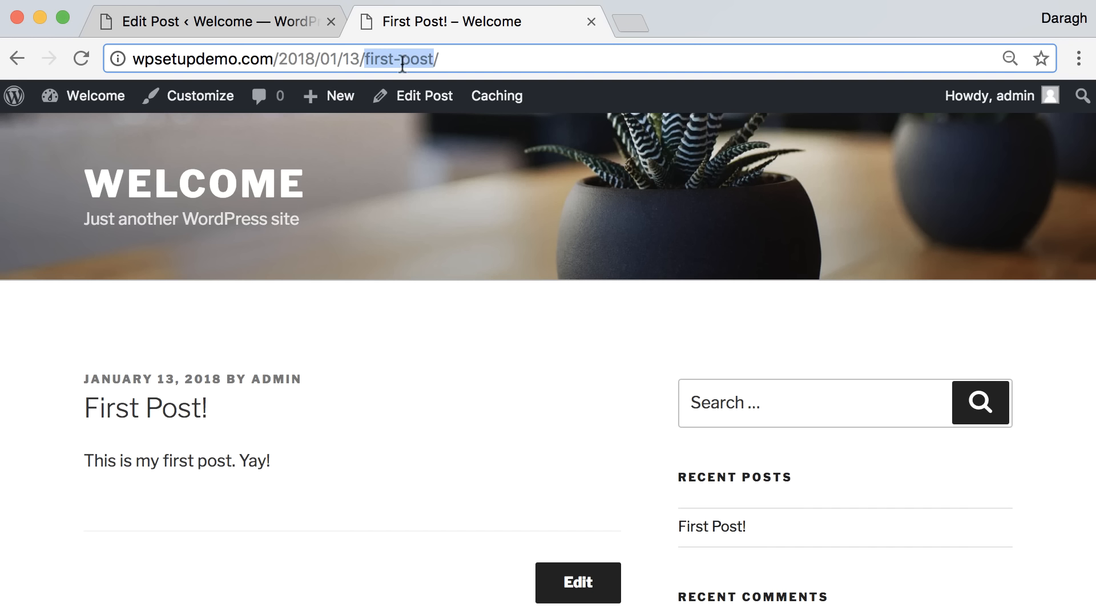
# Step: Return to the admin area from the live post and open the site's permalink settings
pyautogui.moveTo(358, 59); pyautogui.dragTo(283, 59)
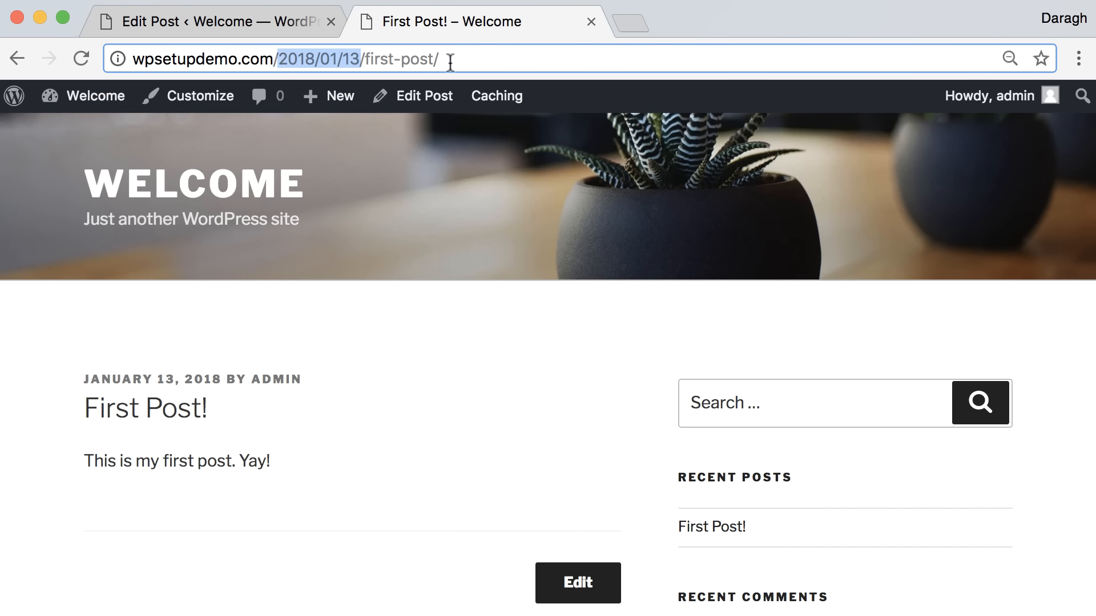
pyautogui.click(259, 18)
pyautogui.scroll(-5, 183, 354)
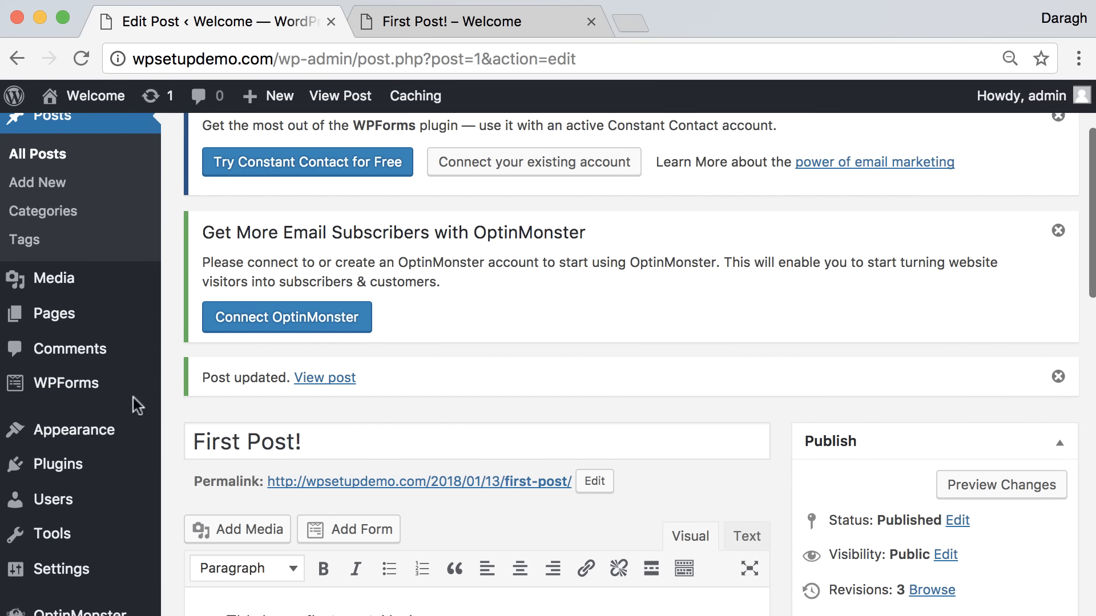
pyautogui.scroll(-3, 134, 422)
pyautogui.moveTo(85, 516)
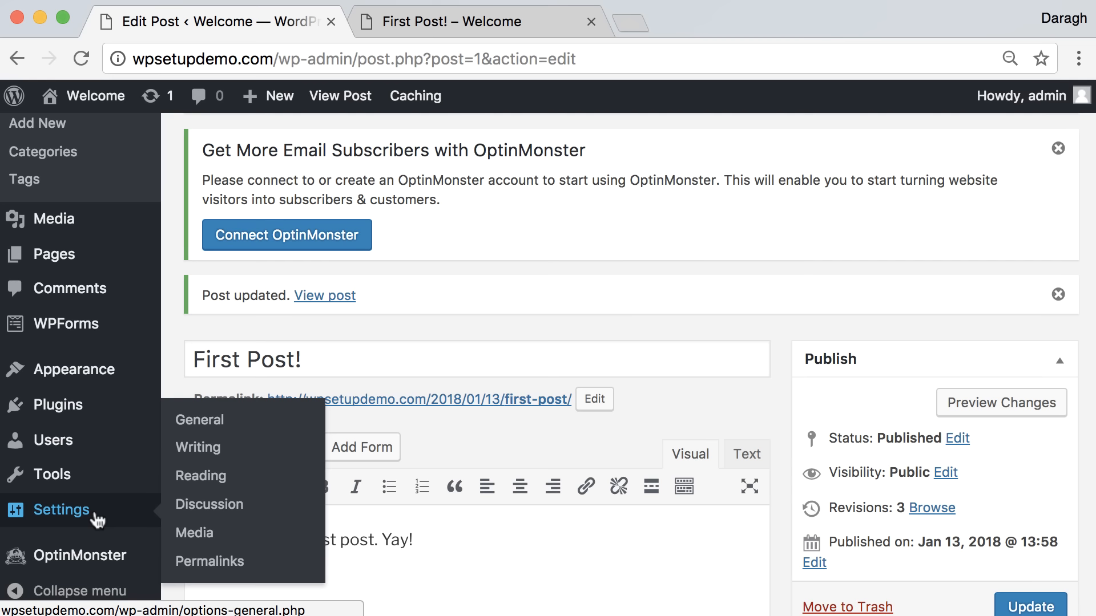
pyautogui.click(208, 561)
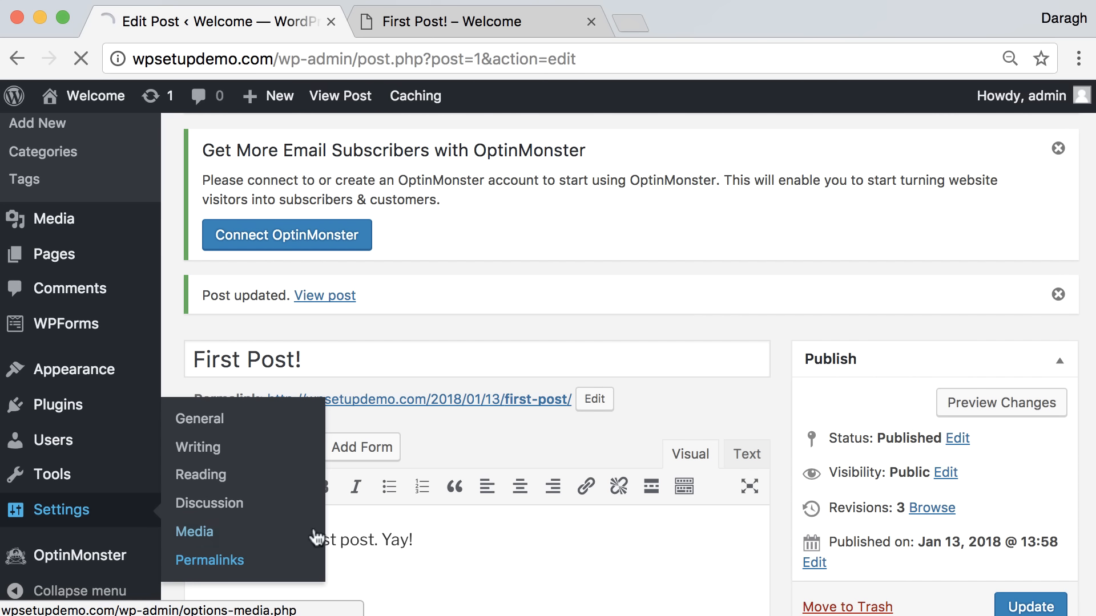
# Step: Set the site's common permalink structure to Post name and save the changes
pyautogui.scroll(-5, 497, 444)
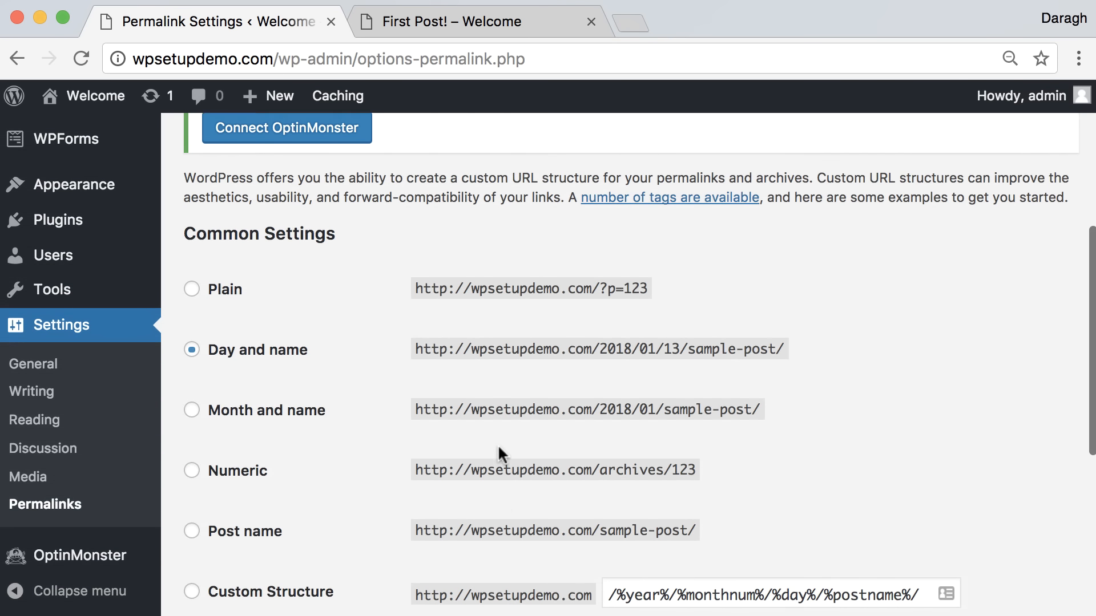
pyautogui.scroll(-1, 498, 455)
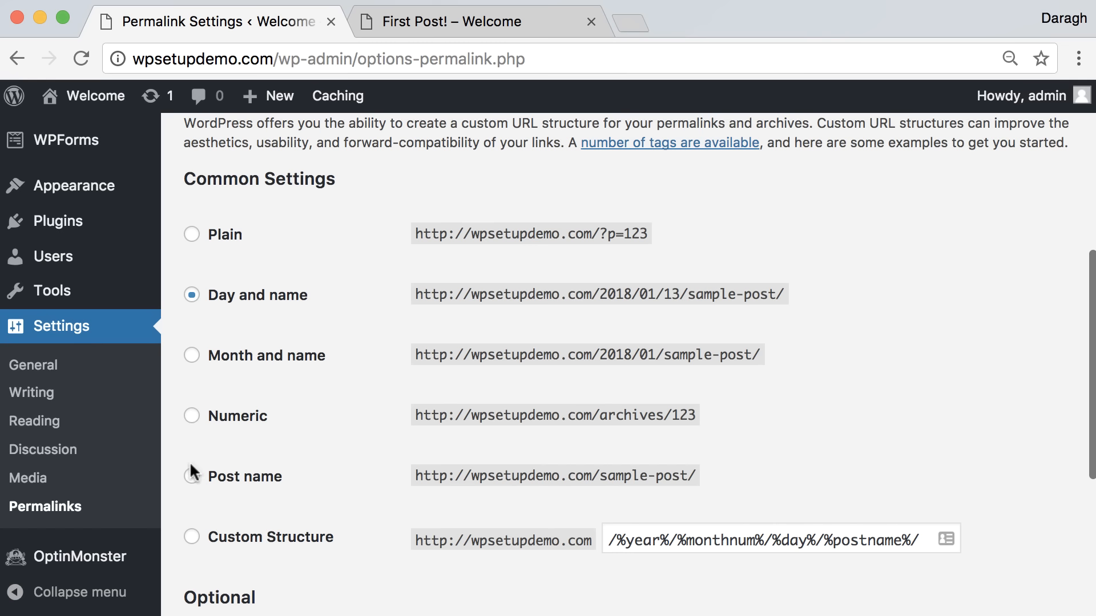
pyautogui.click(193, 480)
pyautogui.scroll(-5, 424, 411)
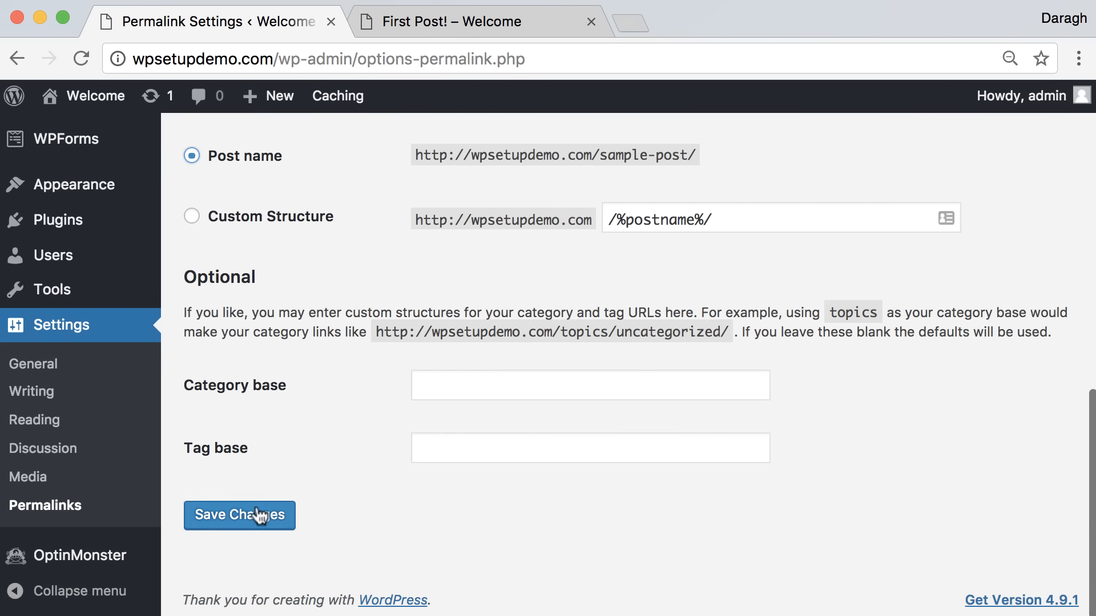
pyautogui.click(262, 513)
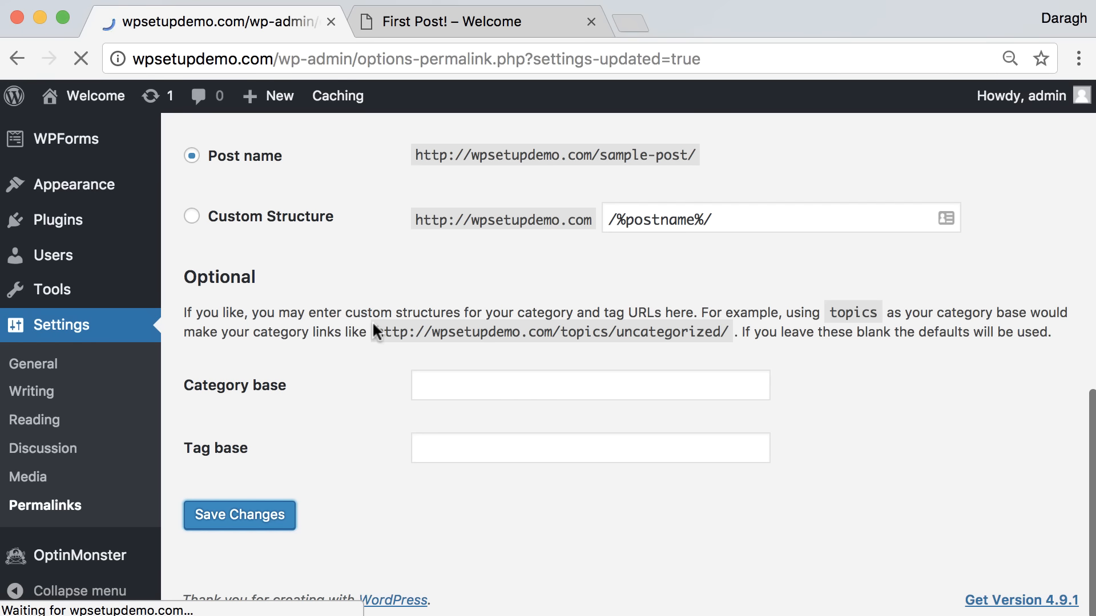
# Step: Open First Post! for editing from the posts list and check its permalink
pyautogui.scroll(-8, 275, 472)
pyautogui.scroll(4, 275, 472)
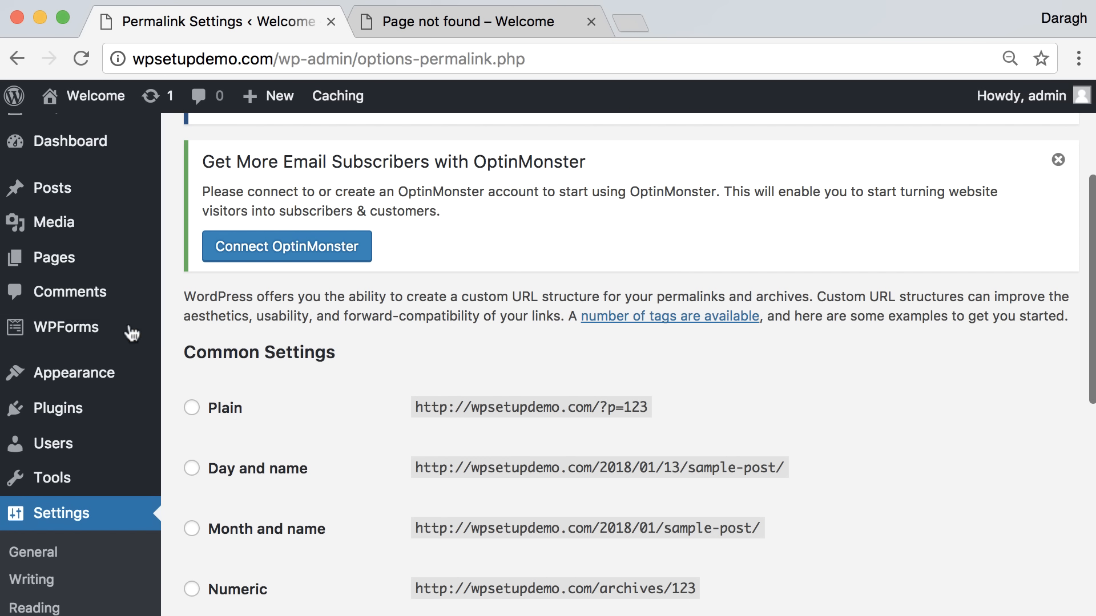
pyautogui.click(50, 201)
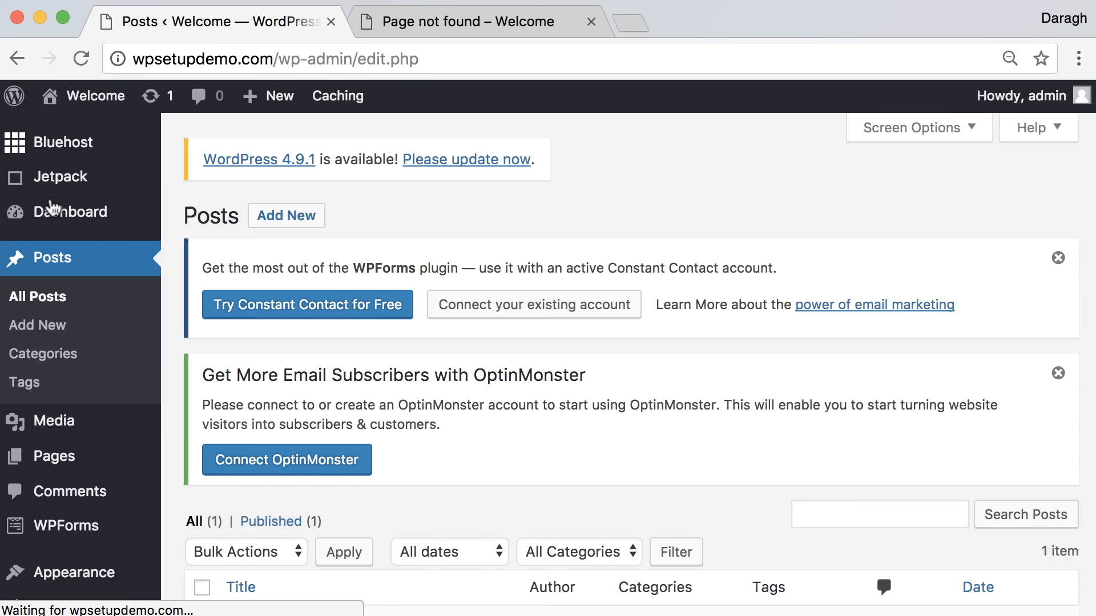
pyautogui.scroll(-4, 353, 329)
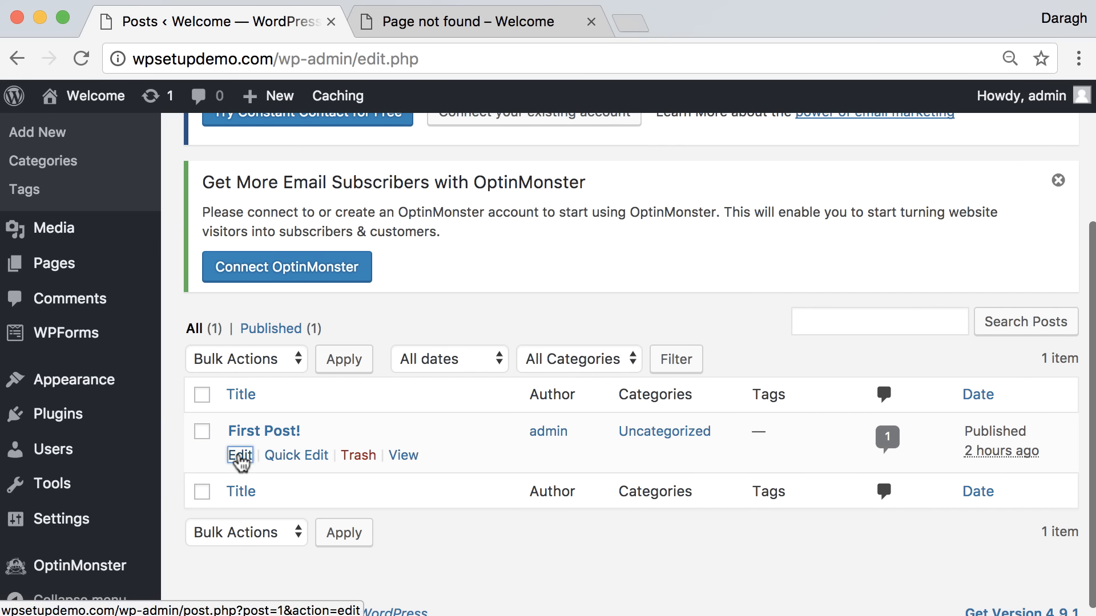
pyautogui.click(240, 455)
pyautogui.scroll(-5, 565, 429)
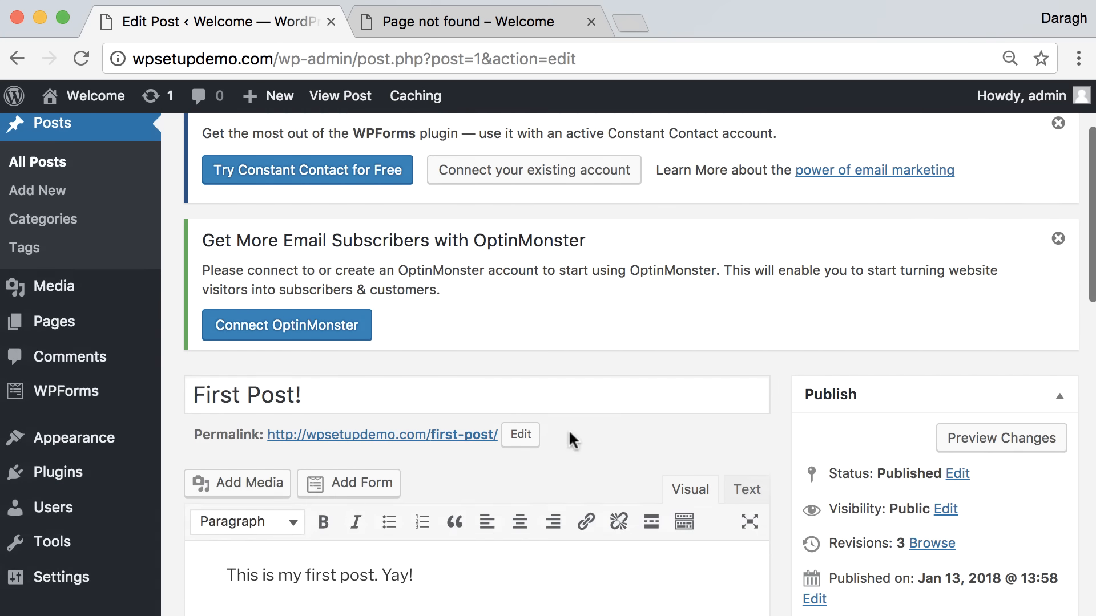
# Step: Remove the date portion from the live post's web address, load wpsetupdemo.com/first-post/ and check the page
pyautogui.click(496, 22)
pyautogui.moveTo(363, 60); pyautogui.dragTo(279, 59)
pyautogui.press('BackSpace')
pyautogui.press('Return')
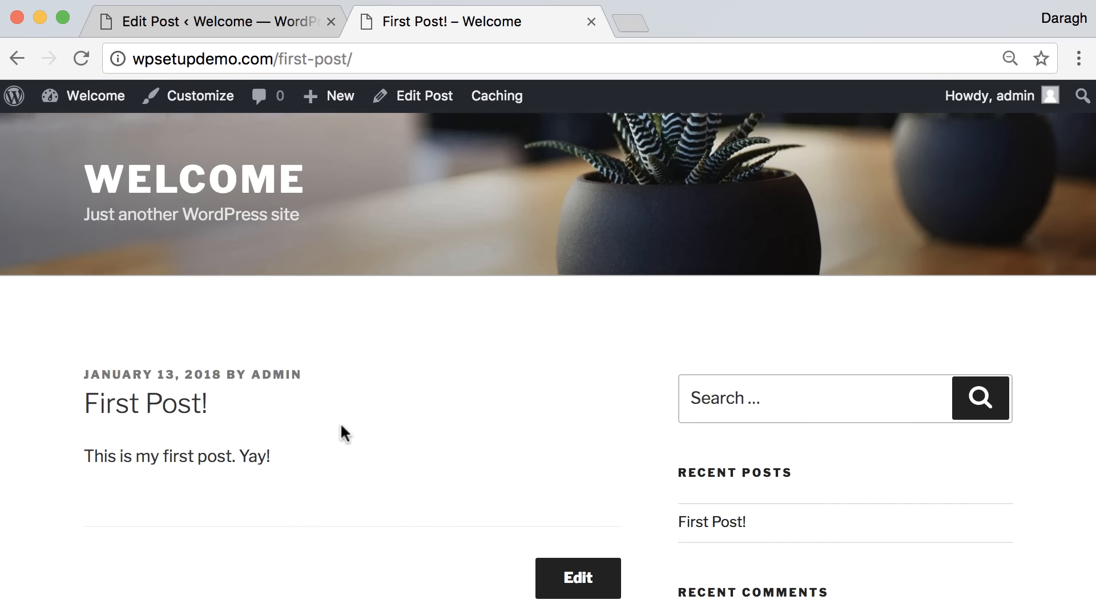
pyautogui.scroll(-2, 340, 426)
pyautogui.moveTo(136, 53); pyautogui.dragTo(349, 59)
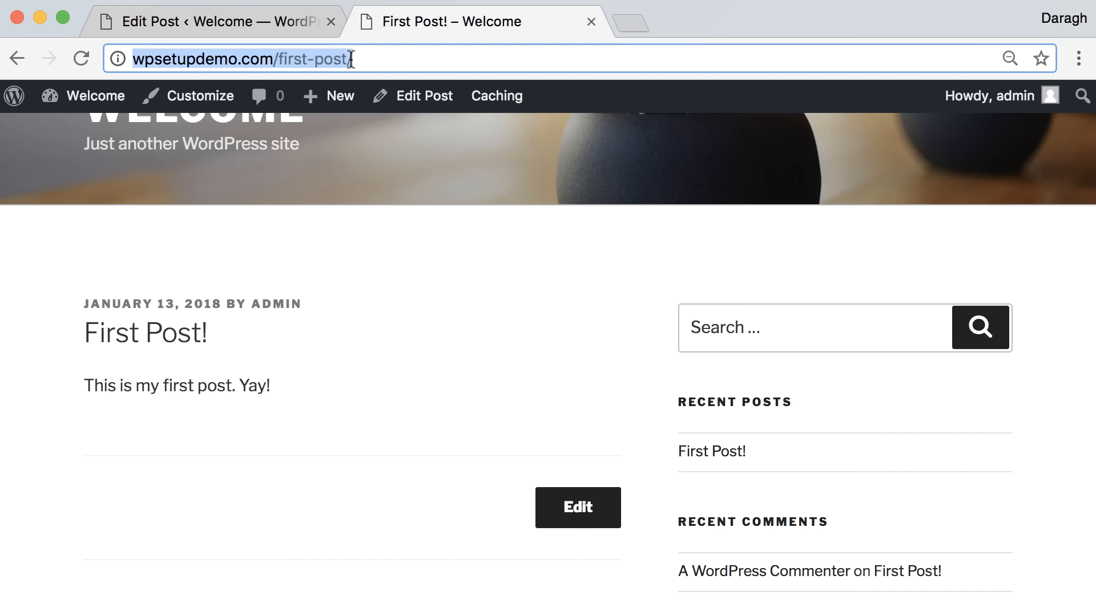
# Step: Return to the admin area and start a new post titled "Second Post!"
pyautogui.click(281, 25)
pyautogui.moveTo(112, 424)
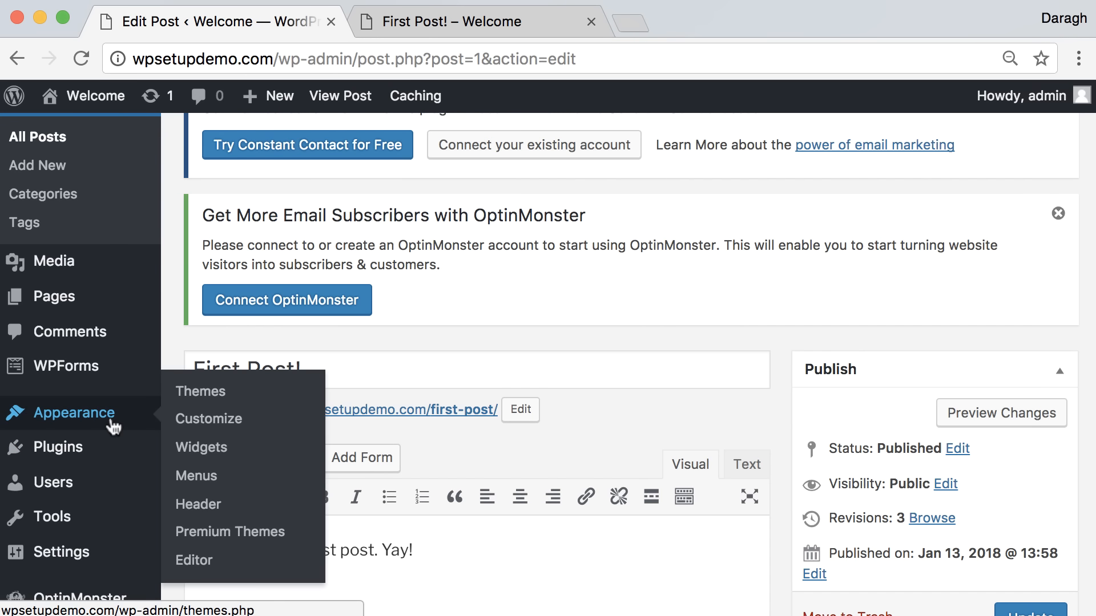
pyautogui.scroll(-3, 108, 423)
pyautogui.moveTo(88, 508)
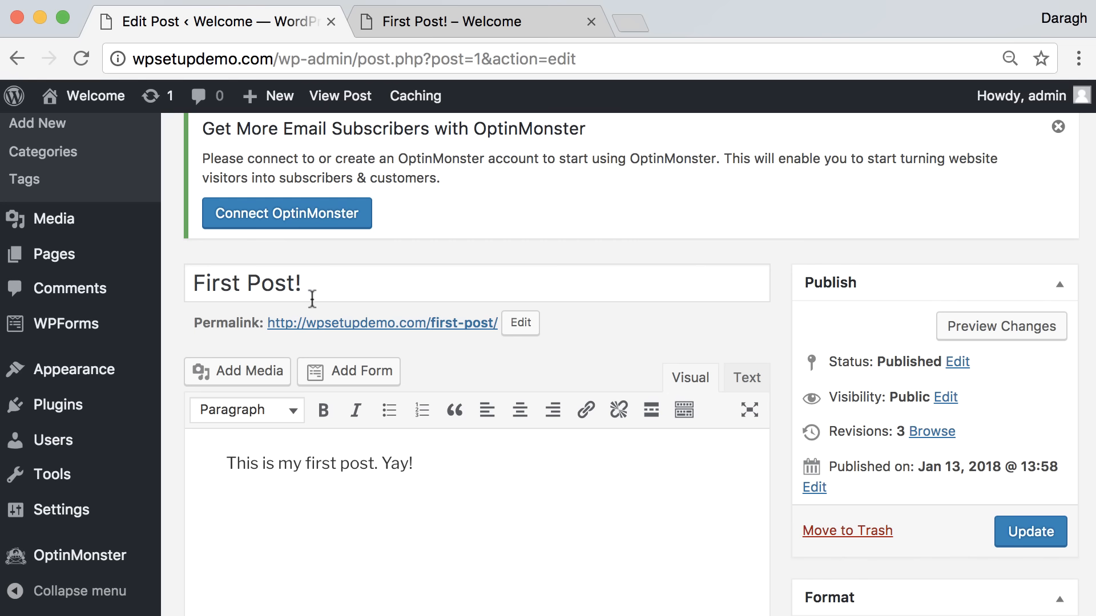
pyautogui.scroll(5, 312, 299)
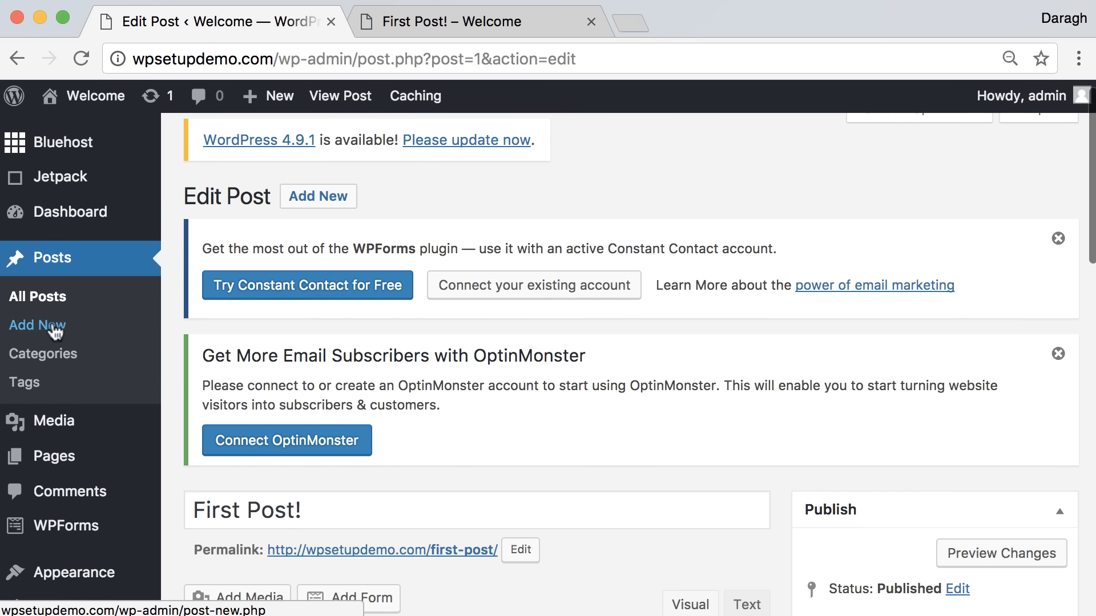
pyautogui.click(51, 326)
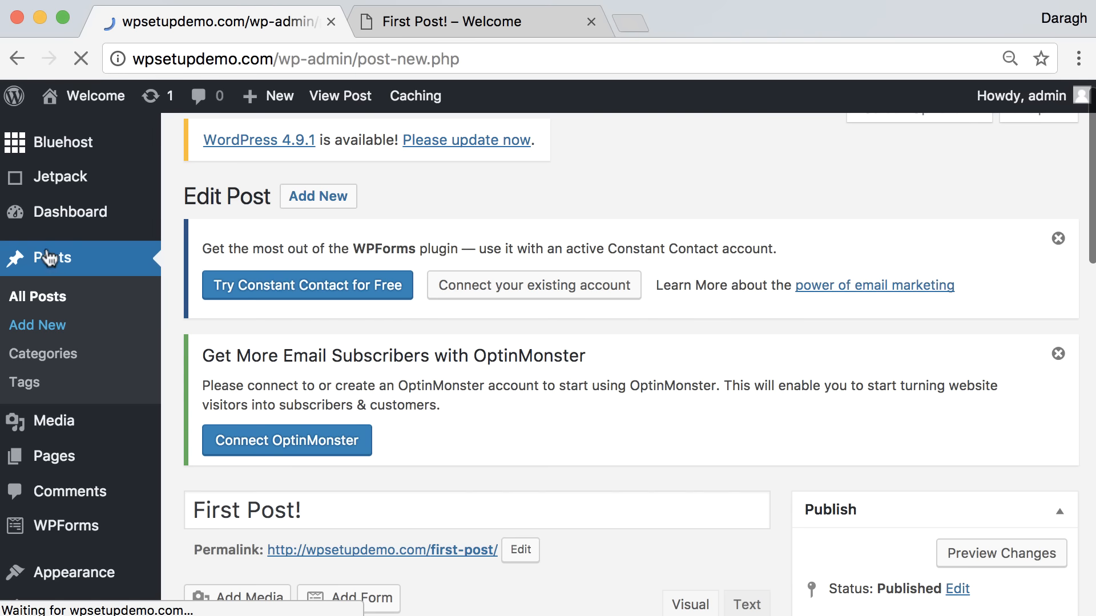
pyautogui.scroll(-2, 245, 377)
pyautogui.scroll(-1, 254, 379)
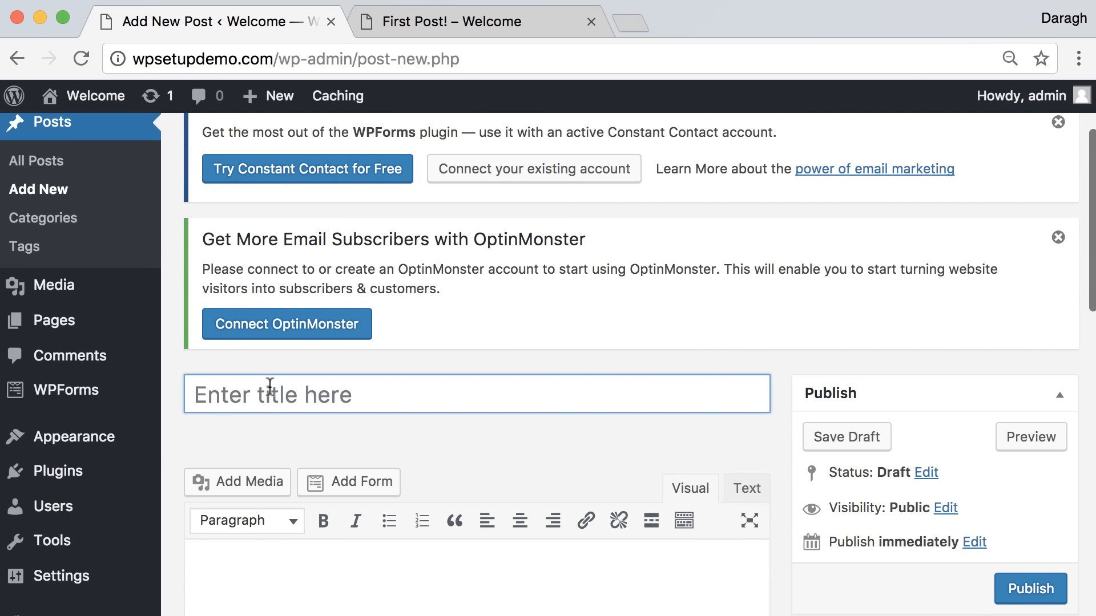
pyautogui.click(270, 387)
pyautogui.write('Second Po')
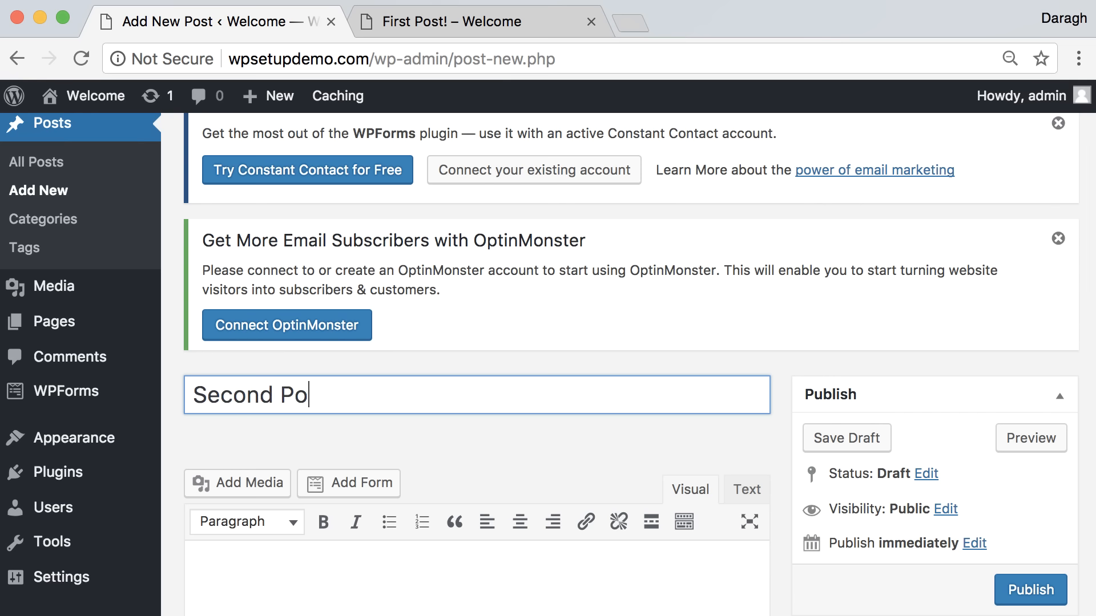
# Step: Enter "This is my second post!" as the new post's body text and publish it
pyautogui.scroll(-2, 276, 443)
pyautogui.click(264, 457)
pyautogui.write('This is my second post!')
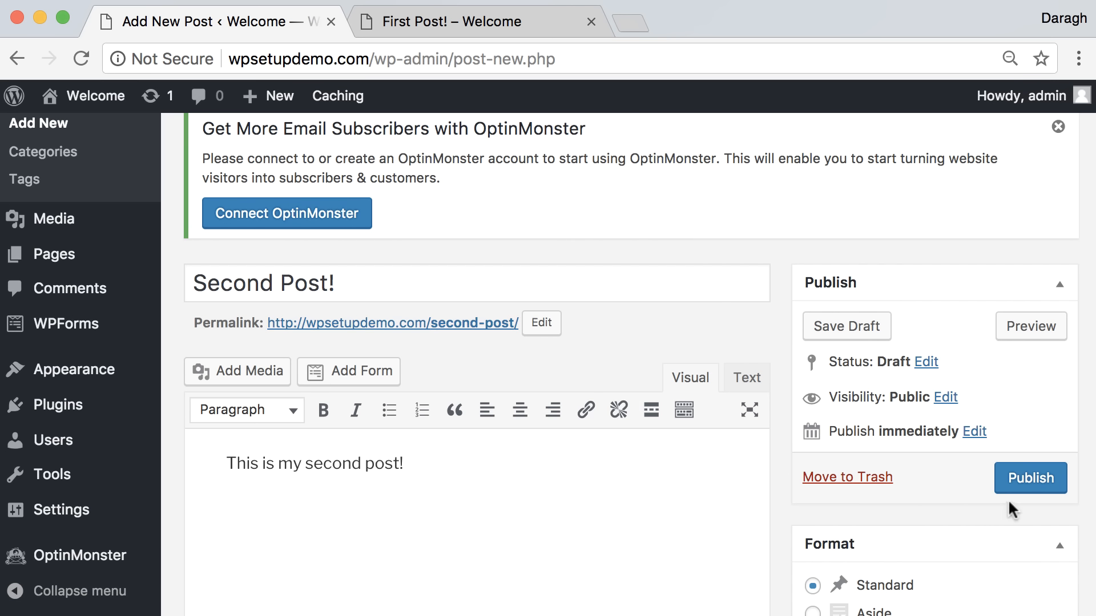
pyautogui.click(1026, 482)
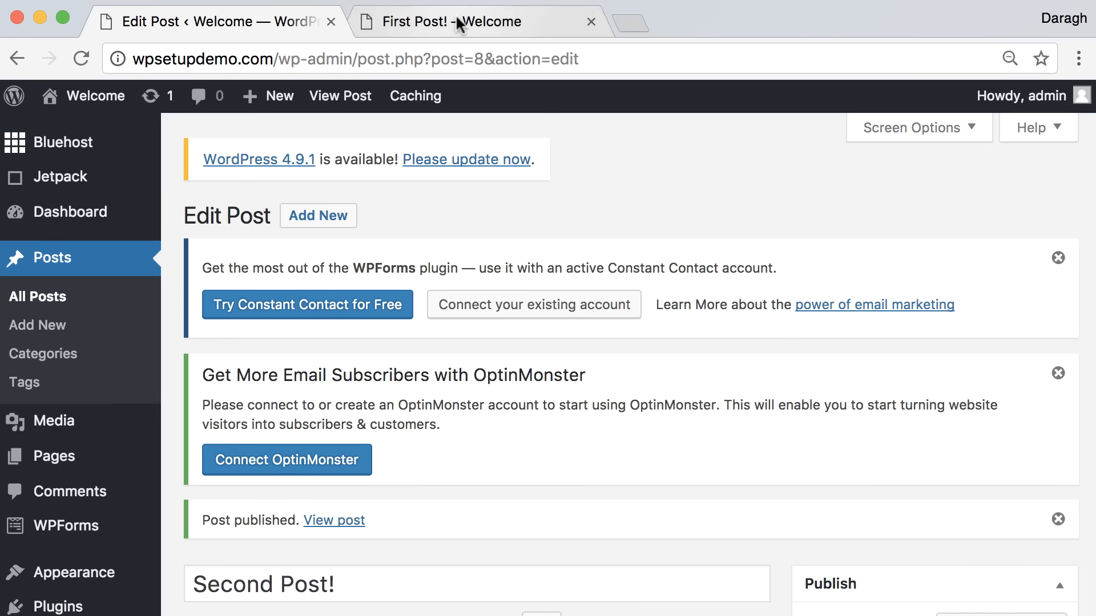
# Step: Load the live site's home page at wpsetupdemo.com and look over its list of posts
pyautogui.click(455, 17)
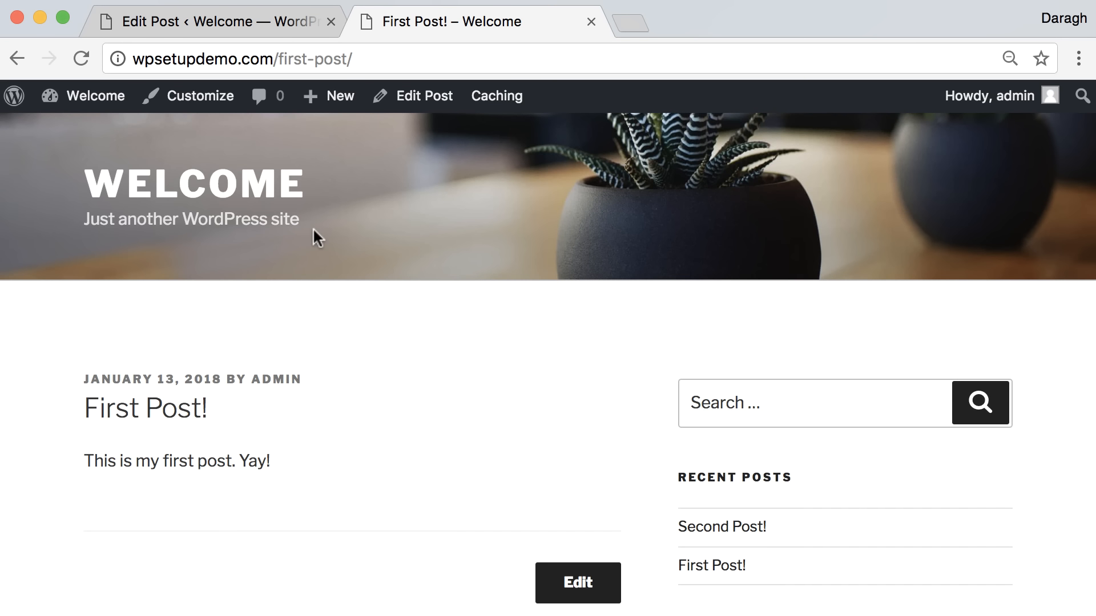
pyautogui.scroll(-3, 766, 484)
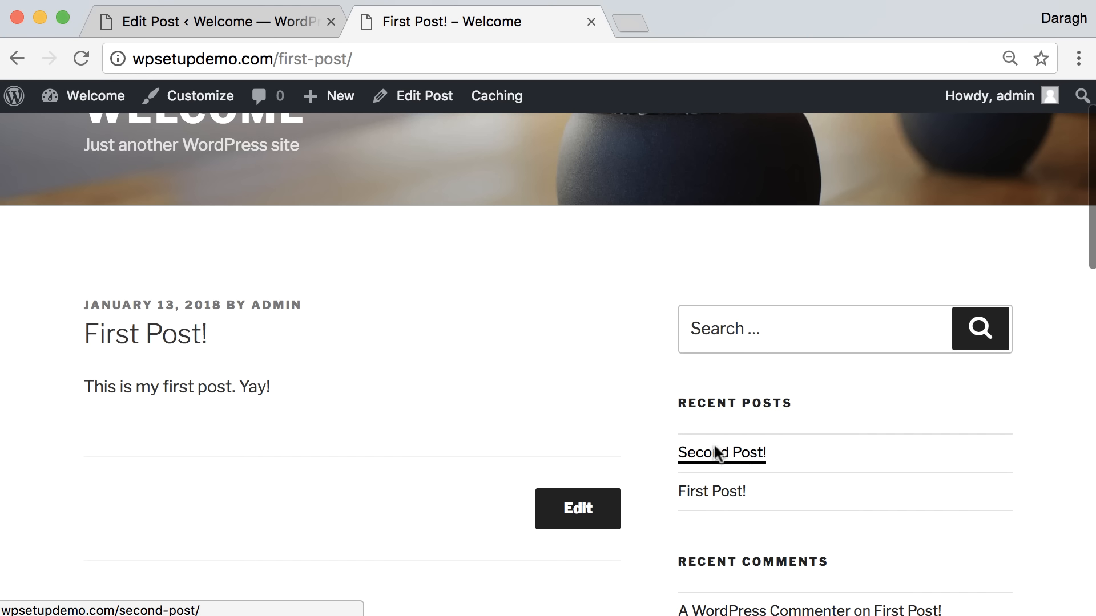
pyautogui.moveTo(431, 58); pyautogui.dragTo(281, 63)
pyautogui.press('BackSpace')
pyautogui.press('Return')
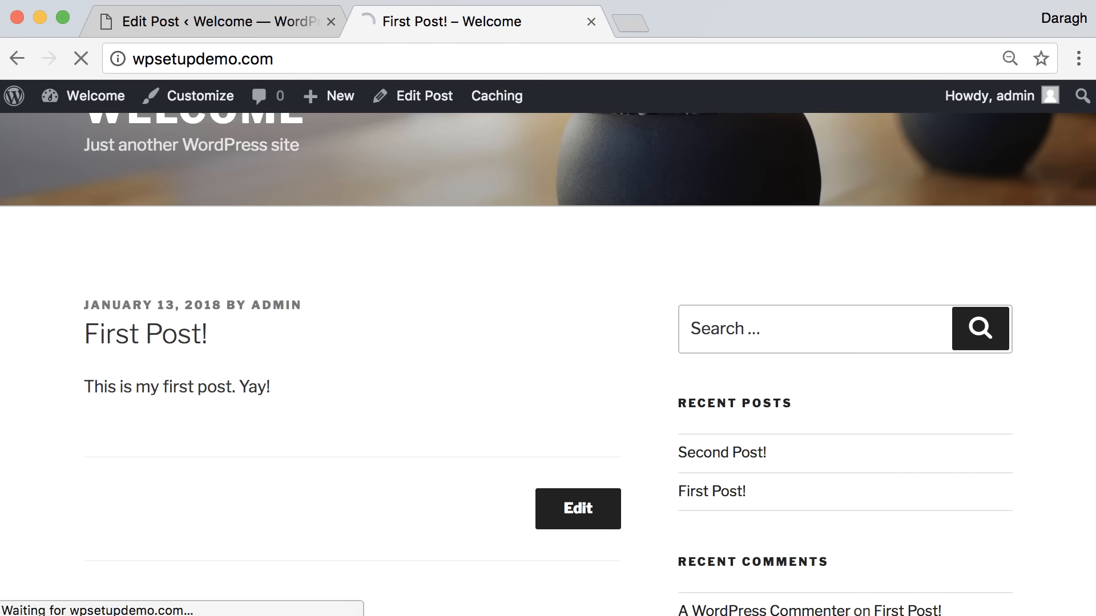
pyautogui.scroll(-10, 342, 322)
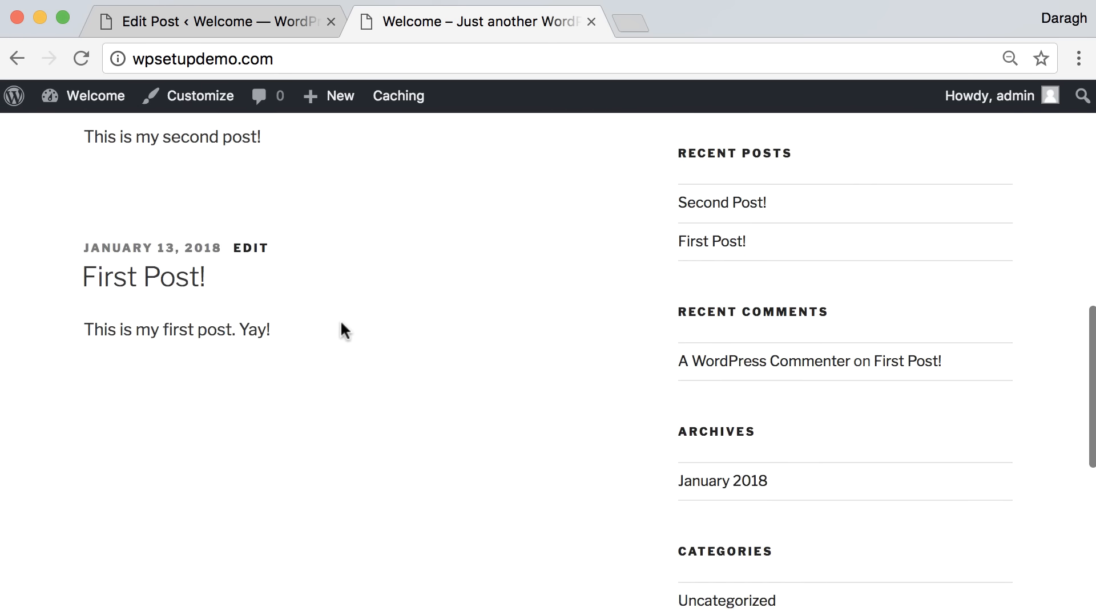
pyautogui.scroll(3, 342, 320)
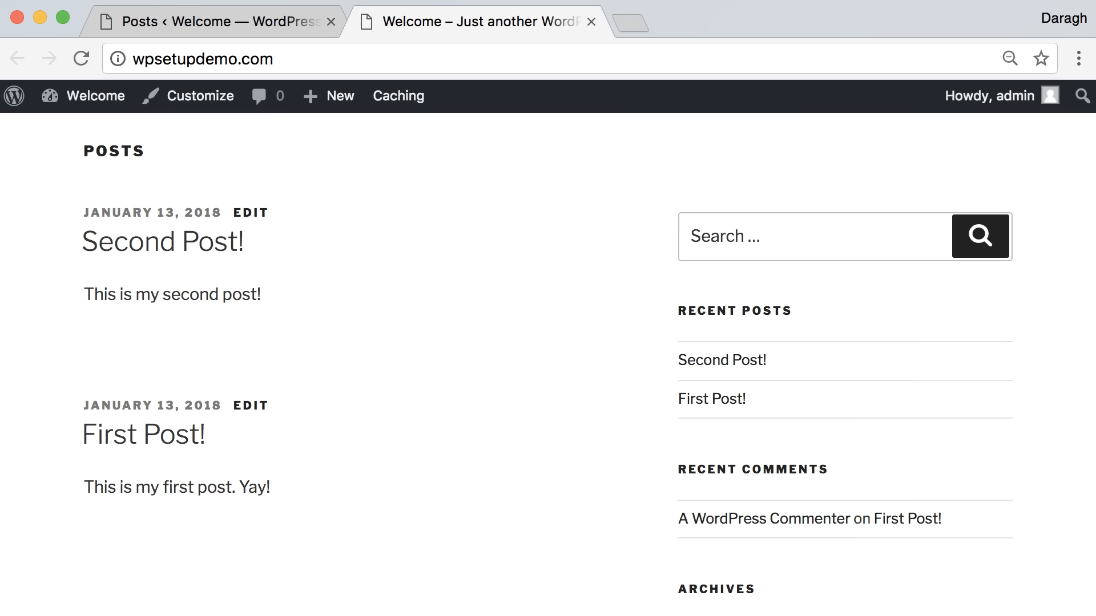
# Step: Return to the admin area and open Sample Page for editing from the list of all pages
pyautogui.click(223, 21)
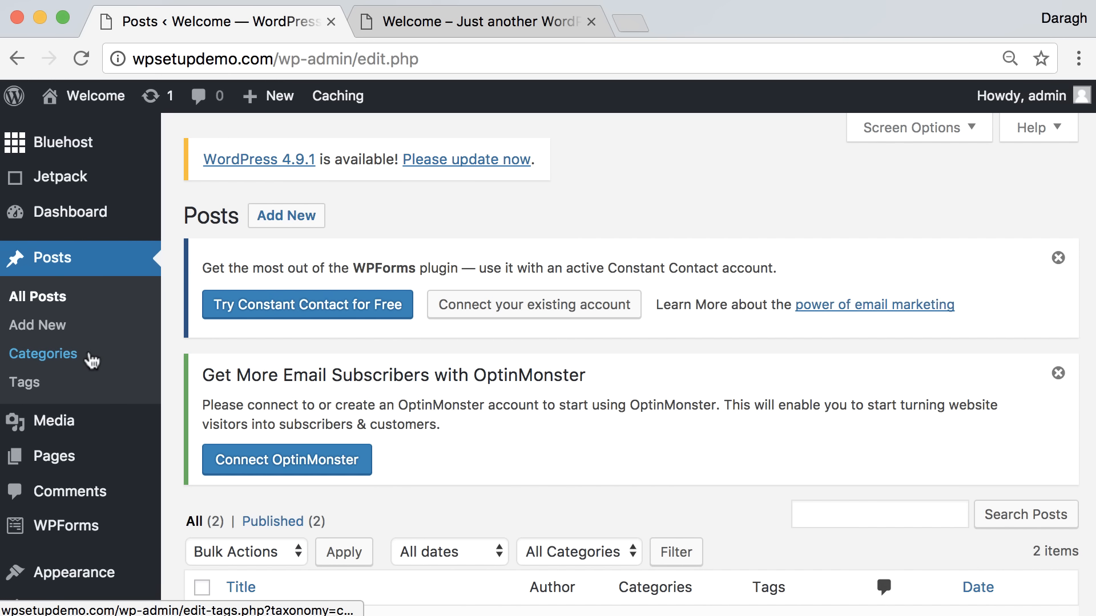
pyautogui.scroll(-3, 91, 359)
pyautogui.moveTo(49, 302)
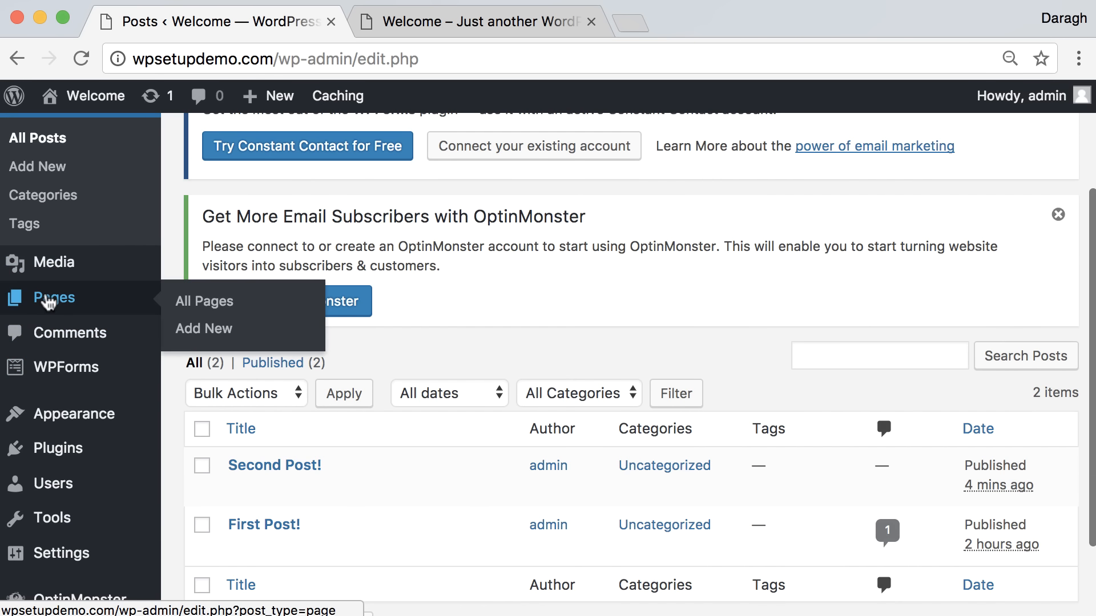
pyautogui.click(190, 305)
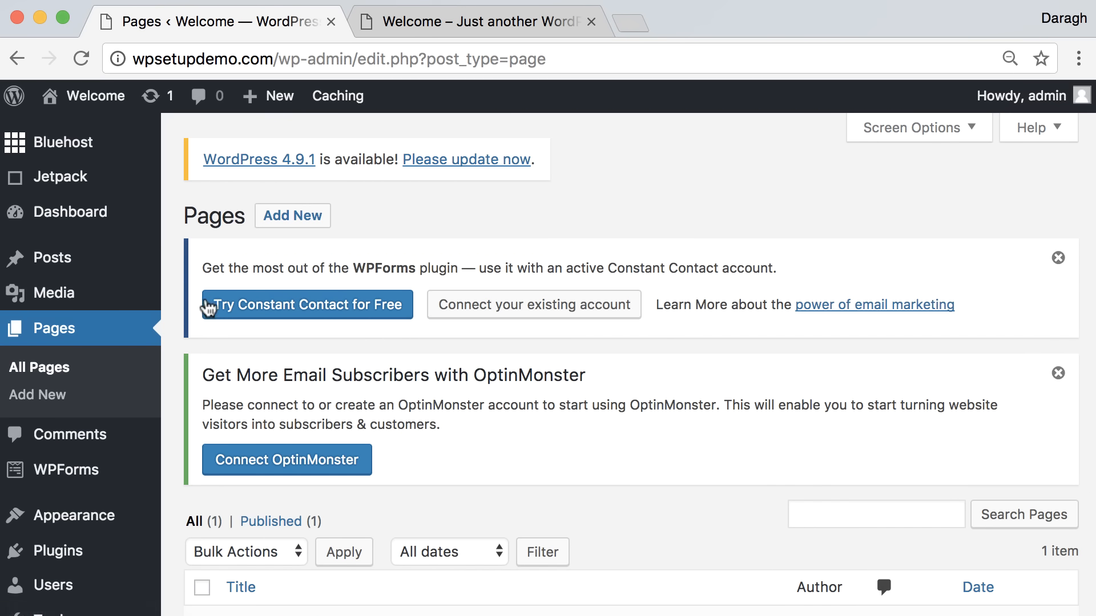
pyautogui.scroll(-4, 304, 317)
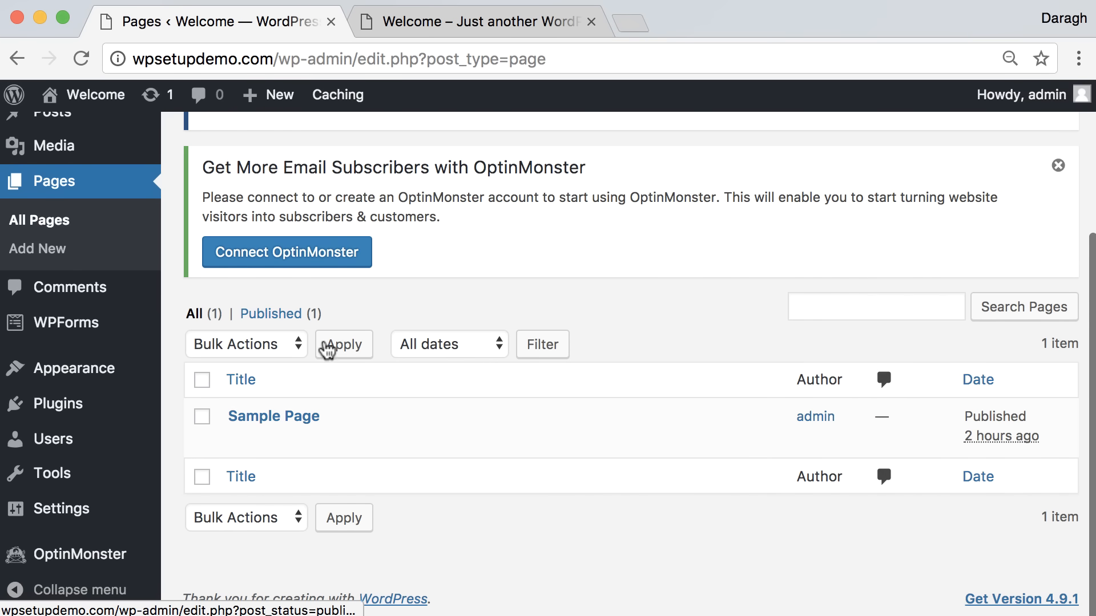
pyautogui.moveTo(292, 419)
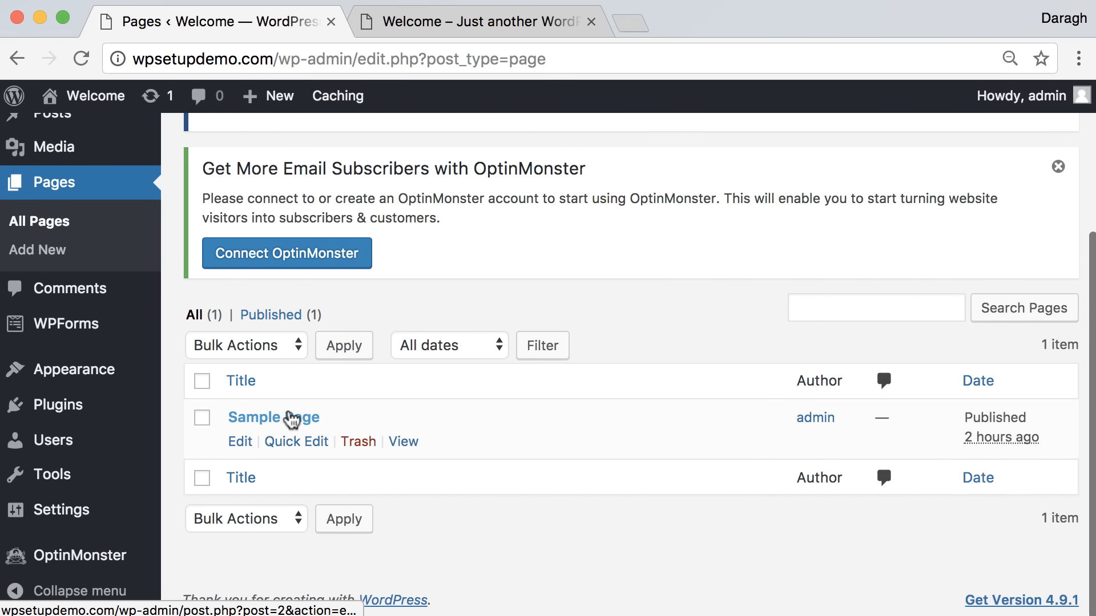
pyautogui.click(245, 444)
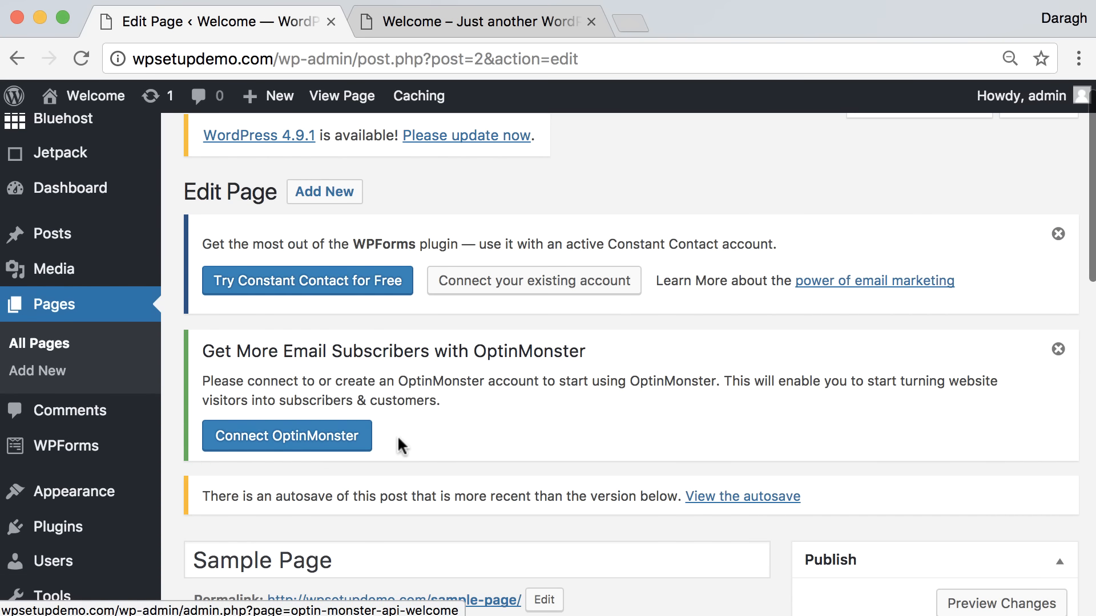
# Step: Look over the Sample Page's content in the editor and open a preview of the page
pyautogui.scroll(-5, 400, 437)
pyautogui.scroll(-5, 402, 438)
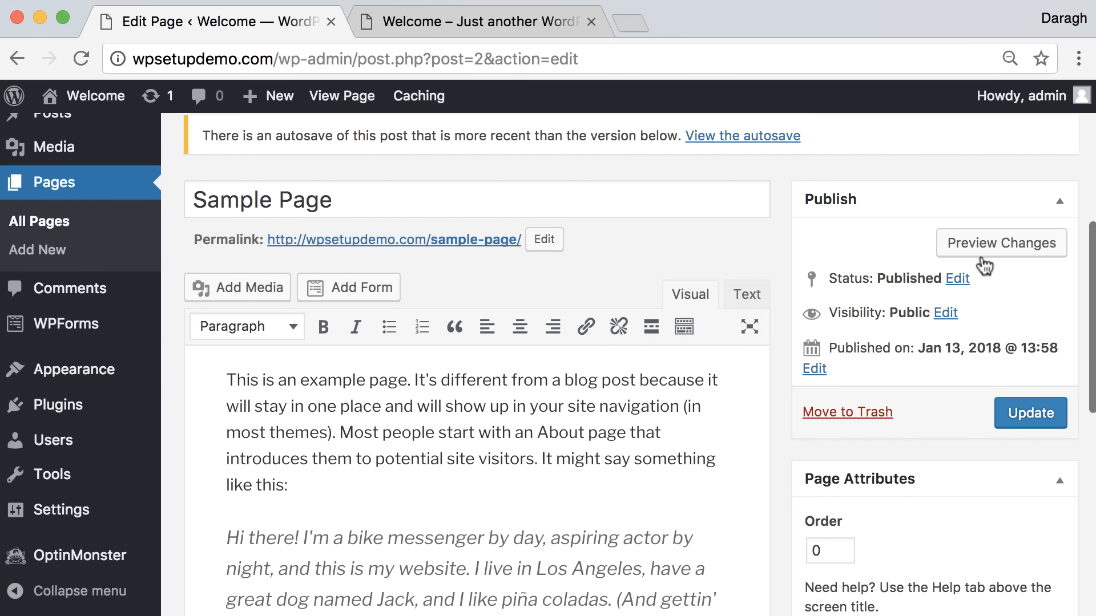
pyautogui.click(999, 246)
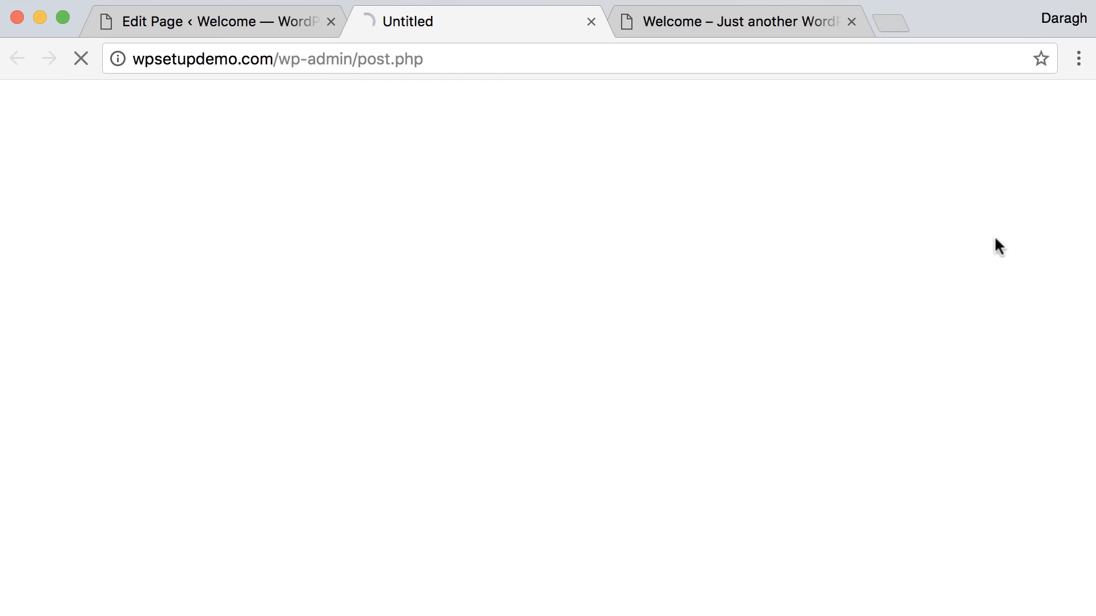
# Step: Close the extra home page tab and read through the Sample Page preview down to its end
pyautogui.click(850, 20)
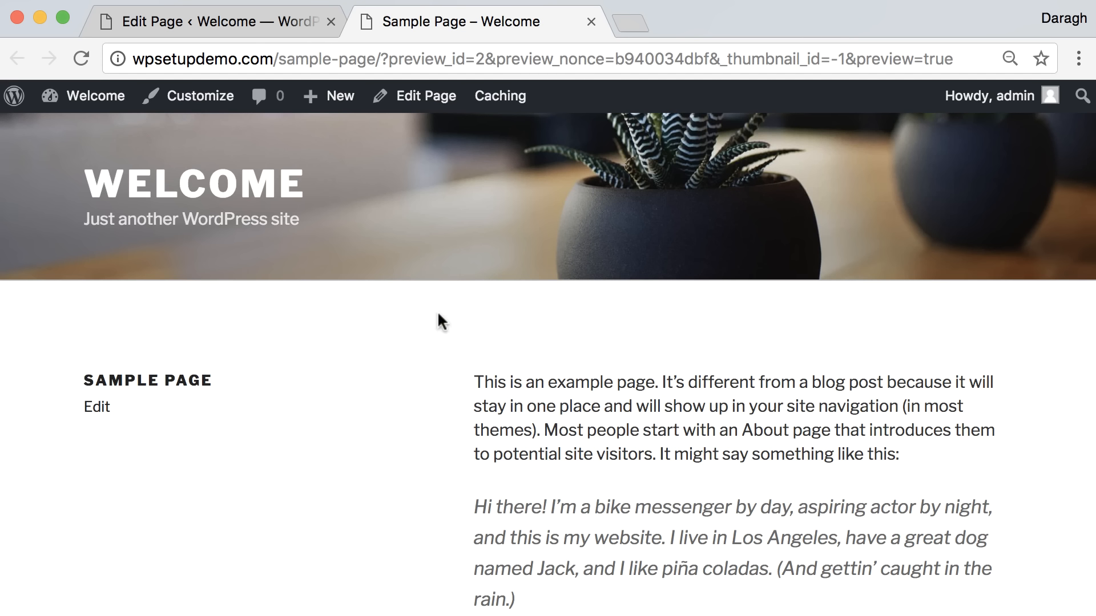
pyautogui.scroll(-1, 411, 325)
pyautogui.scroll(-3, 372, 356)
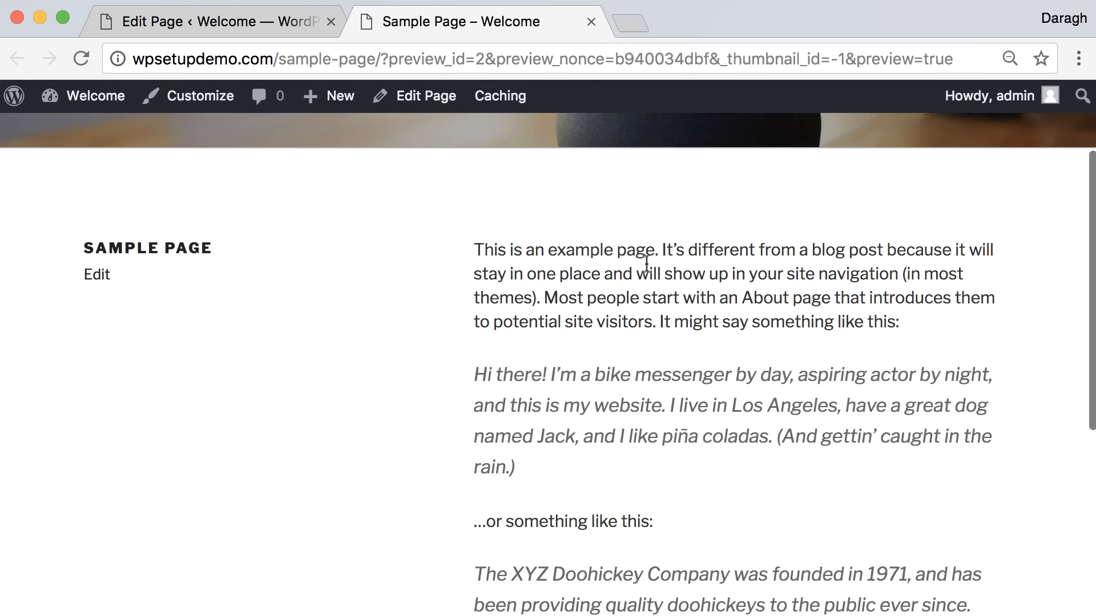
pyautogui.scroll(-5, 709, 282)
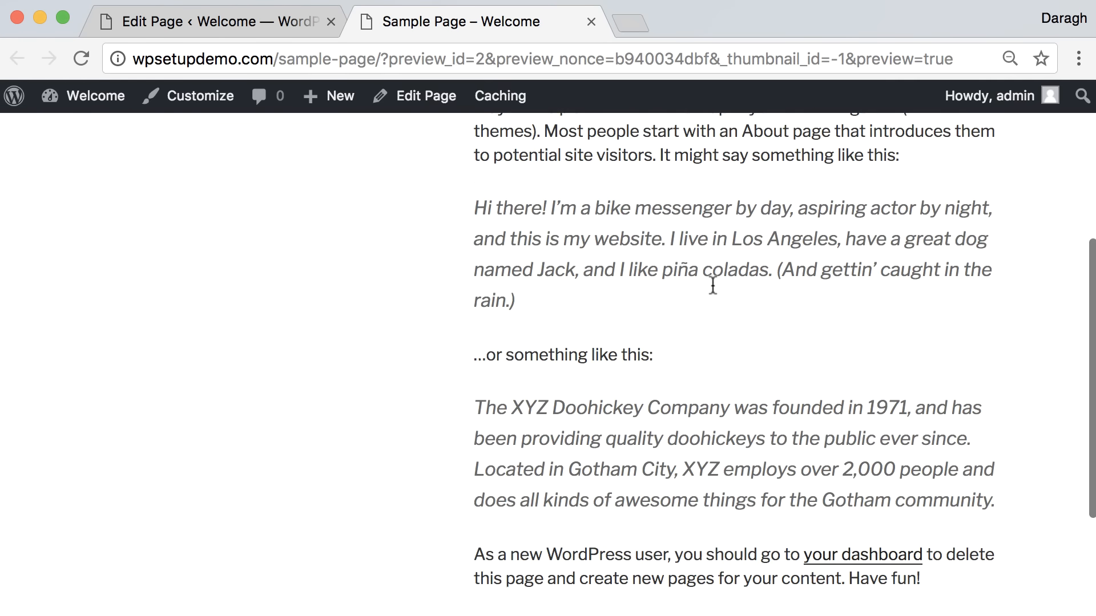
pyautogui.scroll(-2, 712, 285)
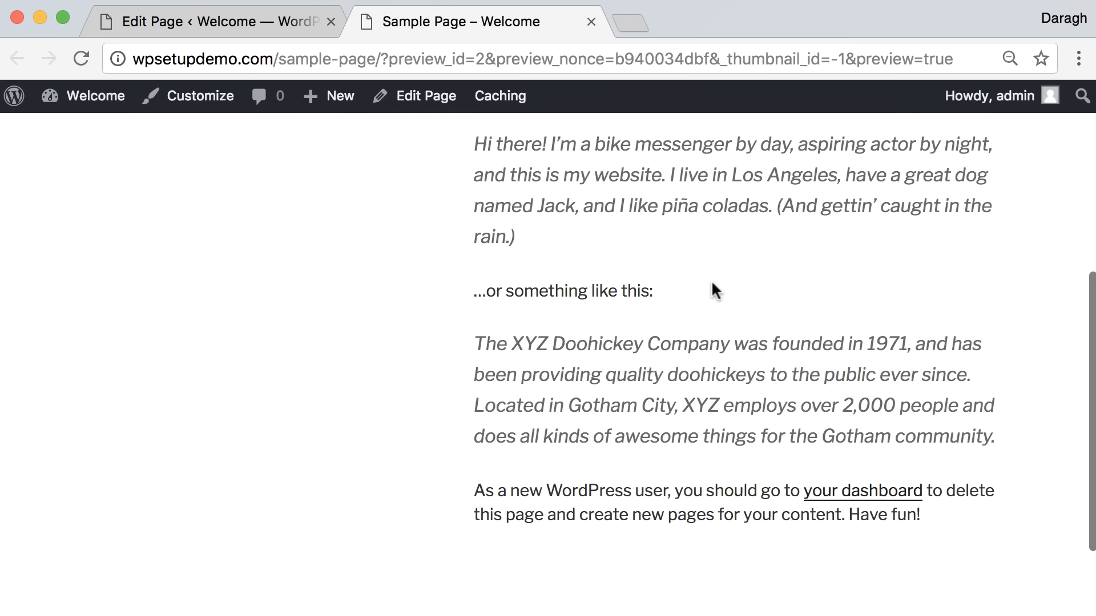
# Step: Return to the Sample Page editor and change the page title to "About Us"
pyautogui.click(245, 25)
pyautogui.moveTo(336, 199); pyautogui.dragTo(196, 198)
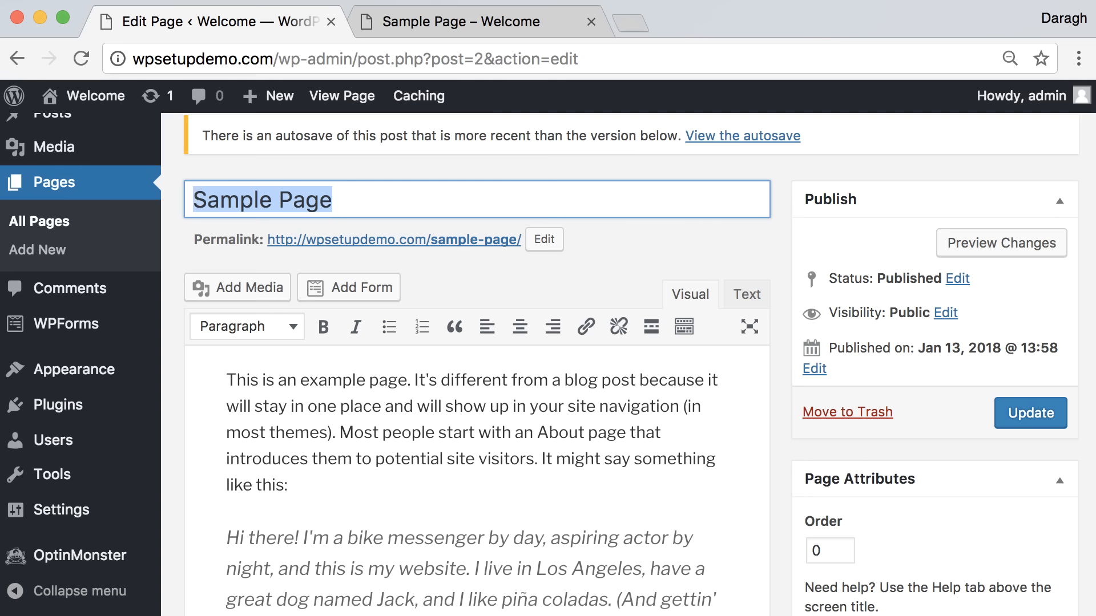
pyautogui.write('Ab')
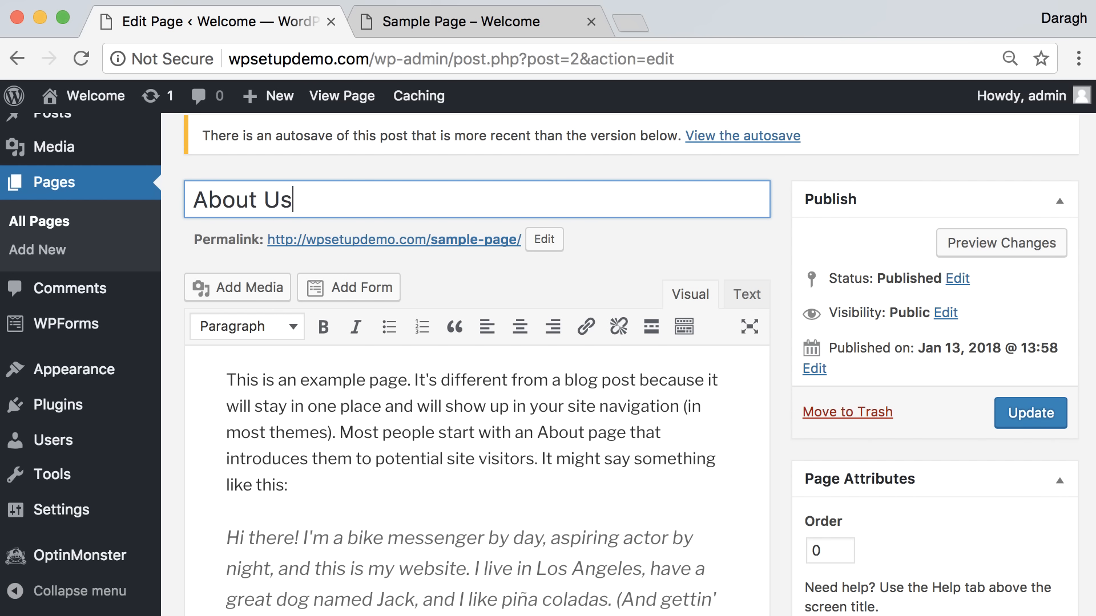
pyautogui.write('out Us')
# Step: Delete the introductory paragraph, the bike messenger example and the "...or something like this:" line from the page body
pyautogui.scroll(-3, 565, 285)
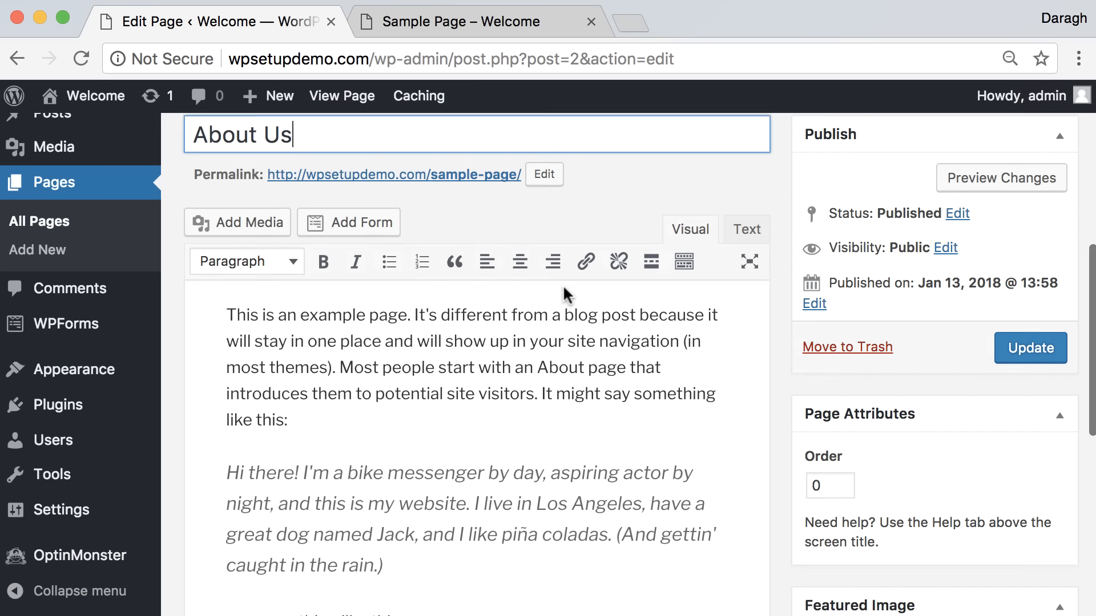
pyautogui.moveTo(304, 394); pyautogui.dragTo(227, 295)
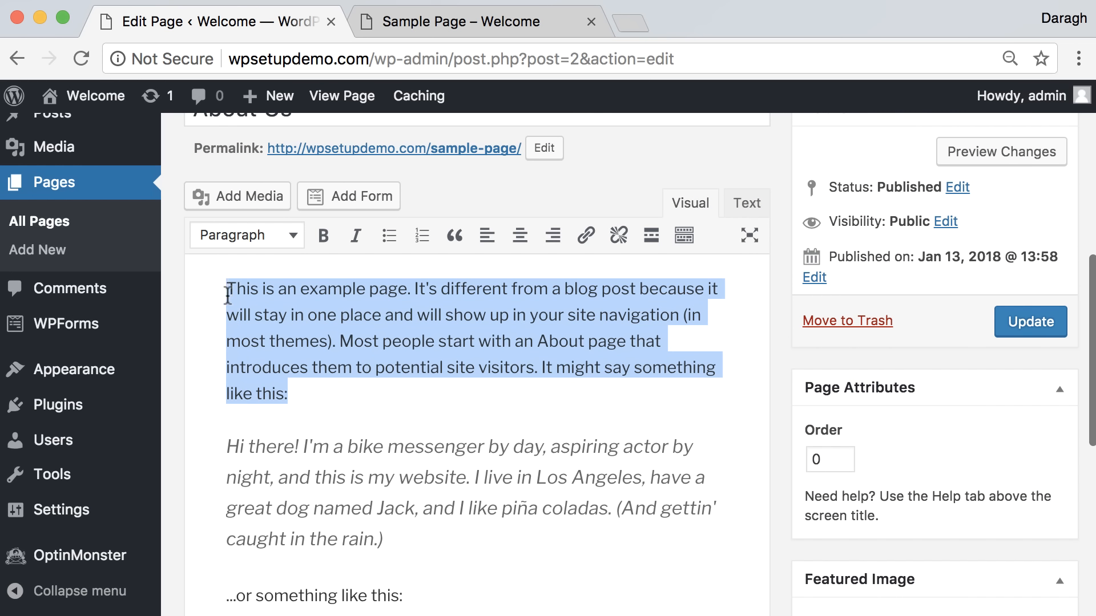
pyautogui.press('BackSpace')
pyautogui.press('Down')
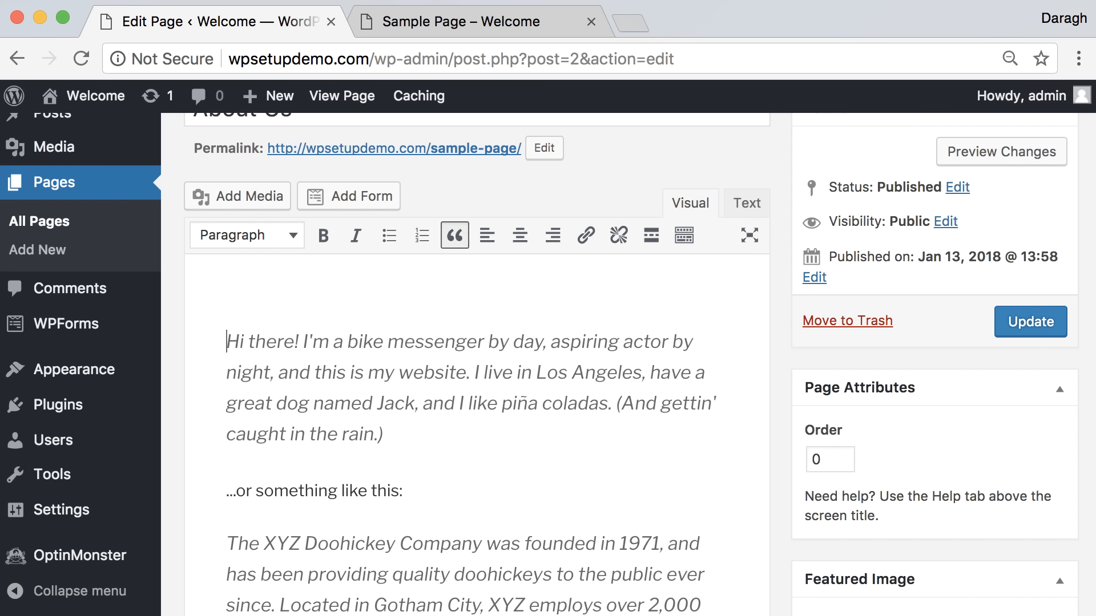
pyautogui.press('BackSpace')
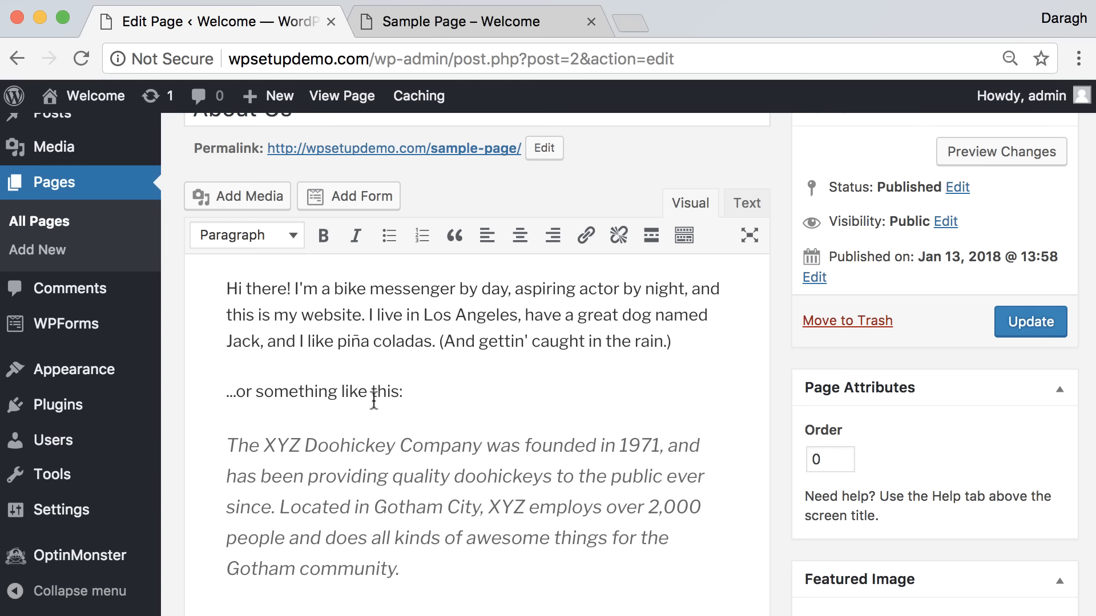
pyautogui.moveTo(429, 392); pyautogui.dragTo(66, 285)
pyautogui.press('BackSpace')
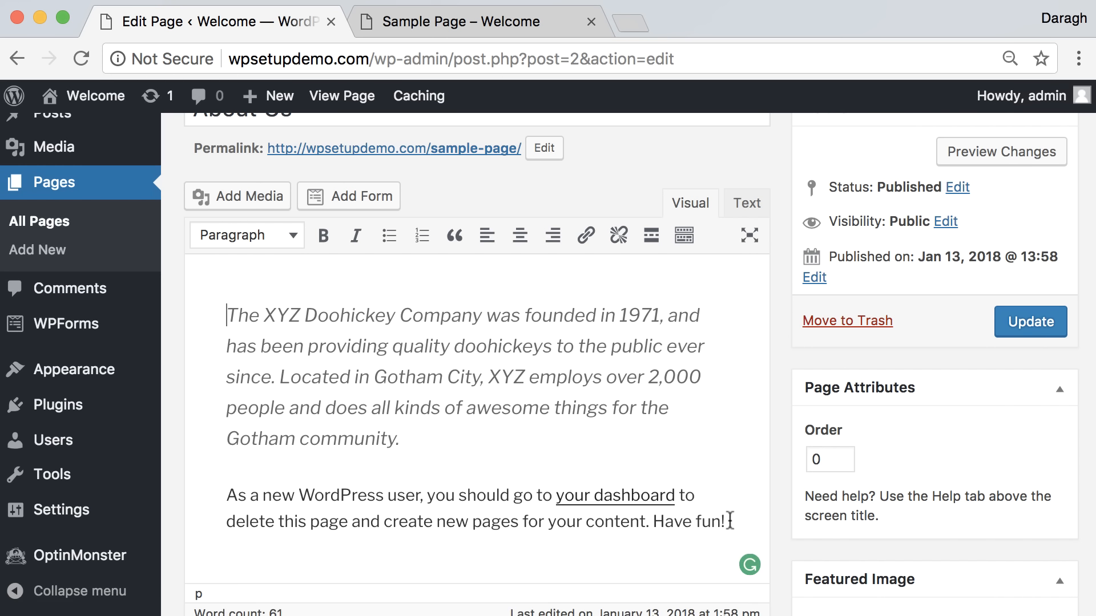
# Step: Delete the closing paragraph for new WordPress users and end the XYZ Doohickey Company text with an exclamation mark
pyautogui.moveTo(227, 495); pyautogui.dragTo(734, 523)
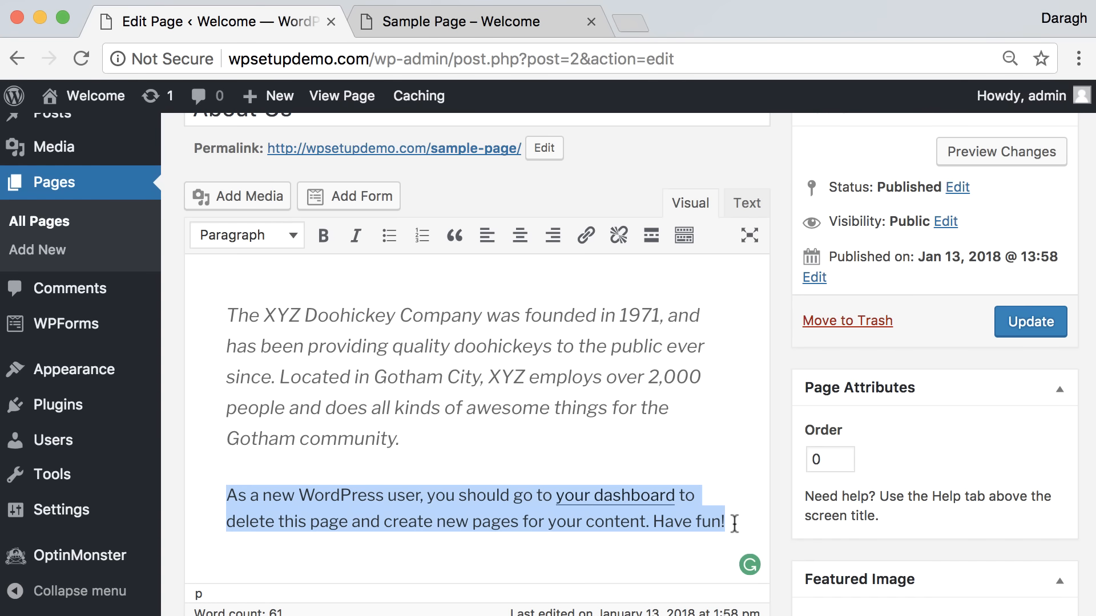
pyautogui.press('BackSpace')
pyautogui.press('BackSpace')
pyautogui.press('BackSpace')
pyautogui.write('!')
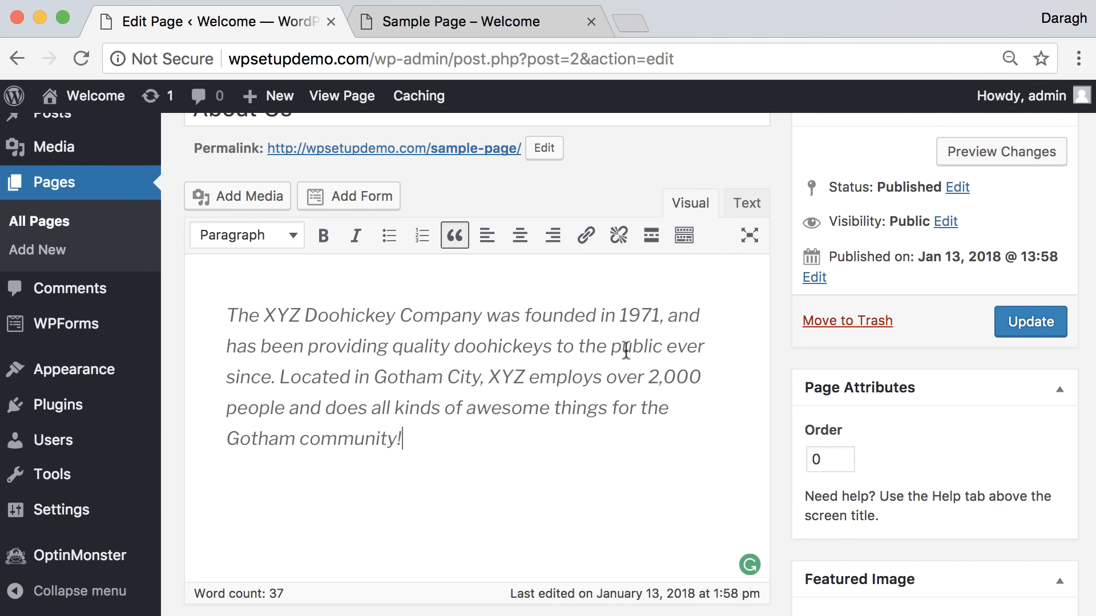
# Step: Change the page's permalink slug to "about-us" and update the page
pyautogui.scroll(6, 626, 349)
pyautogui.click(544, 482)
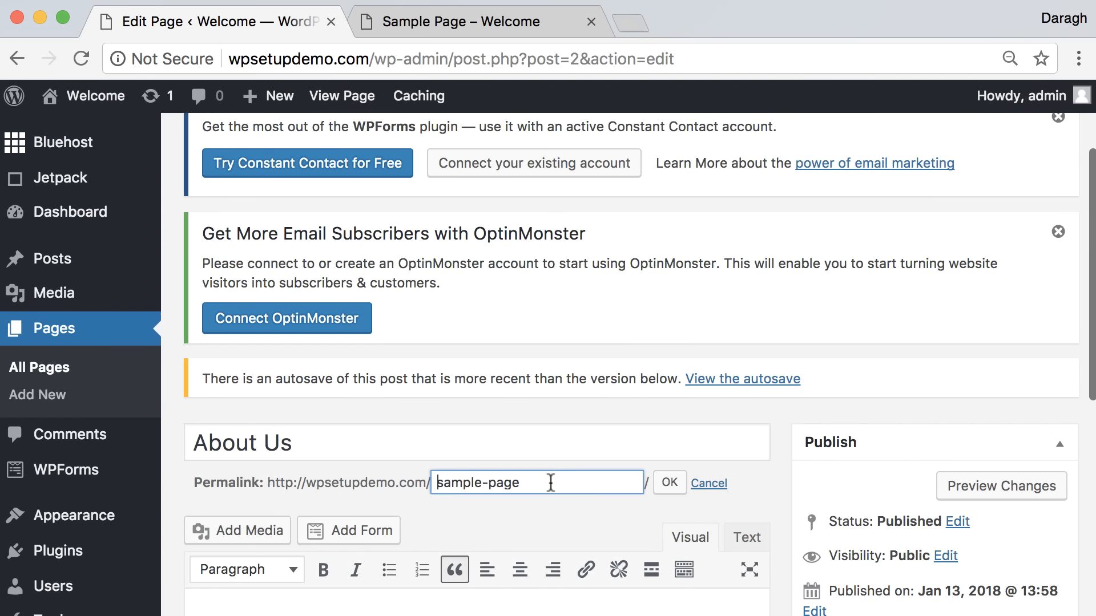
pyautogui.moveTo(483, 482); pyautogui.dragTo(435, 479)
pyautogui.write('about')
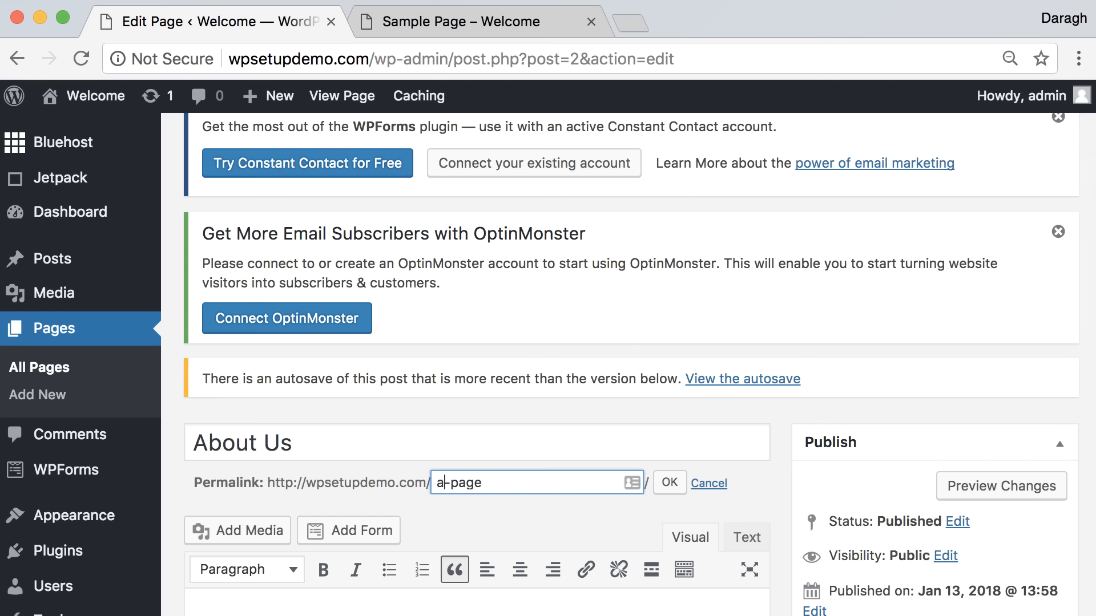
pyautogui.doubleClick(492, 483)
pyautogui.write('us')
pyautogui.scroll(-4, 902, 455)
pyautogui.click(1025, 453)
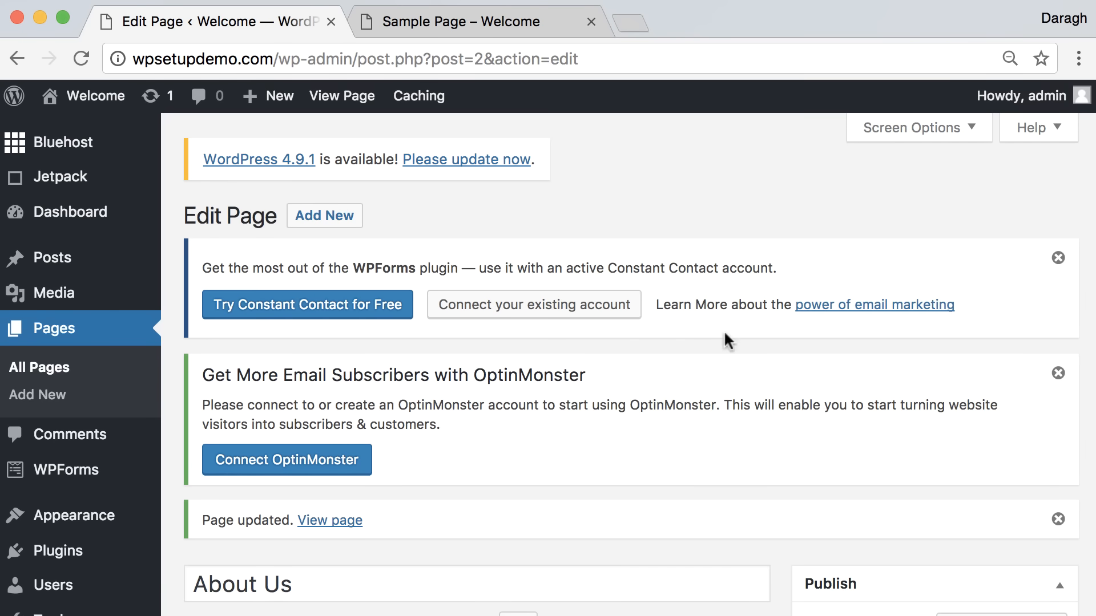
# Step: Open a preview of the updated About Us page and look over its title and text
pyautogui.scroll(-4, 618, 344)
pyautogui.click(959, 408)
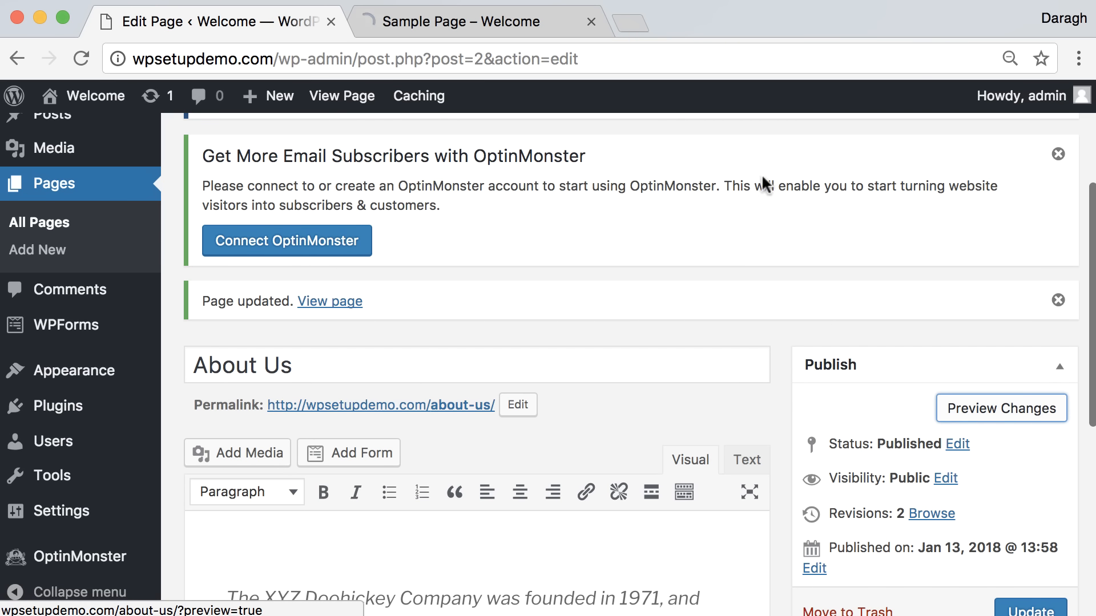
pyautogui.click(485, 21)
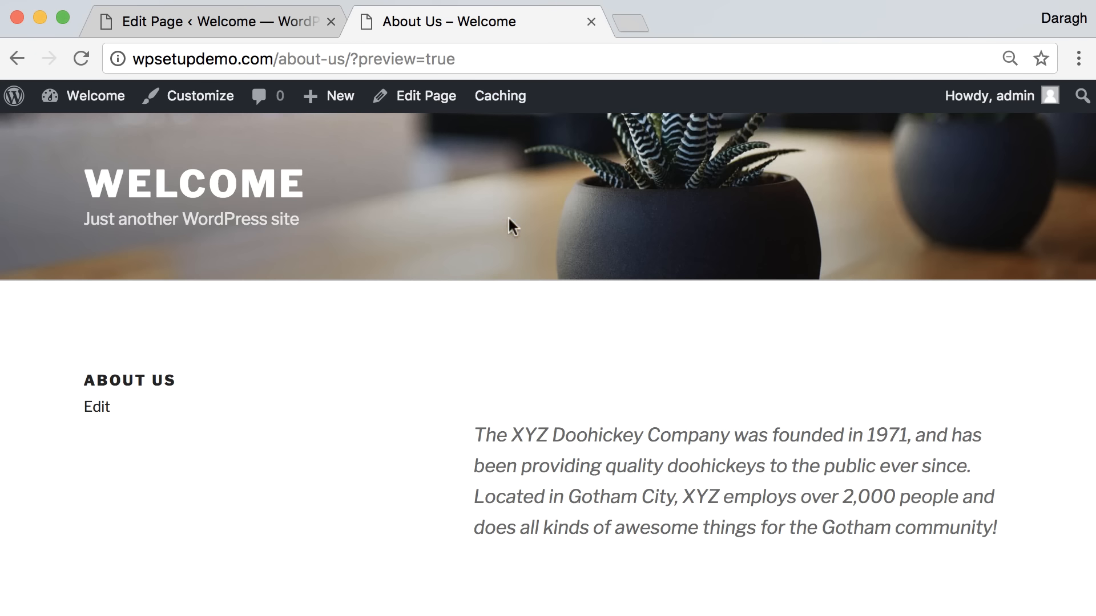
pyautogui.scroll(-1, 506, 310)
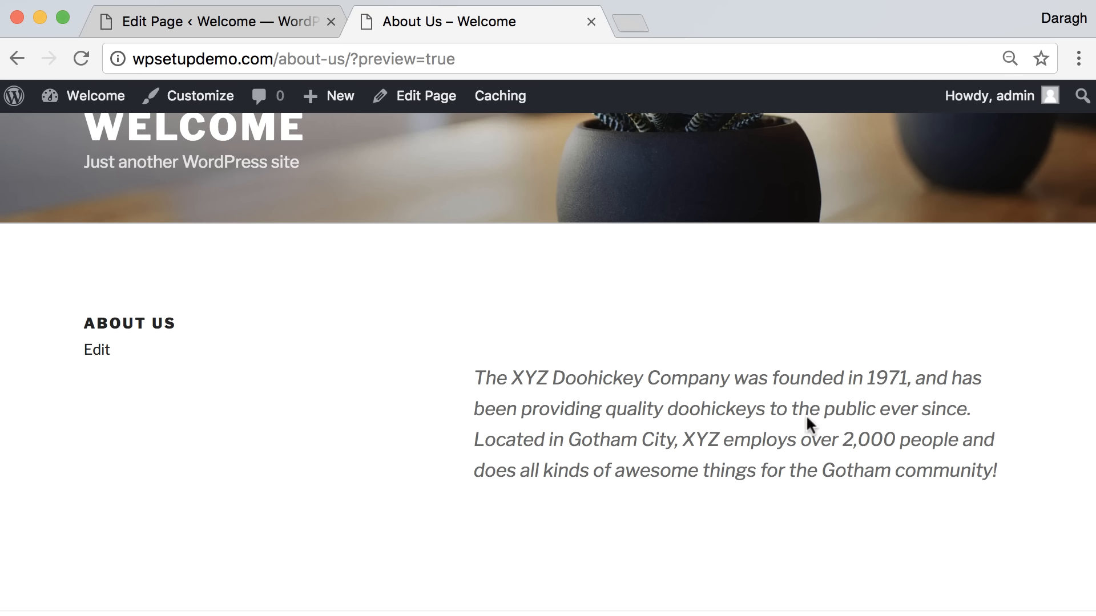
pyautogui.scroll(1, 806, 427)
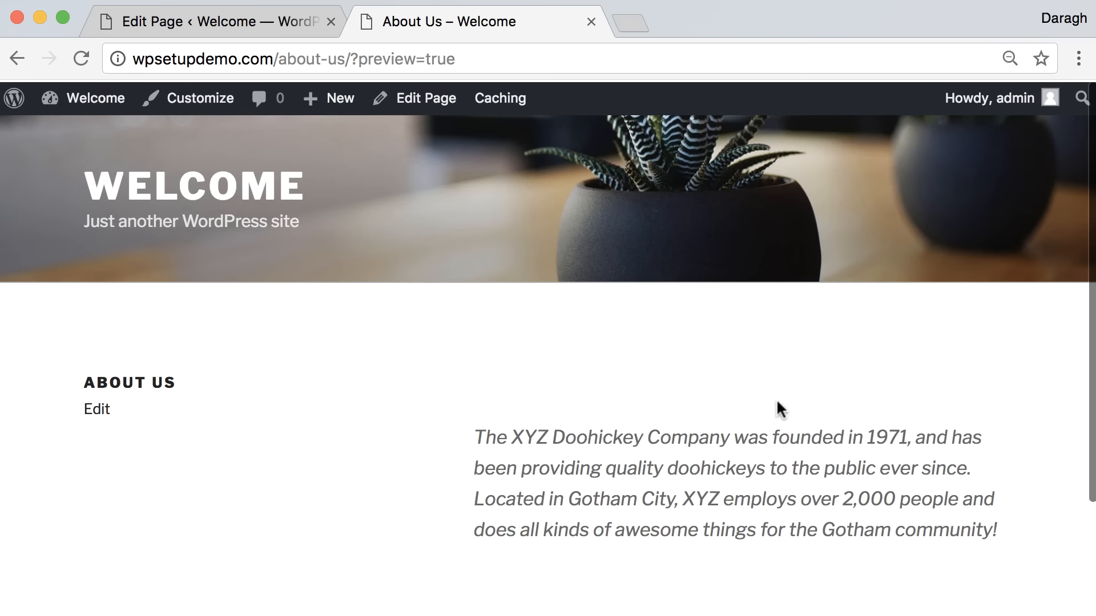
# Step: Load the site's home page at wpsetupdemo.com and look over its posts and sidebar
pyautogui.moveTo(469, 56); pyautogui.dragTo(284, 60)
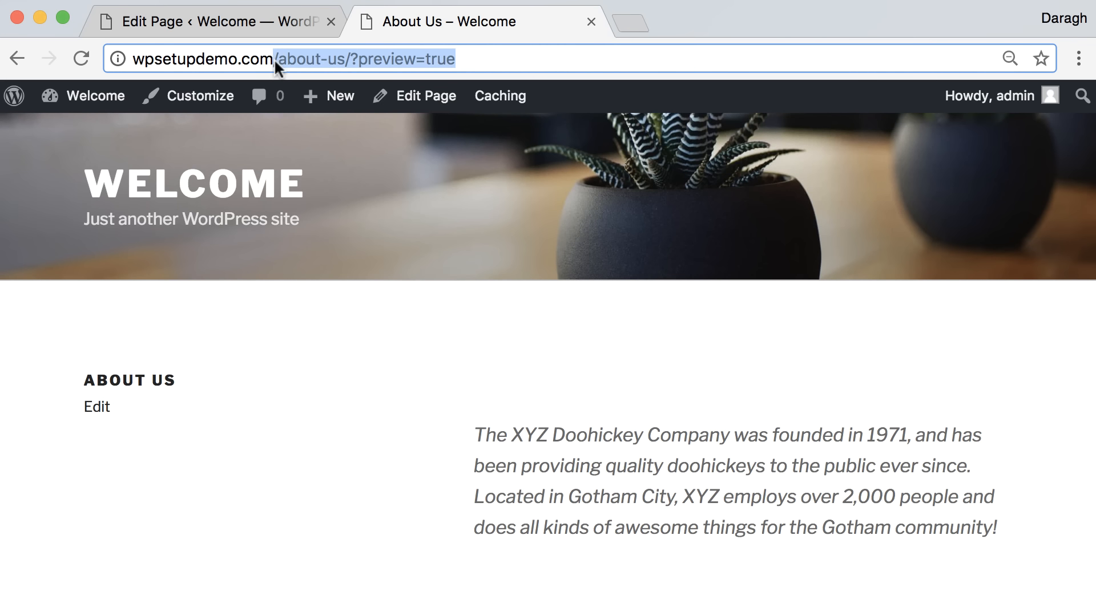
pyautogui.press('BackSpace')
pyautogui.press('Return')
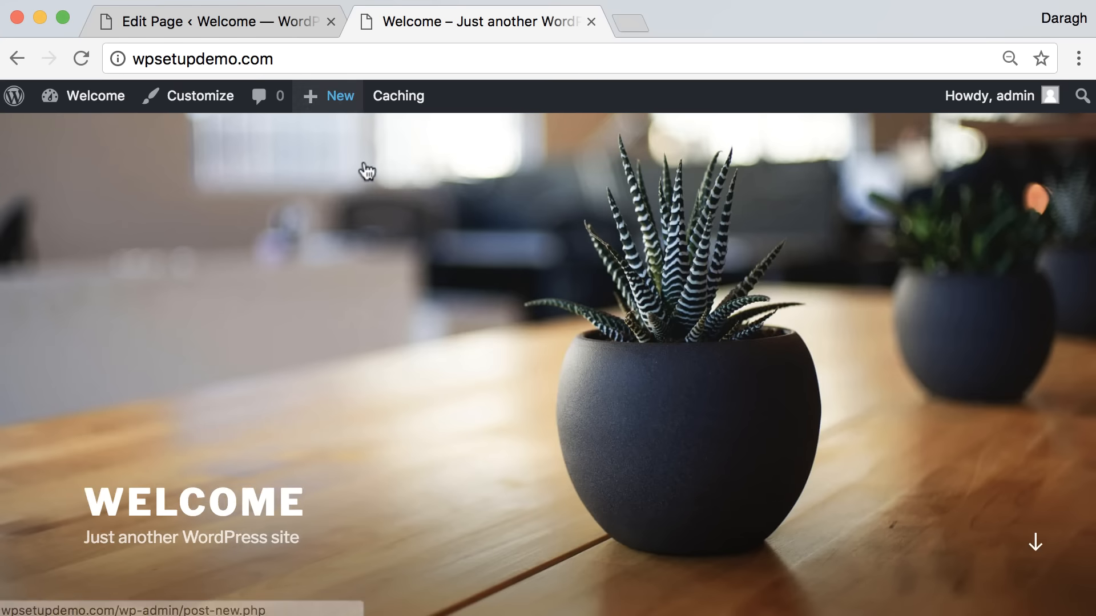
pyautogui.scroll(-10, 598, 289)
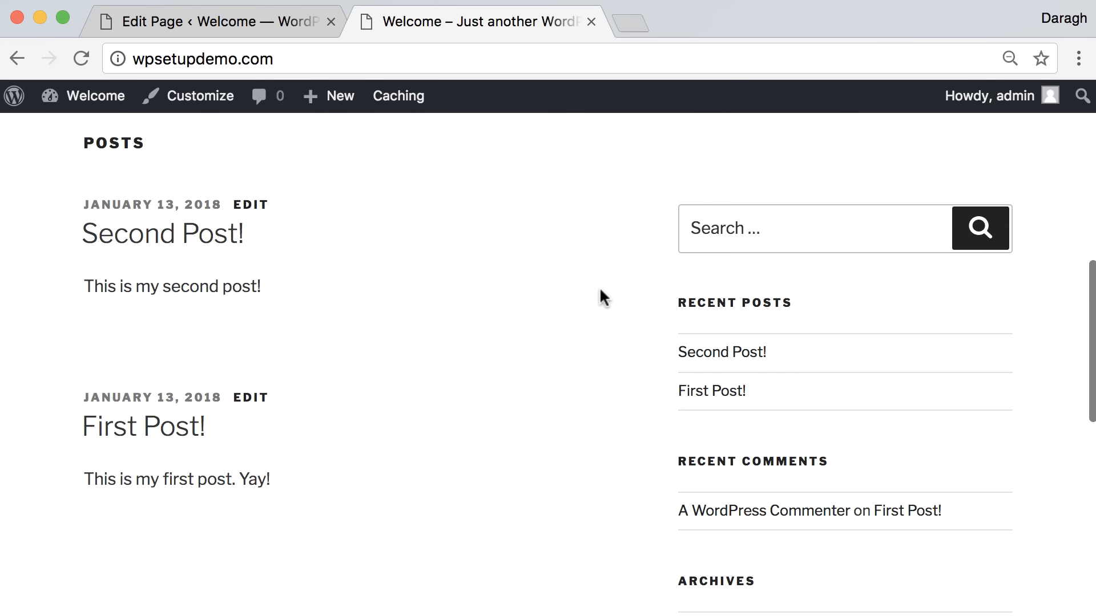
pyautogui.scroll(3, 599, 286)
pyautogui.scroll(-8, 599, 286)
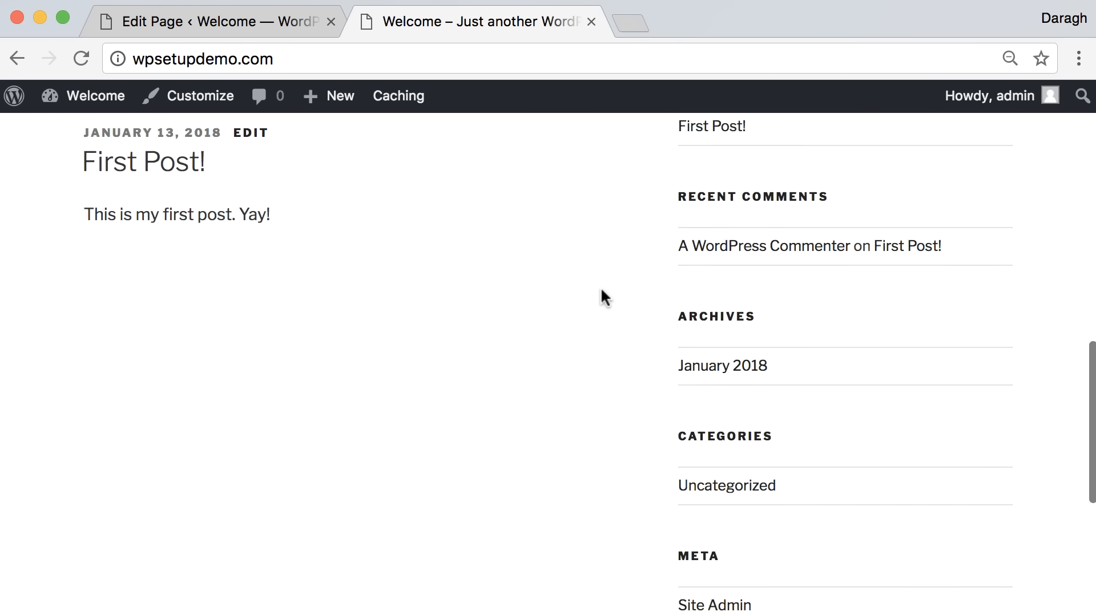
pyautogui.scroll(12, 600, 289)
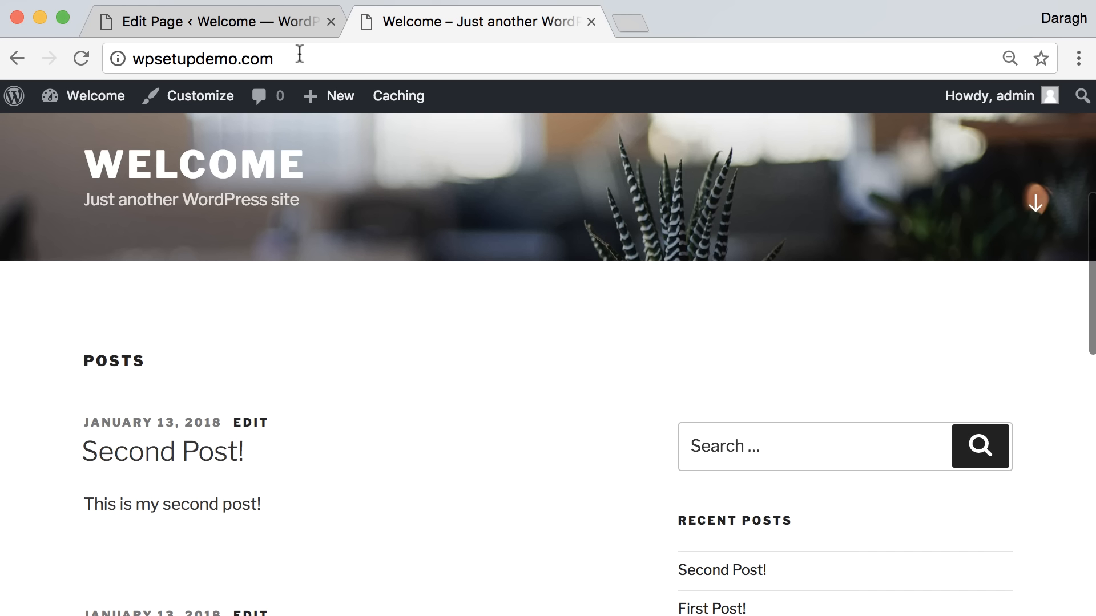
# Step: Return to the admin area and add a new page titled "Services" with the body text "Our Services"
pyautogui.click(258, 30)
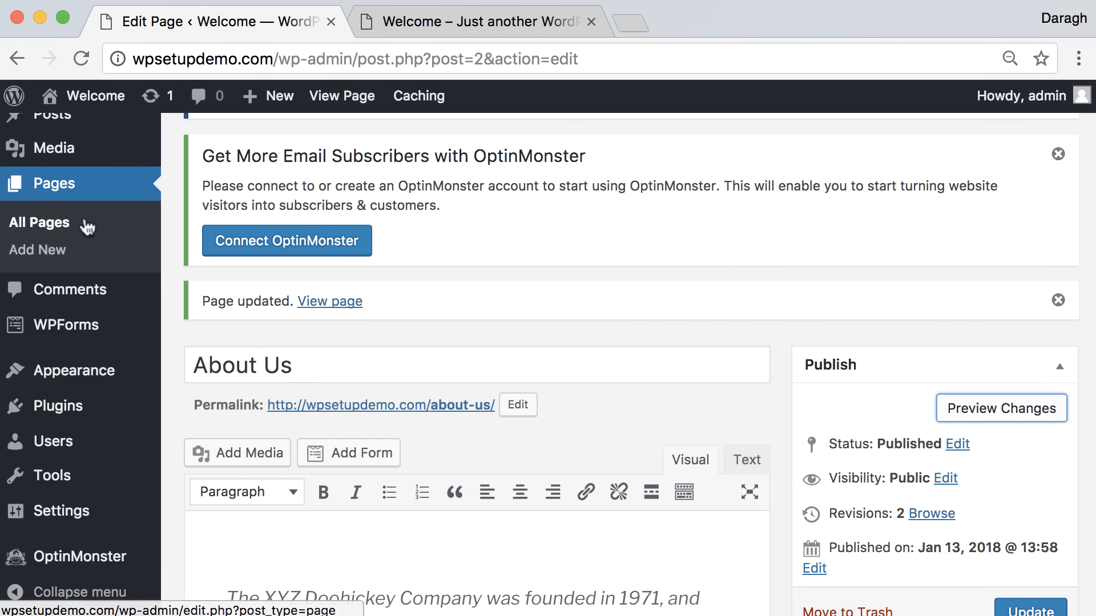
pyautogui.click(43, 251)
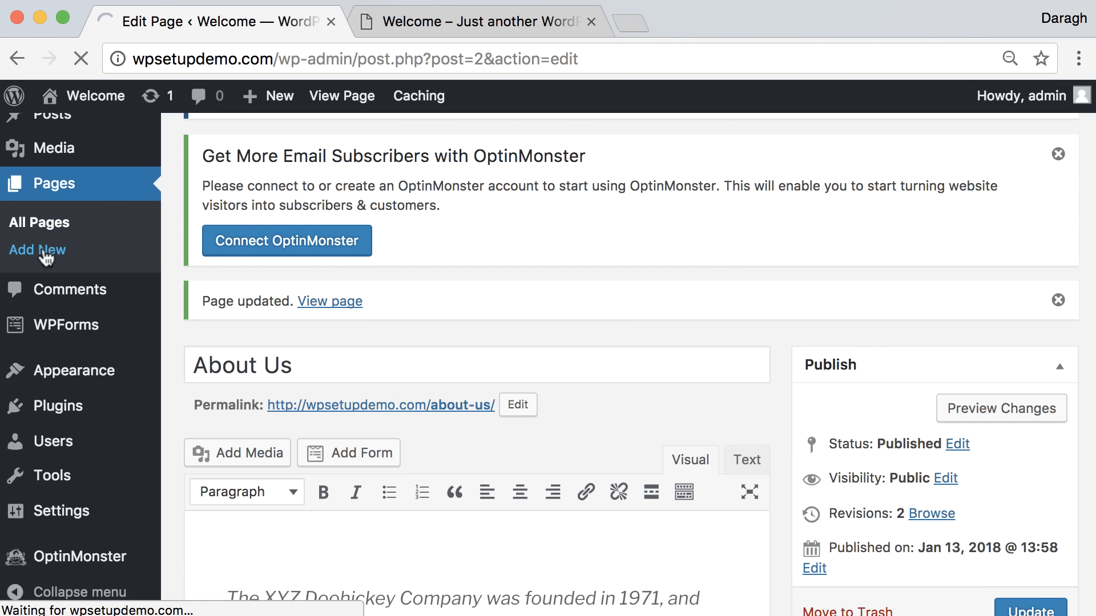
pyautogui.scroll(-4, 313, 378)
pyautogui.scroll(-1, 302, 366)
pyautogui.write('Services')
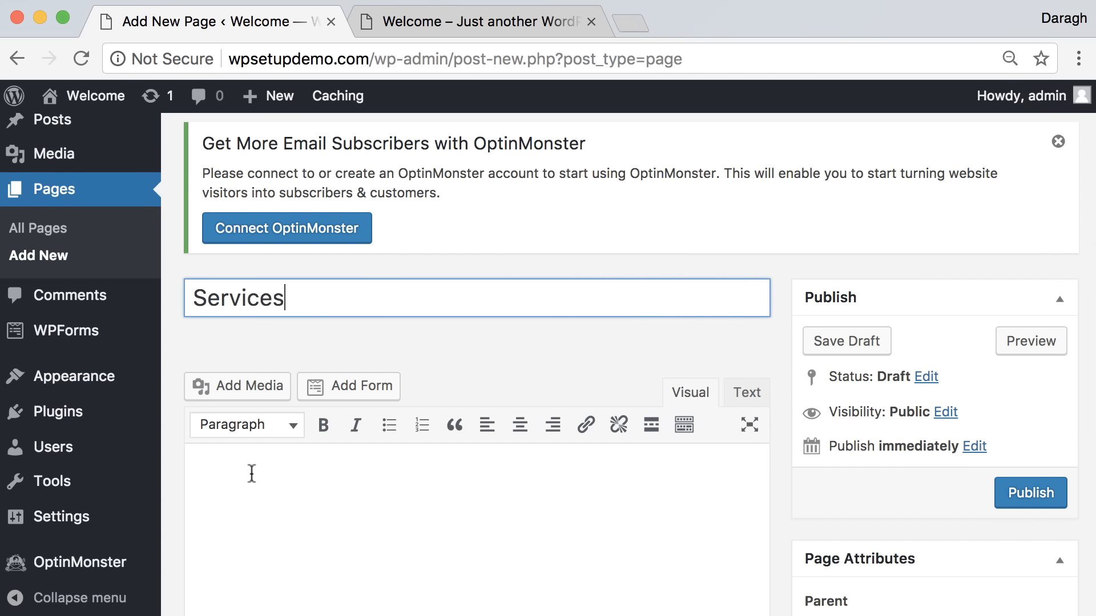
pyautogui.click(252, 473)
pyautogui.write('Our')
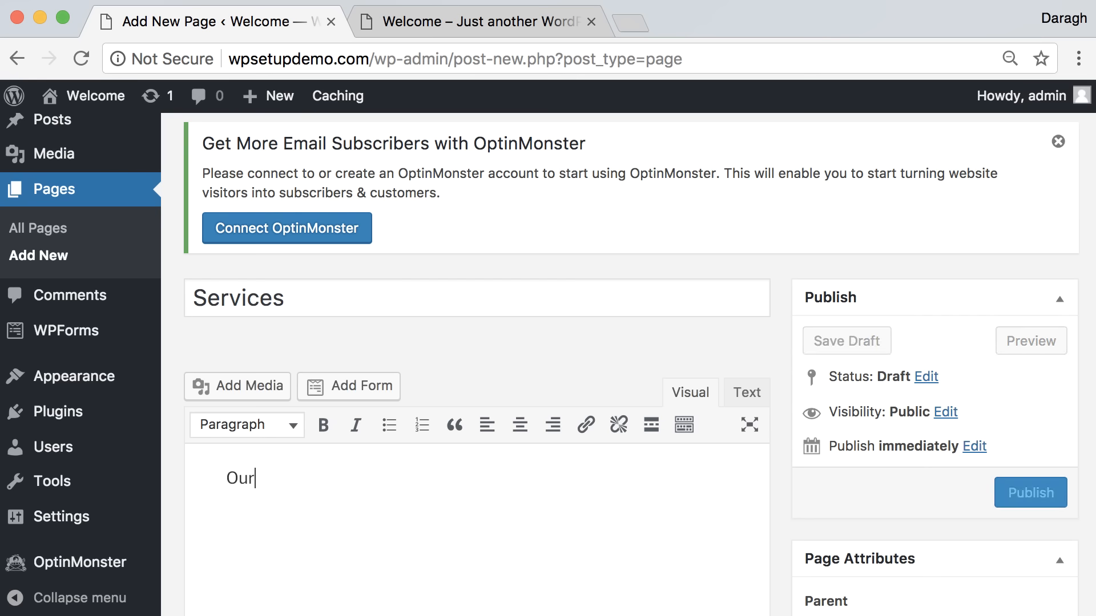
pyautogui.write(' Services')
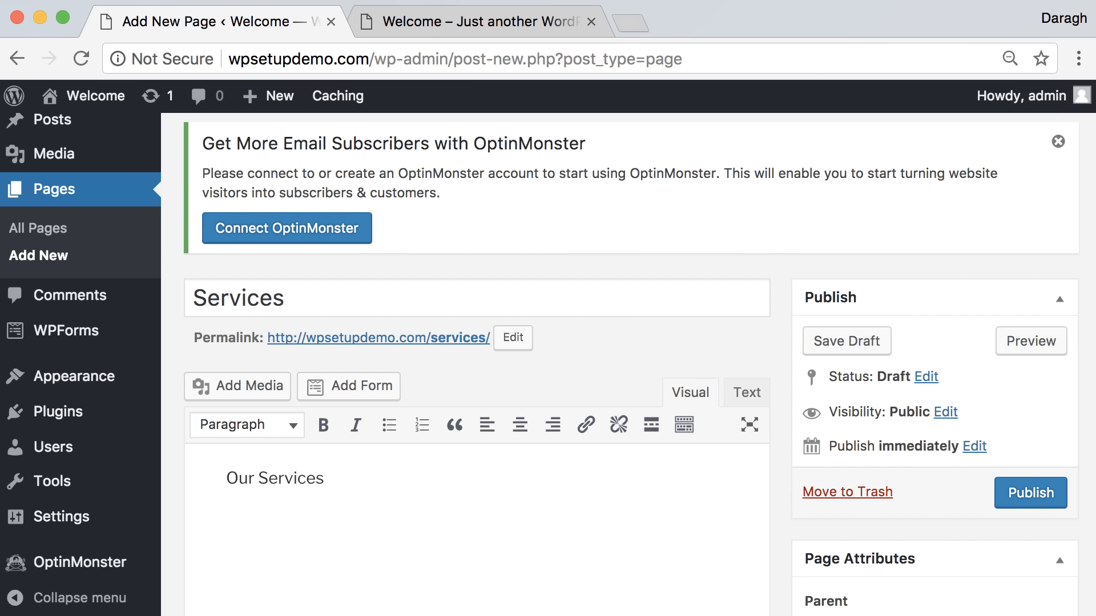
# Step: Preview the new Services page and return to its editor
pyautogui.scroll(-3, 735, 445)
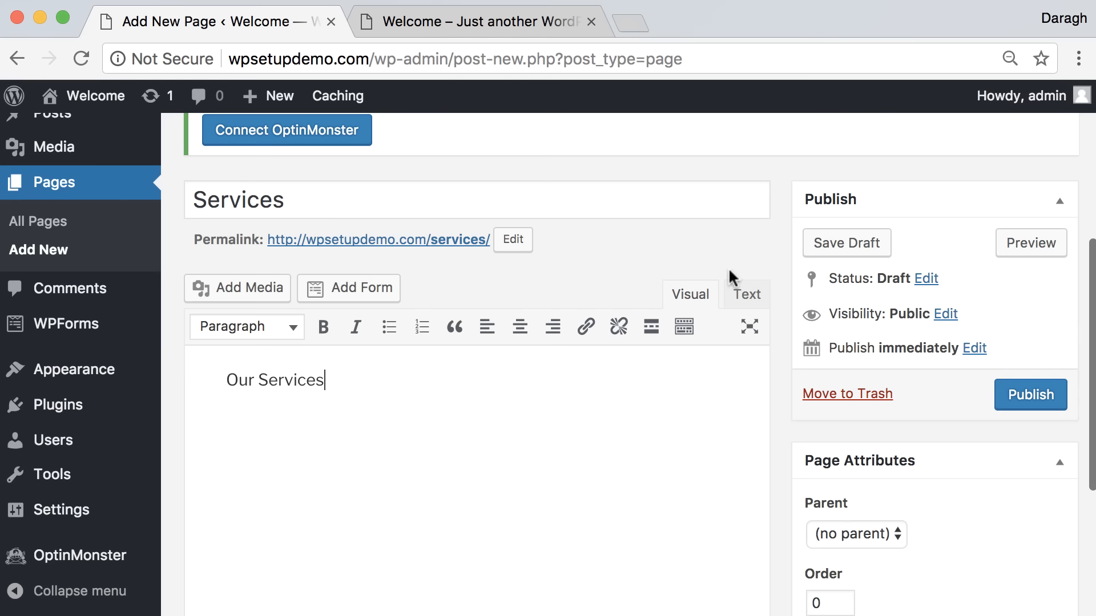
pyautogui.click(1003, 244)
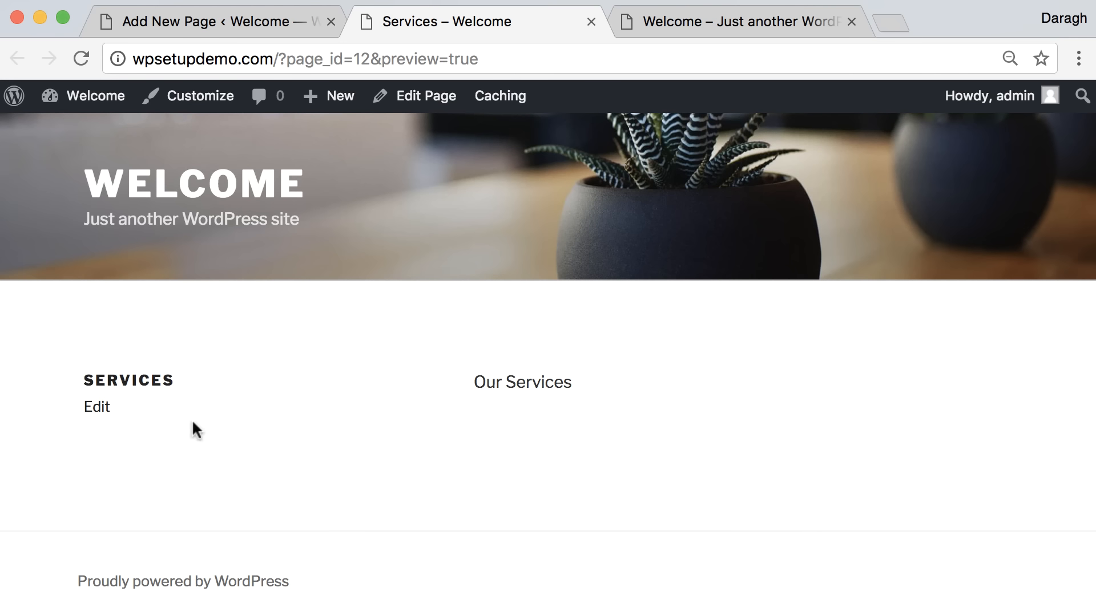
pyautogui.click(285, 20)
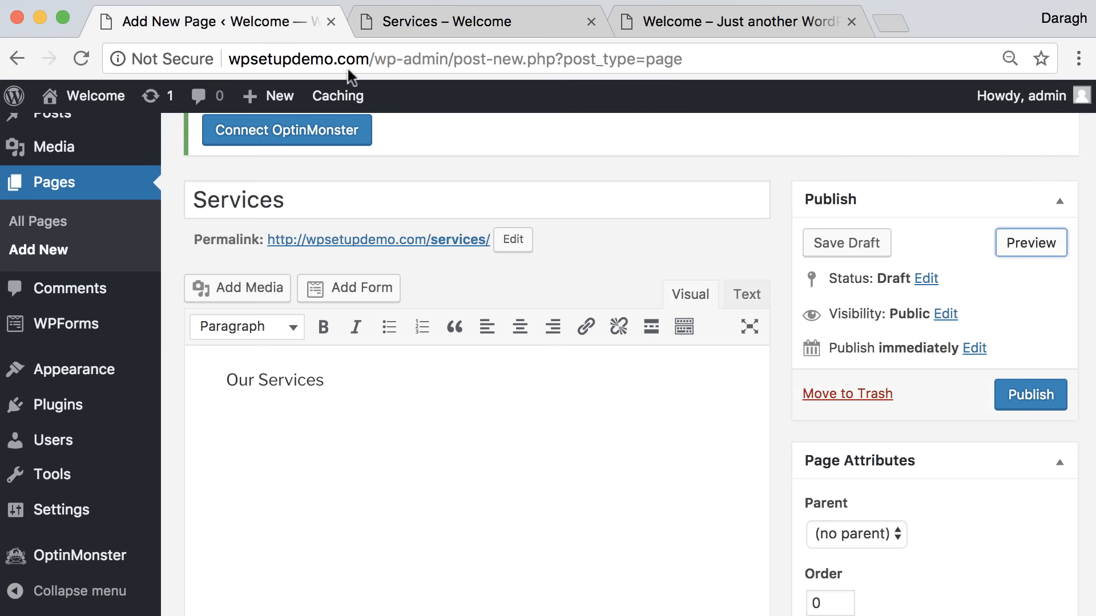
# Step: Publish the Services page and close the Services preview and home page tabs
pyautogui.click(999, 396)
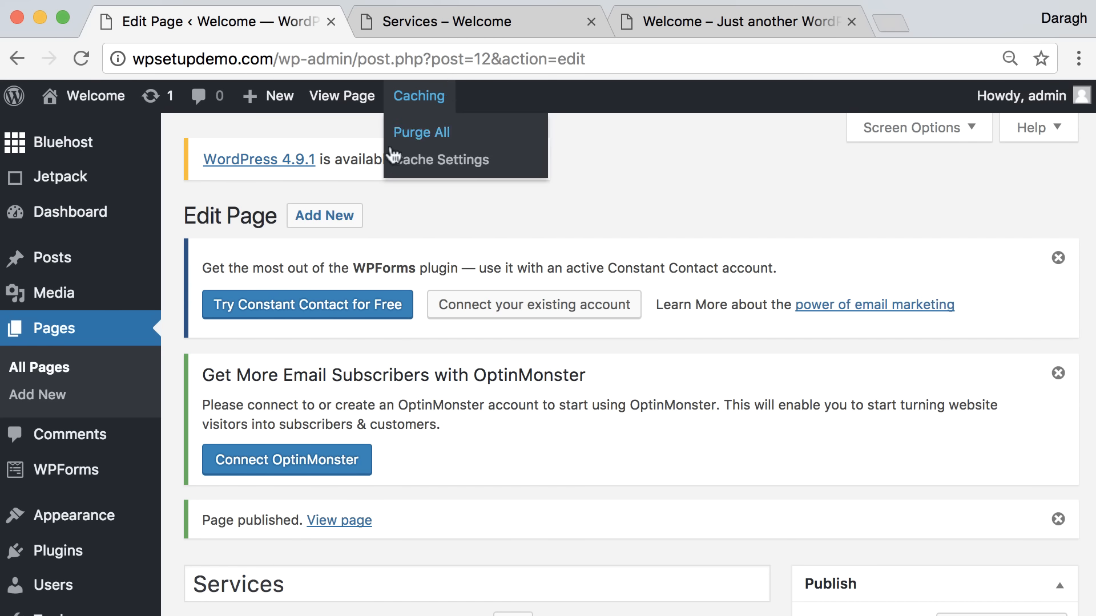
pyautogui.click(590, 21)
pyautogui.click(589, 22)
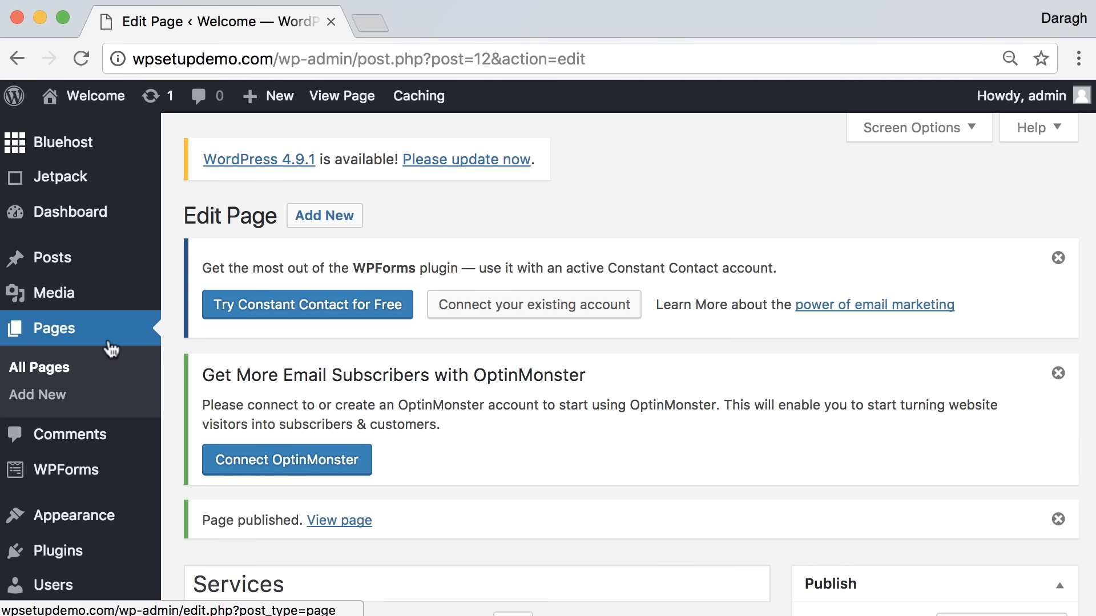
# Step: Open the site's navigation menu management page in the appearance settings
pyautogui.scroll(-5, 111, 349)
pyautogui.moveTo(112, 346)
pyautogui.scroll(-3, 112, 345)
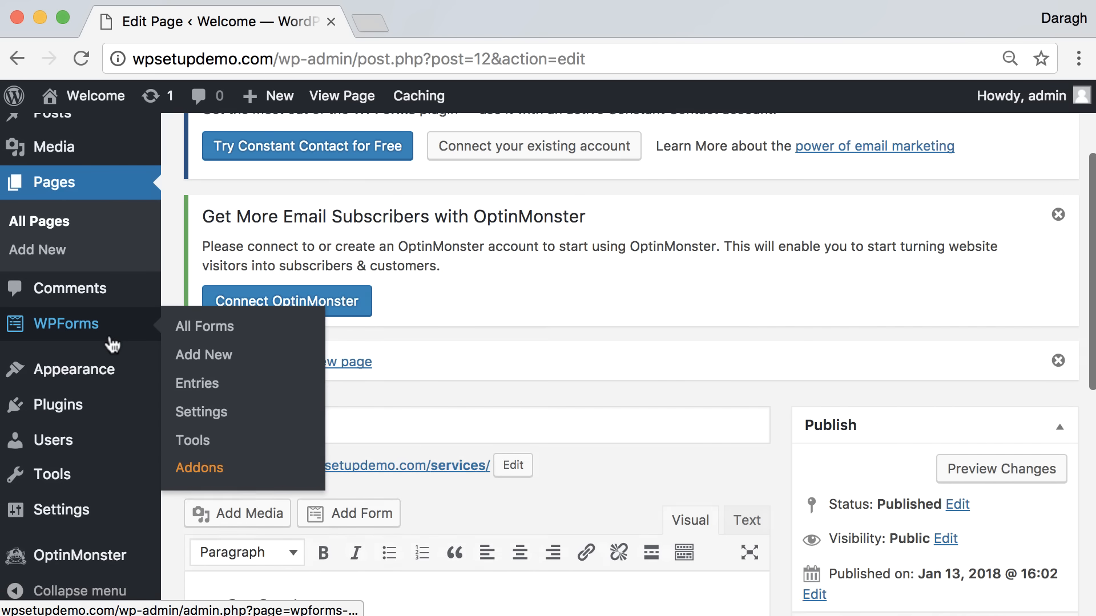
pyautogui.moveTo(77, 384)
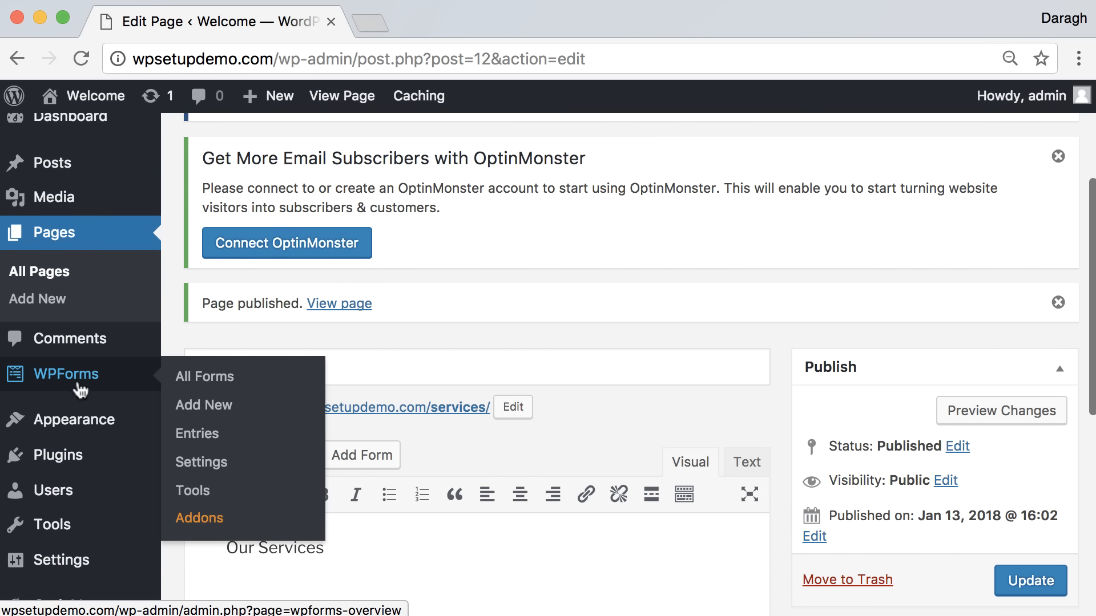
pyautogui.scroll(-5, 79, 384)
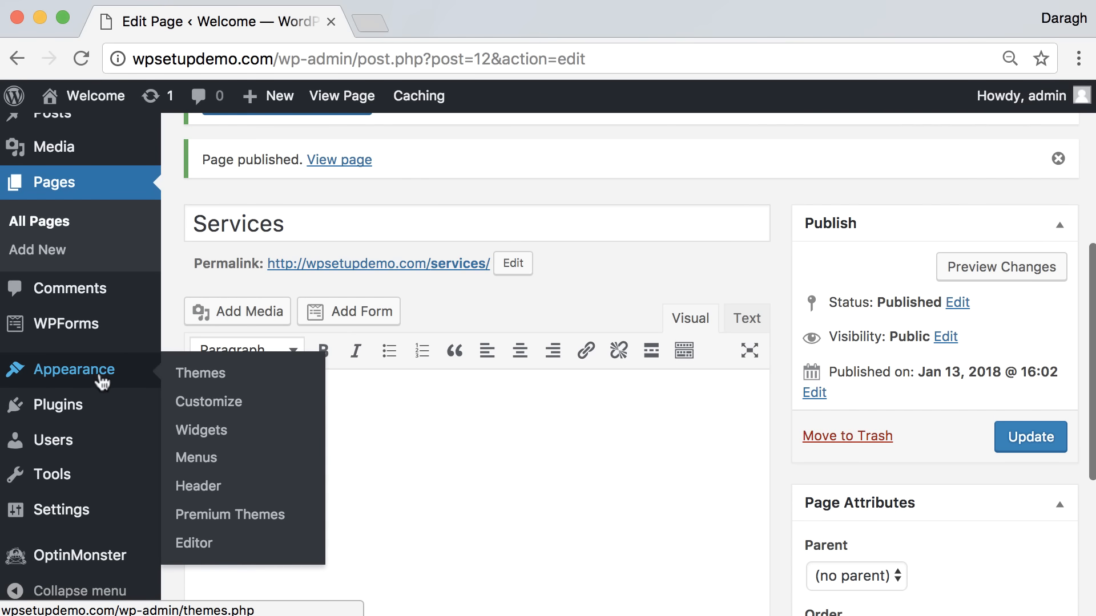
pyautogui.click(196, 460)
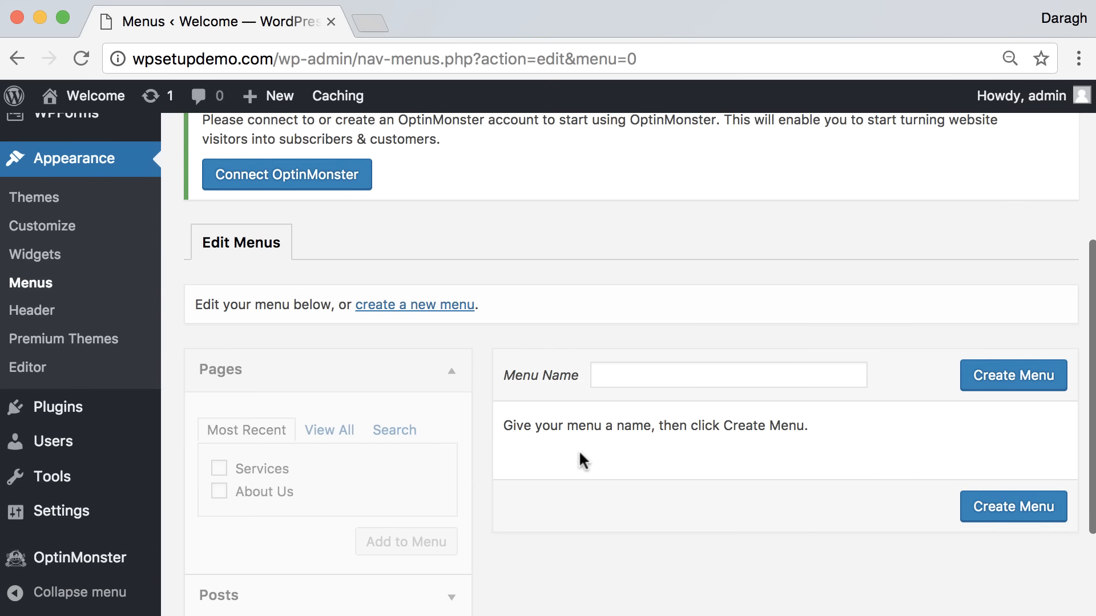
# Step: Create a new navigation menu named "Main Menu"
pyautogui.scroll(-1, 579, 449)
pyautogui.click(991, 341)
pyautogui.click(692, 328)
pyautogui.write('Main Meni')
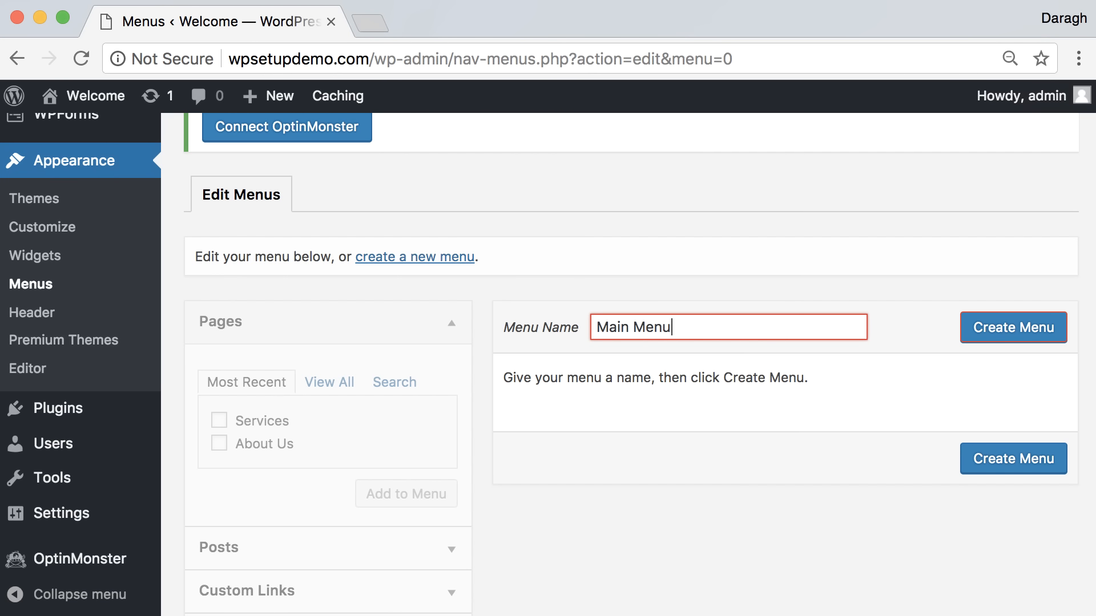
pyautogui.click(1023, 342)
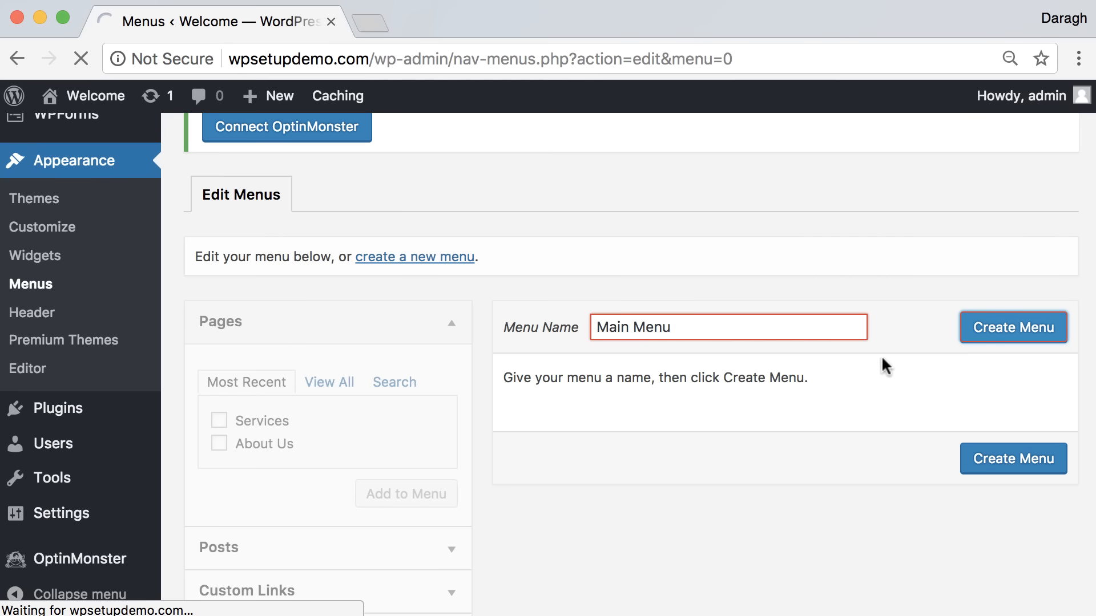
# Step: Add the Services and About Us pages to Main Menu, assign it to the Top Menu location, and save it
pyautogui.scroll(-5, 550, 379)
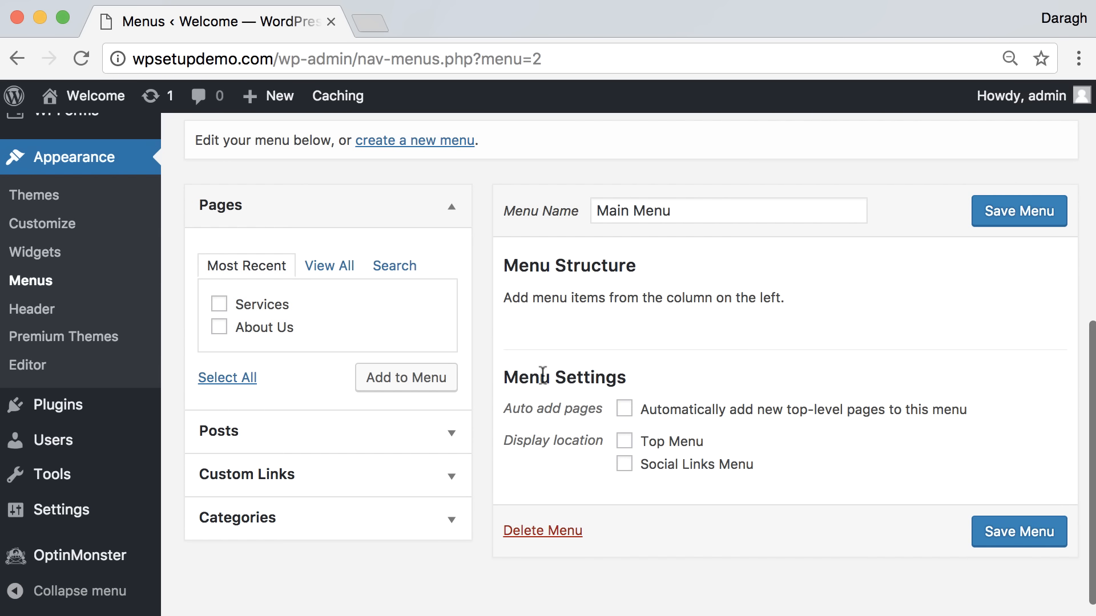
pyautogui.click(218, 304)
pyautogui.click(219, 327)
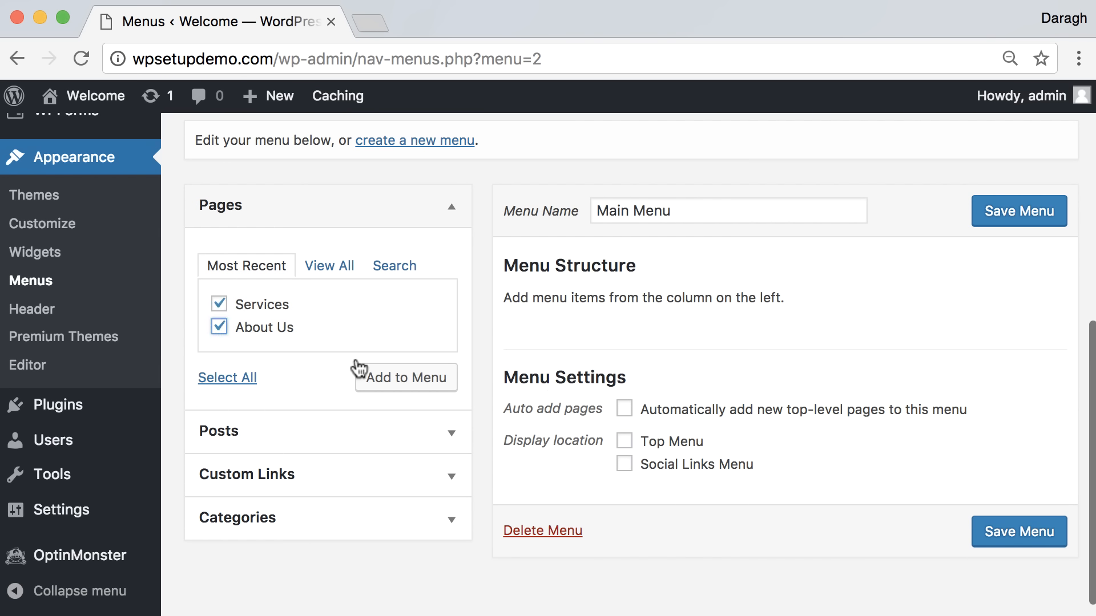
pyautogui.click(398, 380)
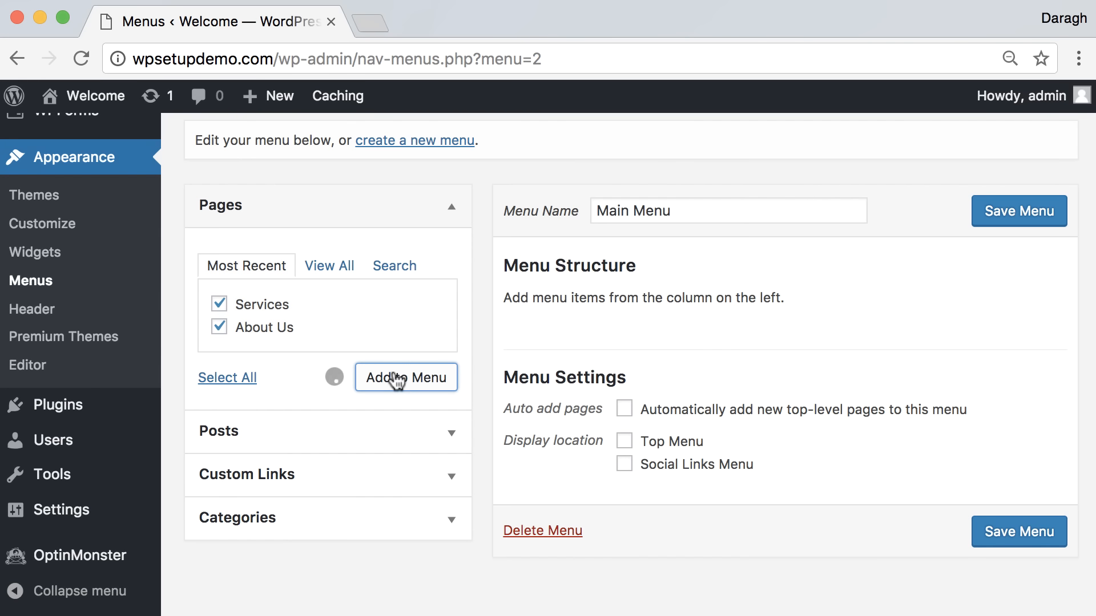
pyautogui.scroll(-3, 723, 451)
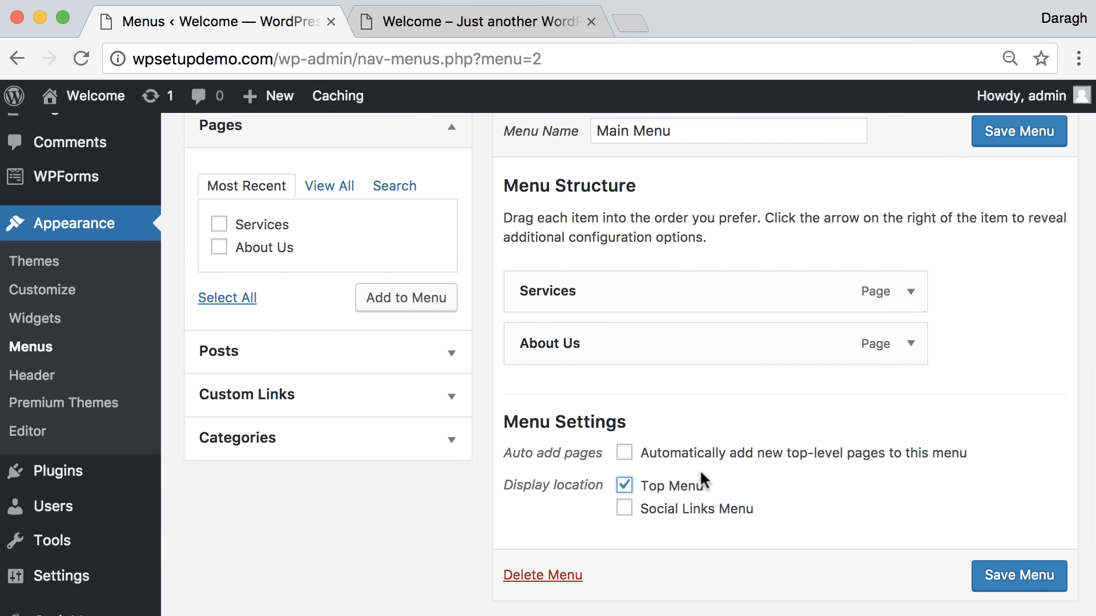
pyautogui.click(1009, 576)
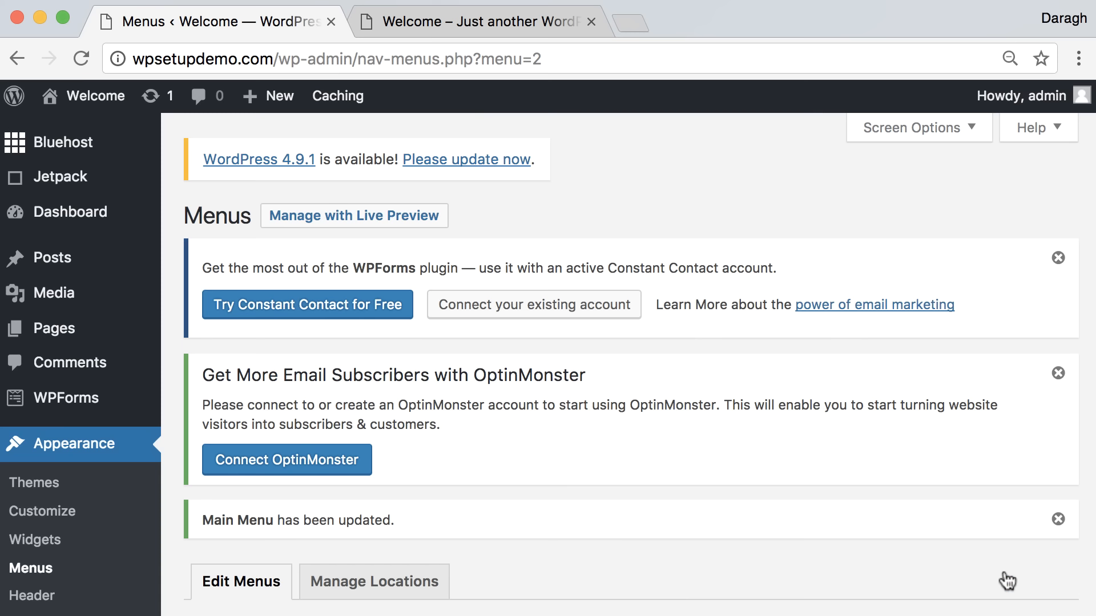
# Step: Reload the site's home page and test the About Us and Services links in its navigation
pyautogui.click(434, 23)
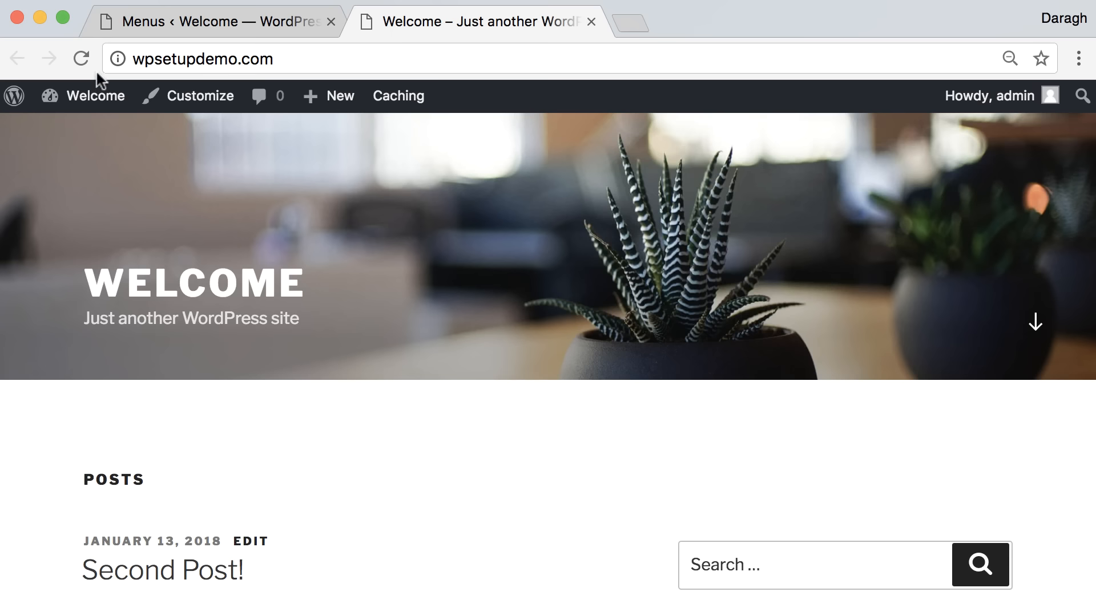
pyautogui.click(80, 59)
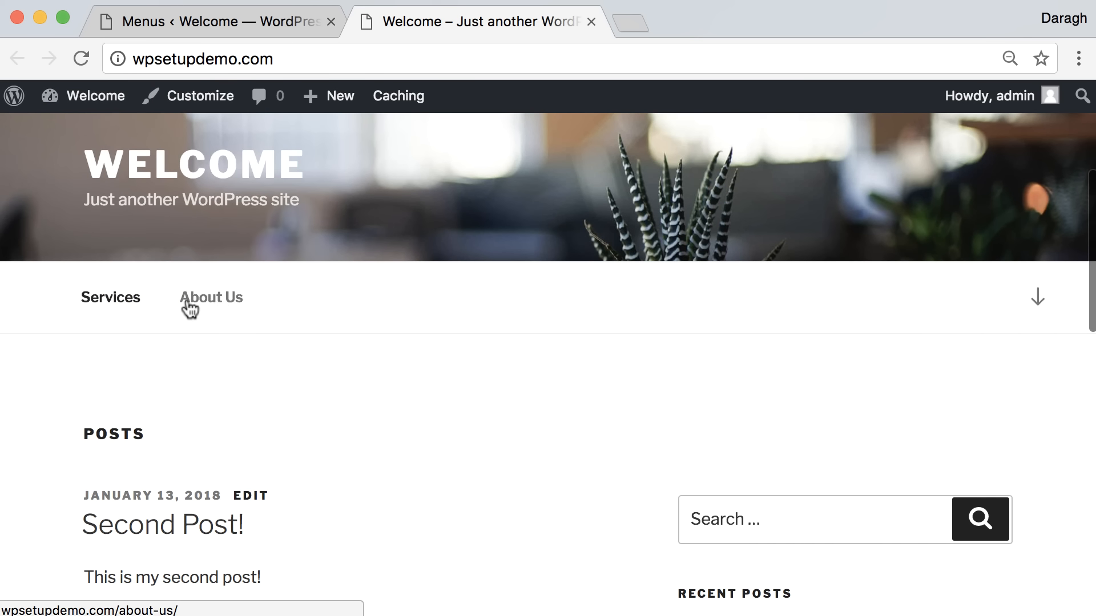
pyautogui.scroll(-2, 239, 337)
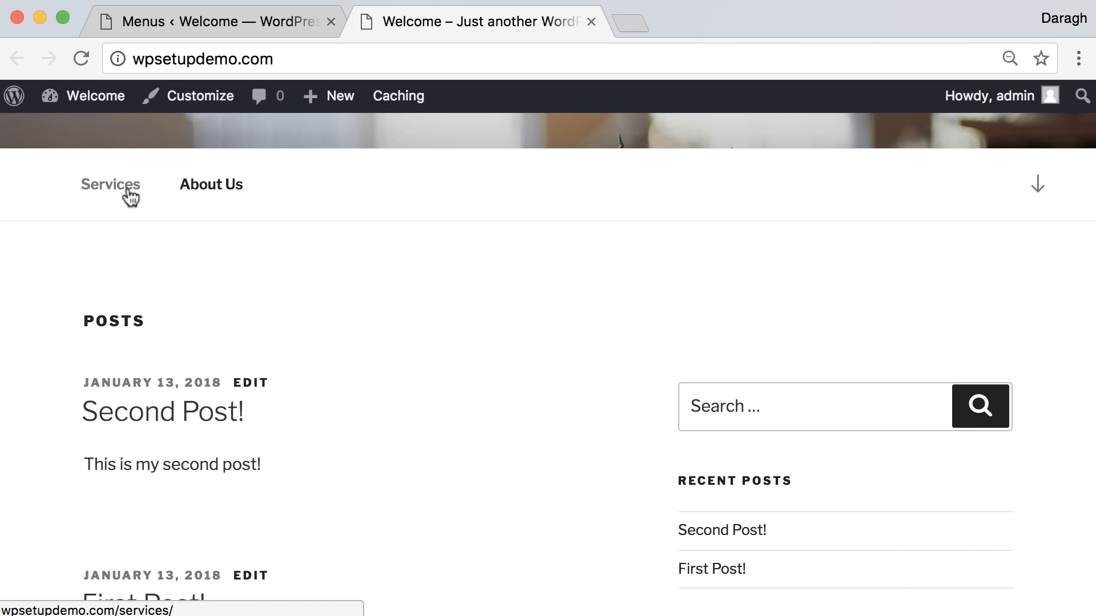
pyautogui.click(196, 196)
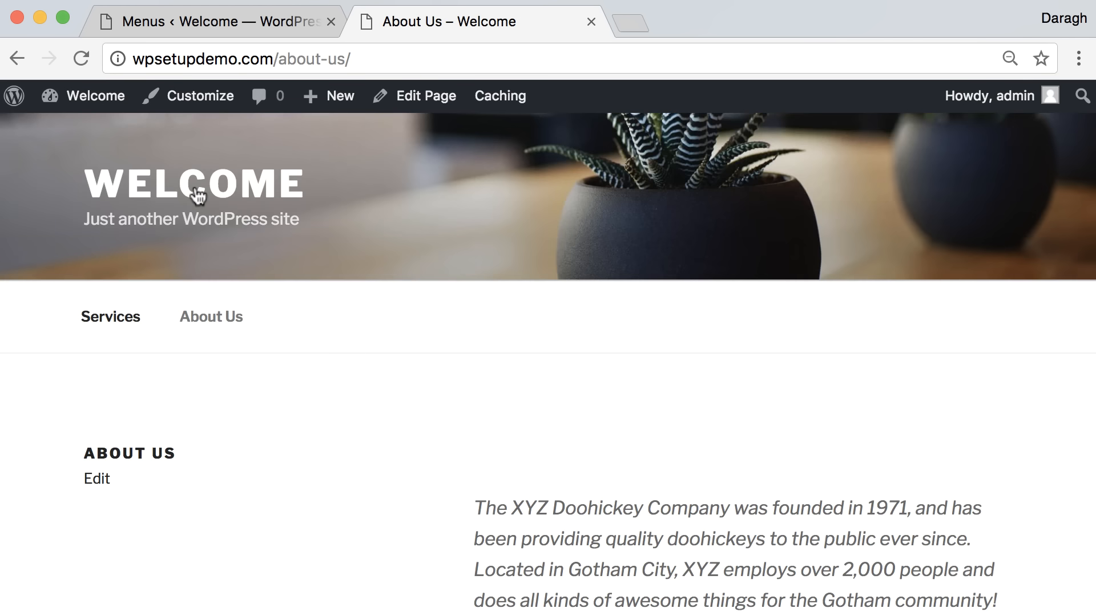
pyautogui.click(130, 316)
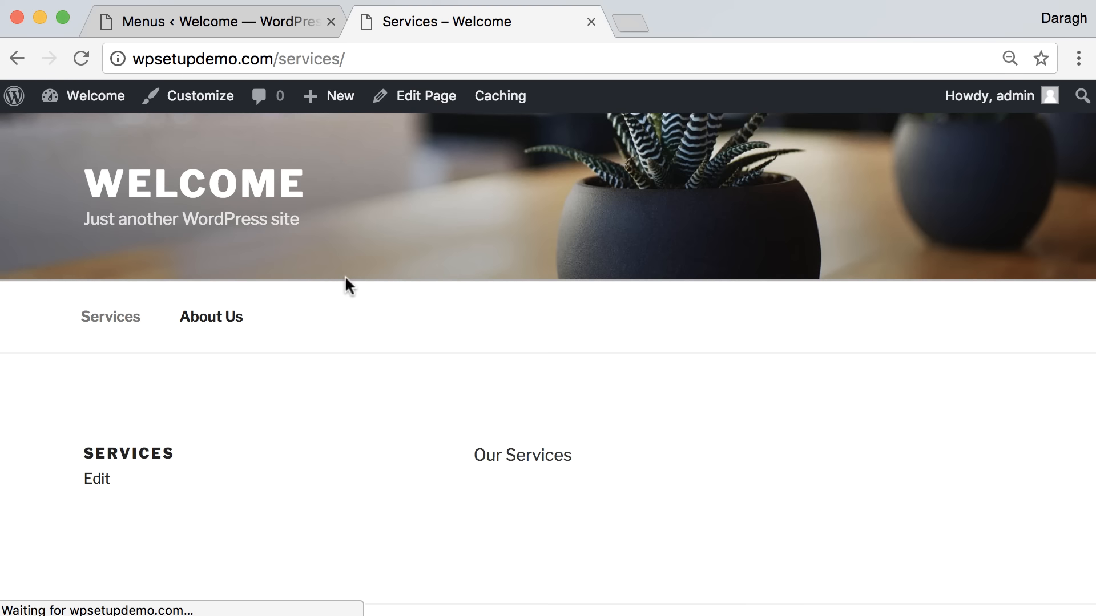
# Step: Return to the menu editor, reorder Main Menu so About Us comes before Services, and save the menu
pyautogui.click(285, 21)
pyautogui.scroll(-5, 579, 382)
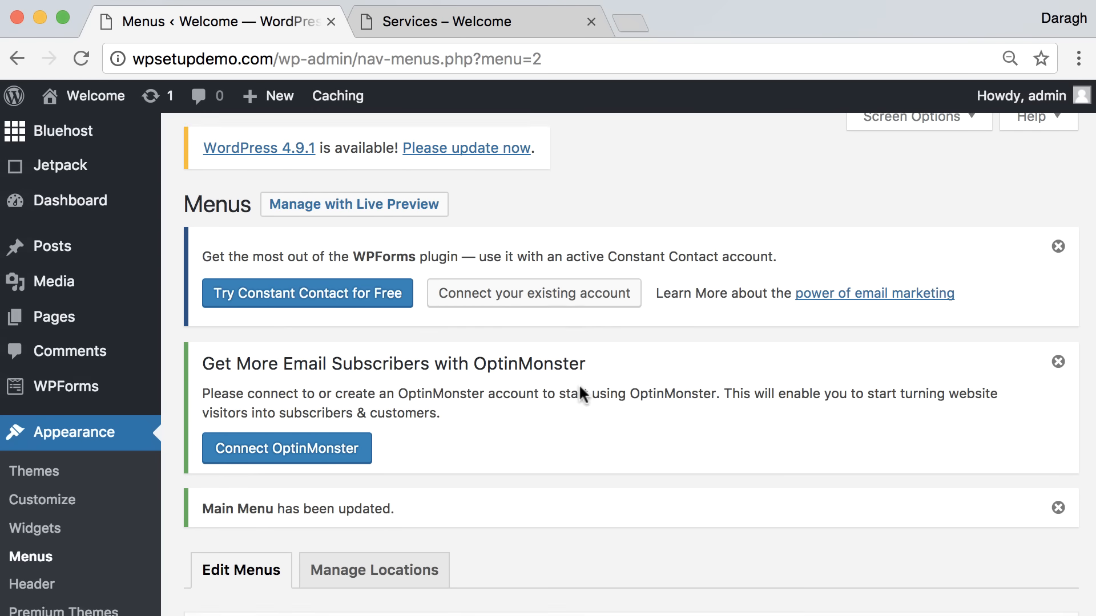
pyautogui.scroll(-4, 579, 382)
pyautogui.click(384, 27)
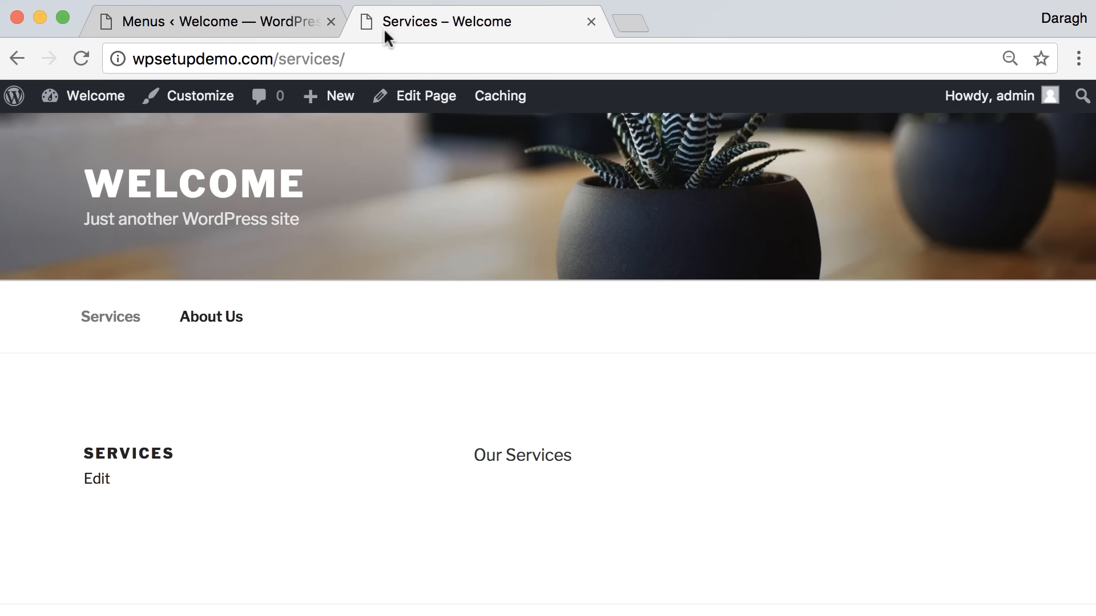
pyautogui.click(257, 22)
pyautogui.scroll(-1, 576, 360)
pyautogui.moveTo(649, 411); pyautogui.dragTo(696, 356)
pyautogui.click(1002, 200)
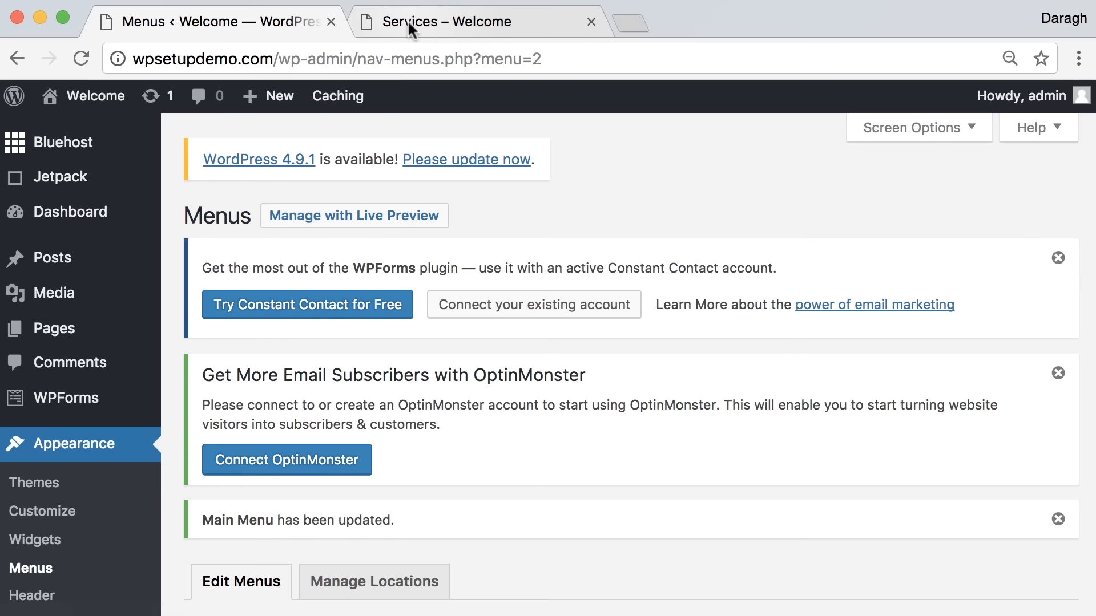
# Step: Reload the site's Services page and check the order of the navigation links
pyautogui.click(408, 20)
pyautogui.click(80, 59)
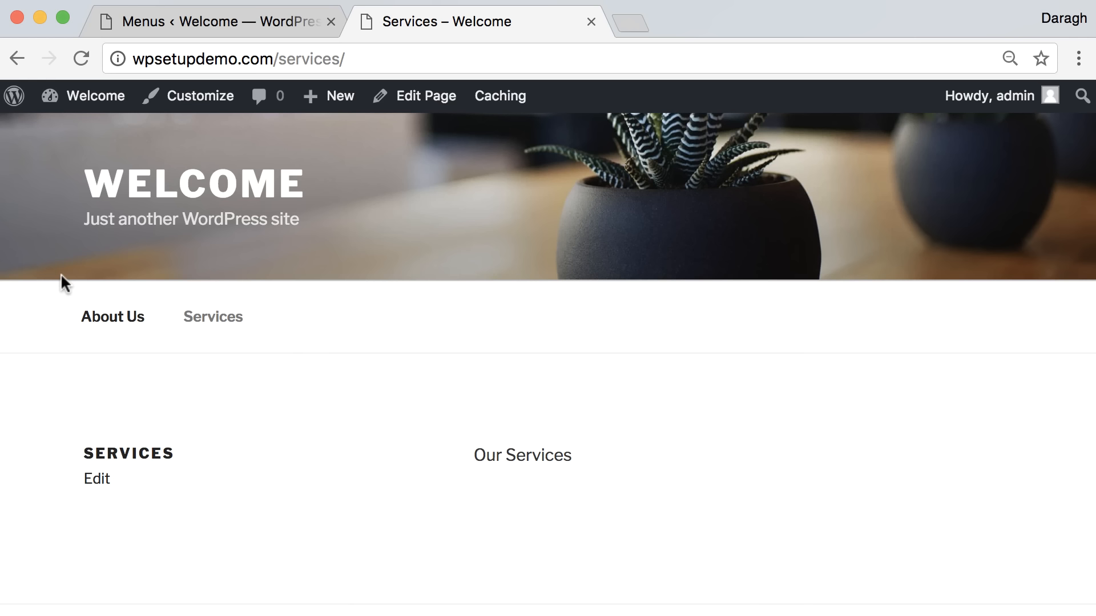
pyautogui.click(192, 323)
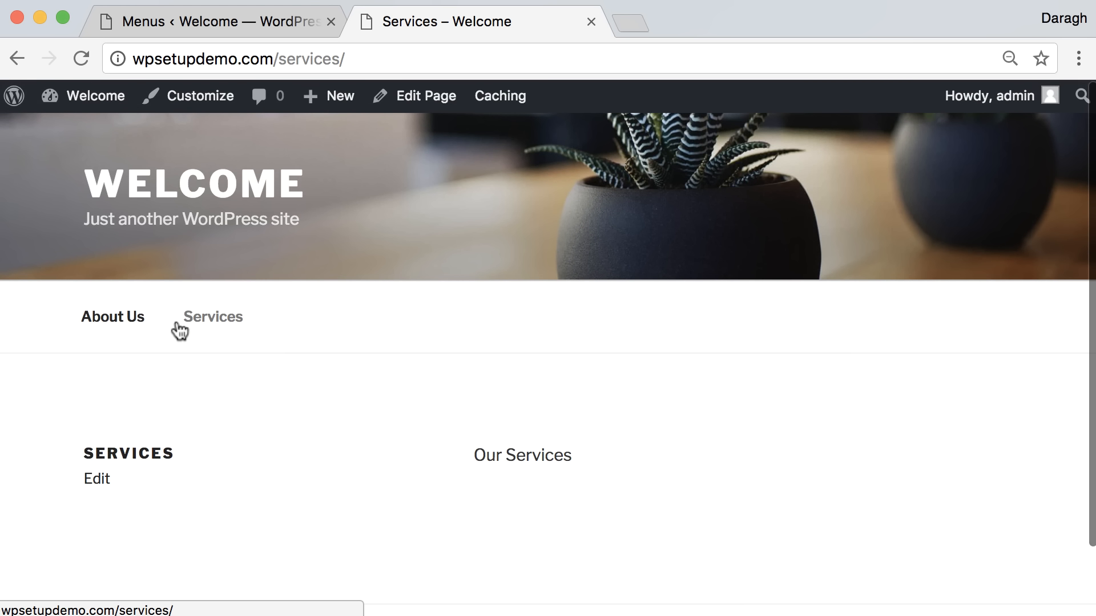
# Step: Back in the menu editor, add Home as the first item of Main Menu and save the menu
pyautogui.click(255, 24)
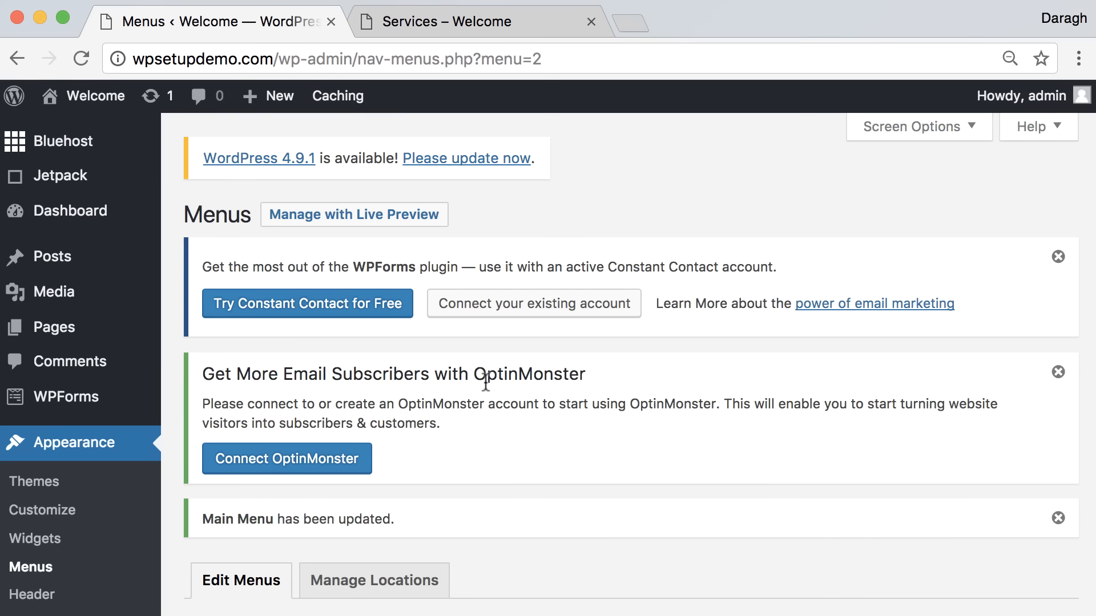
pyautogui.scroll(-5, 485, 379)
pyautogui.scroll(-3, 485, 379)
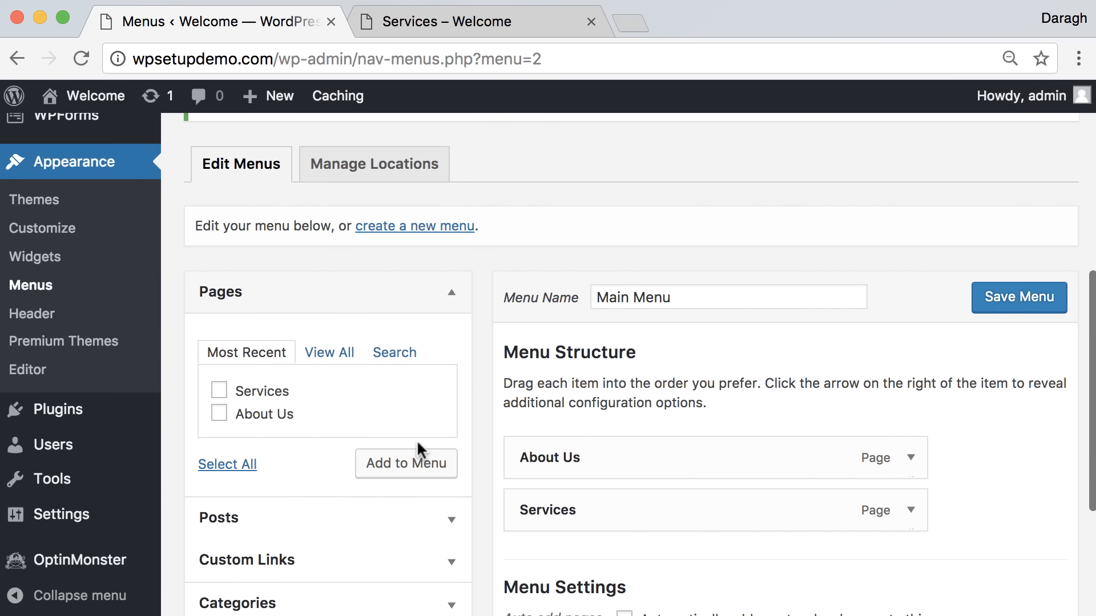
pyautogui.scroll(-3, 417, 445)
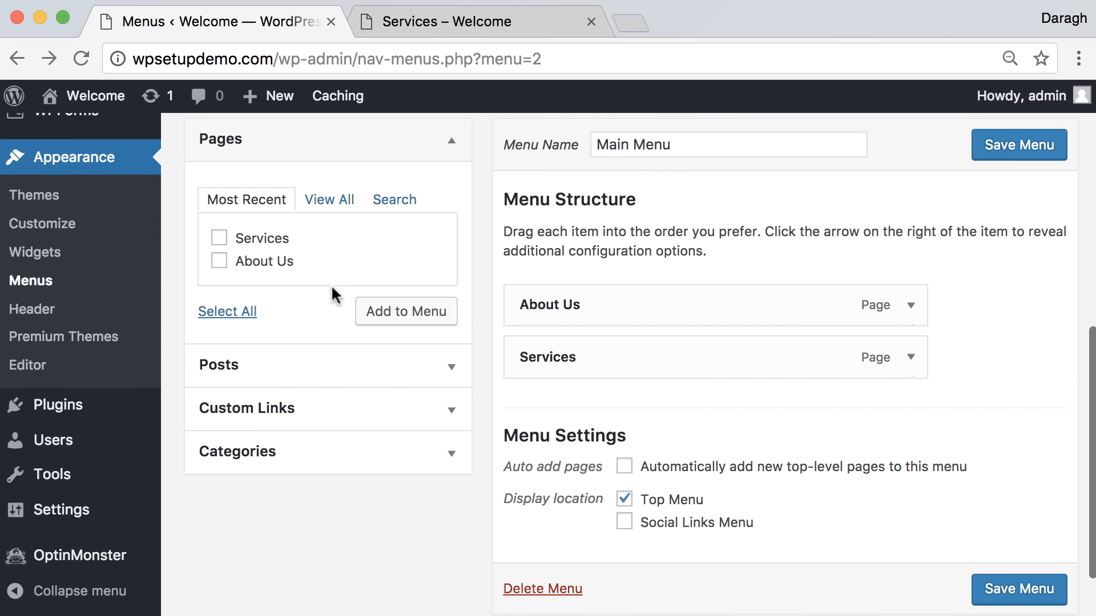
pyautogui.scroll(2, 334, 294)
pyautogui.scroll(-2, 335, 313)
pyautogui.click(327, 208)
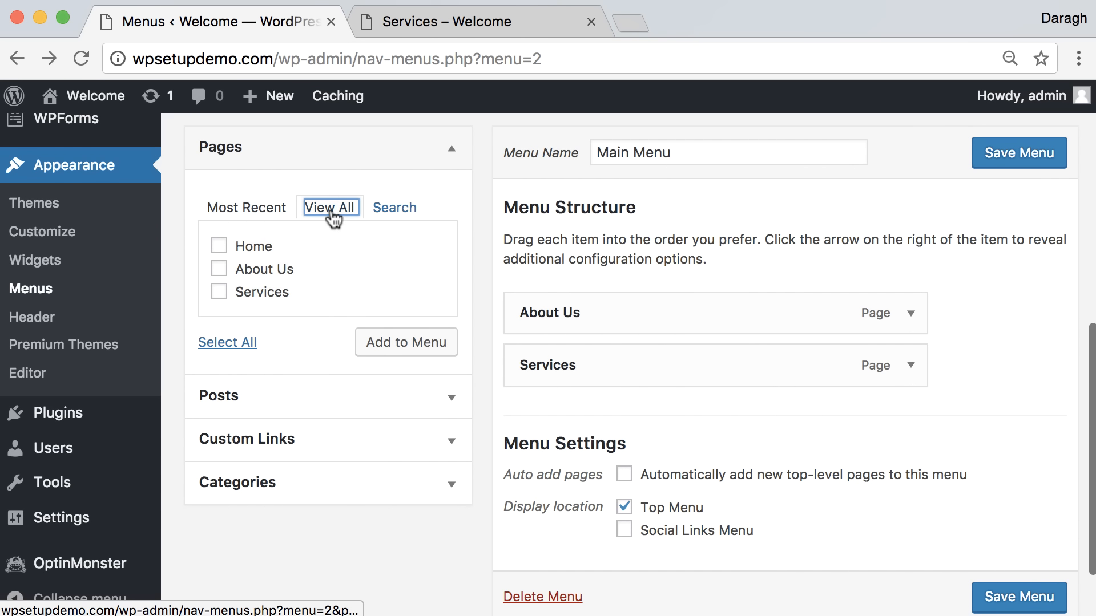
pyautogui.click(220, 246)
pyautogui.click(398, 349)
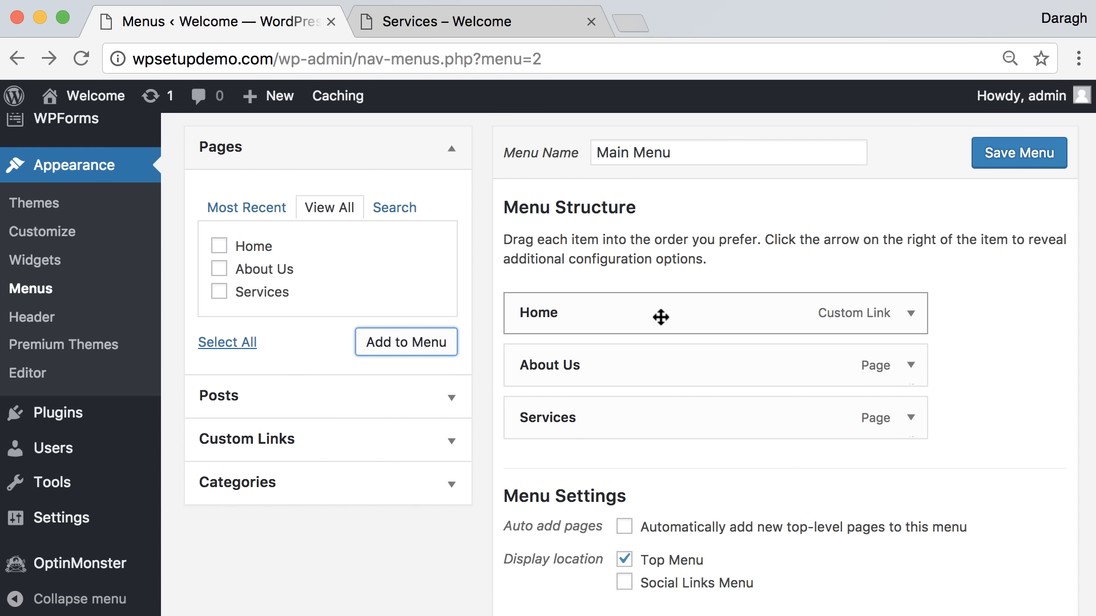
pyautogui.click(984, 160)
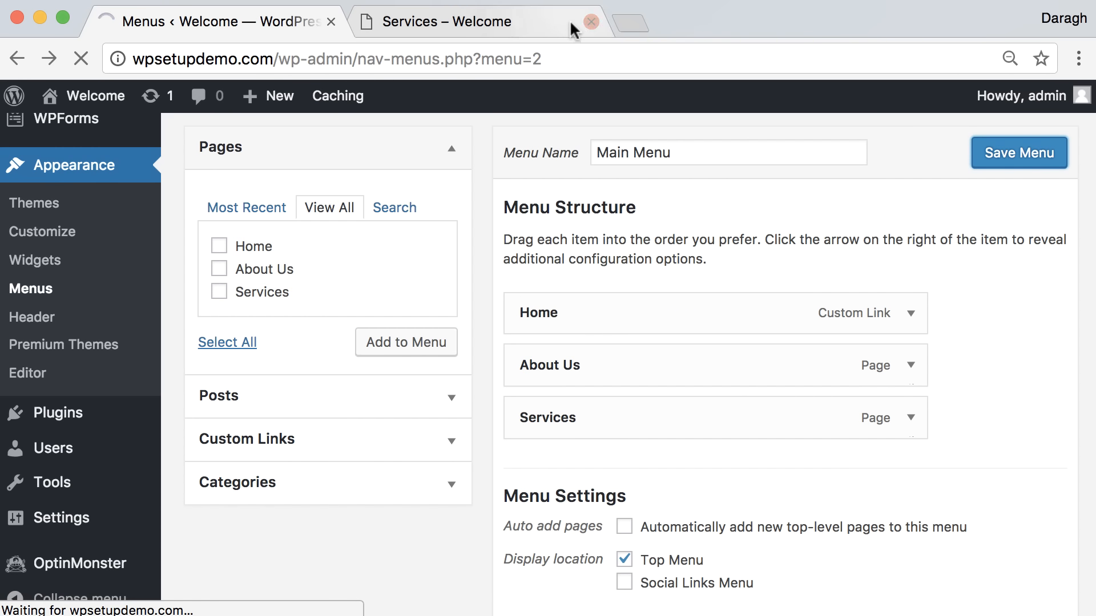
# Step: Reload the site, follow the Home link, and look over the home page's posts and sidebar sections
pyautogui.click(475, 23)
pyautogui.click(71, 58)
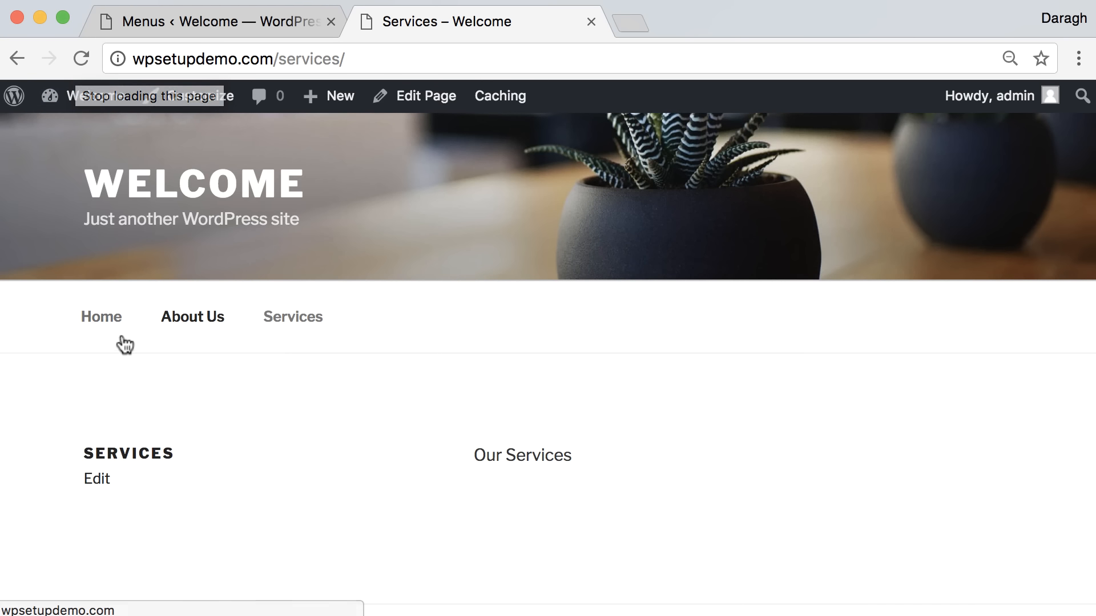
pyautogui.click(101, 317)
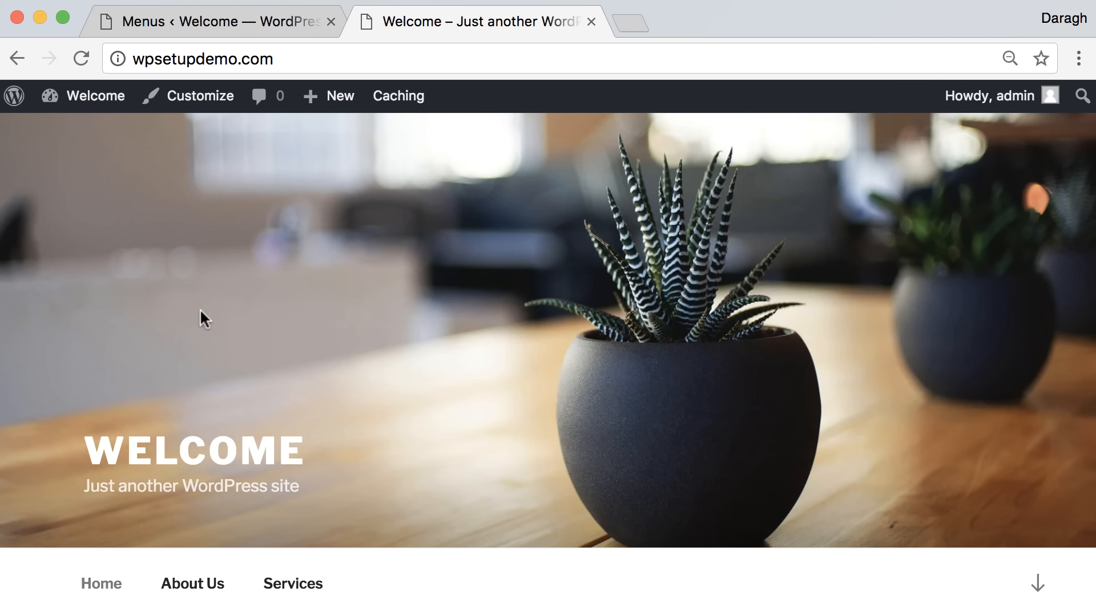
pyautogui.scroll(-7, 206, 311)
pyautogui.scroll(-1, 212, 319)
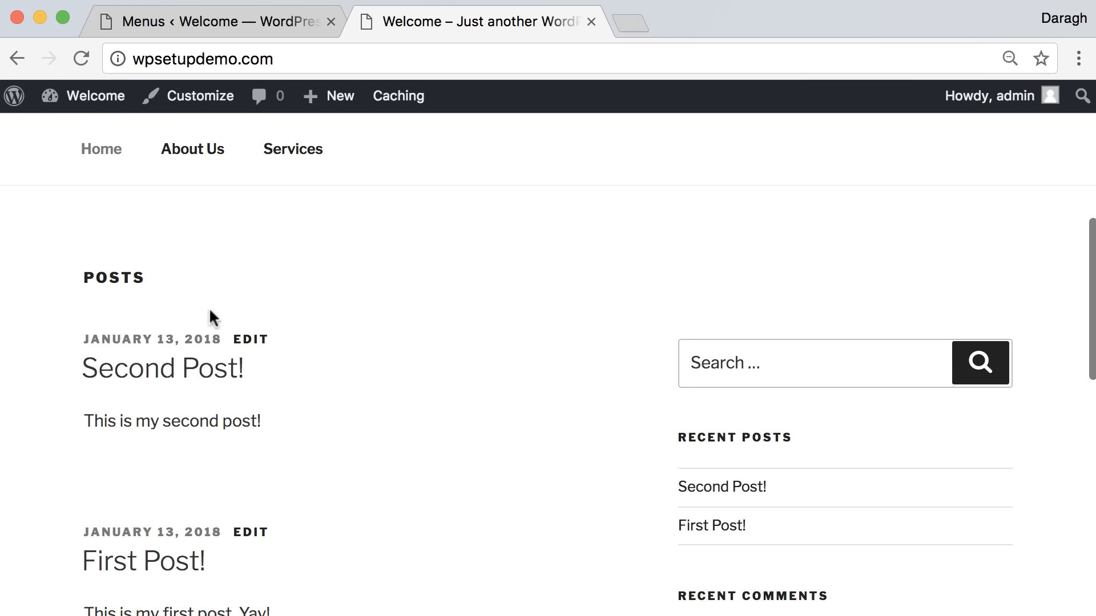
pyautogui.scroll(2, 209, 307)
pyautogui.scroll(-5, 830, 435)
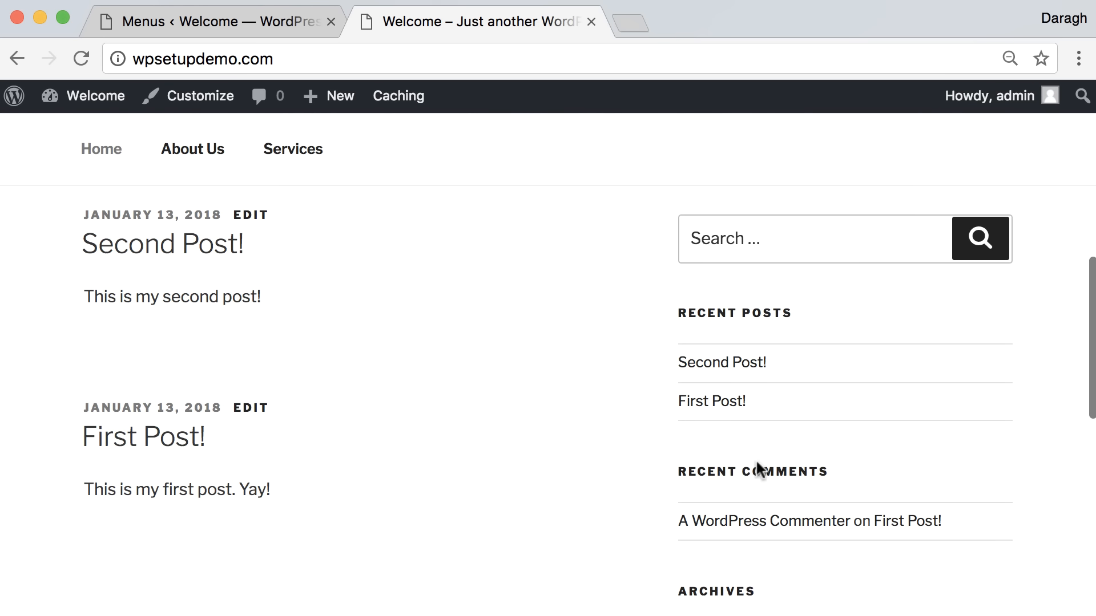
pyautogui.scroll(-3, 757, 459)
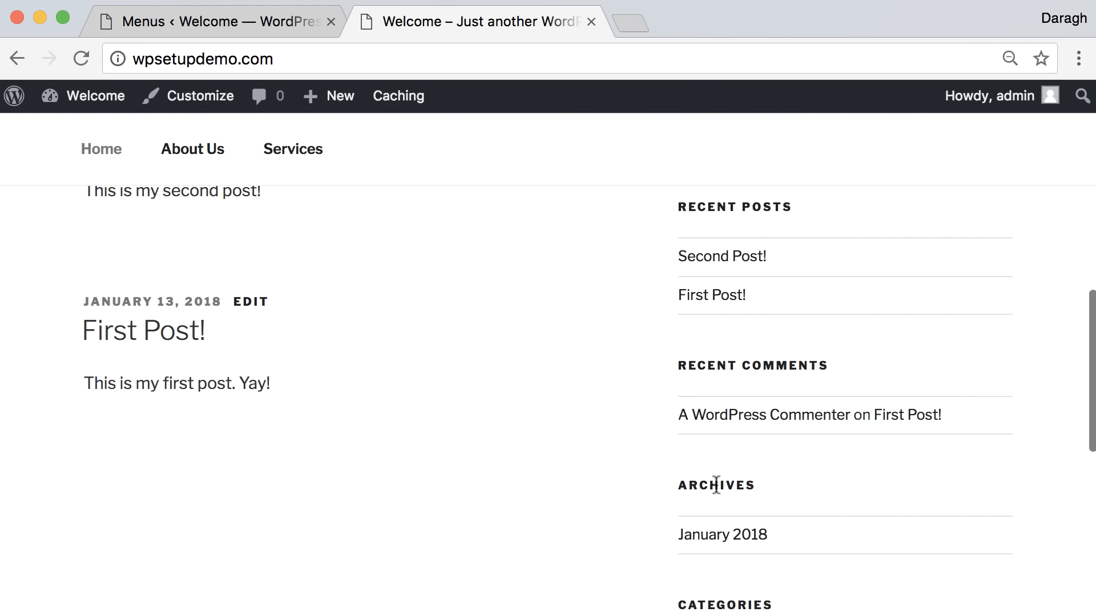
# Step: Return to the admin area and open the site's widget management page
pyautogui.click(203, 22)
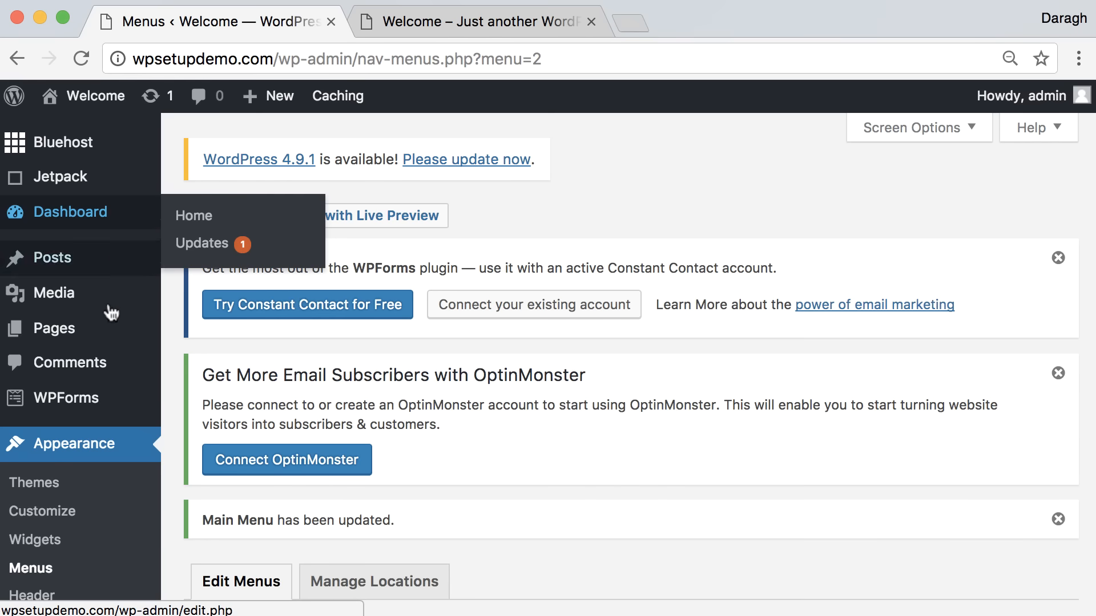
pyautogui.scroll(-5, 103, 353)
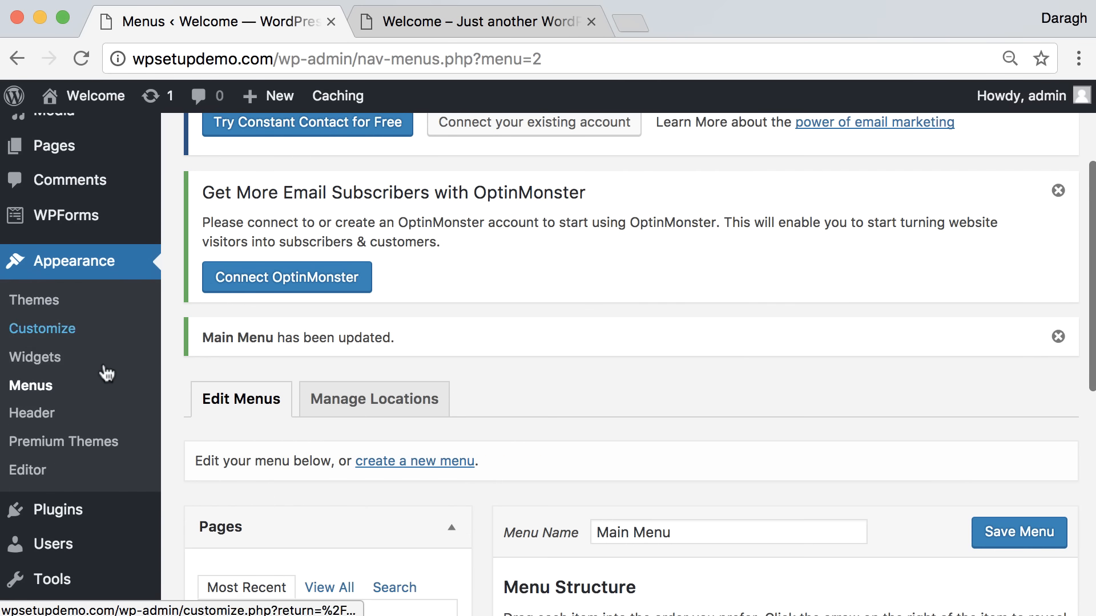
pyautogui.click(36, 359)
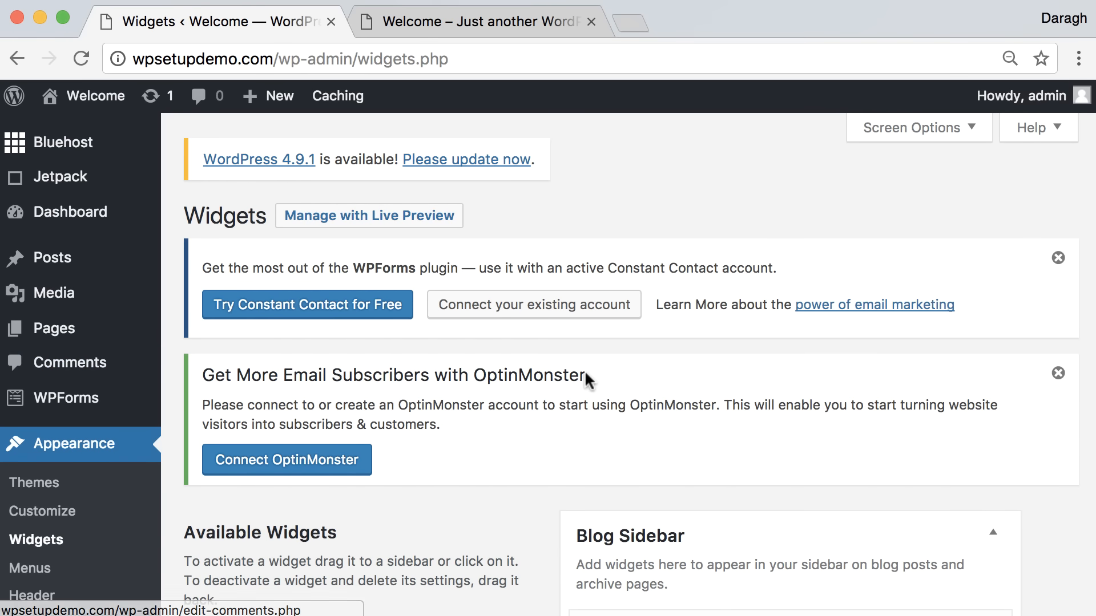
# Step: Add a Calendar widget at the top of the Blog Sidebar, title it "Calendar", and save it
pyautogui.scroll(-10, 588, 375)
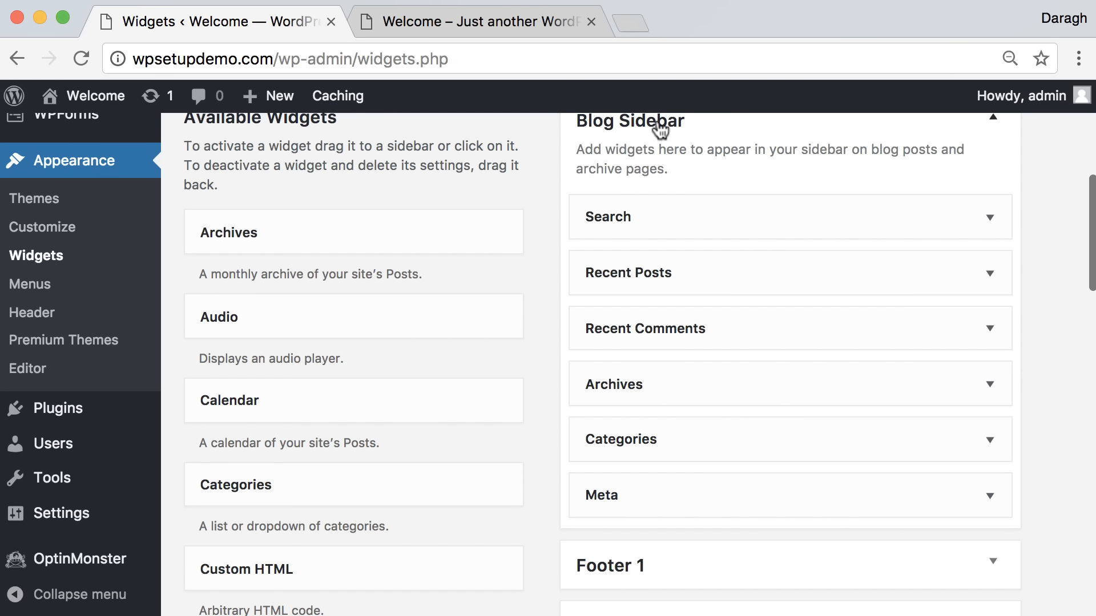
pyautogui.moveTo(294, 252); pyautogui.dragTo(339, 243)
pyautogui.moveTo(325, 401); pyautogui.dragTo(667, 203)
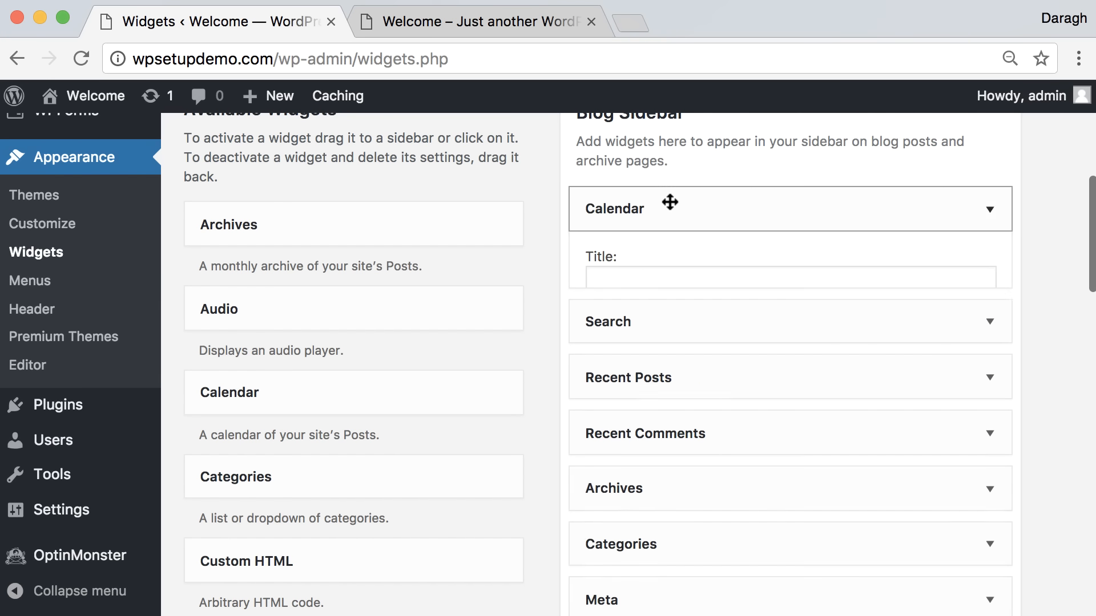
pyautogui.click(621, 283)
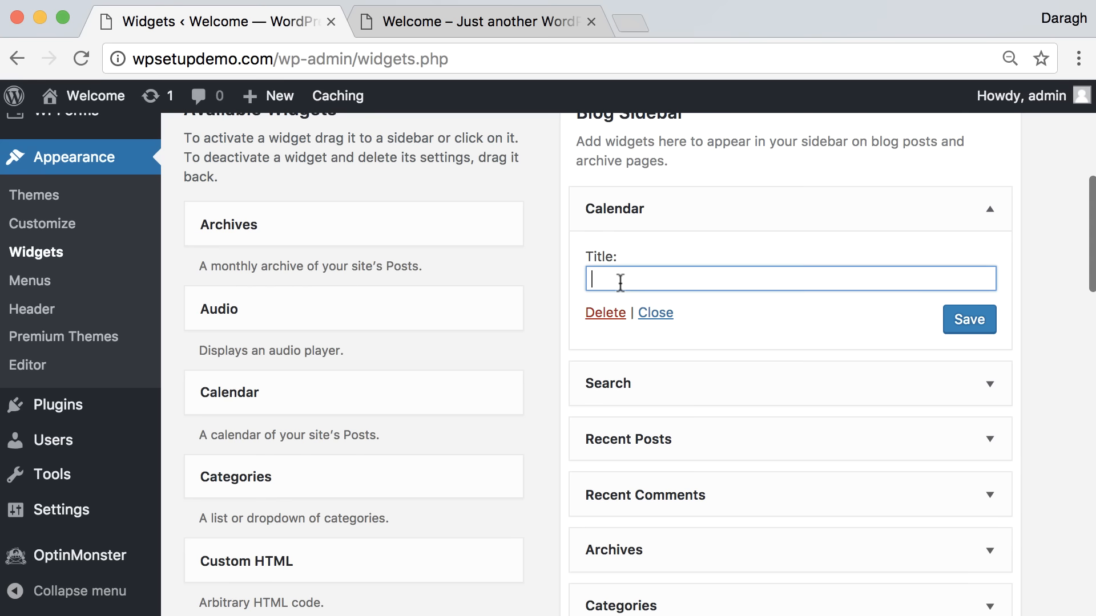
pyautogui.write('Cla')
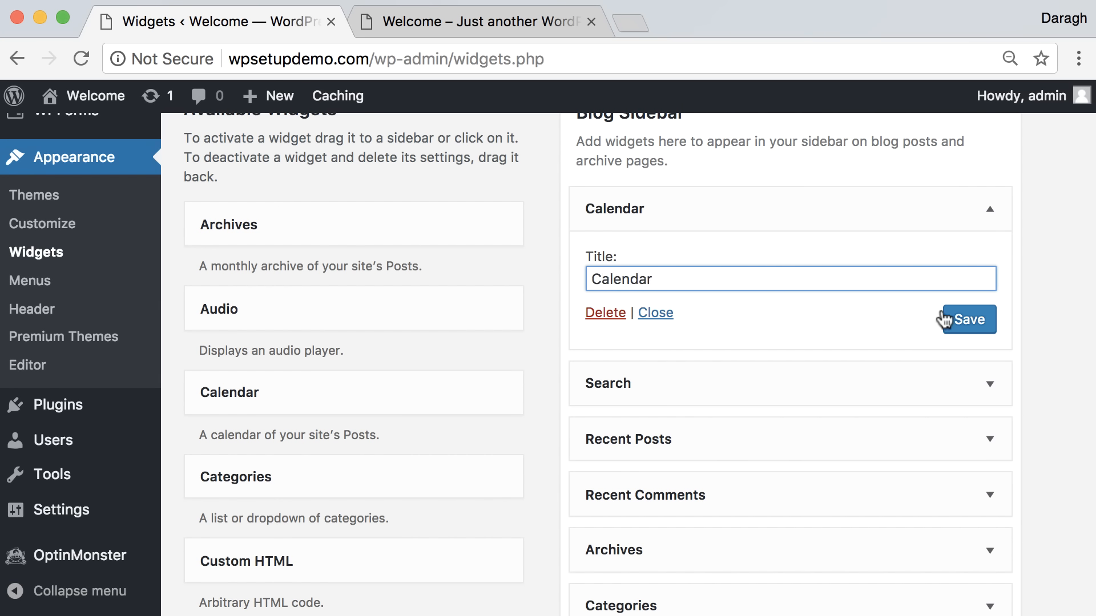
pyautogui.click(971, 320)
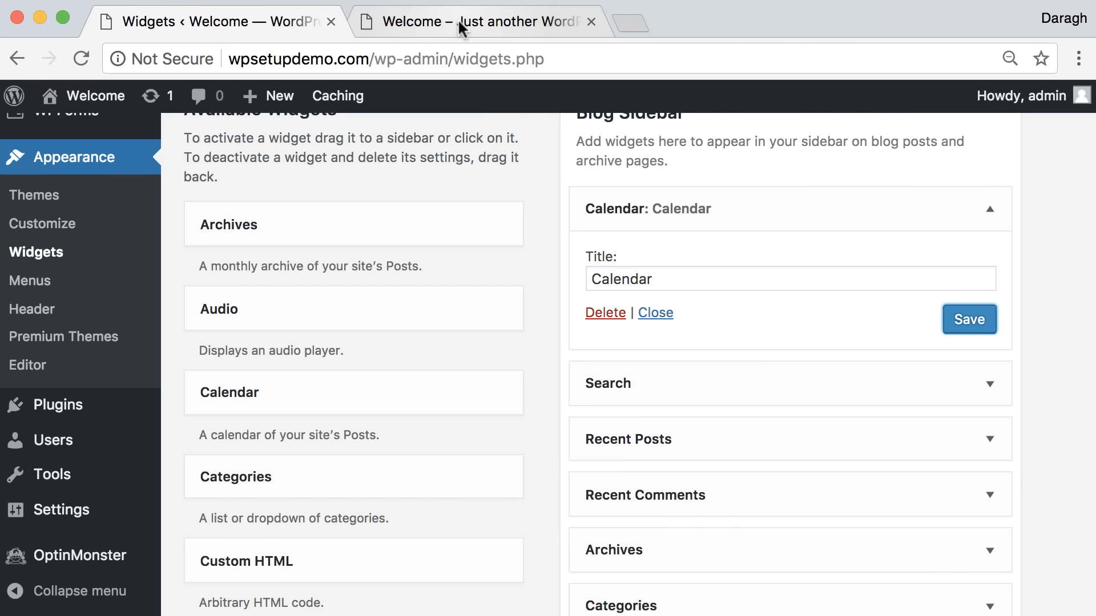
# Step: Reload the site's home page and check the calendar in its sidebar
pyautogui.click(458, 21)
pyautogui.click(81, 58)
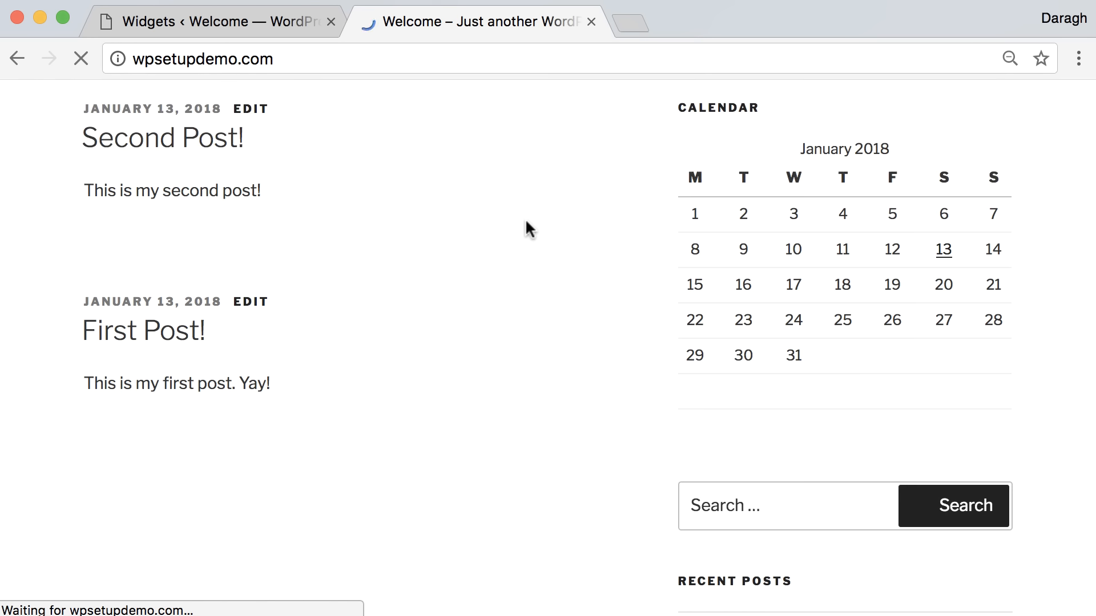
pyautogui.scroll(4, 685, 281)
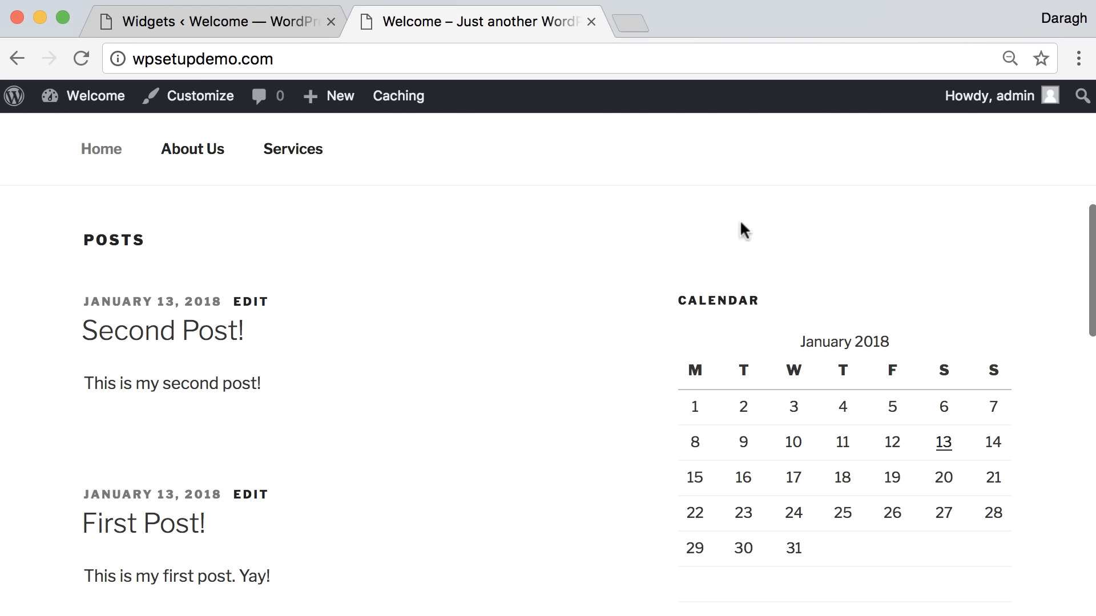
# Step: Return to widget management and examine the available widgets and their descriptions, from Categories and Custom HTML through Video
pyautogui.click(286, 17)
pyautogui.scroll(-3, 331, 274)
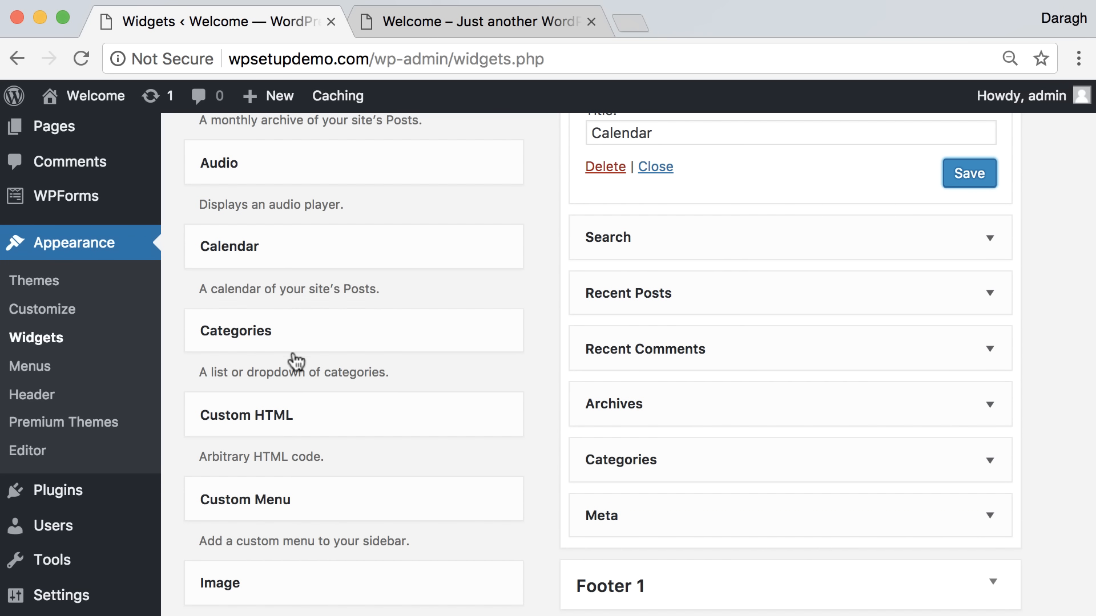
pyautogui.moveTo(209, 372); pyautogui.dragTo(384, 372)
pyautogui.click(385, 372)
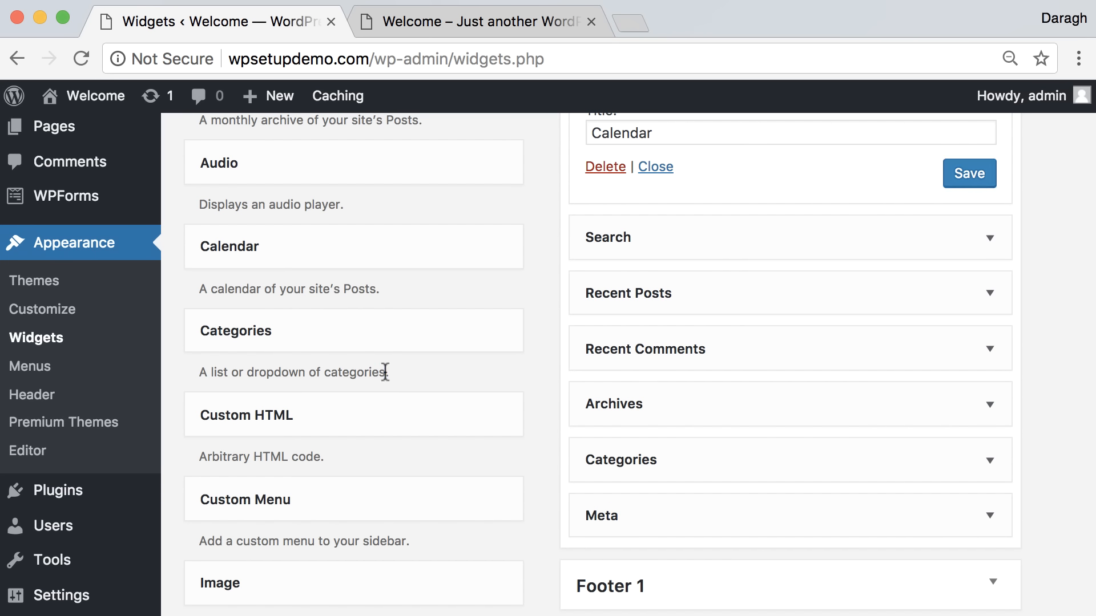
pyautogui.scroll(-3, 384, 376)
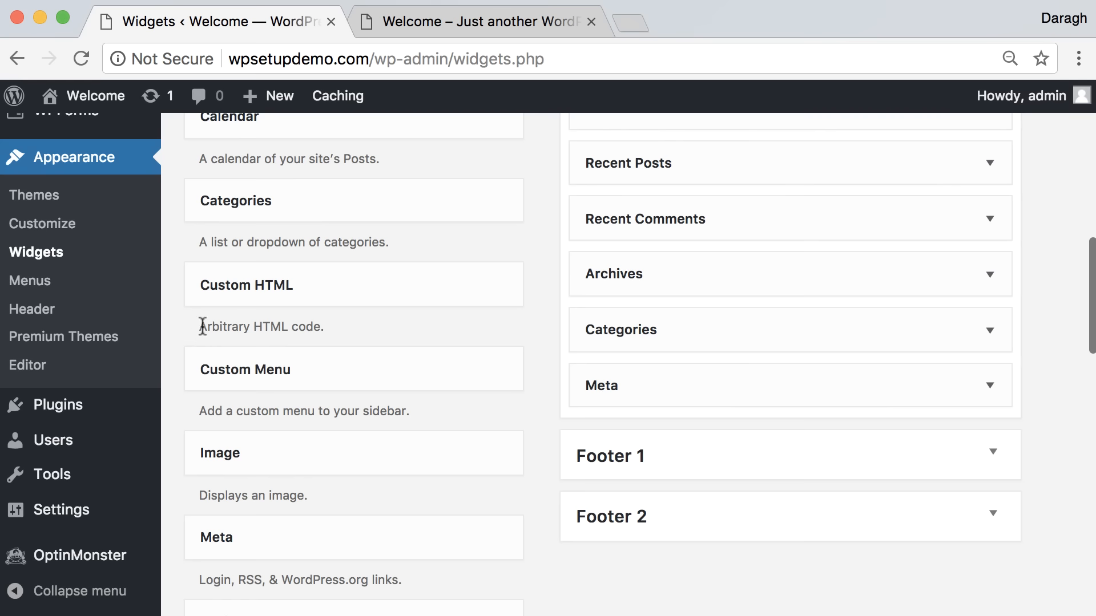
pyautogui.moveTo(202, 326); pyautogui.dragTo(354, 332)
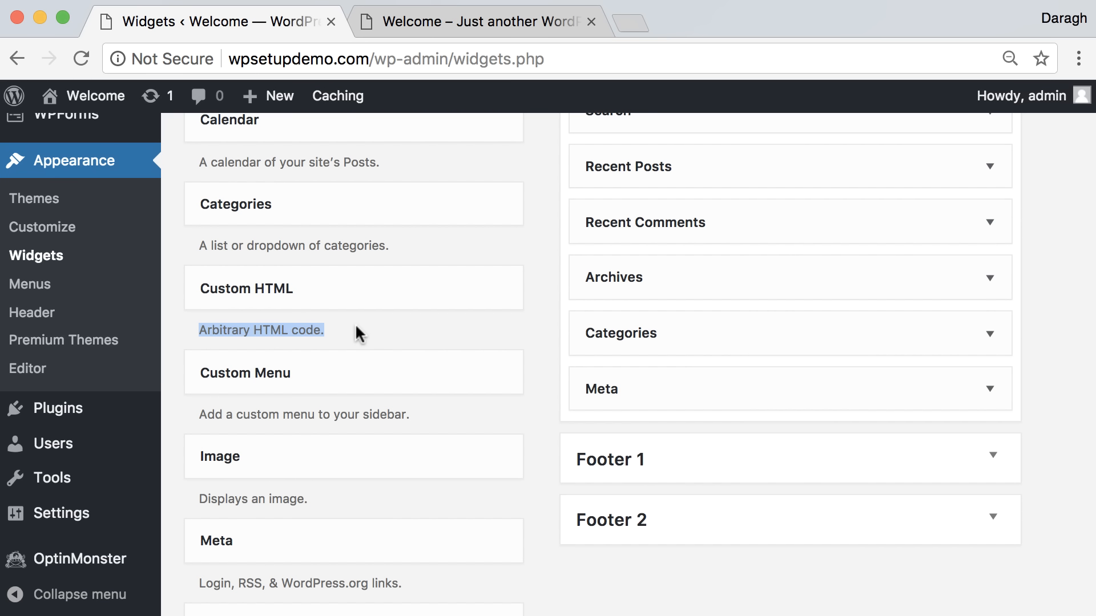
pyautogui.scroll(-8, 356, 331)
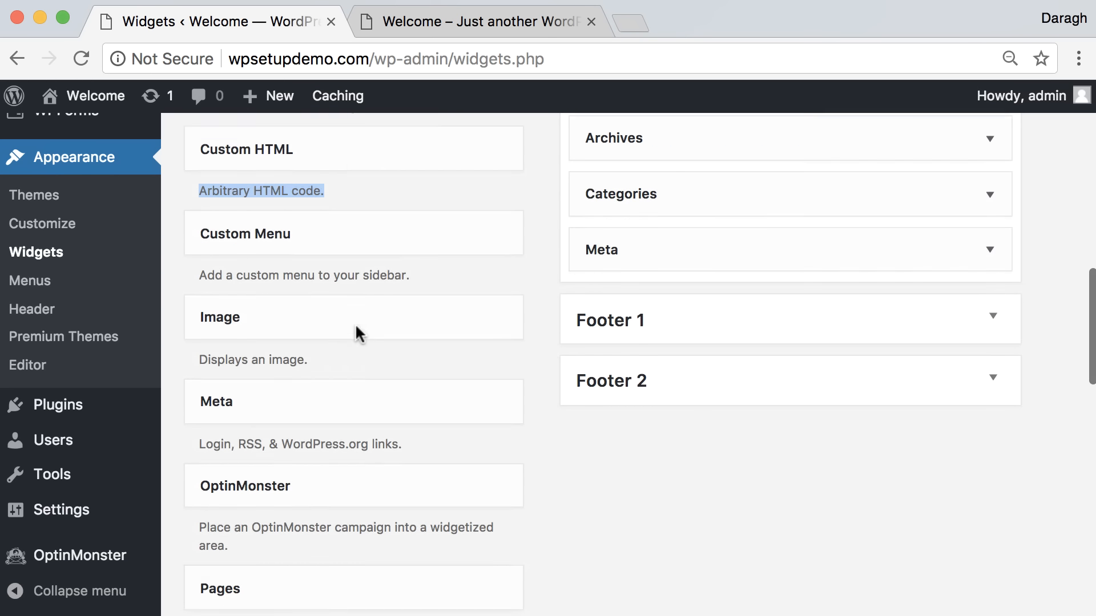
pyautogui.scroll(-6, 359, 335)
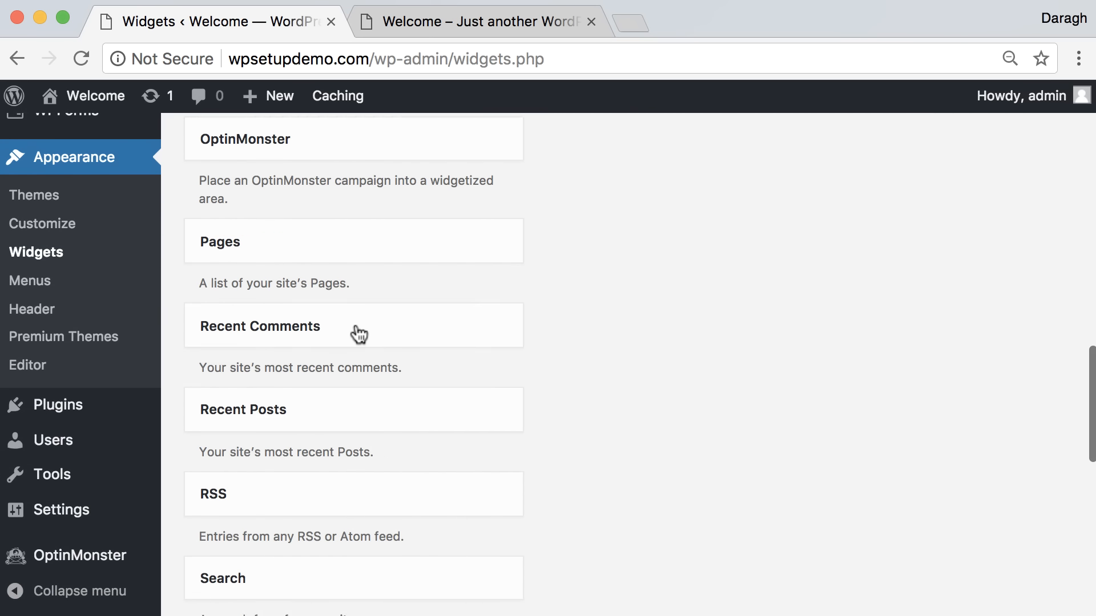
pyautogui.scroll(-7, 353, 331)
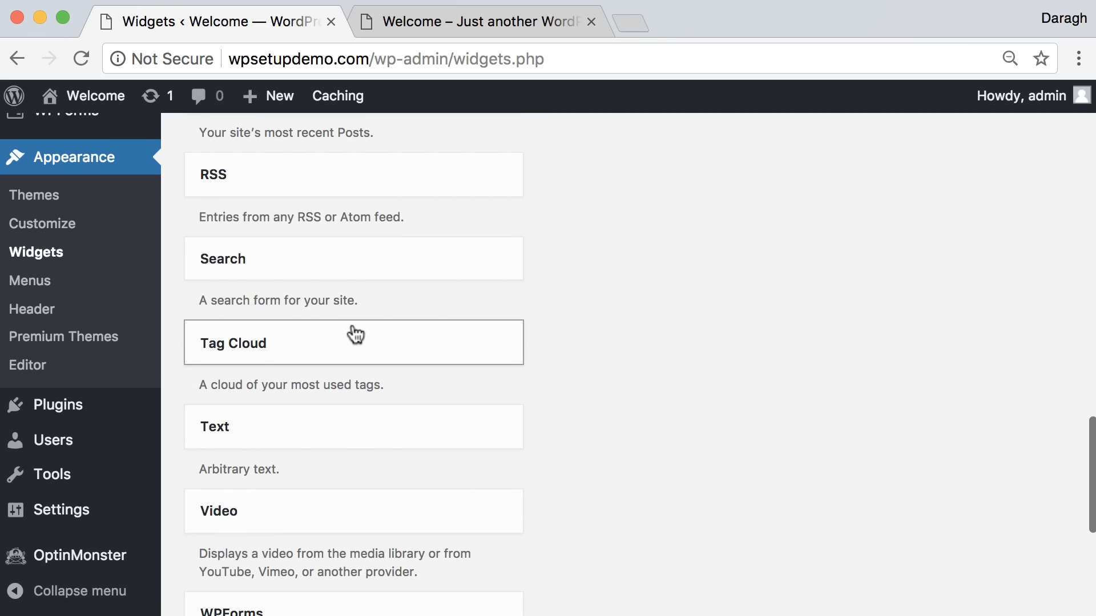
pyautogui.scroll(20, 353, 334)
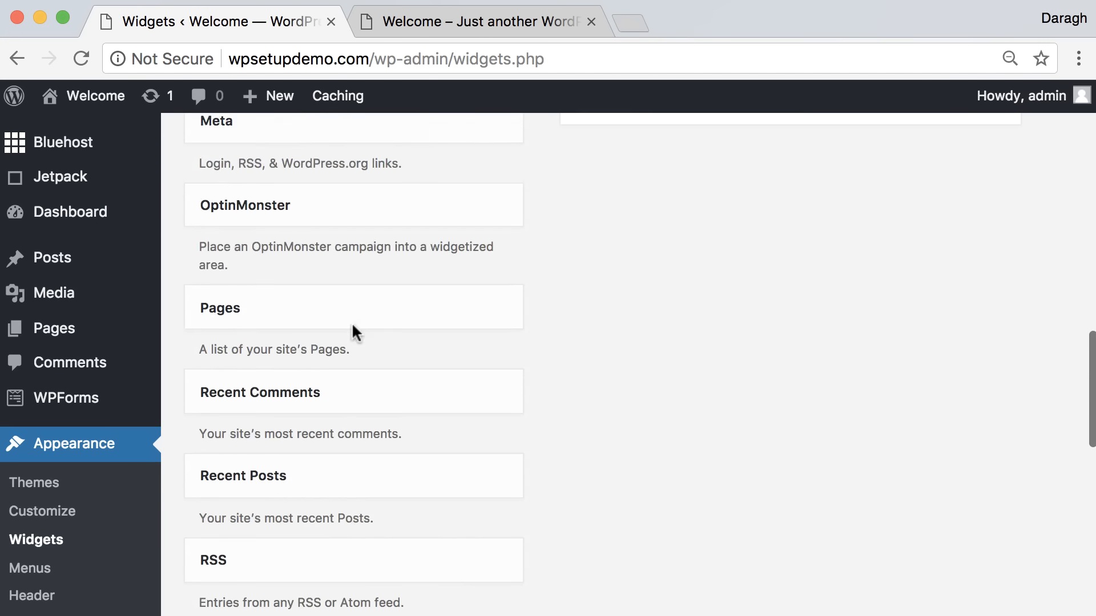
pyautogui.scroll(2, 352, 333)
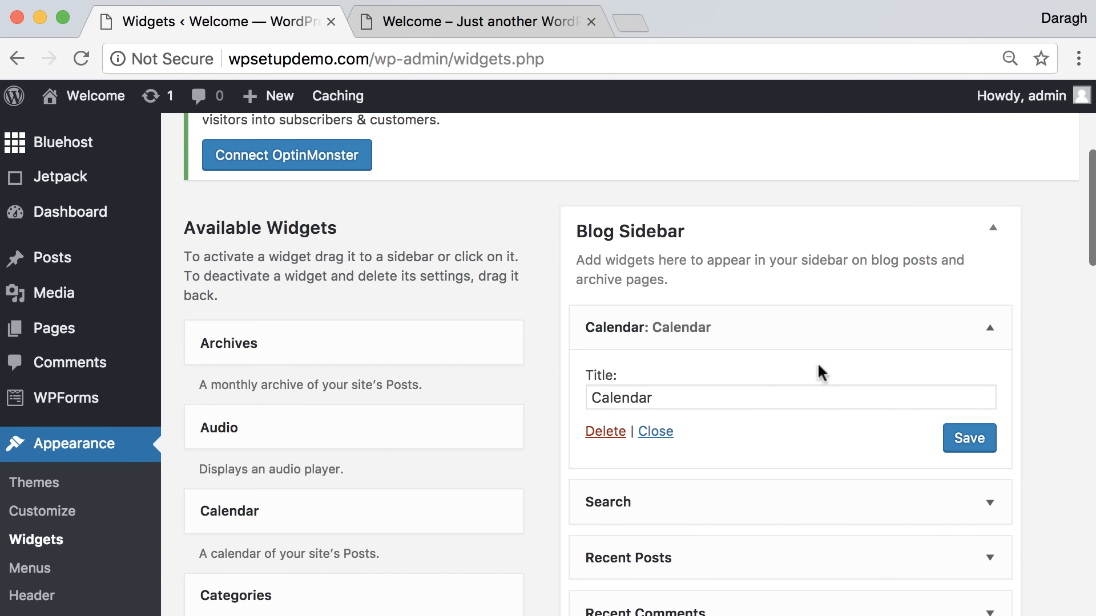
# Step: Move the Search widget above Calendar in the Blog Sidebar, and reload the home page to check the order
pyautogui.moveTo(802, 501); pyautogui.dragTo(774, 329)
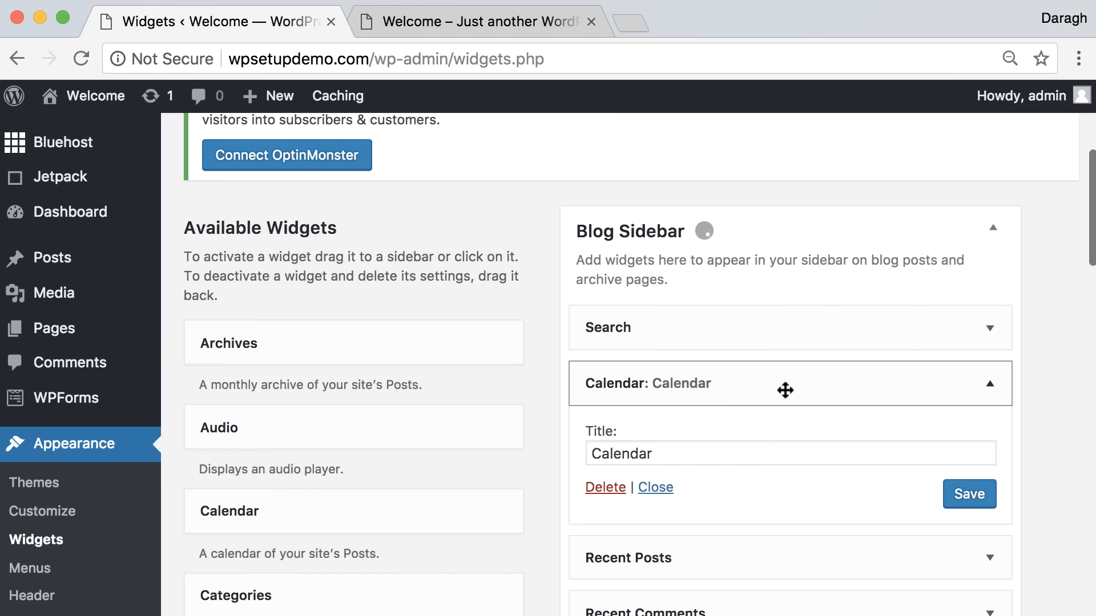
pyautogui.scroll(-2, 786, 394)
pyautogui.click(460, 28)
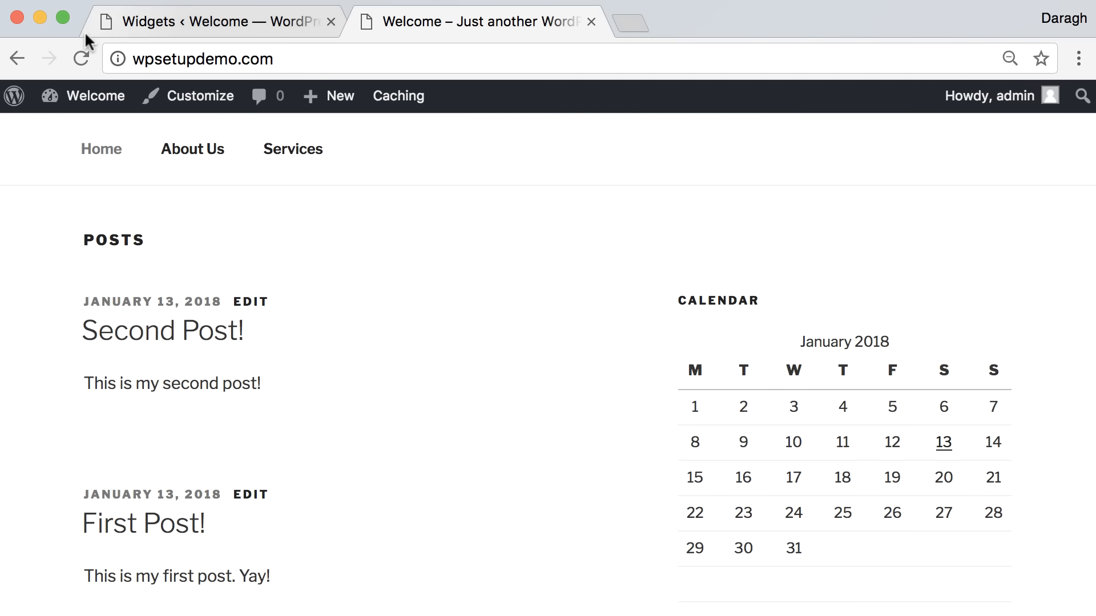
pyautogui.click(81, 58)
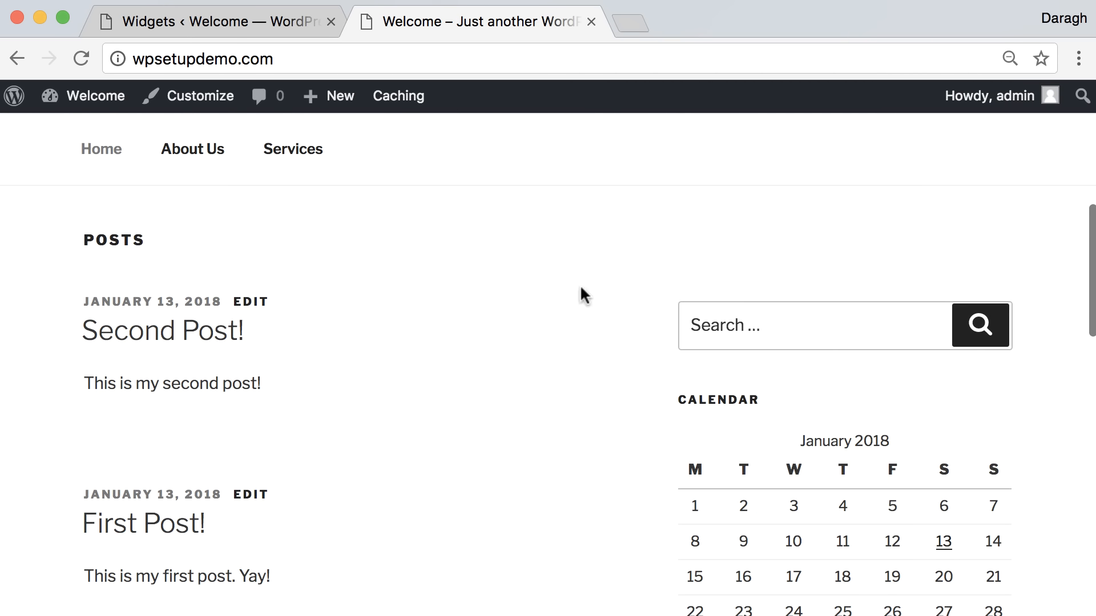
# Step: Delete the Calendar widget from the Blog Sidebar and reload the site's home page
pyautogui.click(238, 26)
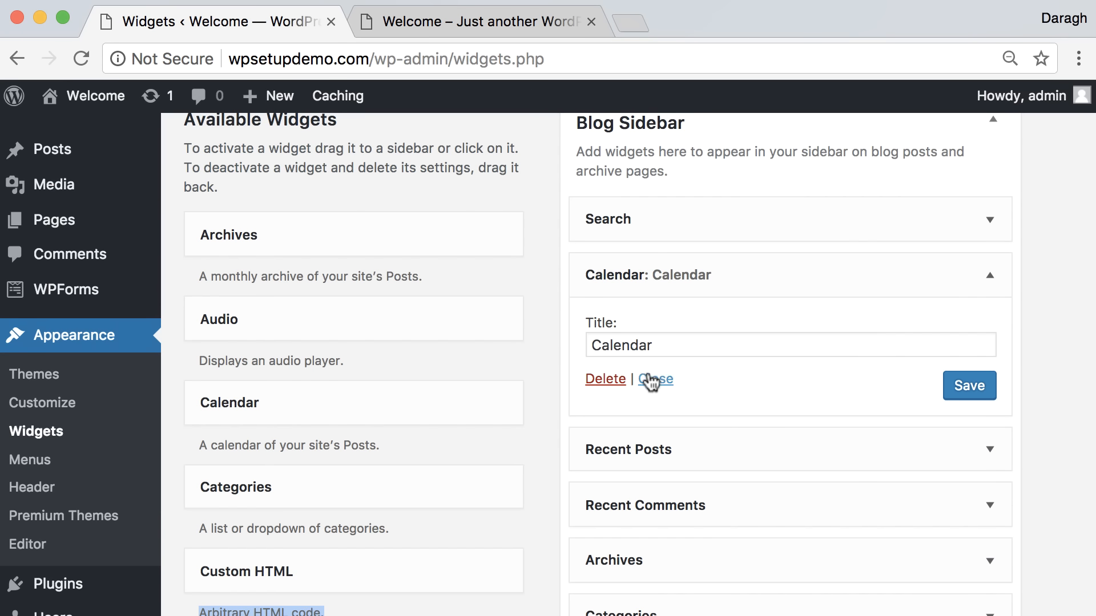
pyautogui.click(616, 380)
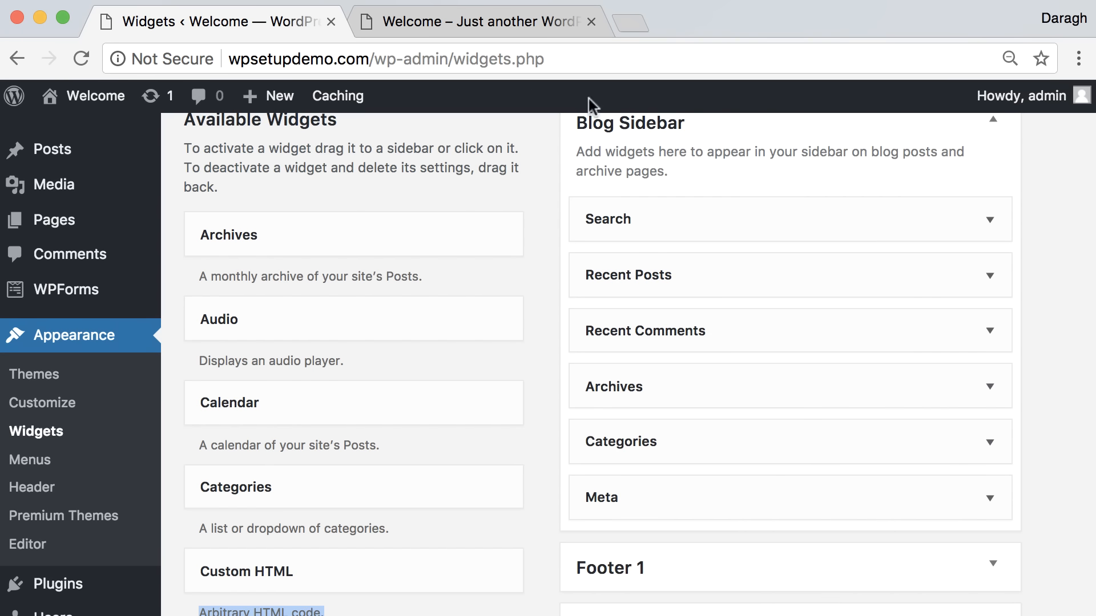
pyautogui.click(441, 17)
pyautogui.click(81, 58)
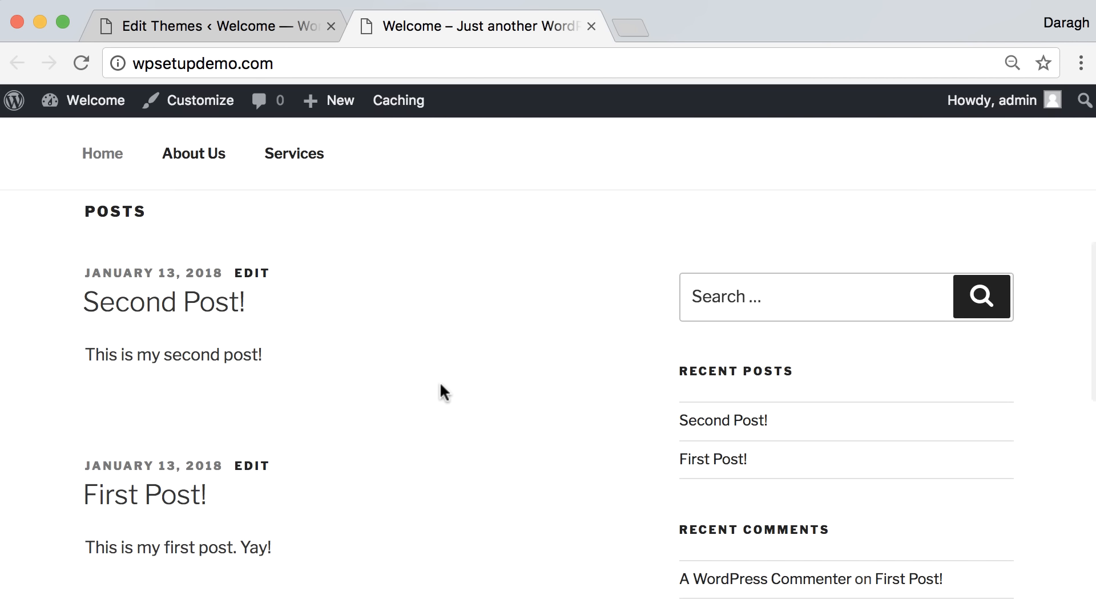
# Step: Open the Site Identity settings in the theme customizer and set the site title to "WpSetupDEMO.COM"
pyautogui.scroll(5, 438, 381)
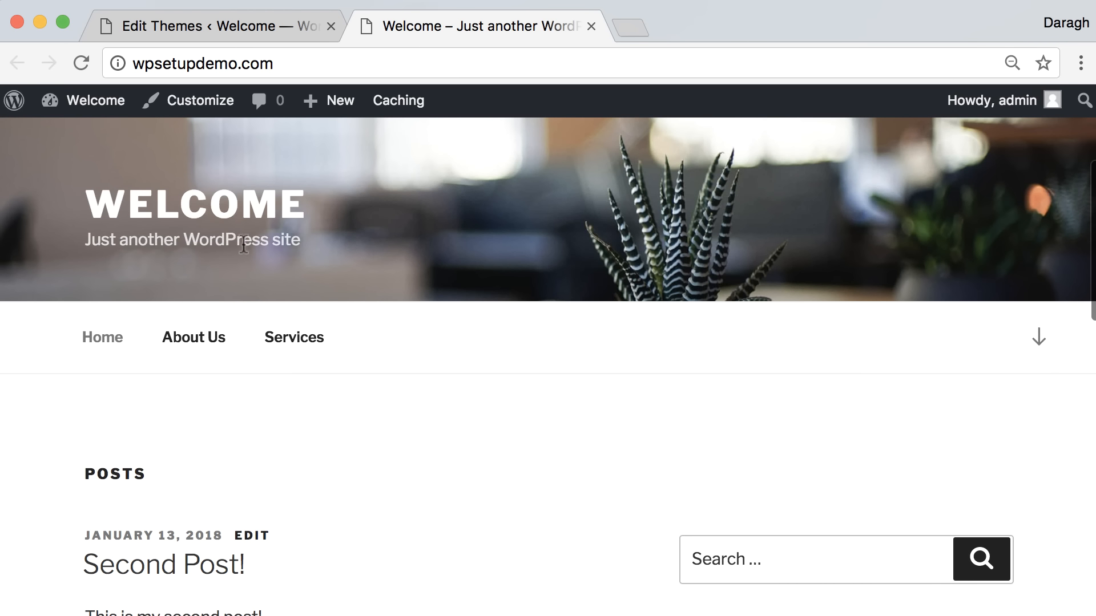
pyautogui.click(280, 26)
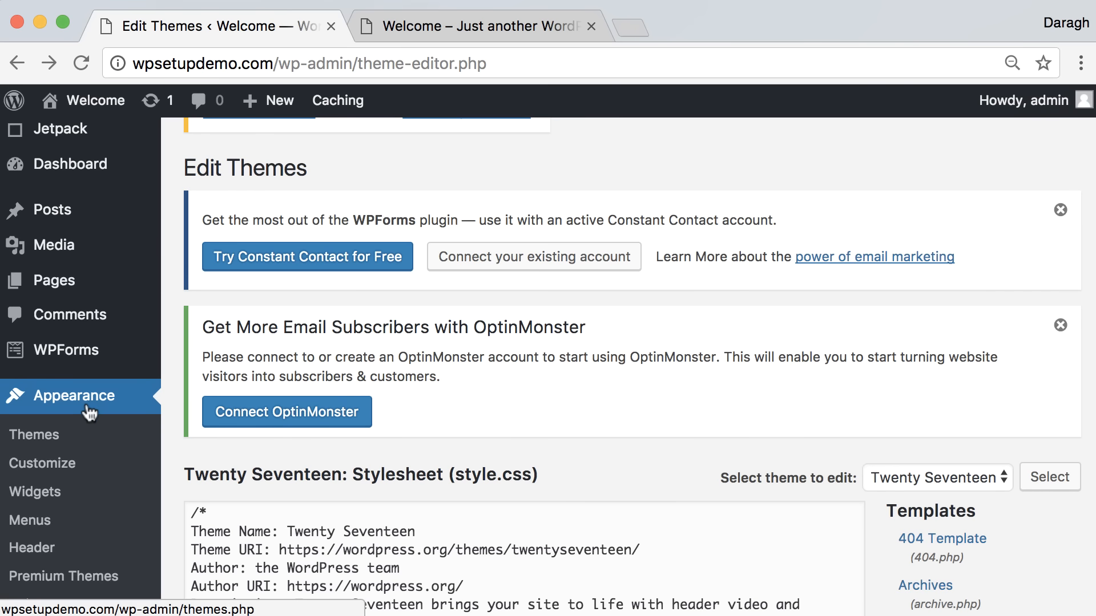
pyautogui.click(49, 469)
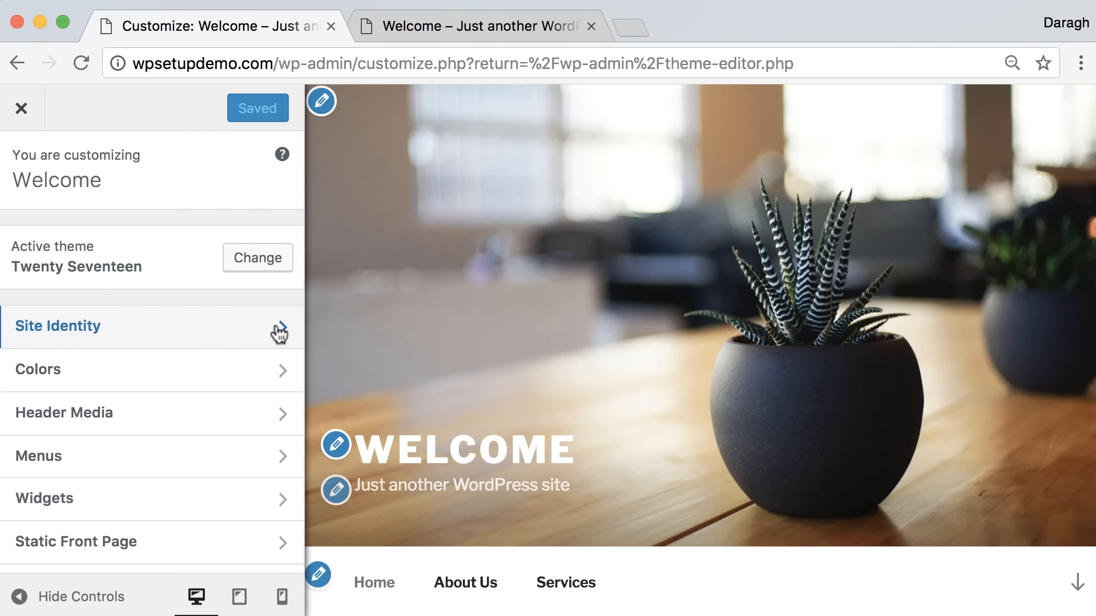
pyautogui.click(279, 333)
pyautogui.moveTo(83, 386); pyautogui.dragTo(21, 388)
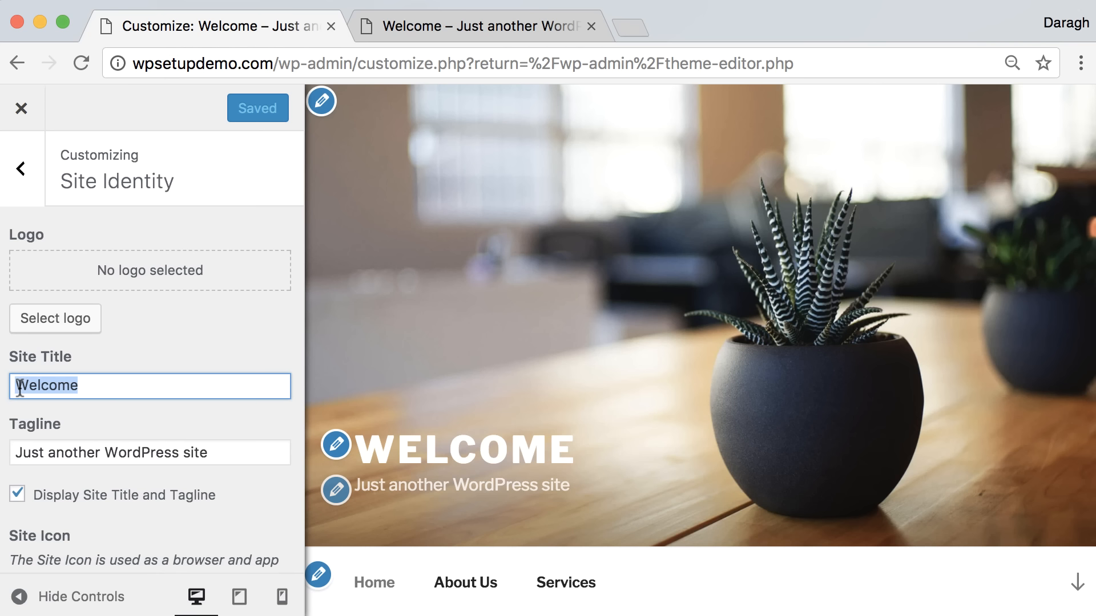
pyautogui.write('WpS')
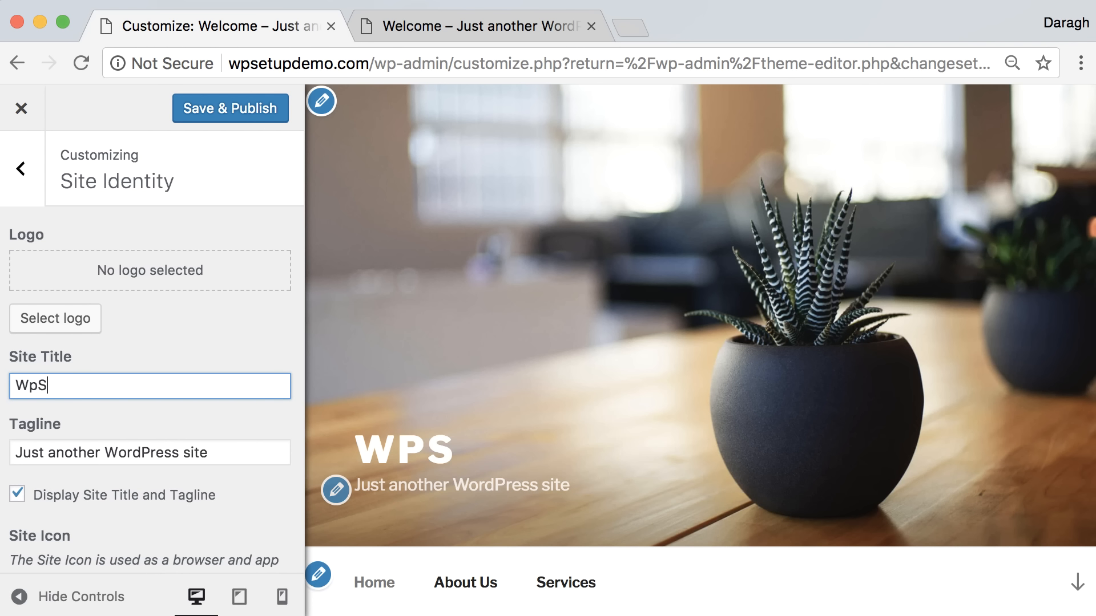
pyautogui.write('etupDEMO.COM')
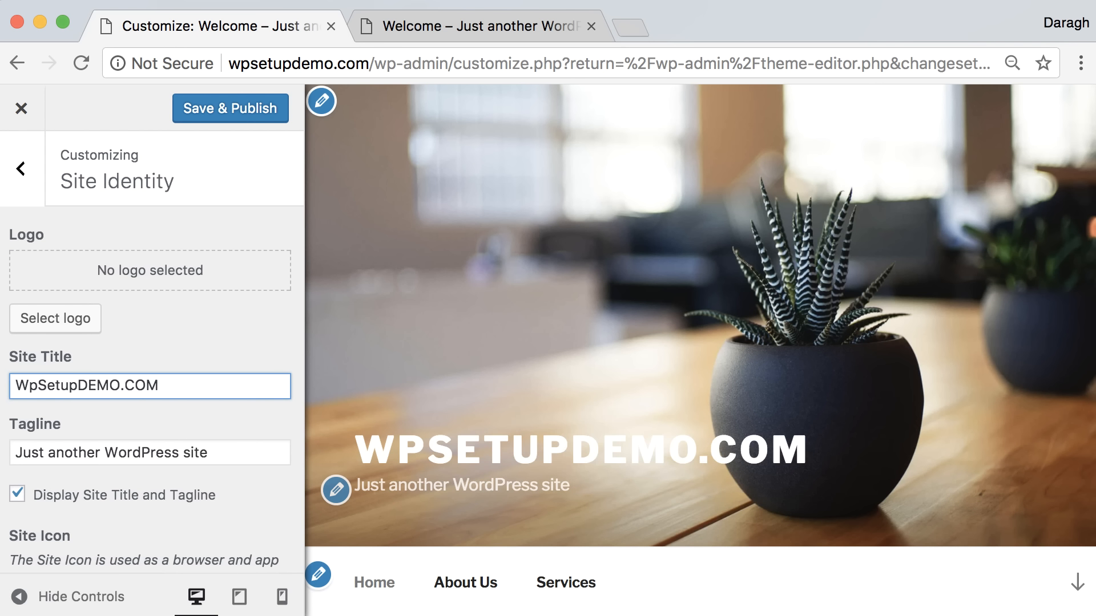
# Step: Replace the tagline with "Learn How to Setup a Wordpress Site" and publish the site identity changes
pyautogui.tripleClick(110, 453)
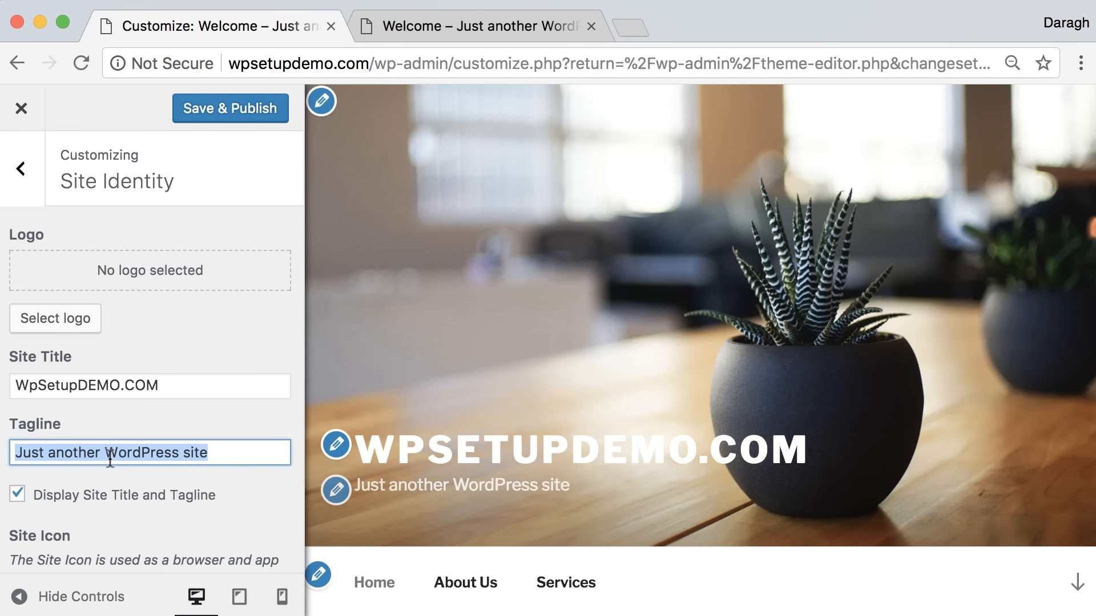
pyautogui.press('BackSpace')
pyautogui.write('Learn How to Setup a Wordpress Site')
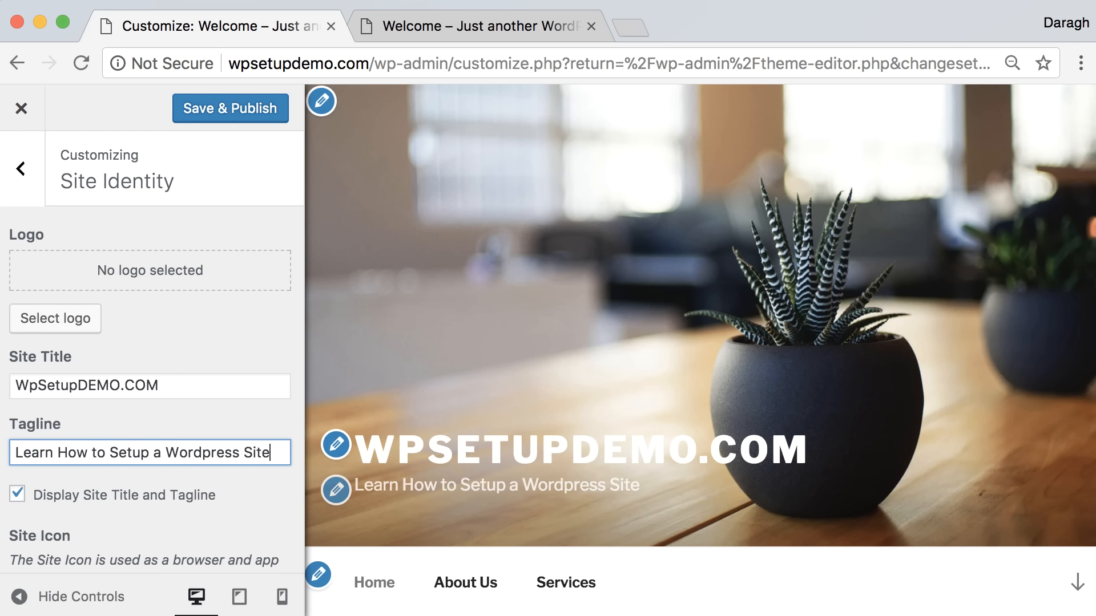
pyautogui.click(229, 116)
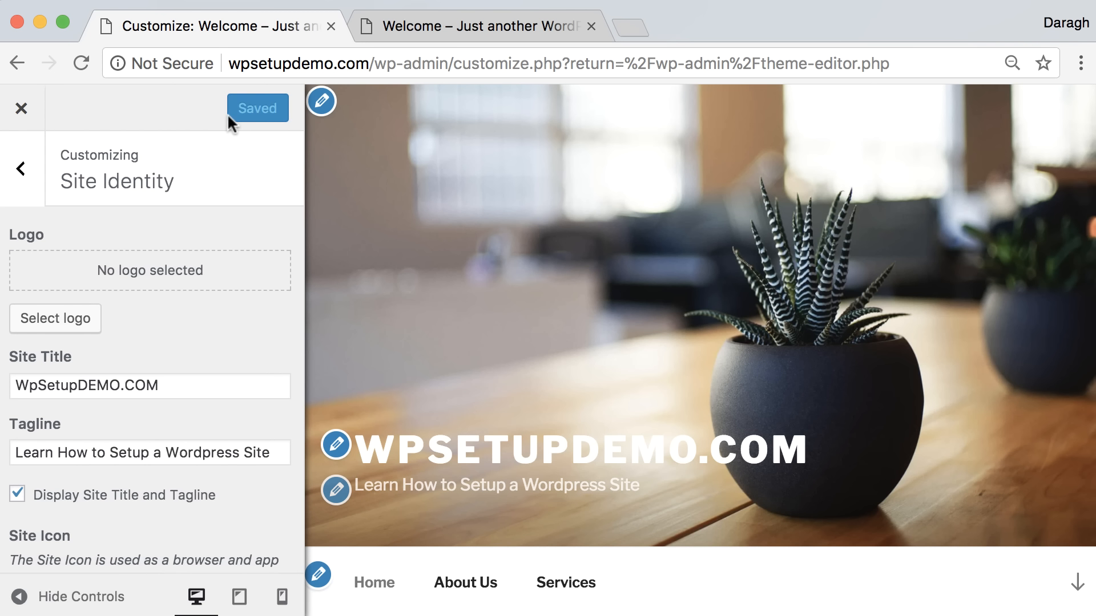
# Step: Reload the home page to check its title and tagline, and close the theme customizer to return to the admin area
pyautogui.click(458, 17)
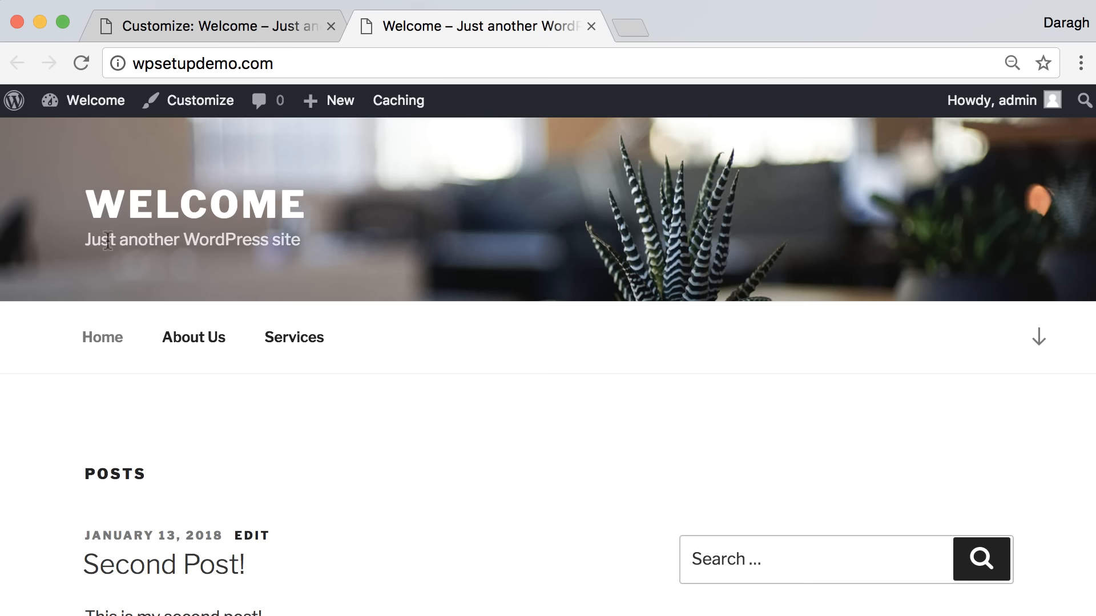
pyautogui.click(81, 63)
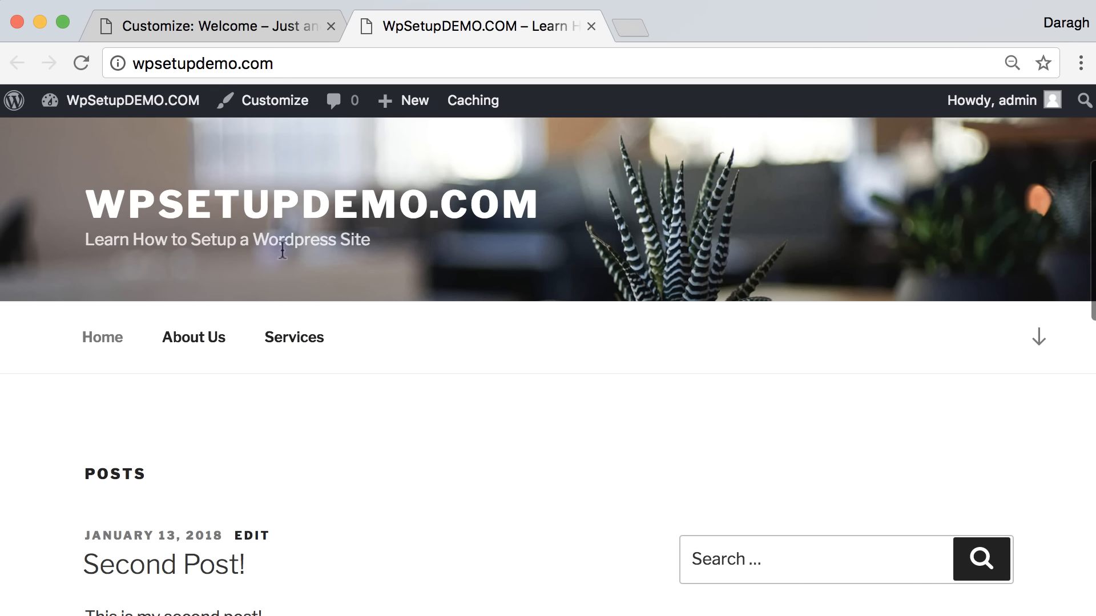
pyautogui.click(263, 26)
pyautogui.click(20, 169)
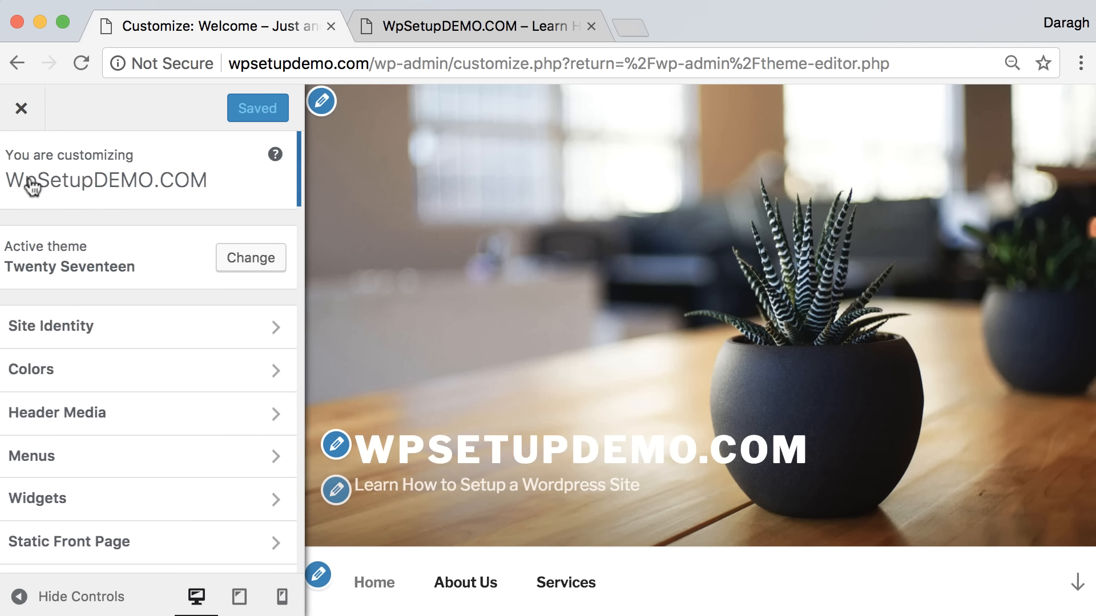
pyautogui.click(23, 109)
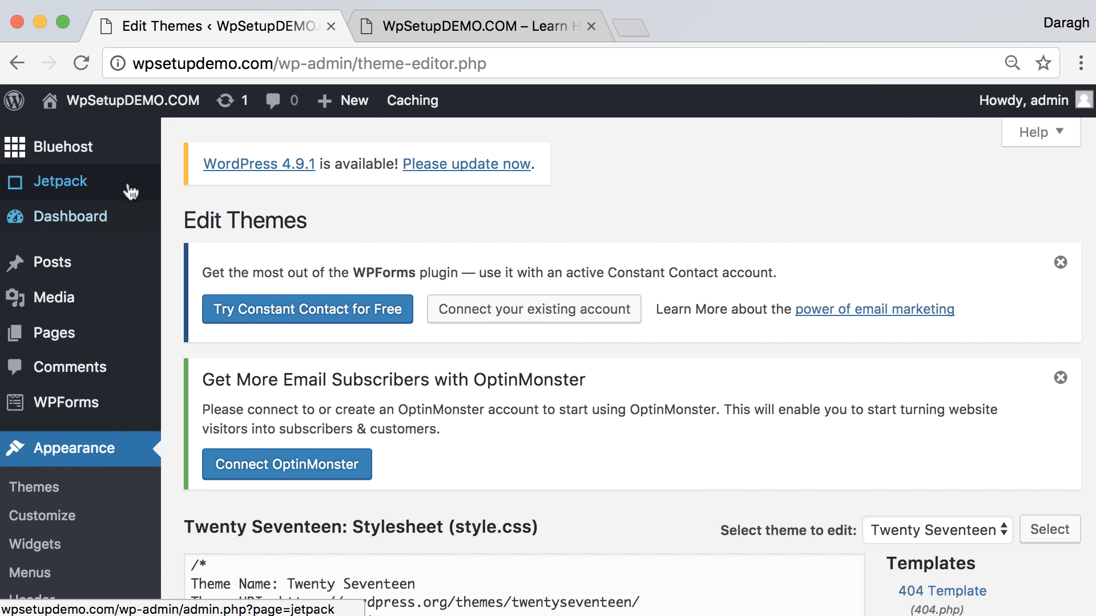
# Step: Open the Bluehost home page in the WordPress admin and launch the site to replace its "Coming Soon" page
pyautogui.moveTo(45, 153)
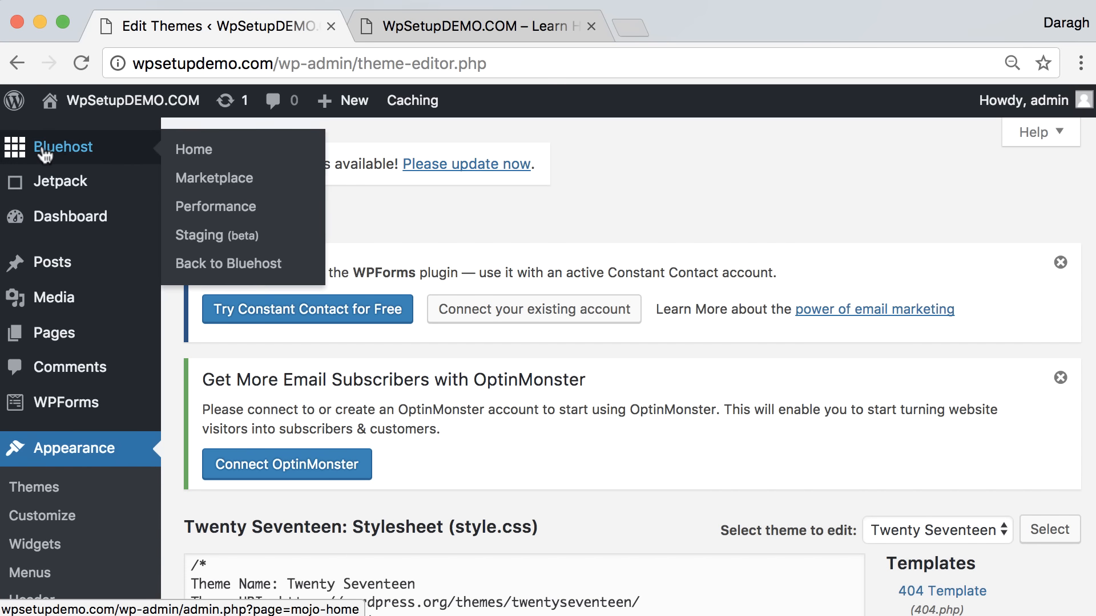
pyautogui.click(30, 152)
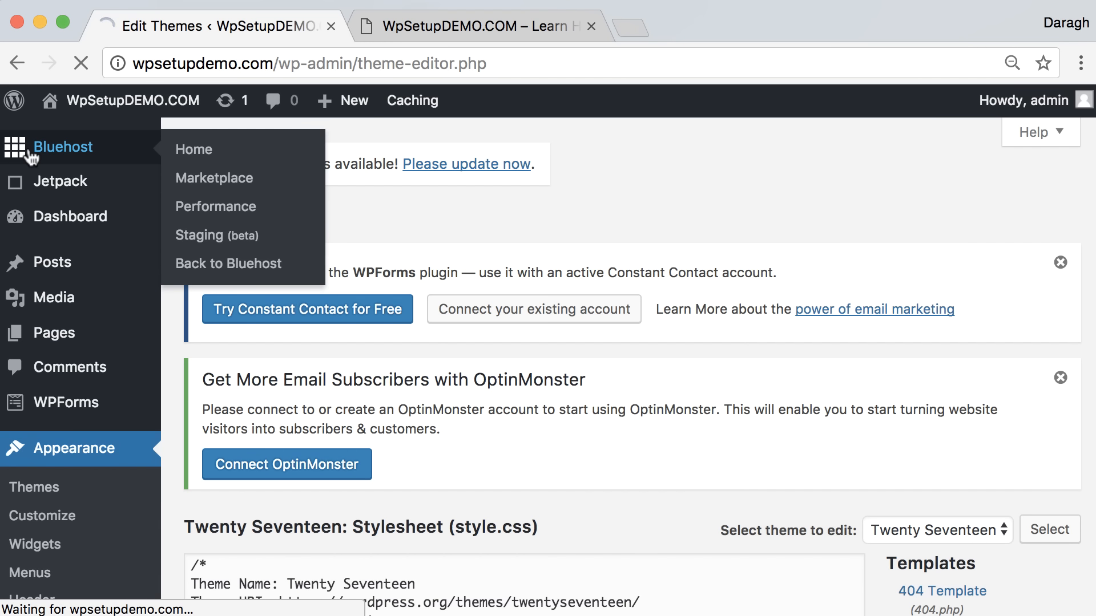
pyautogui.scroll(-3, 531, 392)
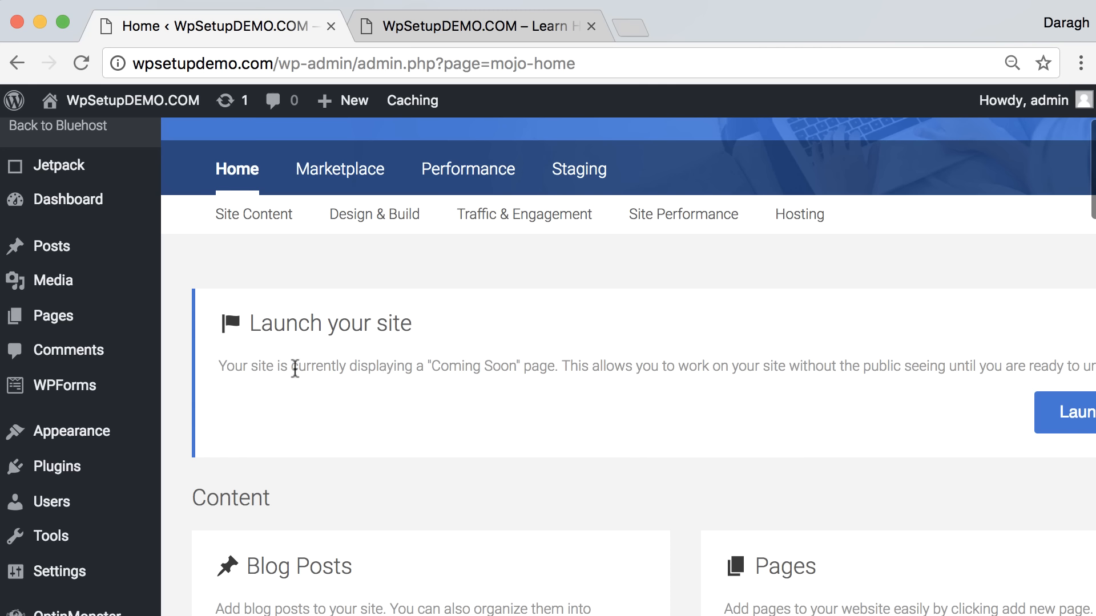
pyautogui.moveTo(291, 366); pyautogui.dragTo(546, 365)
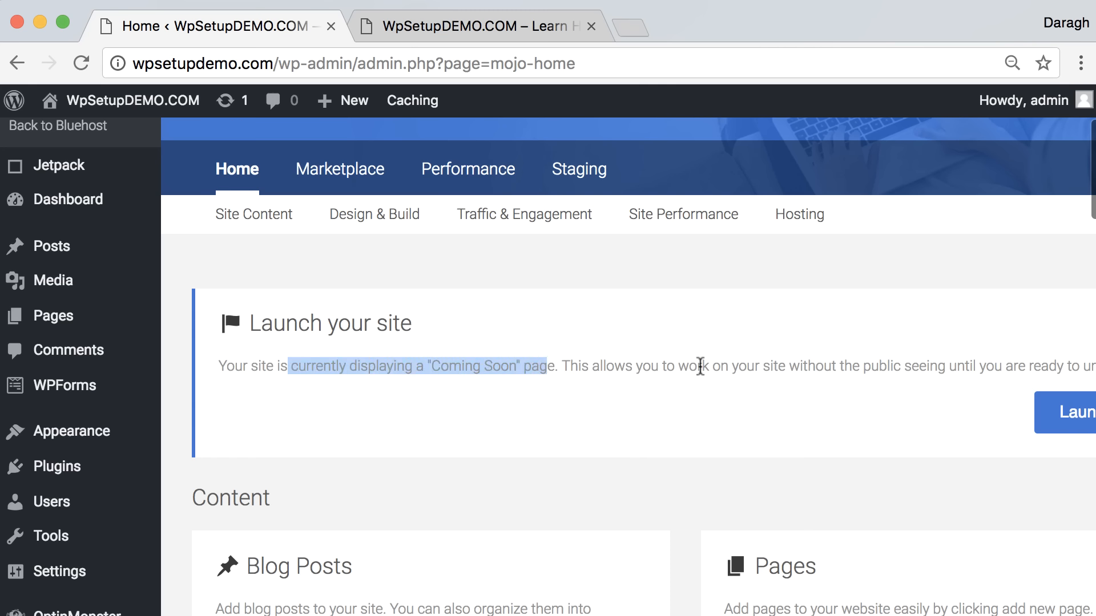
pyautogui.click(1046, 415)
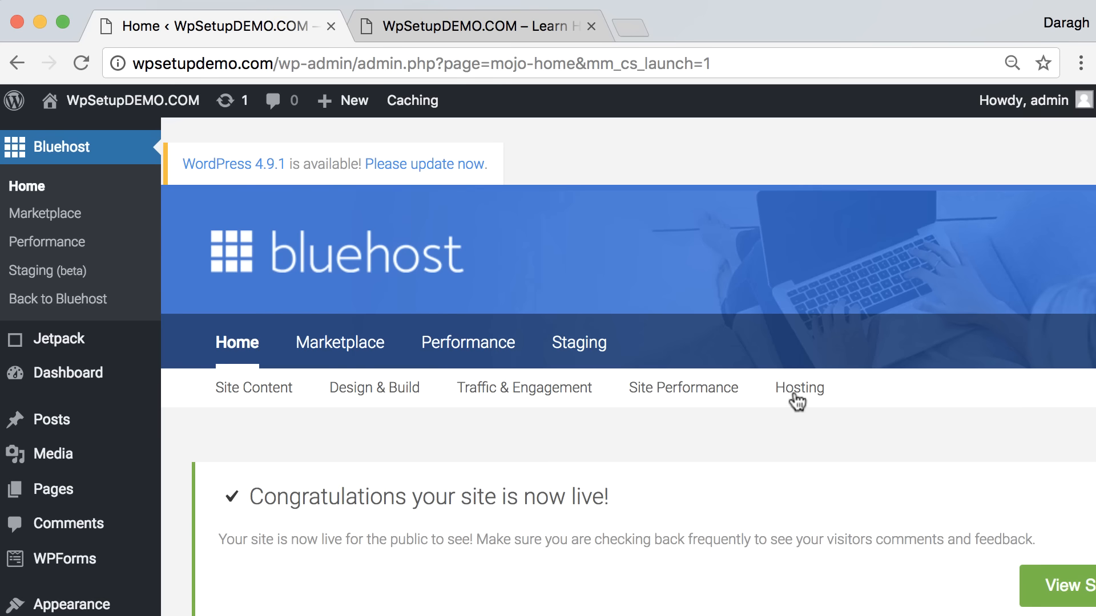
# Step: View the launched site and look over its header, navigation menu, posts and sidebar widgets
pyautogui.scroll(-3, 793, 400)
pyautogui.click(1027, 433)
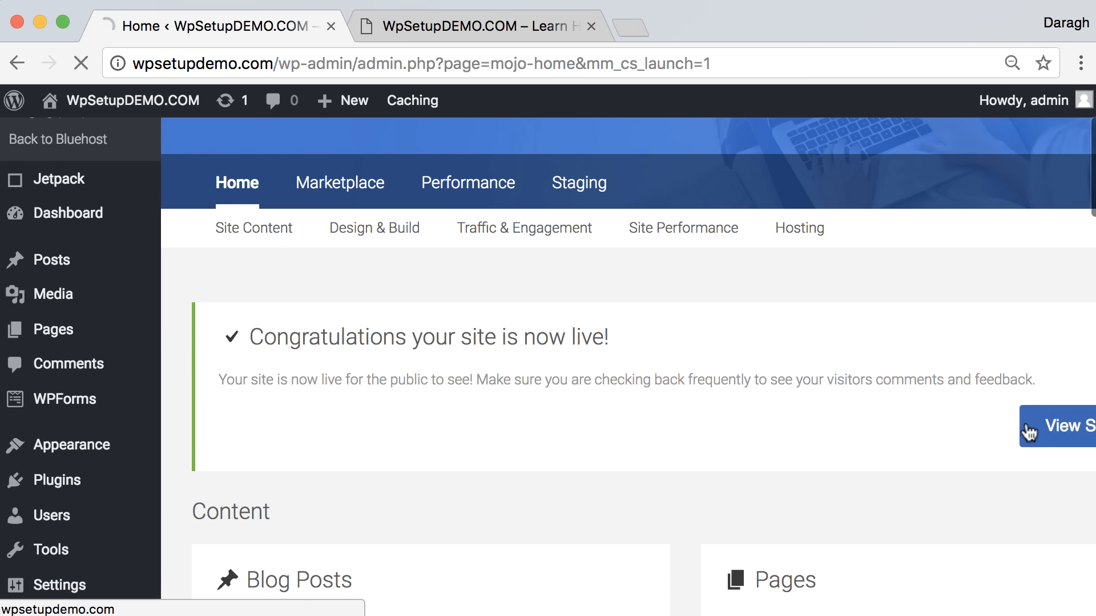
pyautogui.scroll(-3, 464, 265)
pyautogui.scroll(2, 464, 265)
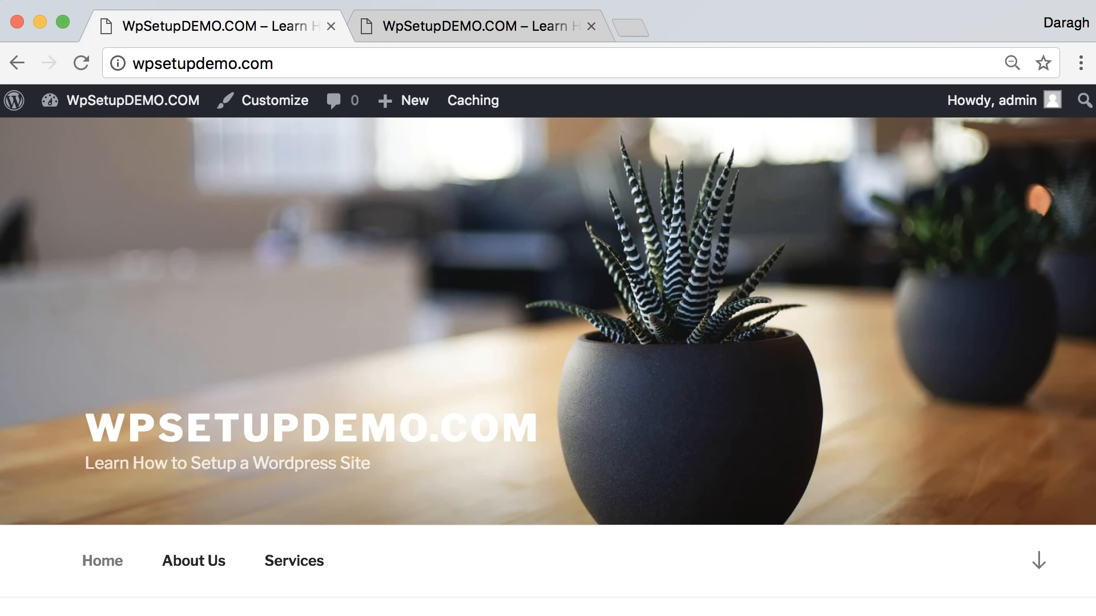
pyautogui.scroll(-3, 242, 468)
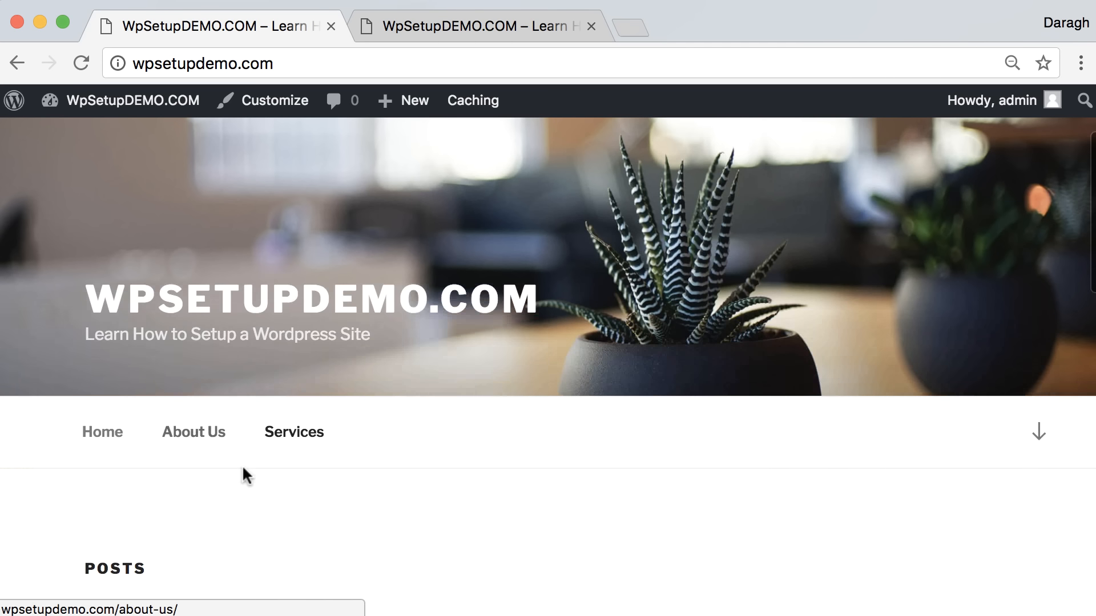
pyautogui.scroll(-3, 242, 411)
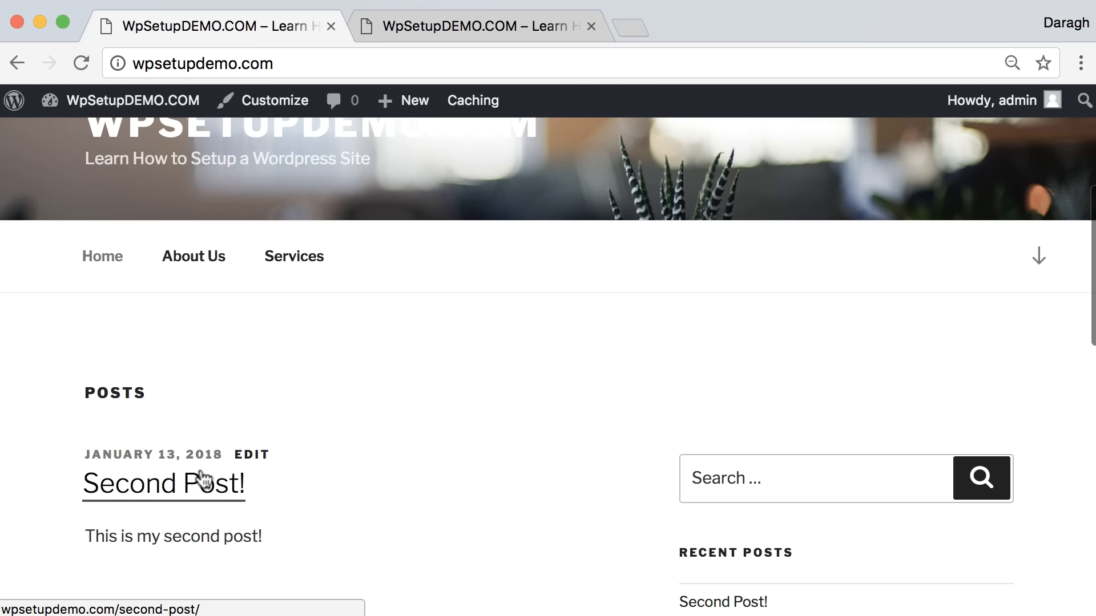
pyautogui.scroll(-3, 207, 465)
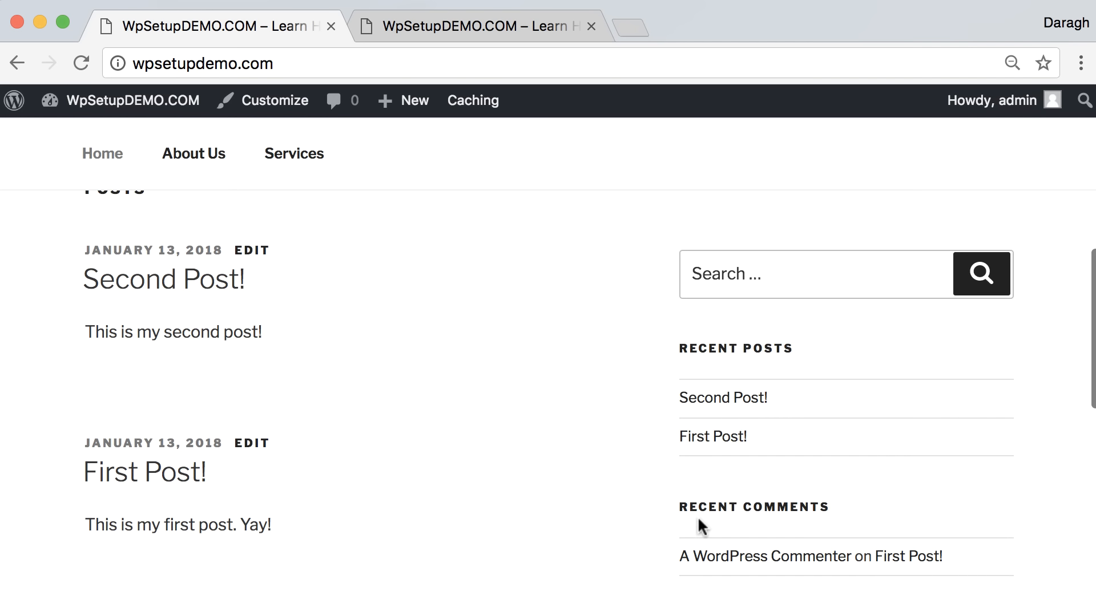
pyautogui.scroll(6, 697, 517)
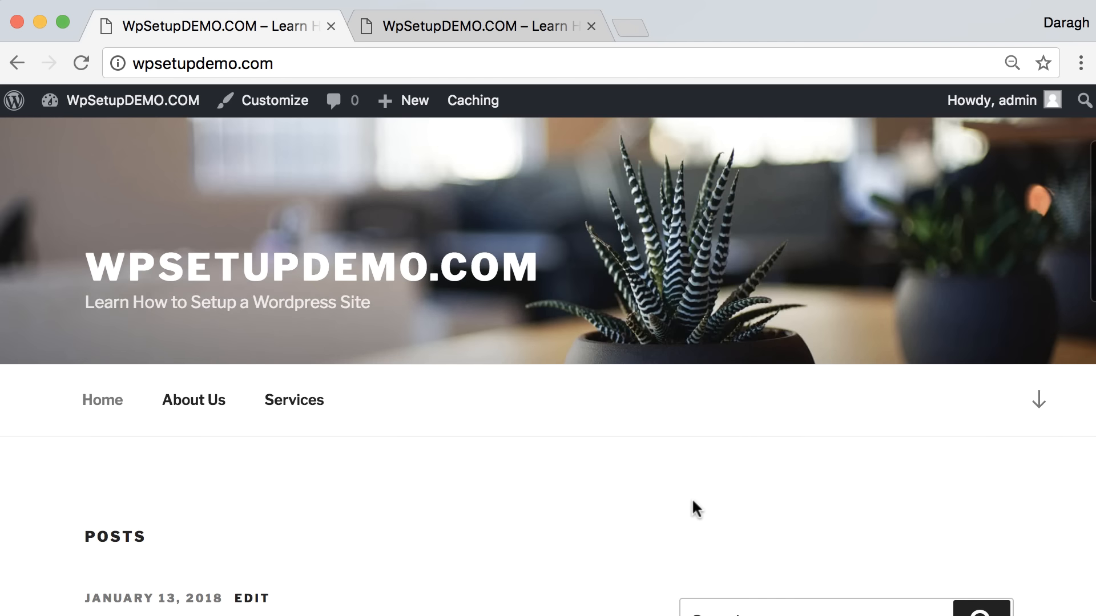
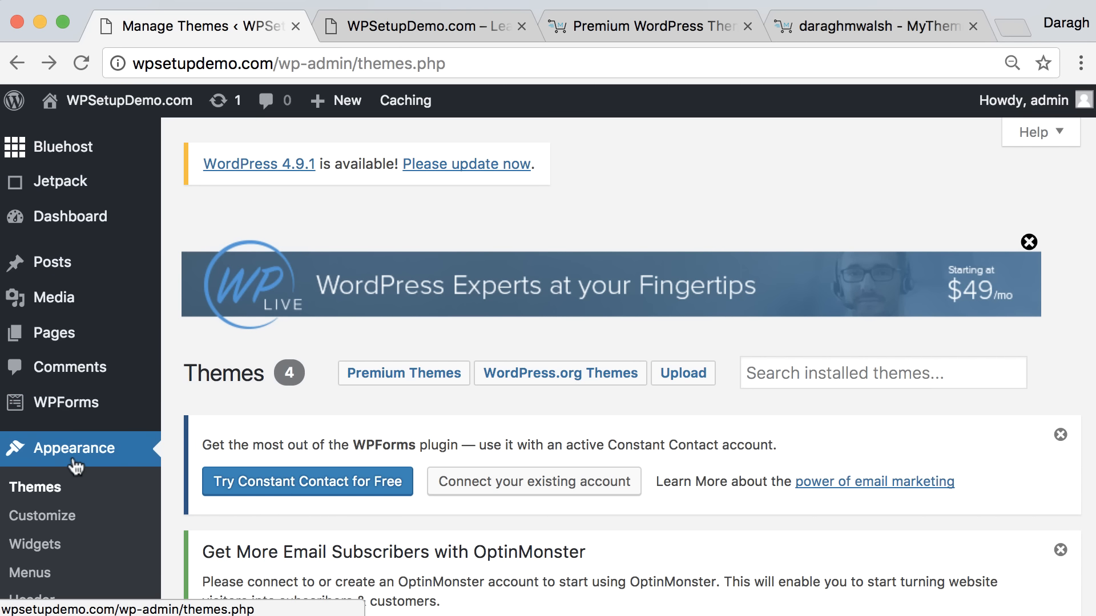
# Step: Review the installed themes in the WordPress admin and look at the site's home page with Twenty Seventeen
pyautogui.scroll(-3, 76, 456)
pyautogui.click(45, 325)
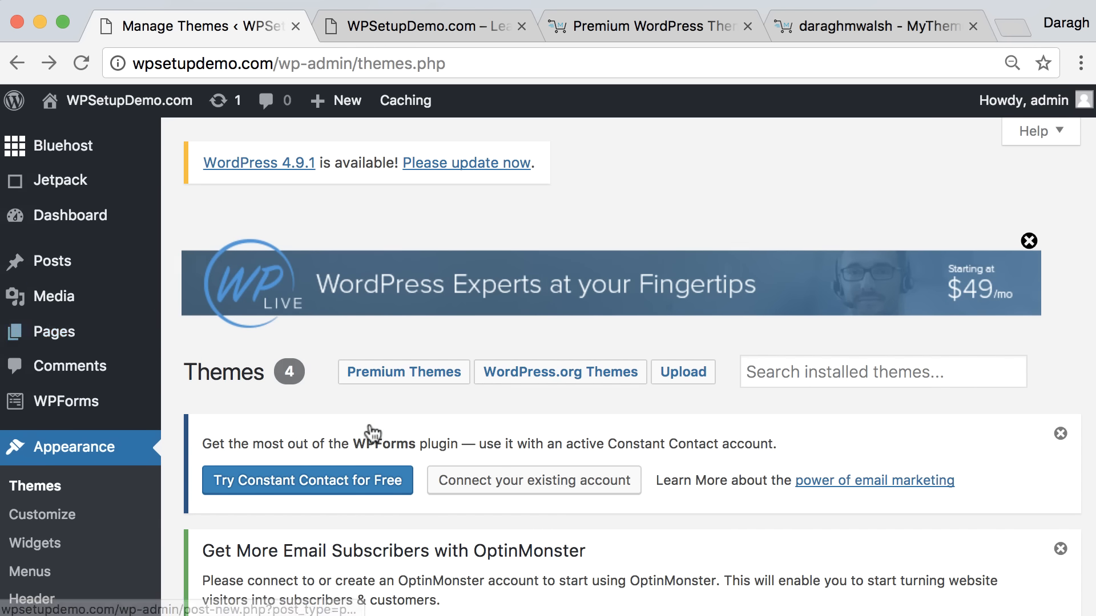
pyautogui.scroll(-5, 369, 425)
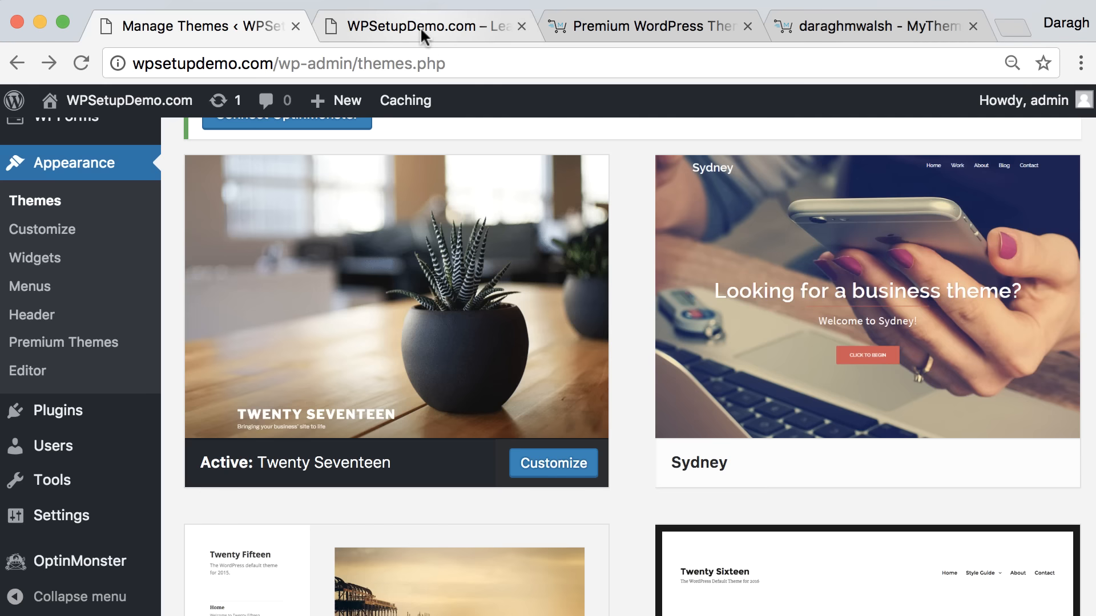
pyautogui.click(420, 26)
pyautogui.scroll(-3, 401, 329)
pyautogui.scroll(5, 401, 328)
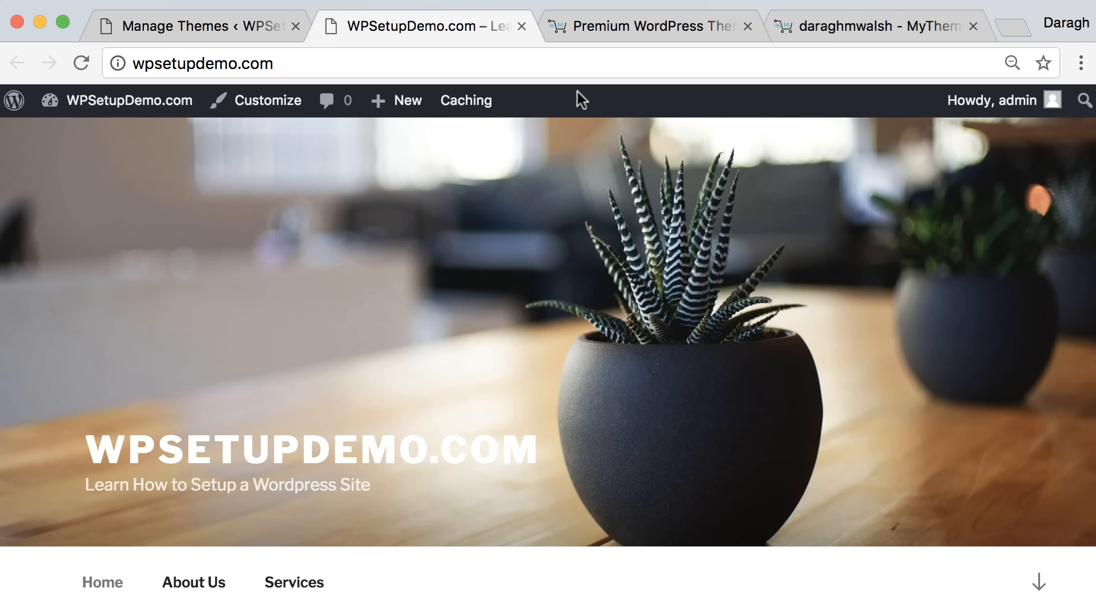
# Step: View the MyThemeShop home page and read through the support topics and replies on the open community profile
pyautogui.click(594, 30)
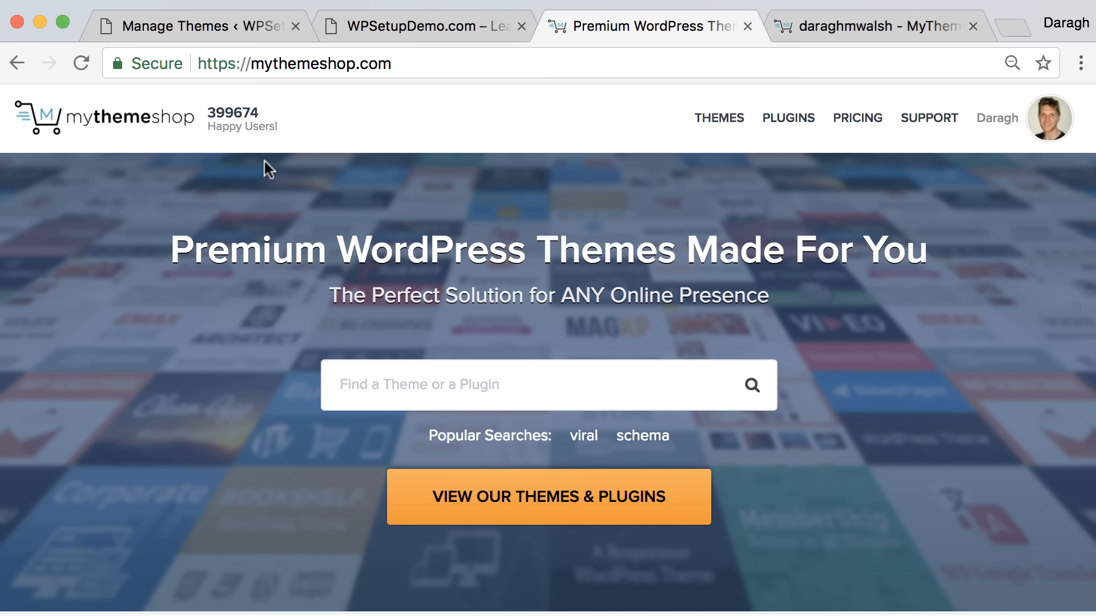
pyautogui.click(843, 27)
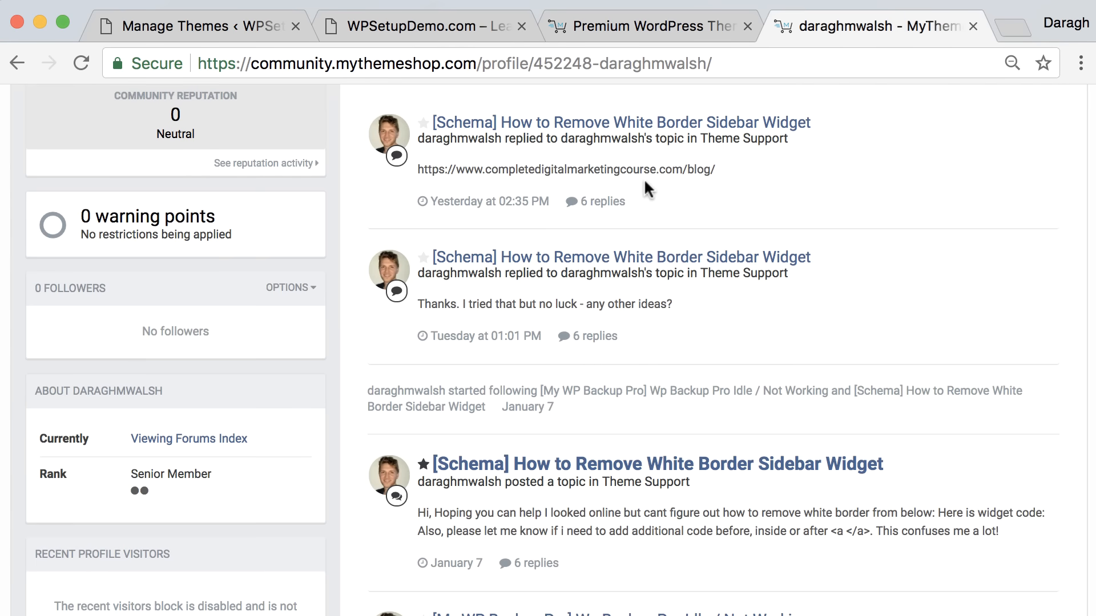
pyautogui.scroll(6, 644, 181)
pyautogui.scroll(-6, 646, 182)
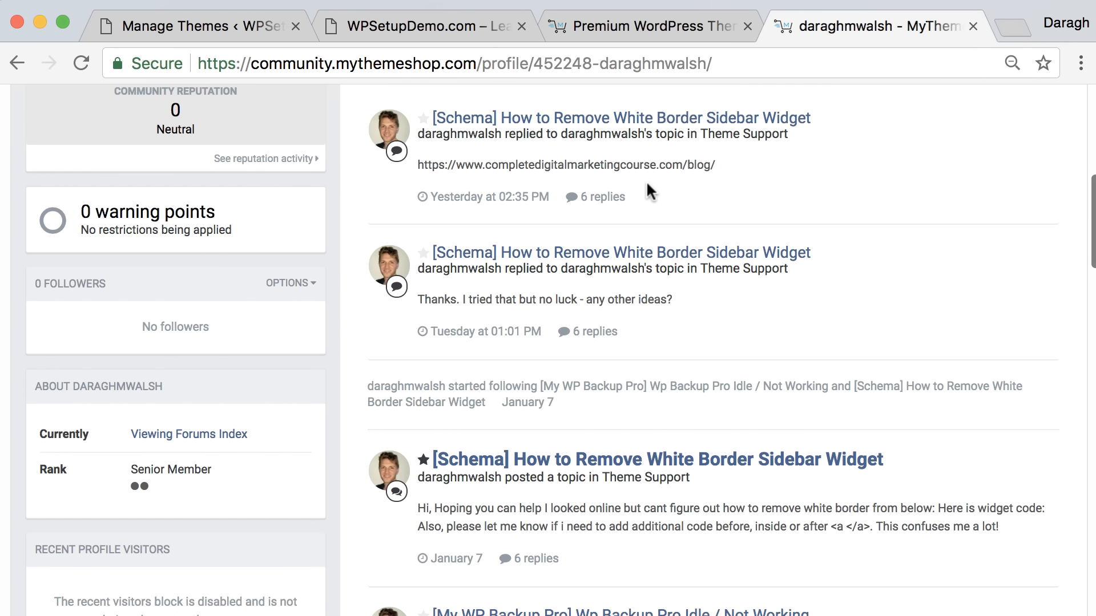
pyautogui.scroll(-10, 646, 180)
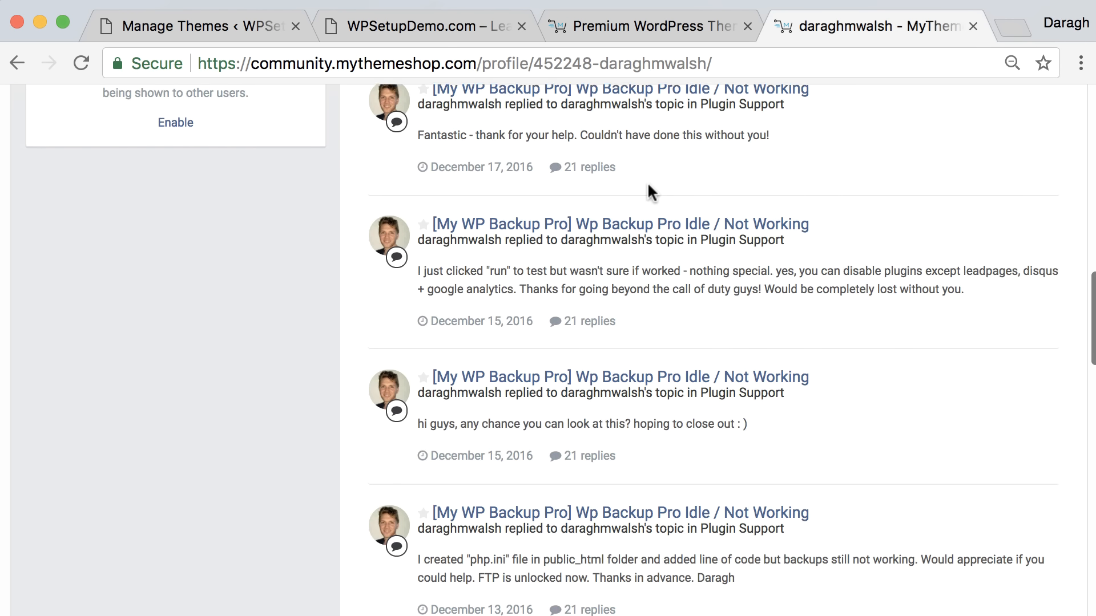
pyautogui.scroll(-4, 648, 185)
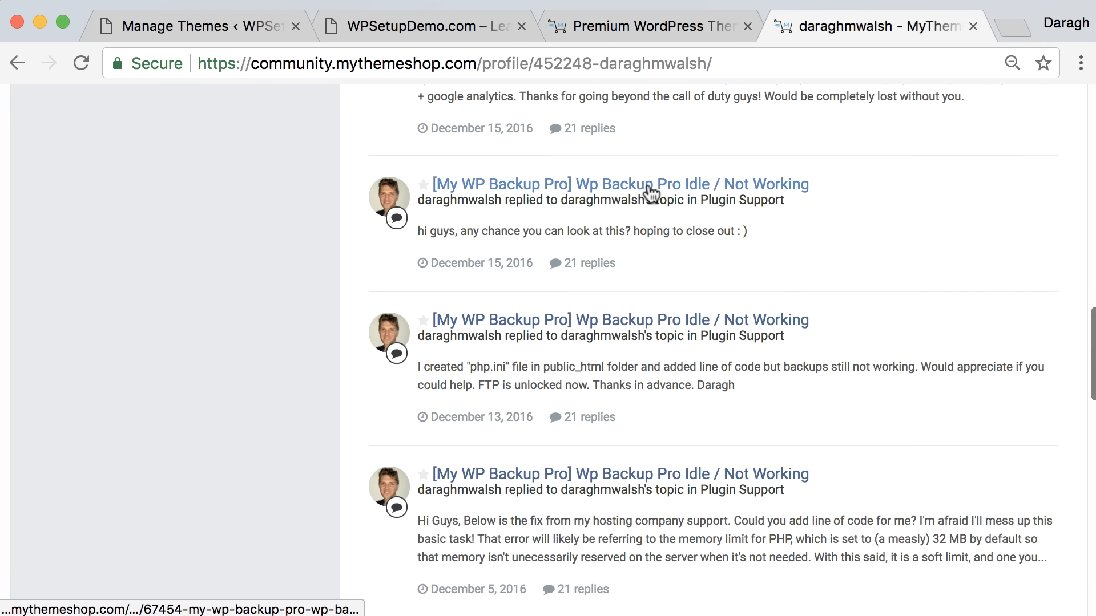
pyautogui.scroll(-2, 648, 186)
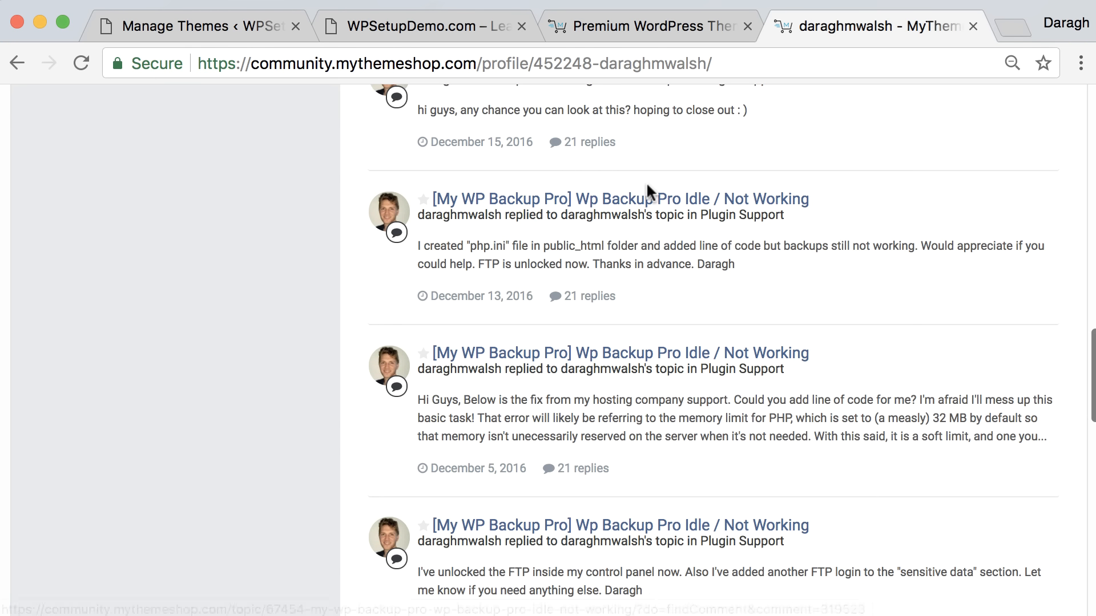
pyautogui.scroll(-2, 647, 184)
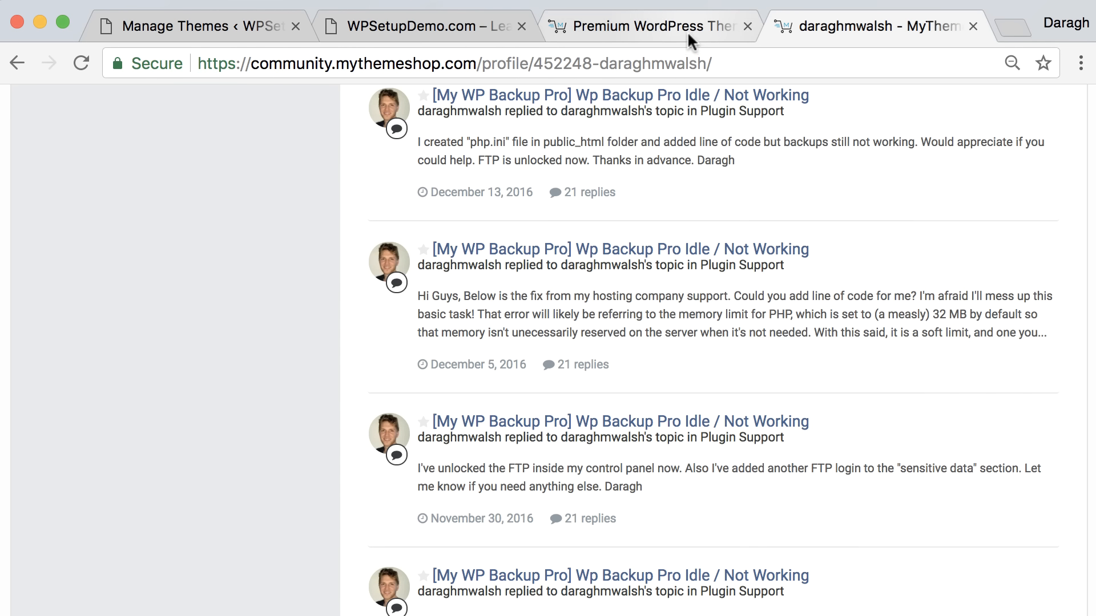
pyautogui.scroll(10, 704, 146)
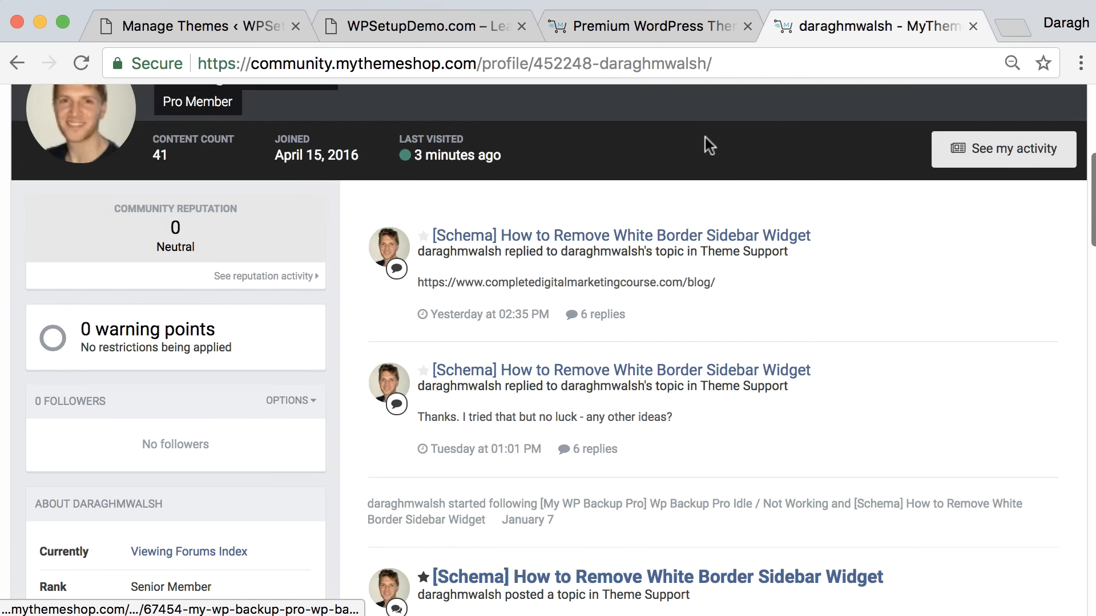
pyautogui.scroll(6, 704, 137)
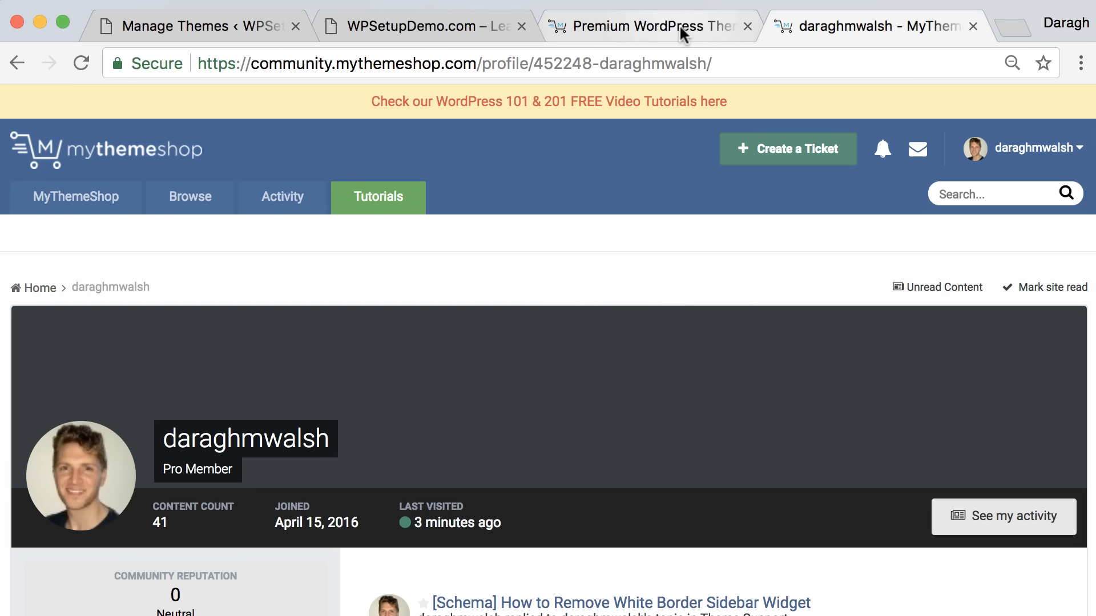
# Step: Open MyThemeShop's theme catalogue, filter it by the eCommerce category and browse the listed themes
pyautogui.click(679, 26)
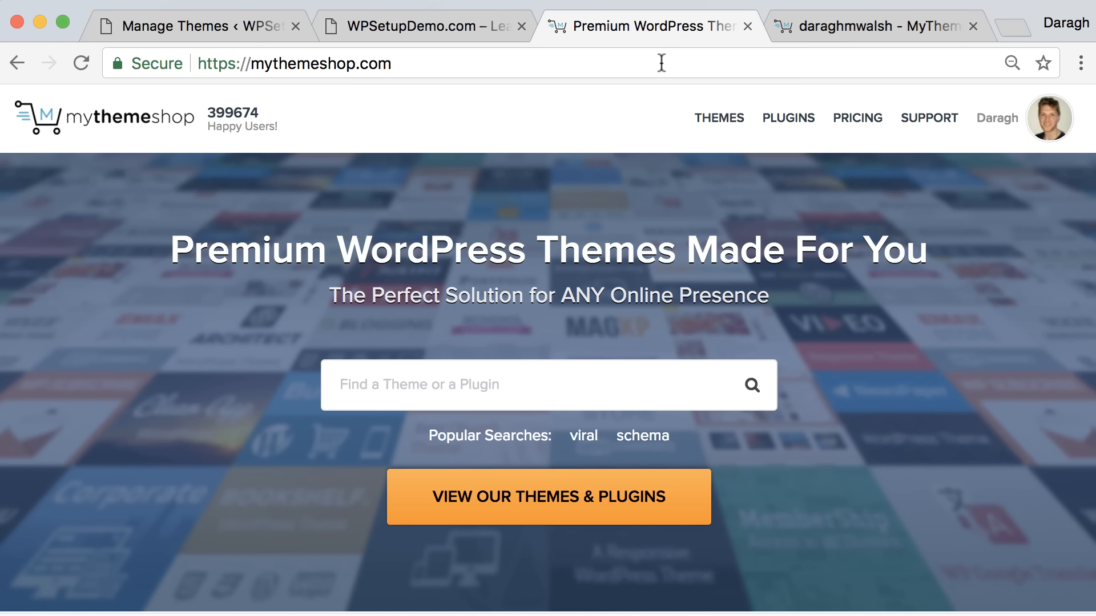
pyautogui.click(700, 119)
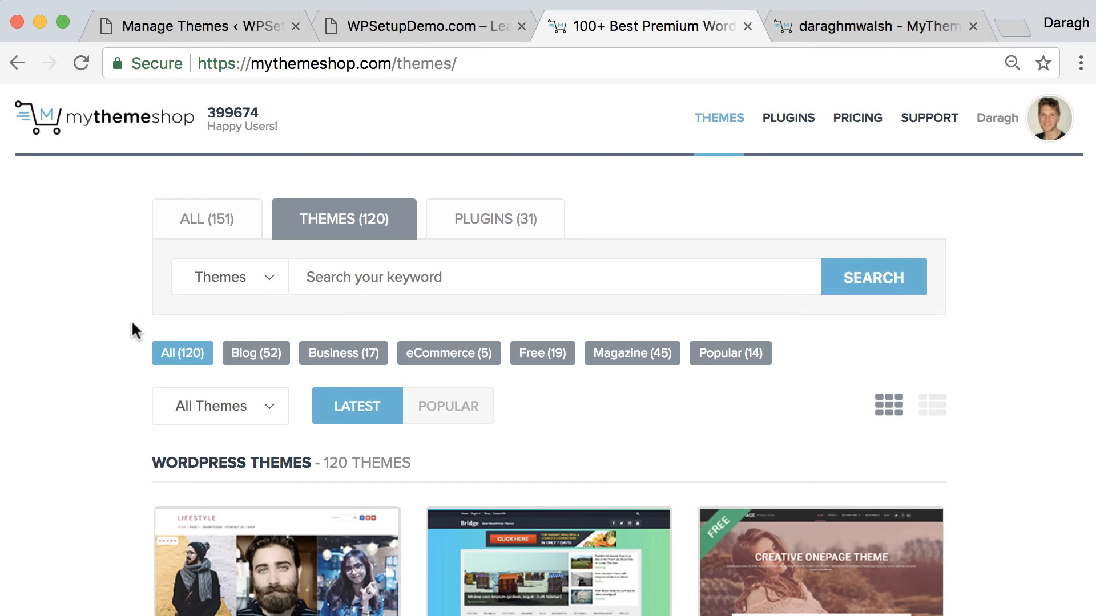
pyautogui.scroll(-3, 125, 318)
pyautogui.click(456, 273)
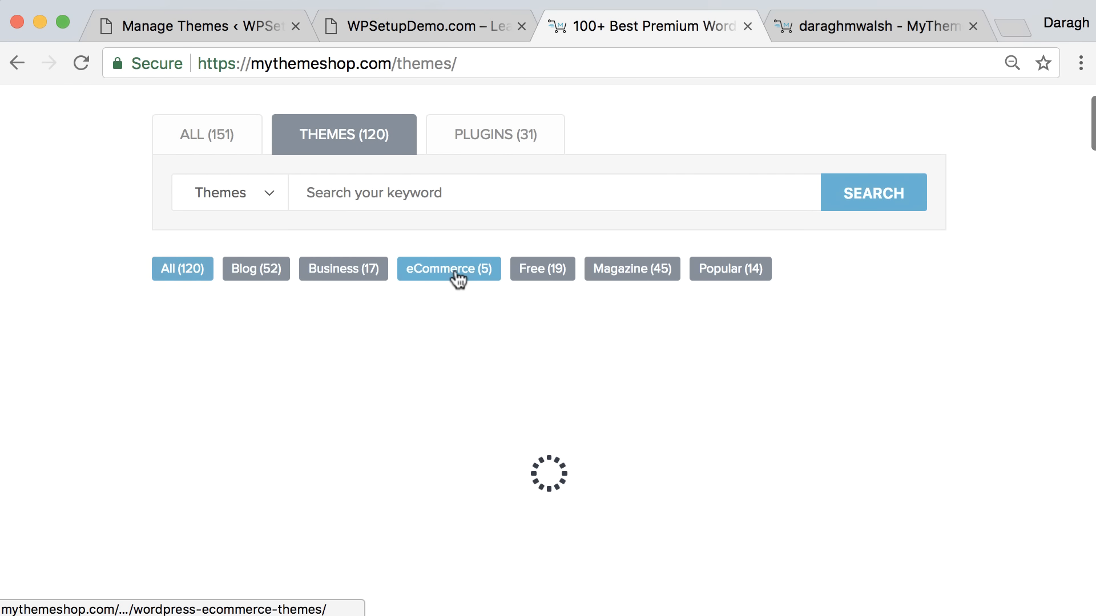
pyautogui.scroll(-5, 97, 308)
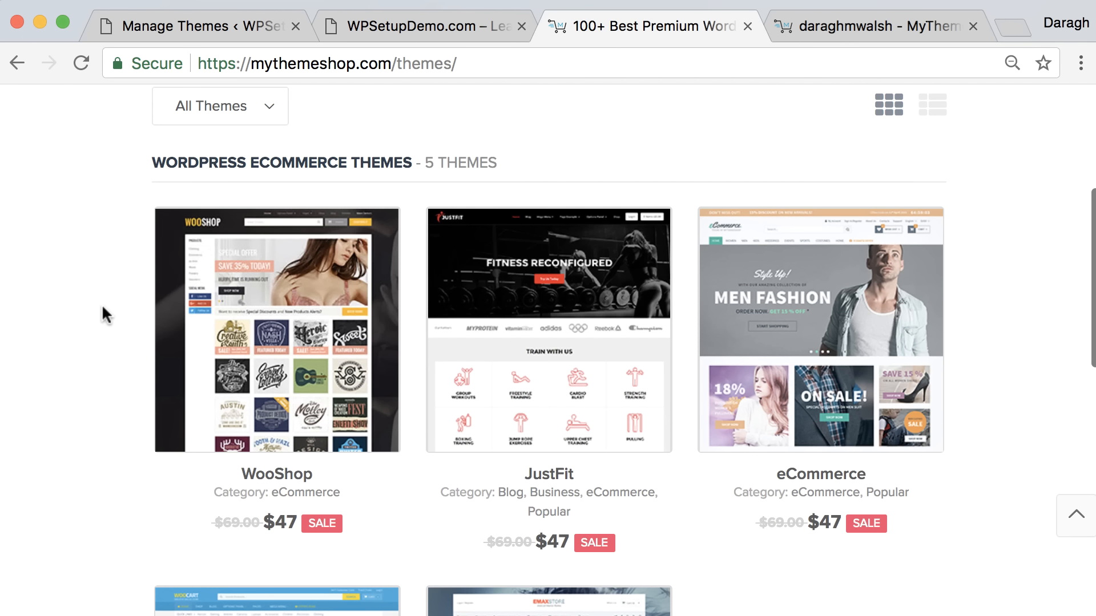
pyautogui.scroll(-1, 101, 304)
pyautogui.moveTo(883, 375)
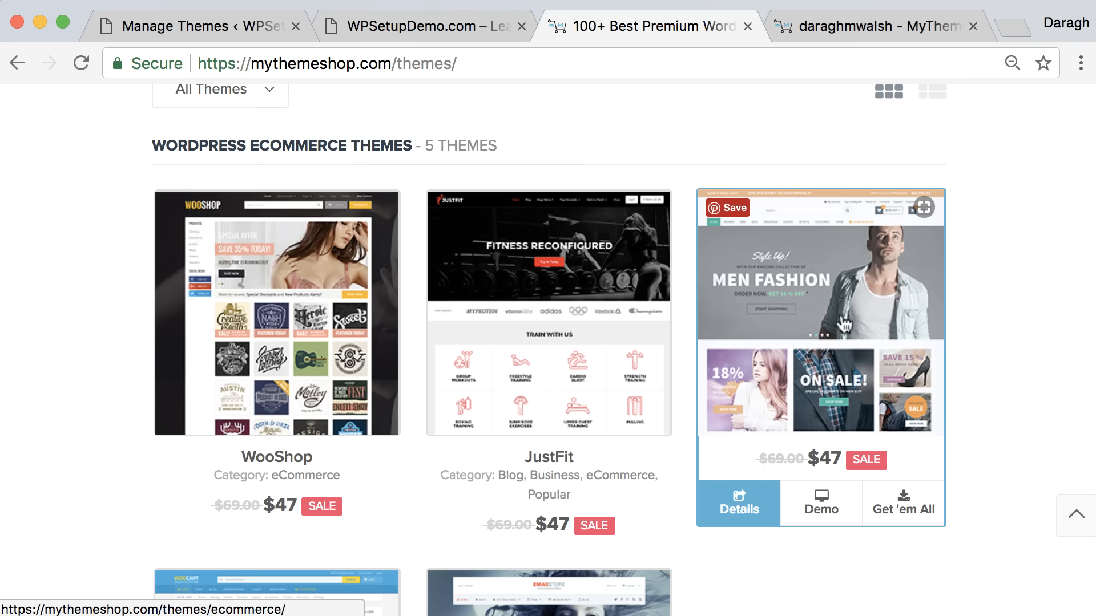
# Step: Compare the demo site's home page with the eCommerce themes on MyThemeShop
pyautogui.click(443, 35)
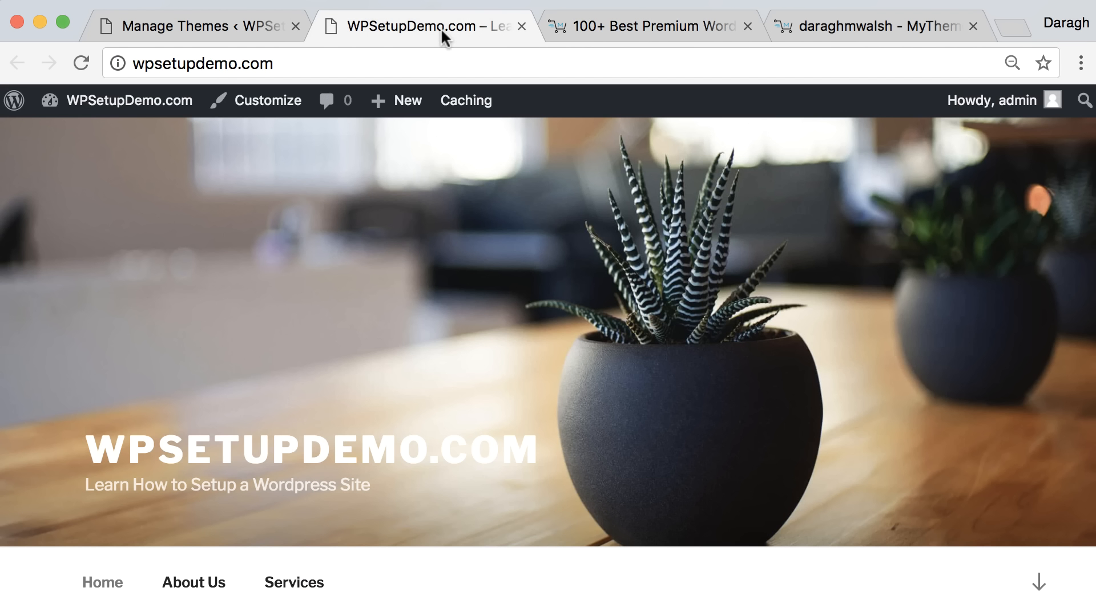
pyautogui.click(643, 32)
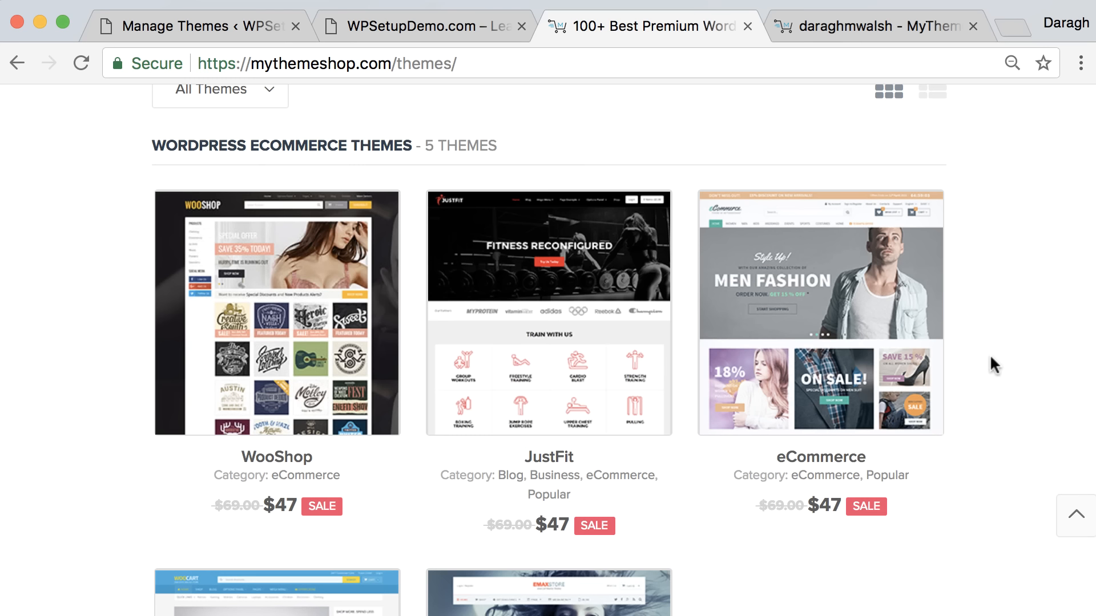
pyautogui.moveTo(823, 468)
# Step: Search the MyThemeShop theme catalogue for "schema"
pyautogui.scroll(5, 118, 396)
pyautogui.scroll(-3, 189, 381)
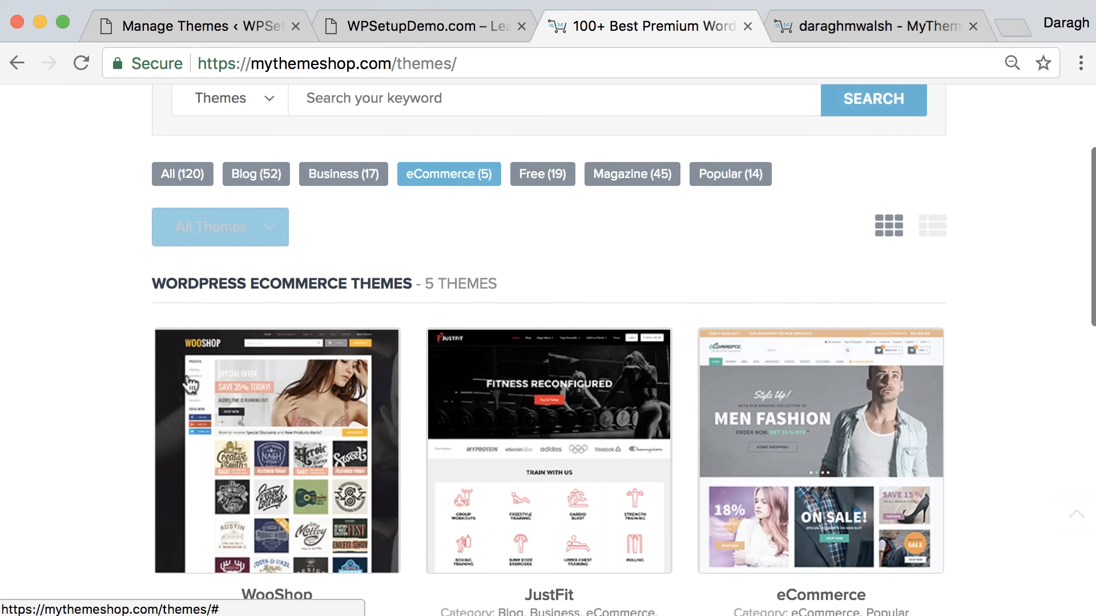
pyautogui.scroll(3, 186, 280)
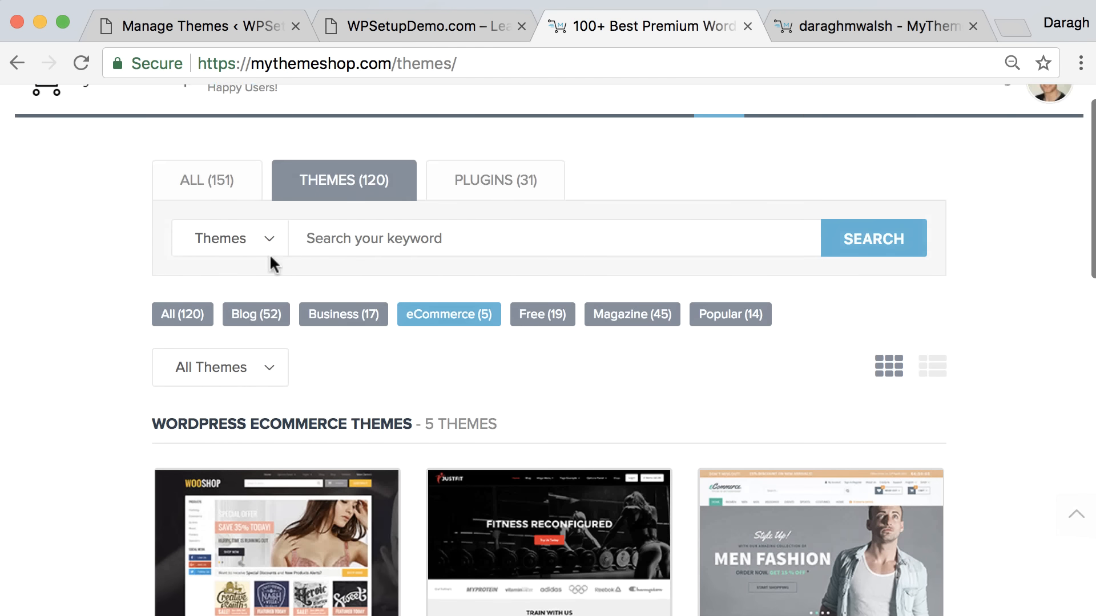
pyautogui.click(398, 273)
pyautogui.write('schema')
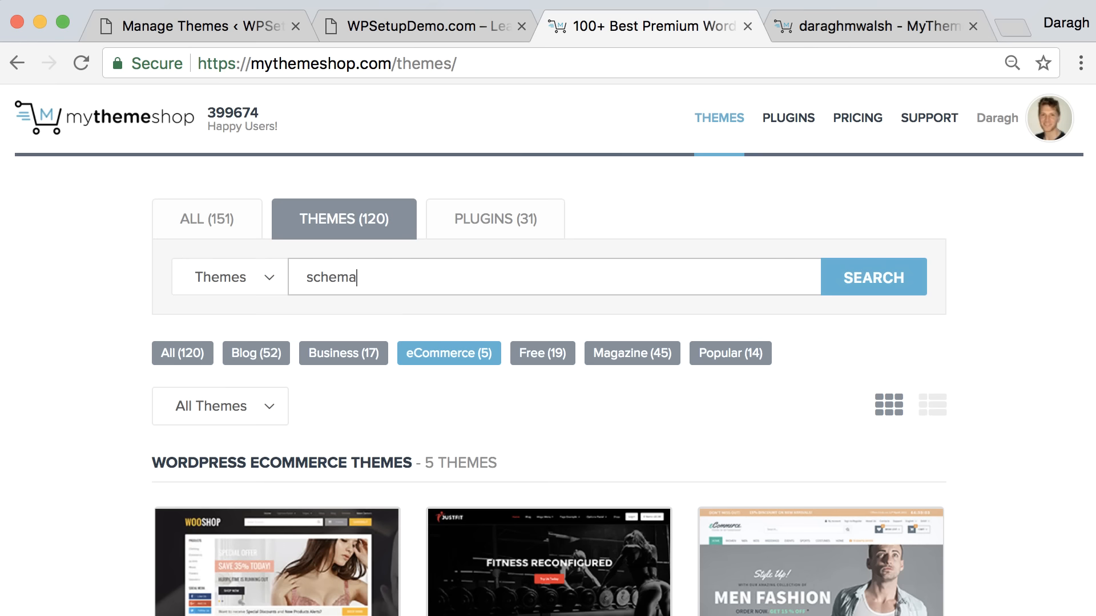
pyautogui.press('Return')
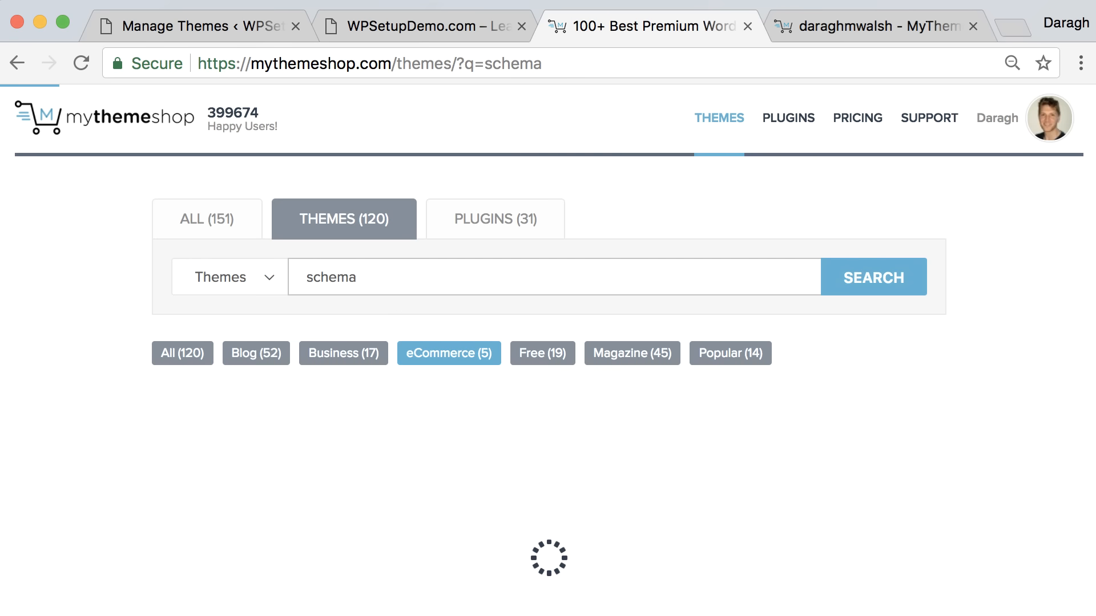
# Step: Browse the most popular products and open the Schema theme's details page
pyautogui.scroll(-5, 197, 360)
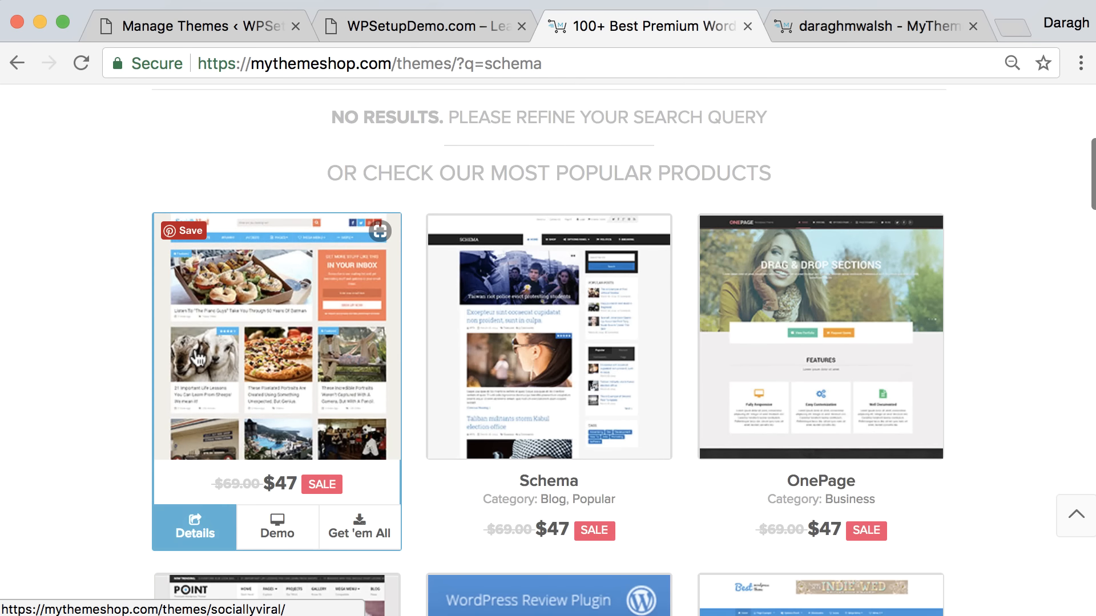
pyautogui.scroll(-7, 199, 360)
pyautogui.scroll(6, 199, 359)
pyautogui.click(529, 306)
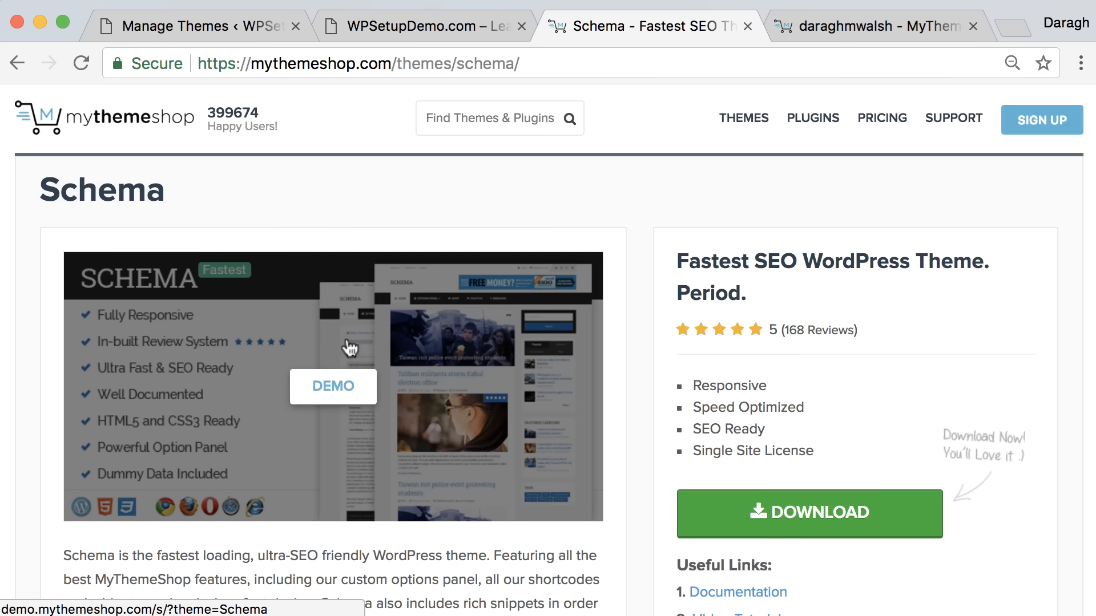
# Step: Open the Schema theme's Default demo and look through its homepage
pyautogui.click(331, 383)
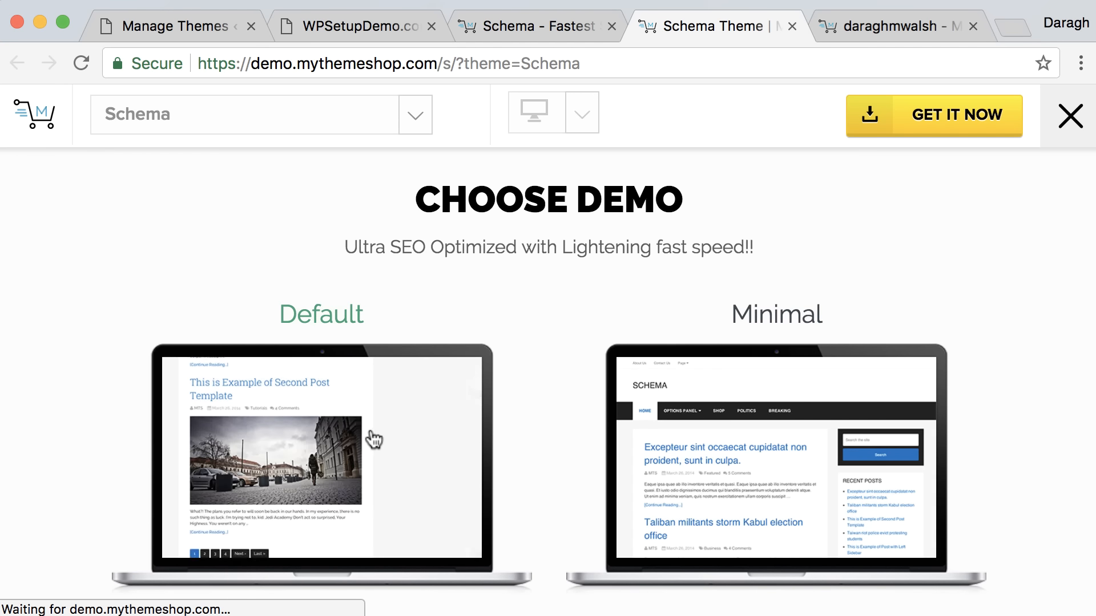
pyautogui.scroll(-5, 360, 433)
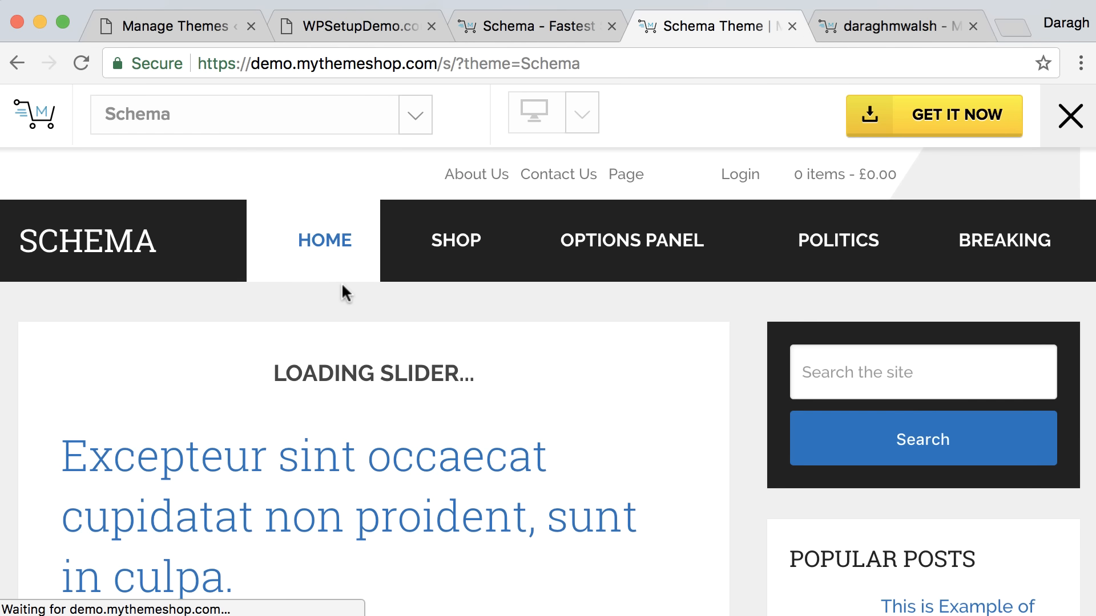
pyautogui.scroll(-10, 545, 354)
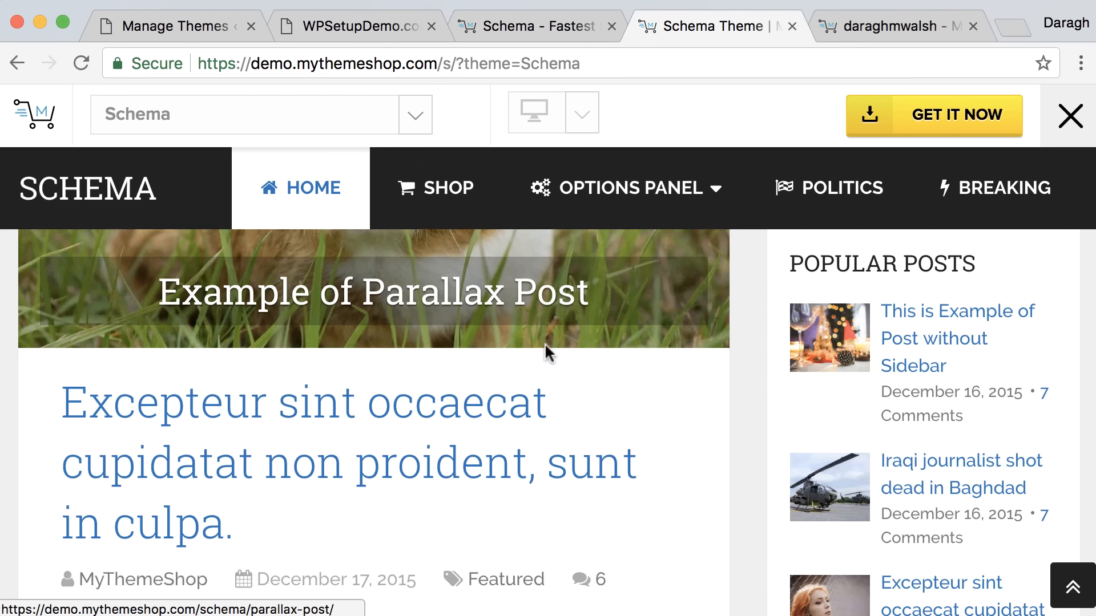
pyautogui.scroll(-5, 551, 355)
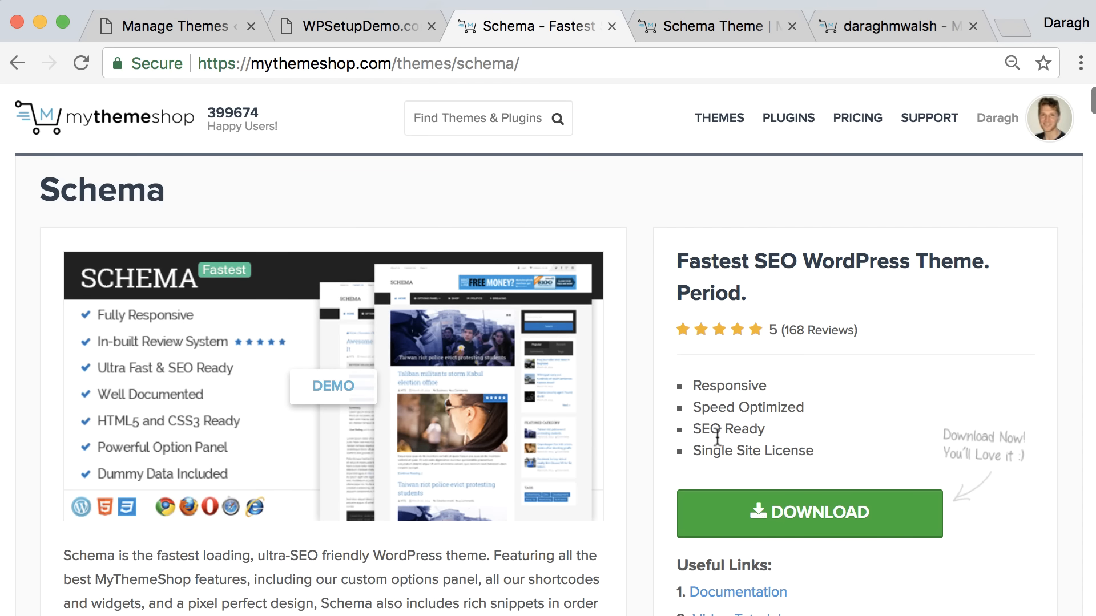
# Step: Search the themes and plugins for "corporate" and open the Corporate theme's details page
pyautogui.click(458, 120)
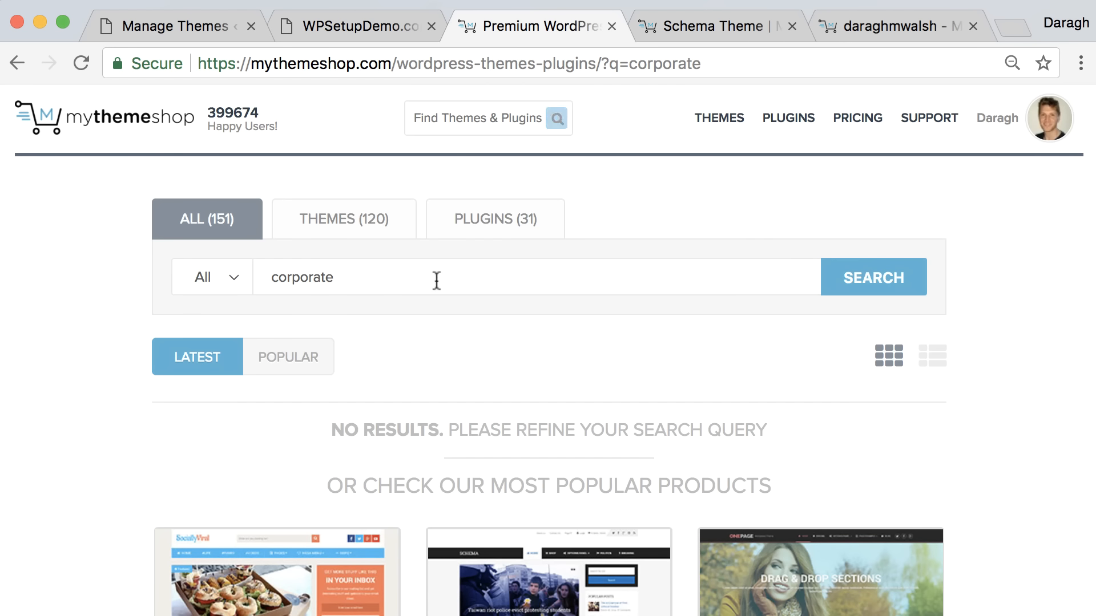
pyautogui.scroll(-1, 442, 318)
pyautogui.scroll(-10, 442, 318)
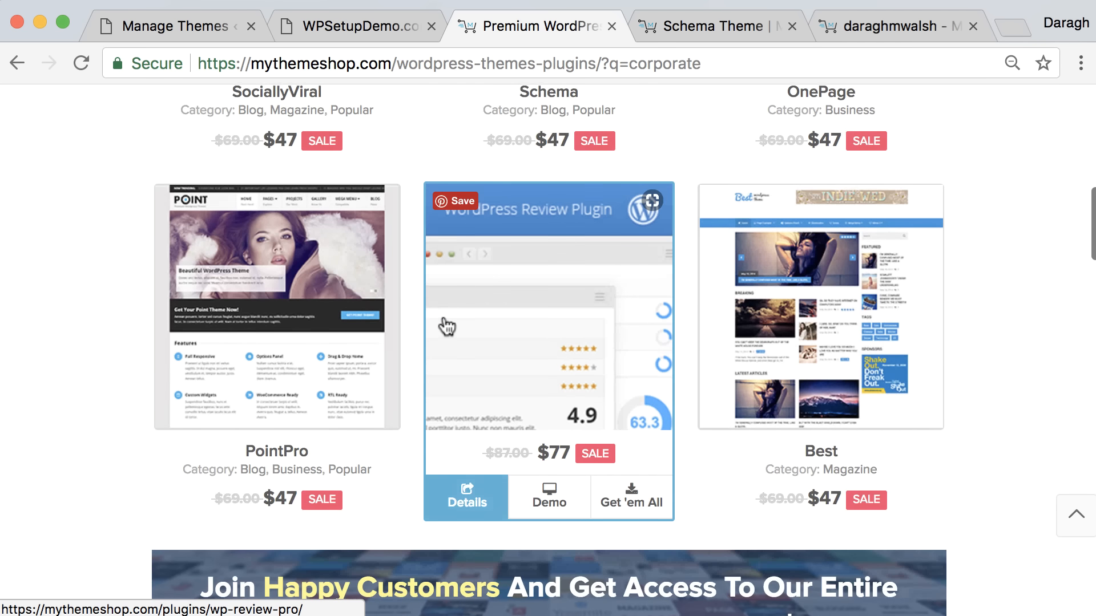
pyautogui.scroll(-8, 447, 326)
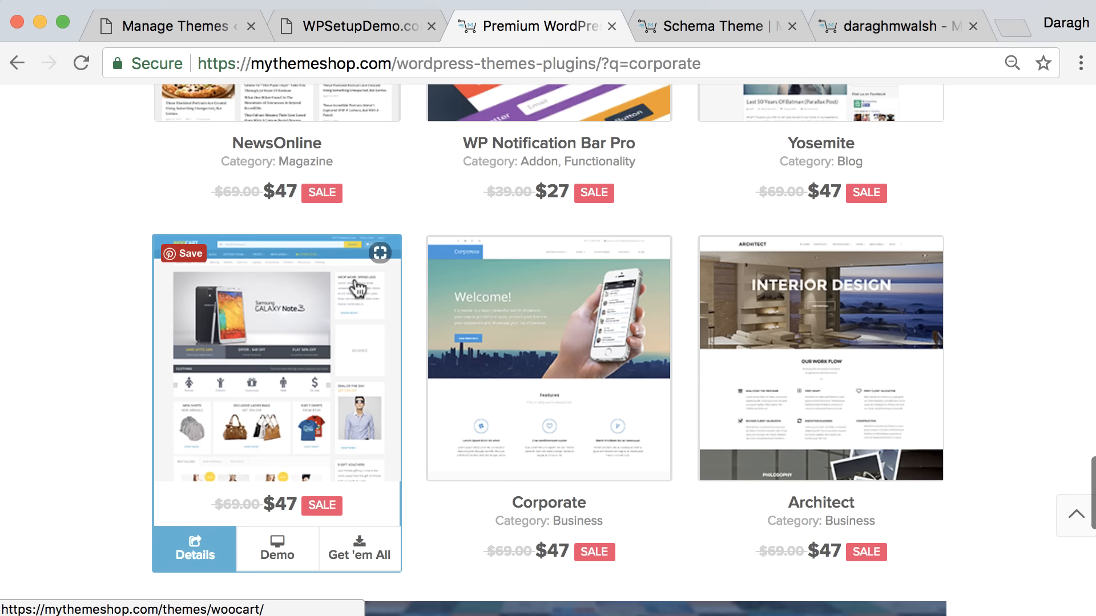
pyautogui.click(532, 335)
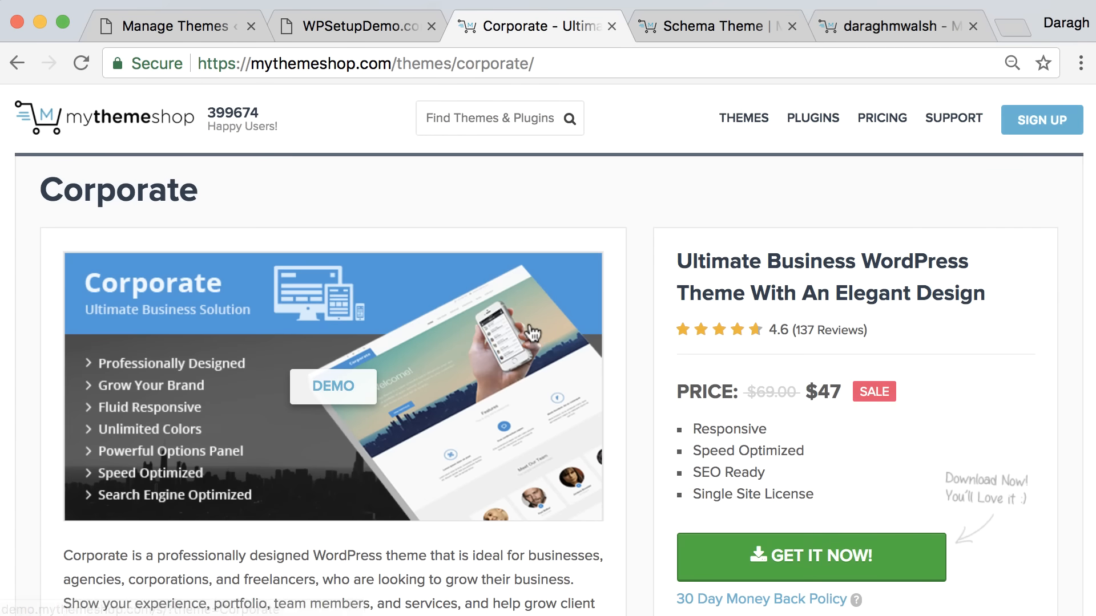
# Step: Open the Corporate Default demo and examine its homepage sections, from the features down to the pricing tables
pyautogui.click(355, 384)
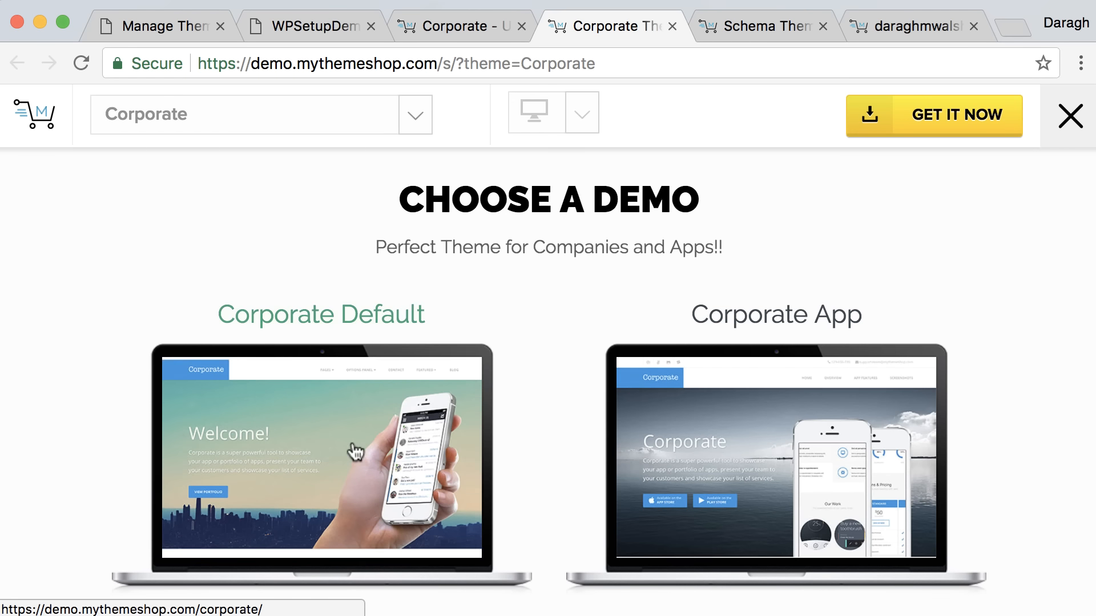
pyautogui.click(357, 448)
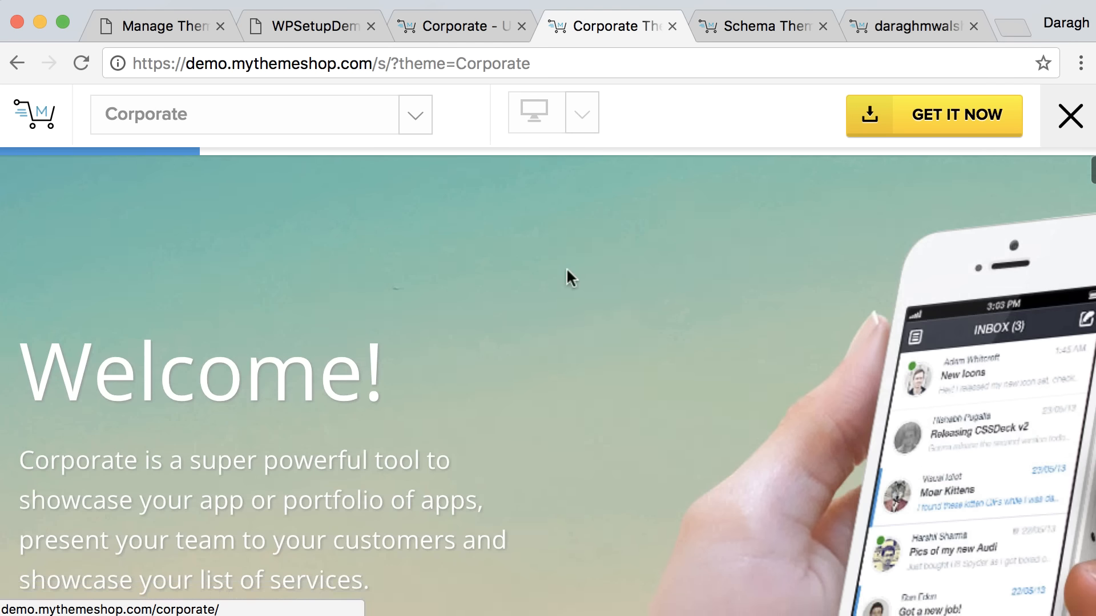
pyautogui.scroll(-15, 566, 267)
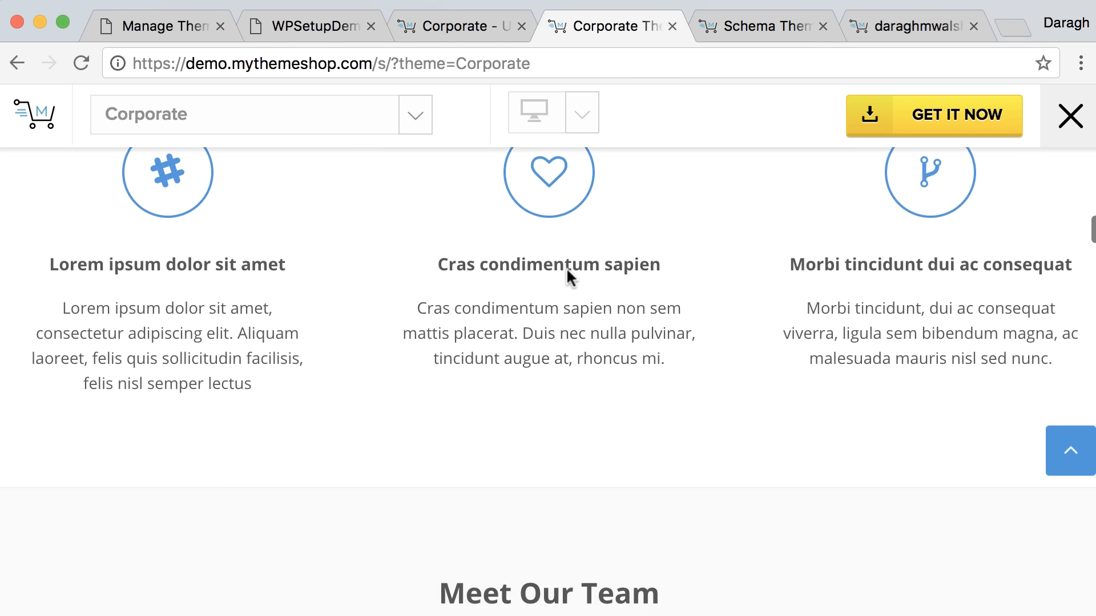
pyautogui.scroll(-15, 567, 271)
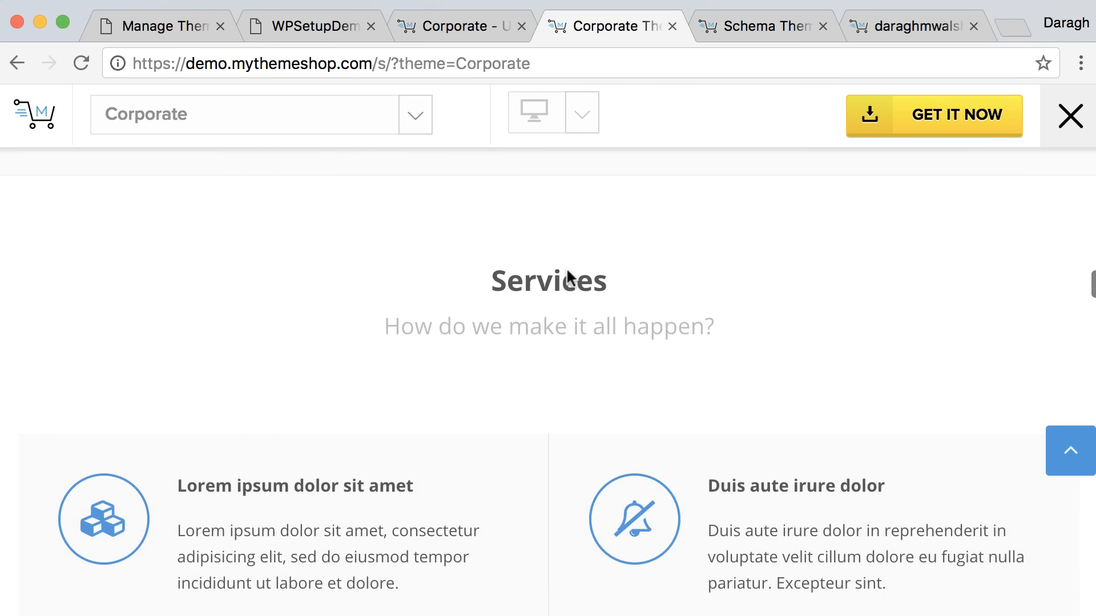
pyautogui.scroll(-15, 567, 278)
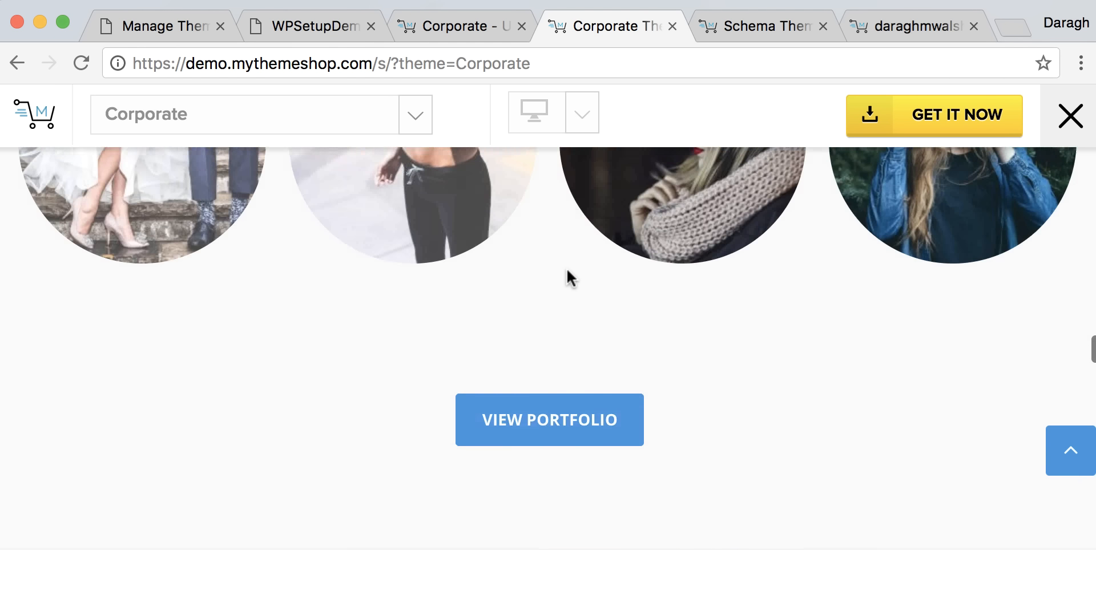
pyautogui.scroll(-12, 567, 272)
pyautogui.scroll(3, 567, 272)
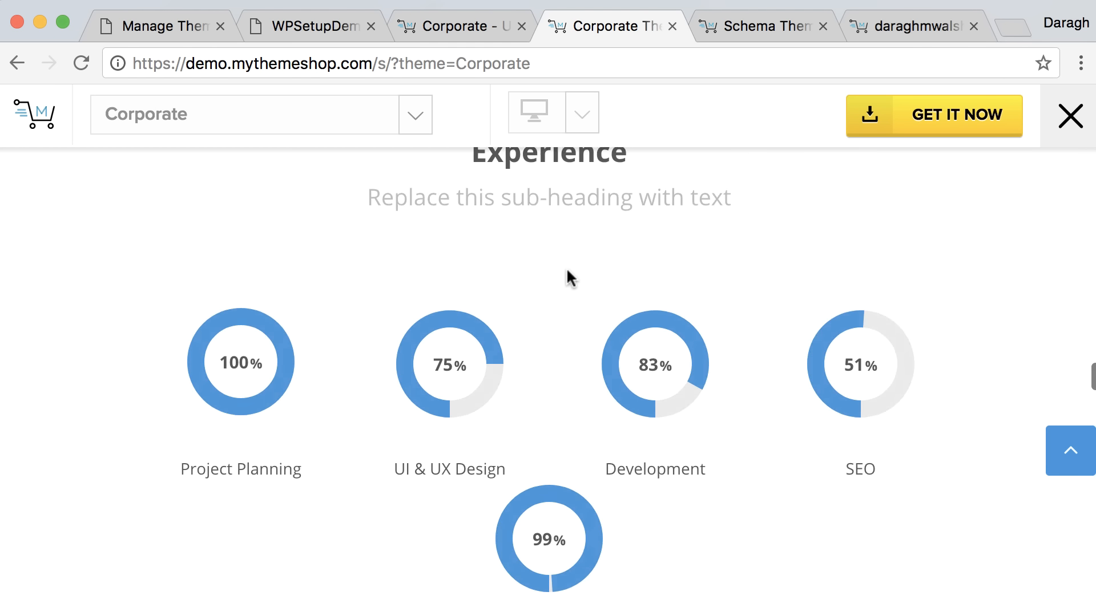
pyautogui.scroll(-15, 569, 278)
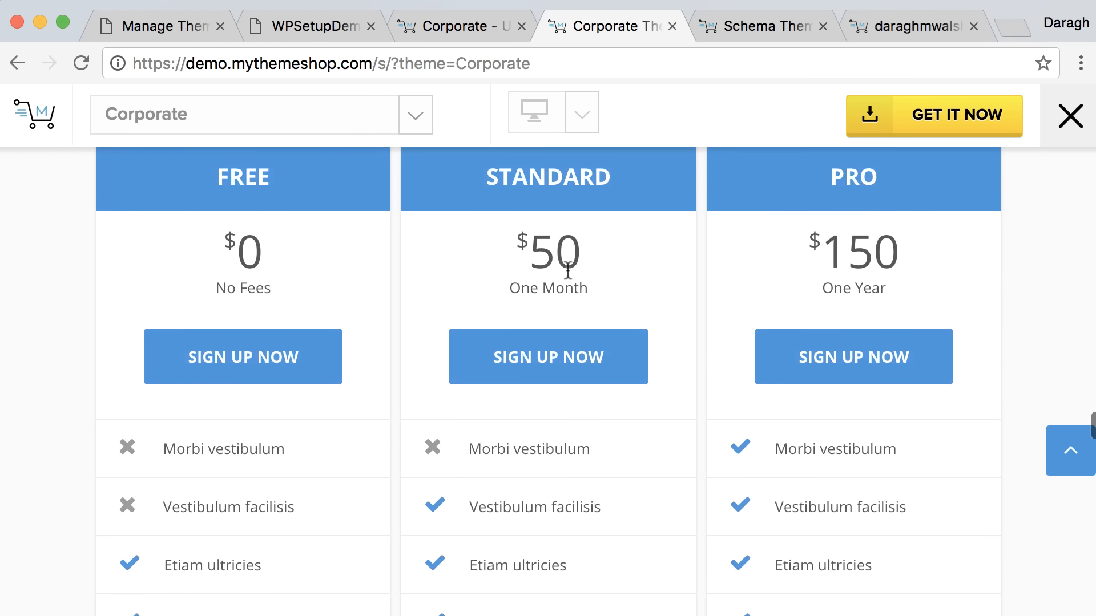
pyautogui.scroll(-2, 568, 269)
pyautogui.scroll(-10, 569, 275)
pyautogui.scroll(20, 570, 278)
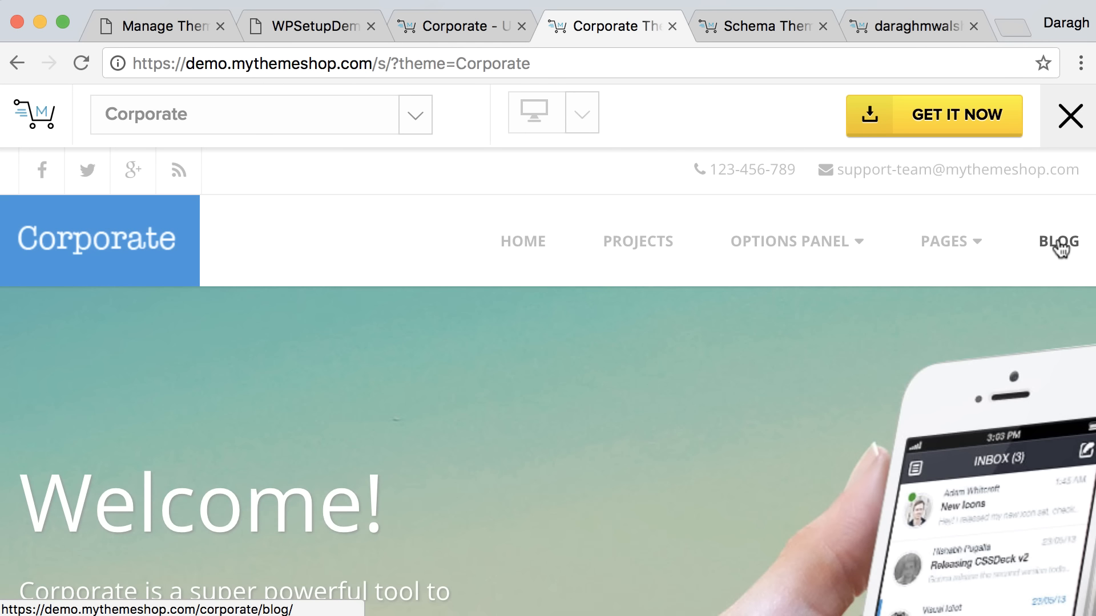
pyautogui.scroll(-1, 1061, 249)
pyautogui.scroll(-1, 1061, 249)
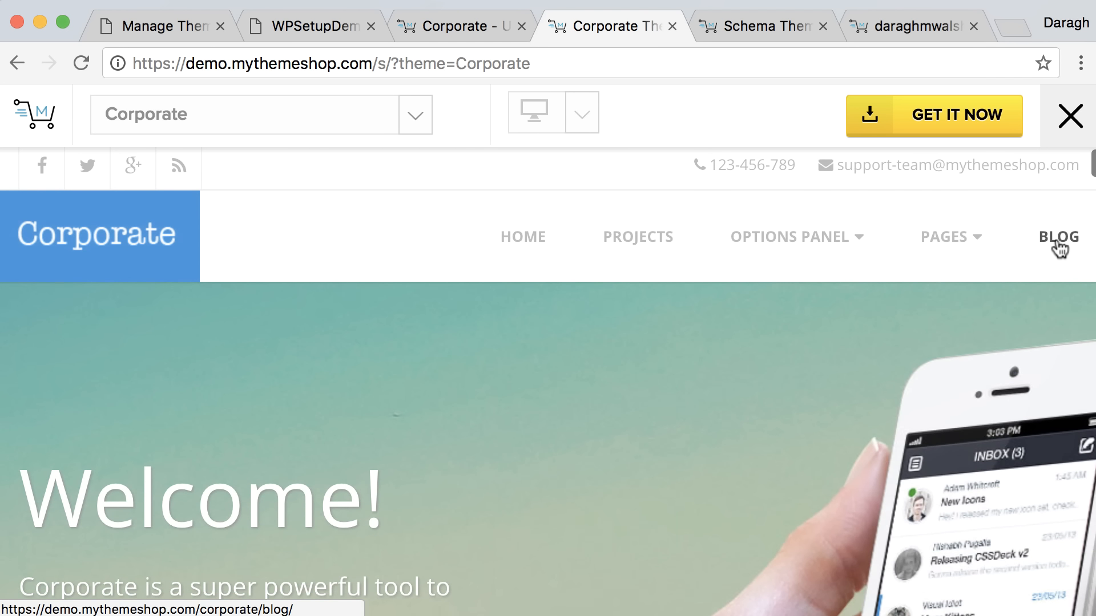
pyautogui.scroll(-1, 1056, 249)
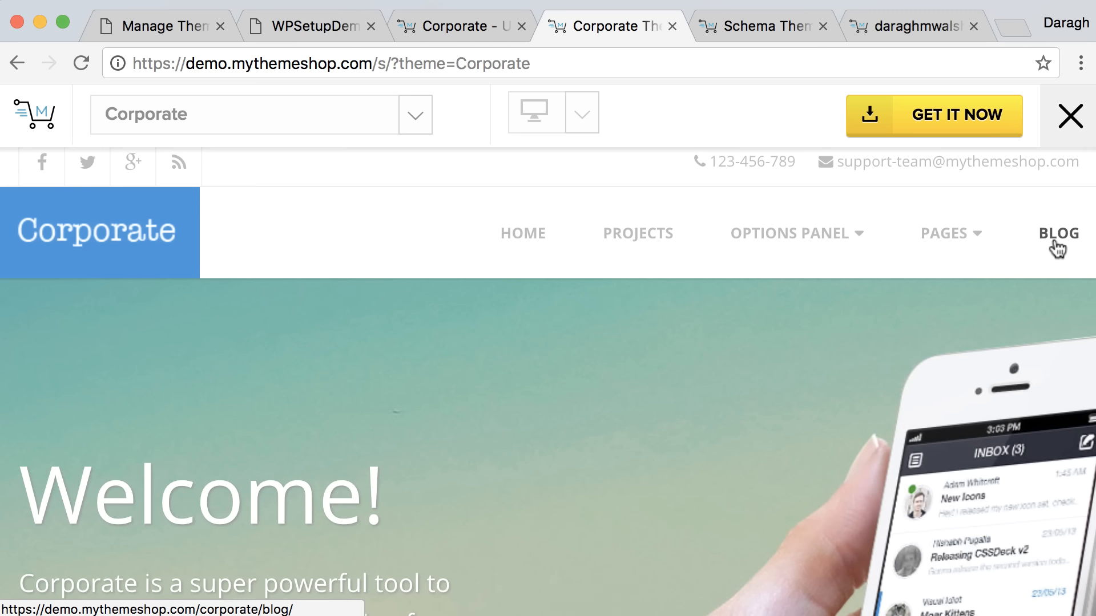
pyautogui.scroll(1, 1054, 246)
pyautogui.scroll(-1, 1048, 249)
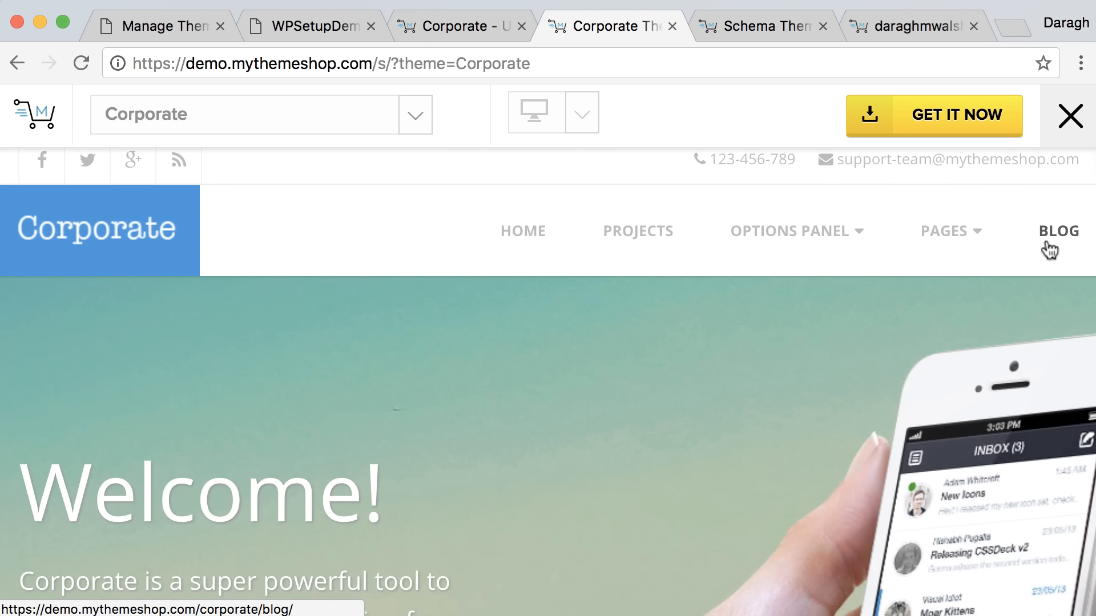
pyautogui.scroll(1, 1049, 249)
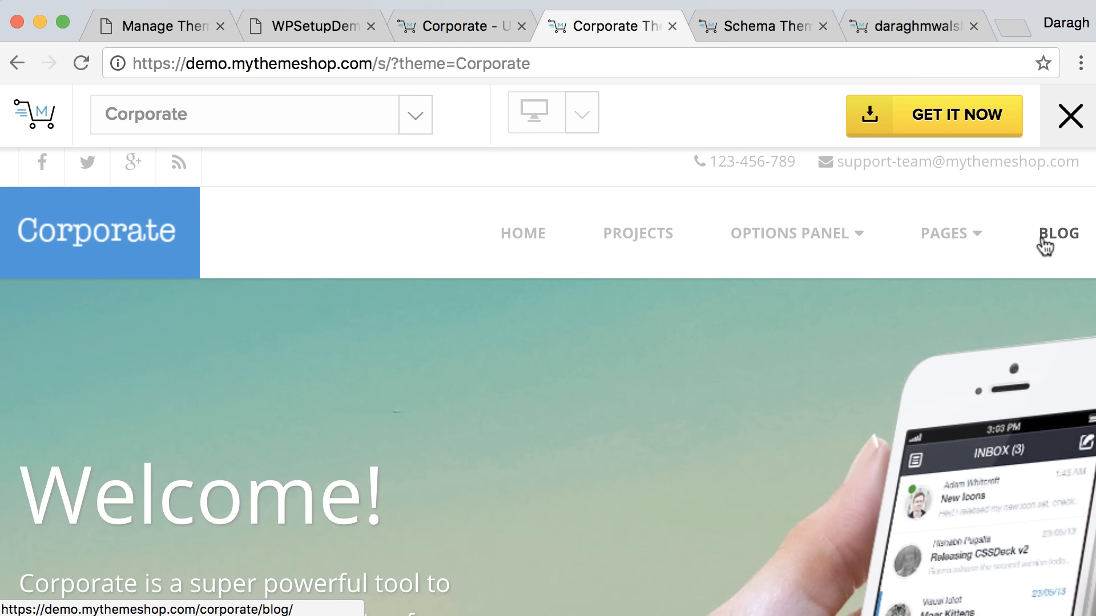
pyautogui.scroll(-1, 1046, 246)
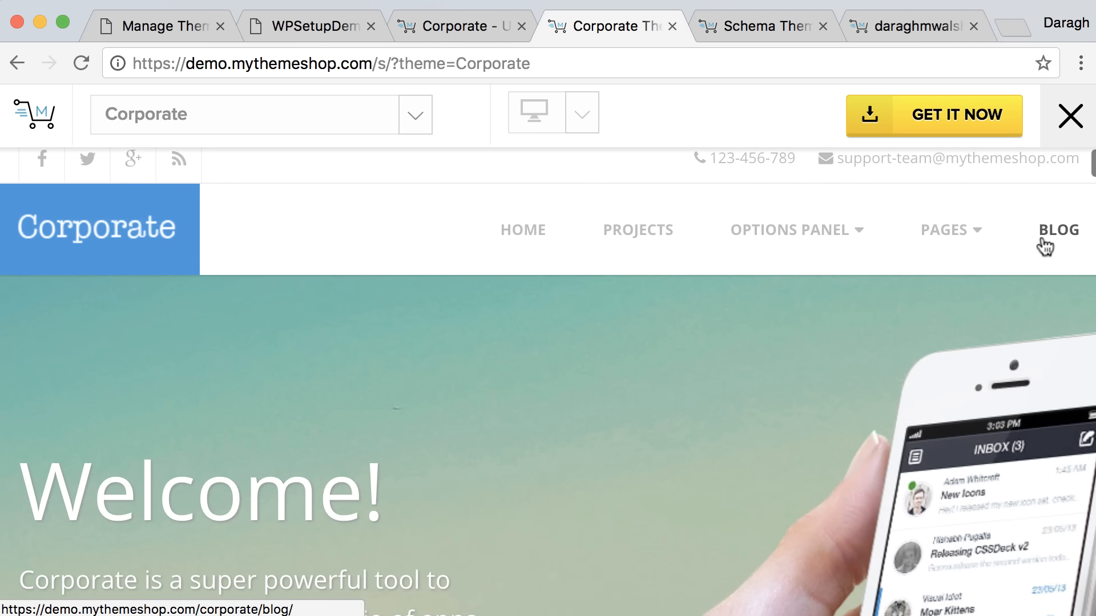
pyautogui.scroll(-1, 1046, 246)
pyautogui.scroll(2, 1045, 246)
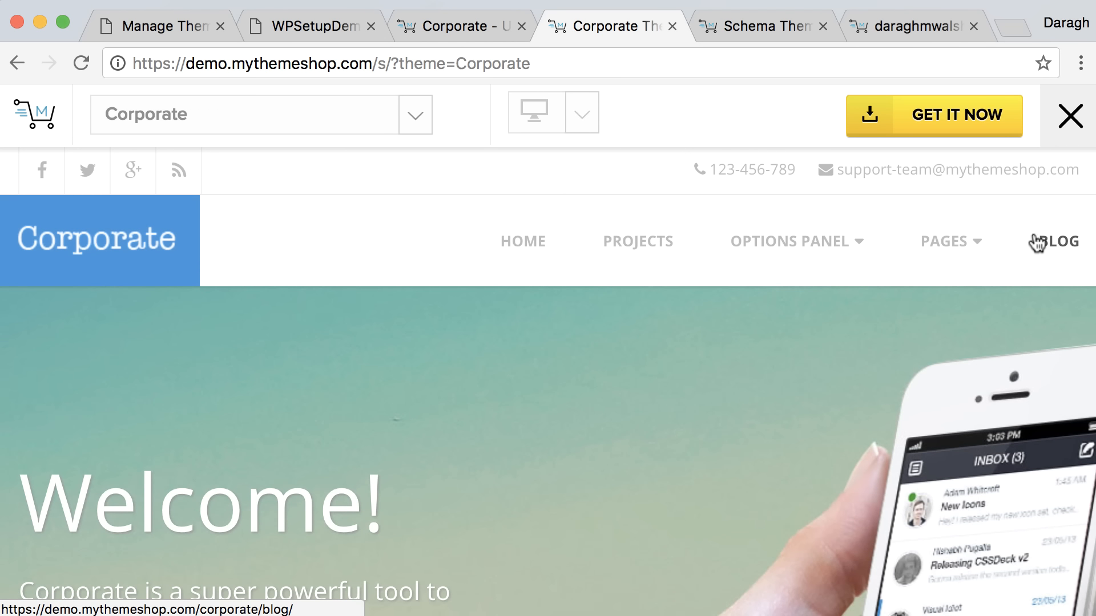
# Step: Order the Corporate theme and proceed from the order review to the credit card payment form
pyautogui.click(925, 117)
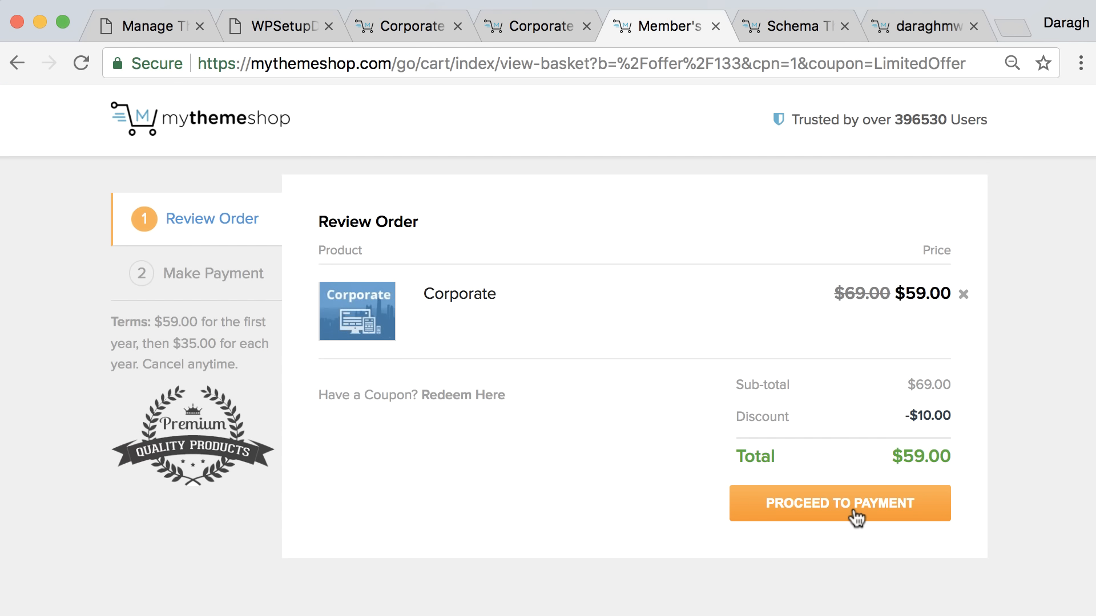
pyautogui.click(856, 518)
pyautogui.click(609, 257)
pyautogui.click(473, 315)
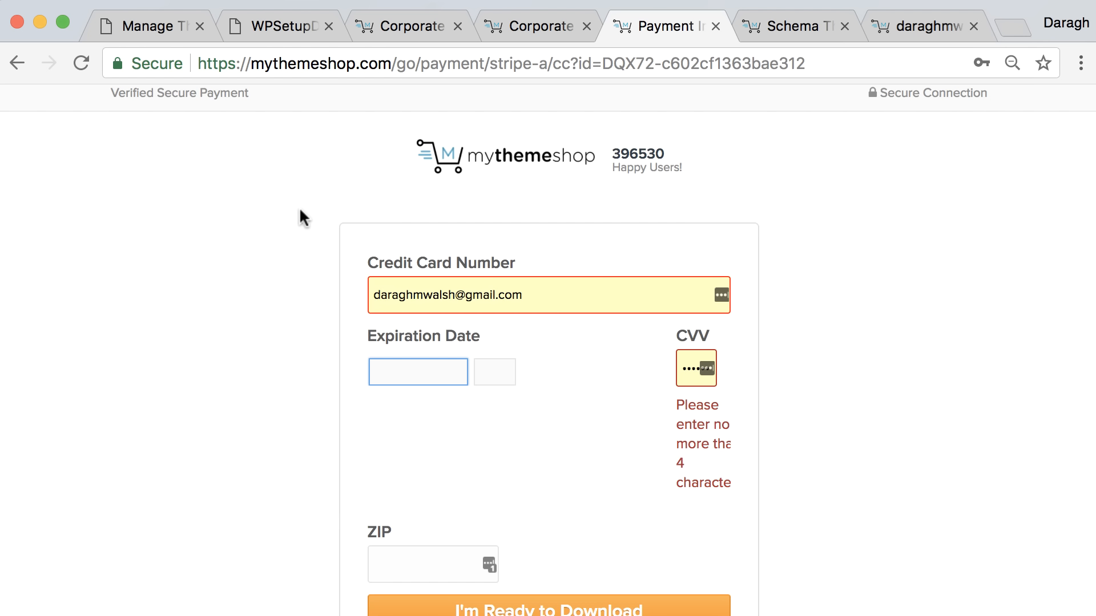
# Step: Fill in the credit card number, expiration date, CVV and ZIP code, and submit the payment
pyautogui.click(426, 374)
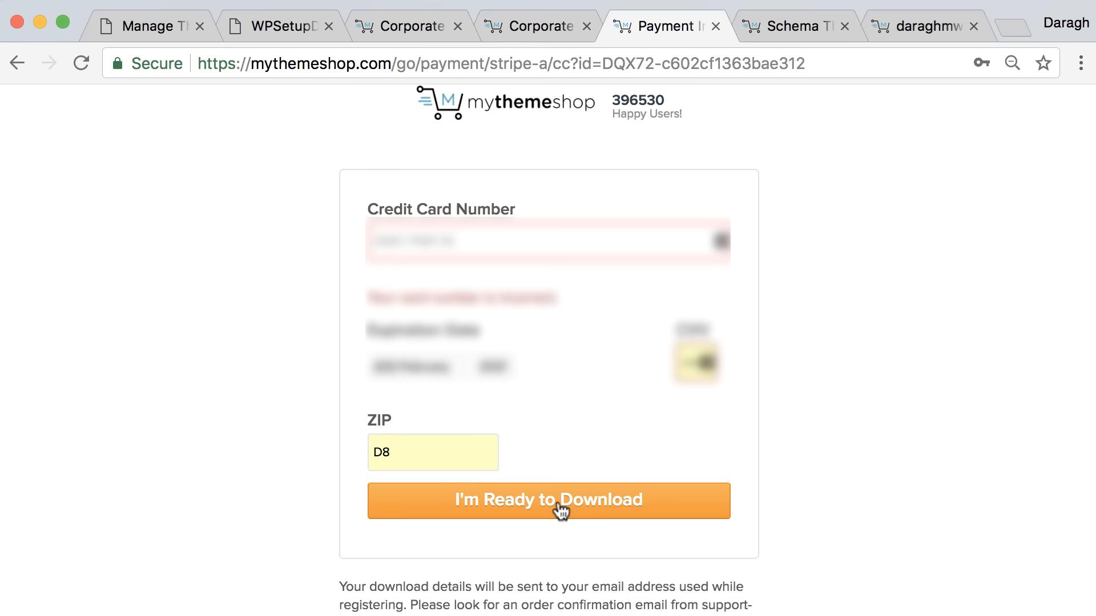
pyautogui.click(561, 501)
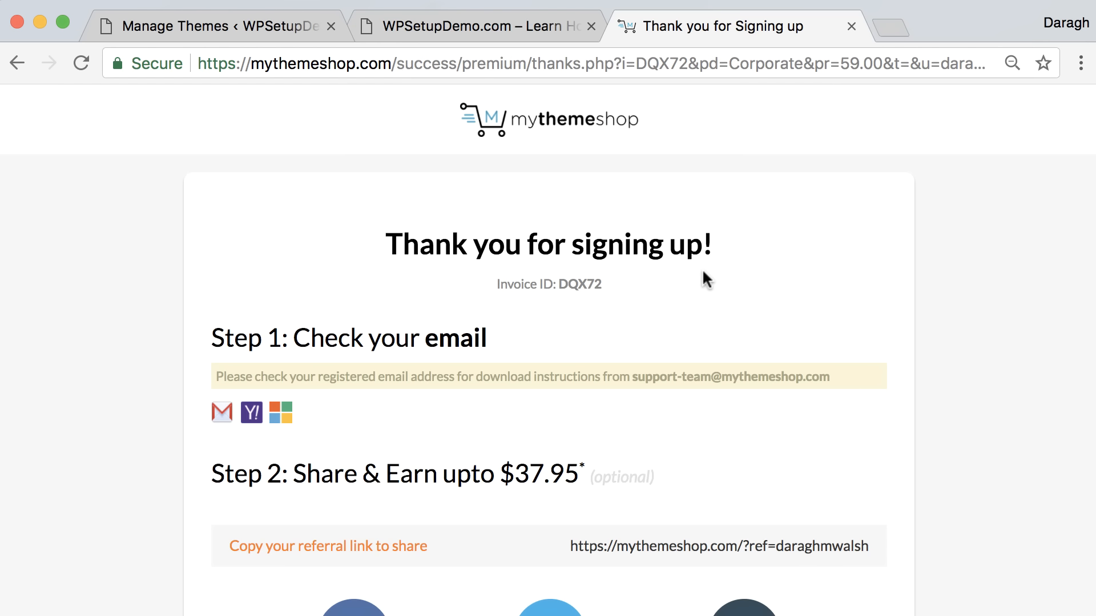
# Step: Open gmail.com in a new browser tab and open MyThemeShop's "Payment Receipt + Download Link" email under the SaneLater label
pyautogui.click(878, 26)
pyautogui.write('GMAIL.Com')
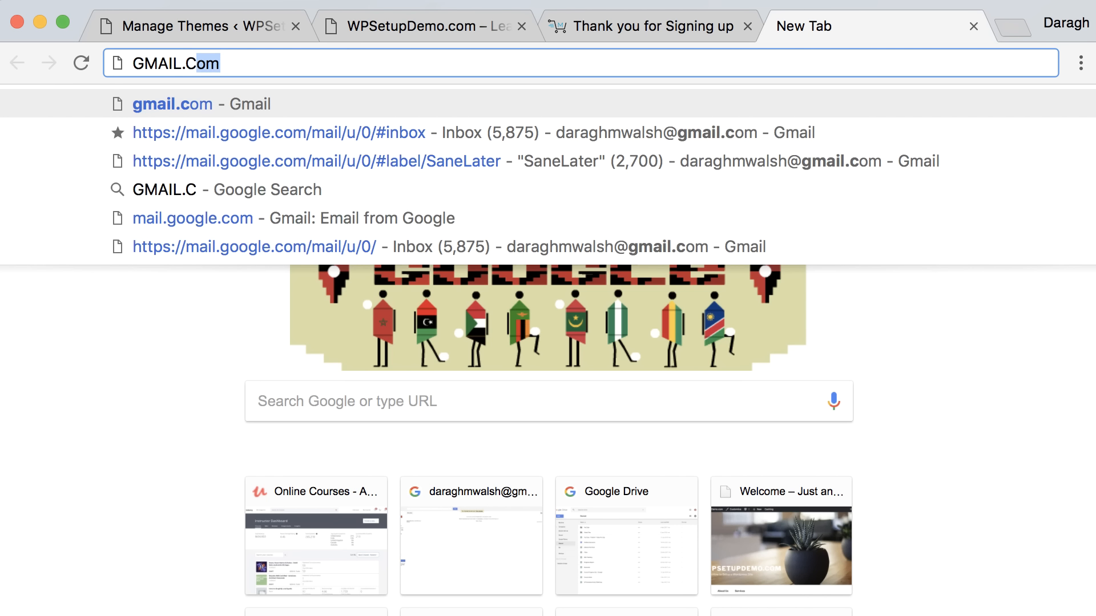
pyautogui.press('Return')
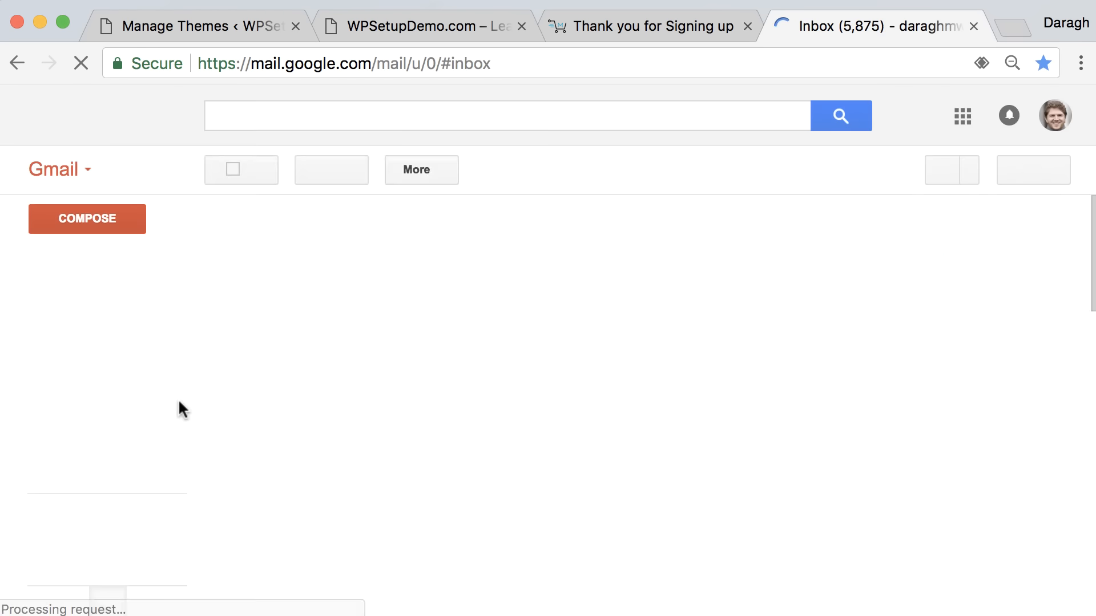
pyautogui.click(168, 371)
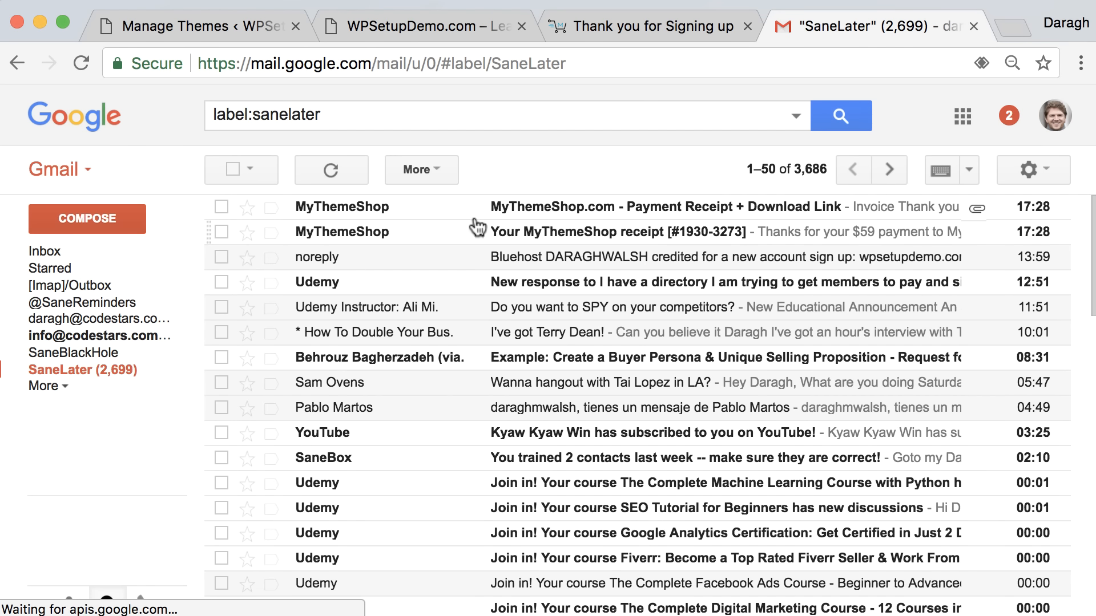
pyautogui.click(562, 213)
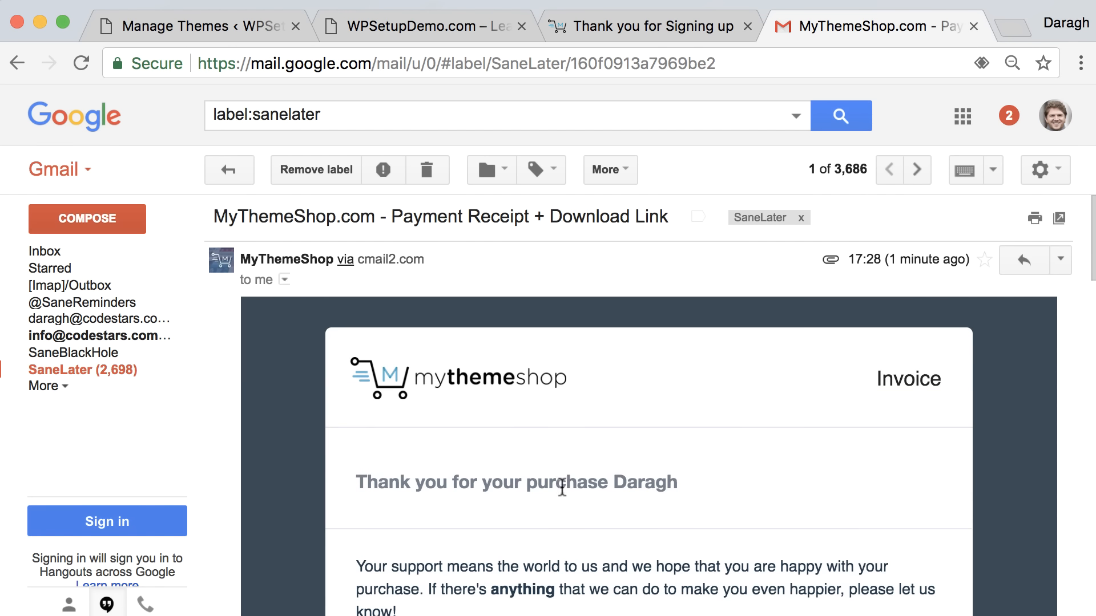
# Step: Follow the Corporate link in the invoice email and expand the Corporate (v1.2.11) download and installation instructions
pyautogui.scroll(-6, 562, 487)
pyautogui.scroll(-4, 435, 420)
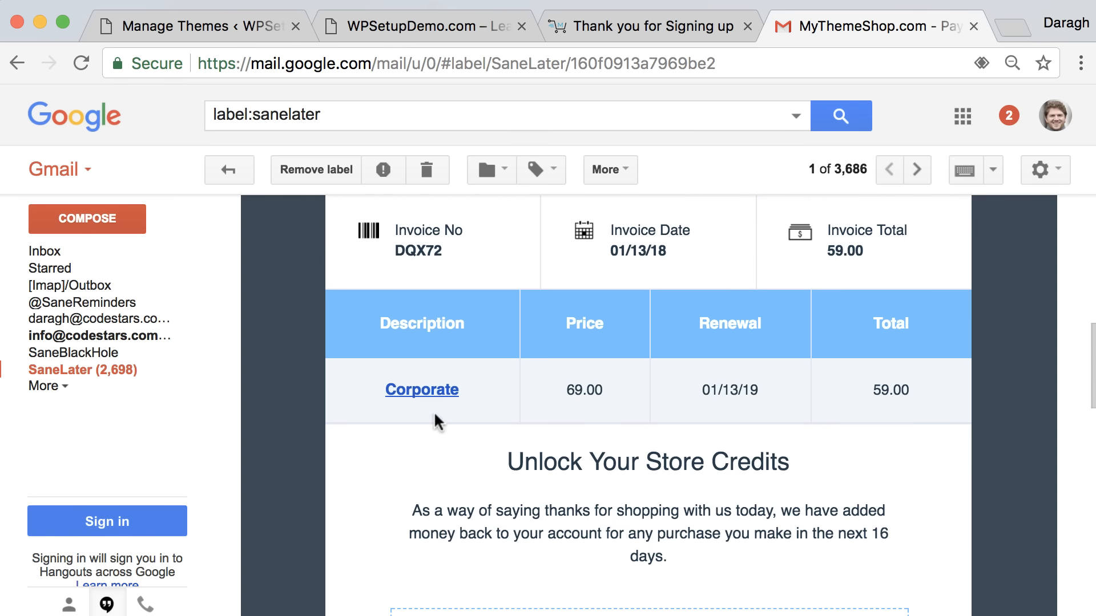
pyautogui.click(431, 394)
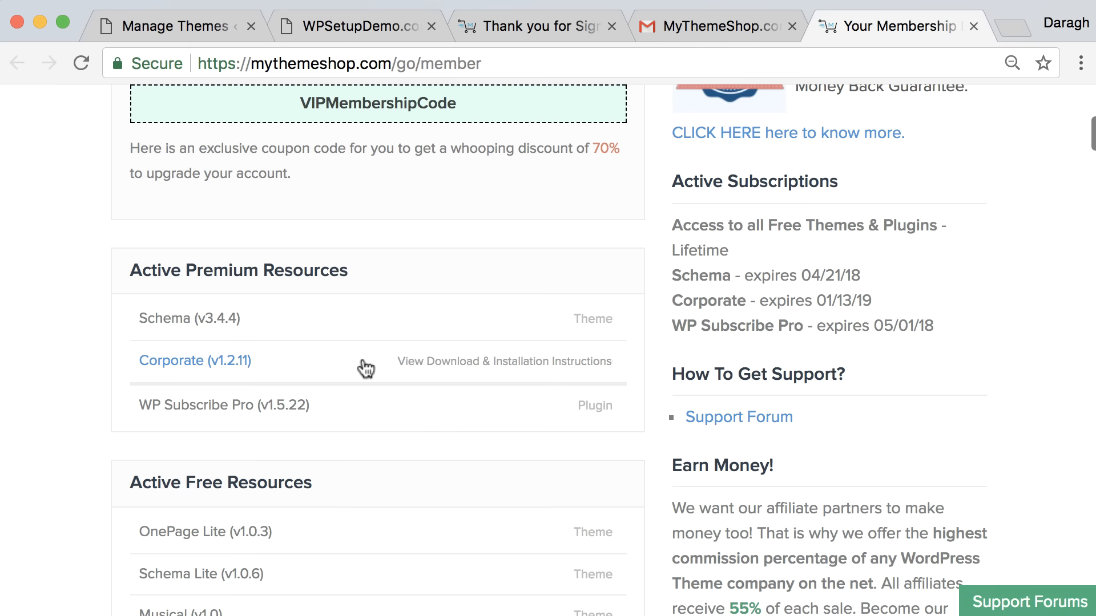
pyautogui.click(421, 362)
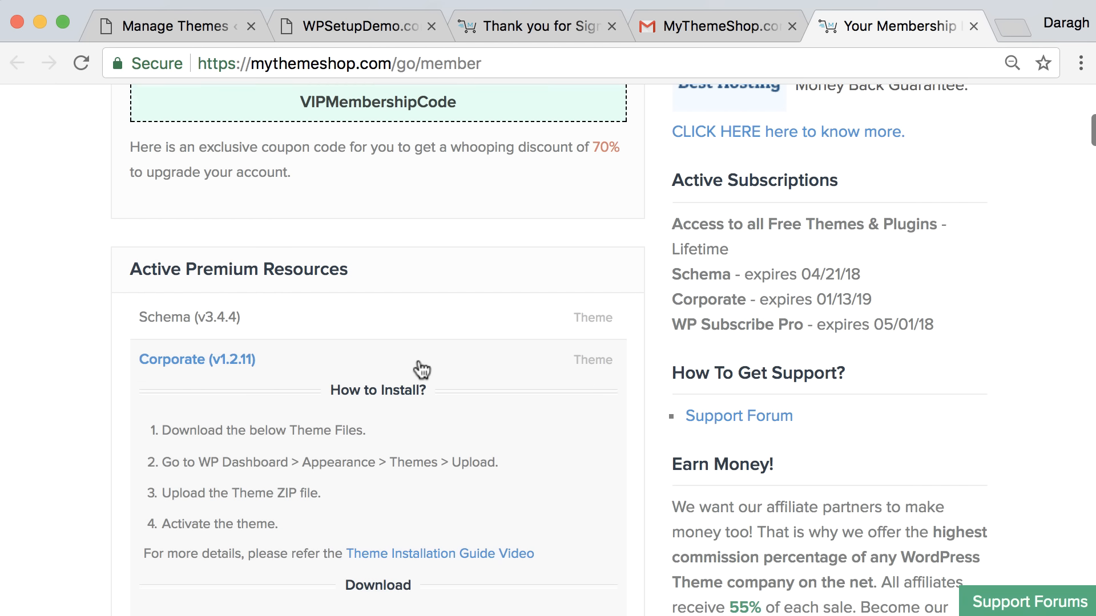
# Step: Download the Corporate theme files and highlight the installation instruction "WP Dashboard > Appearance > Themes > Upload"
pyautogui.scroll(-4, 418, 361)
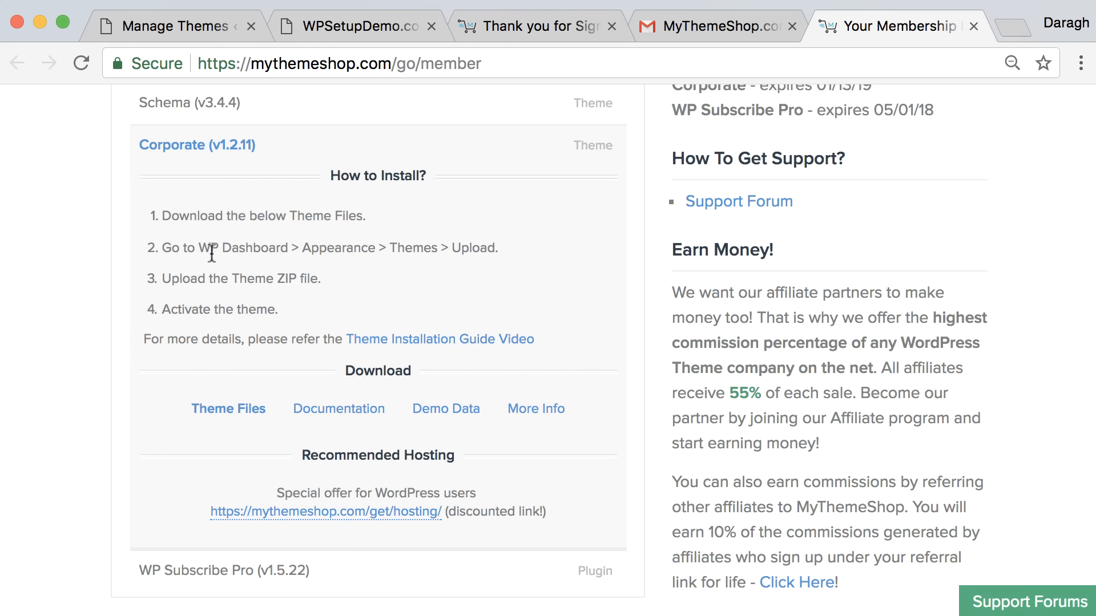
pyautogui.moveTo(213, 252); pyautogui.dragTo(267, 257)
pyautogui.click(268, 257)
pyautogui.click(222, 413)
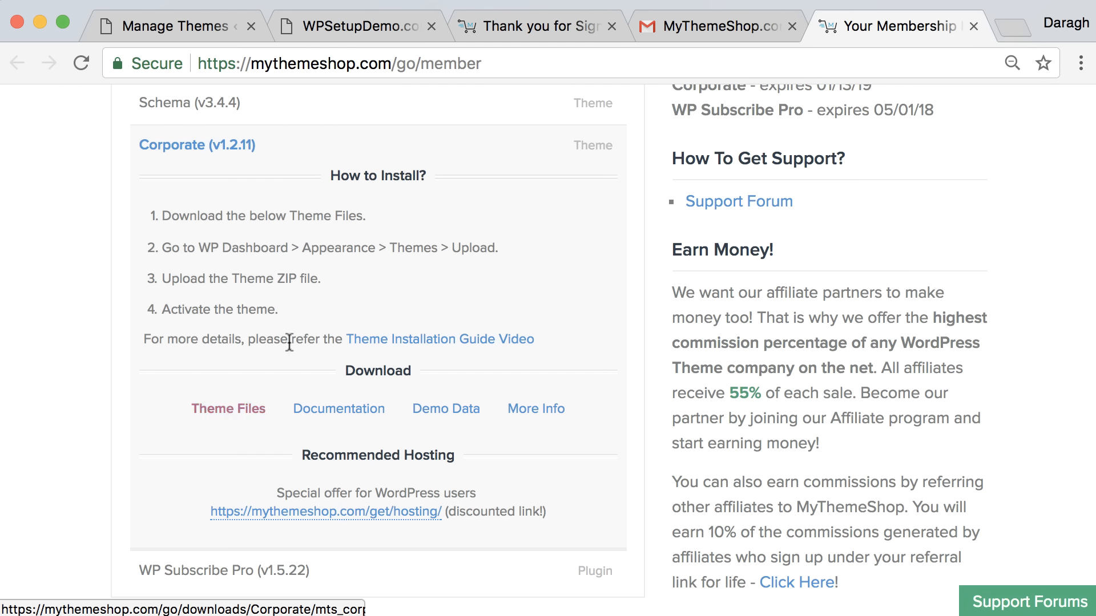
pyautogui.moveTo(203, 246); pyautogui.dragTo(454, 246)
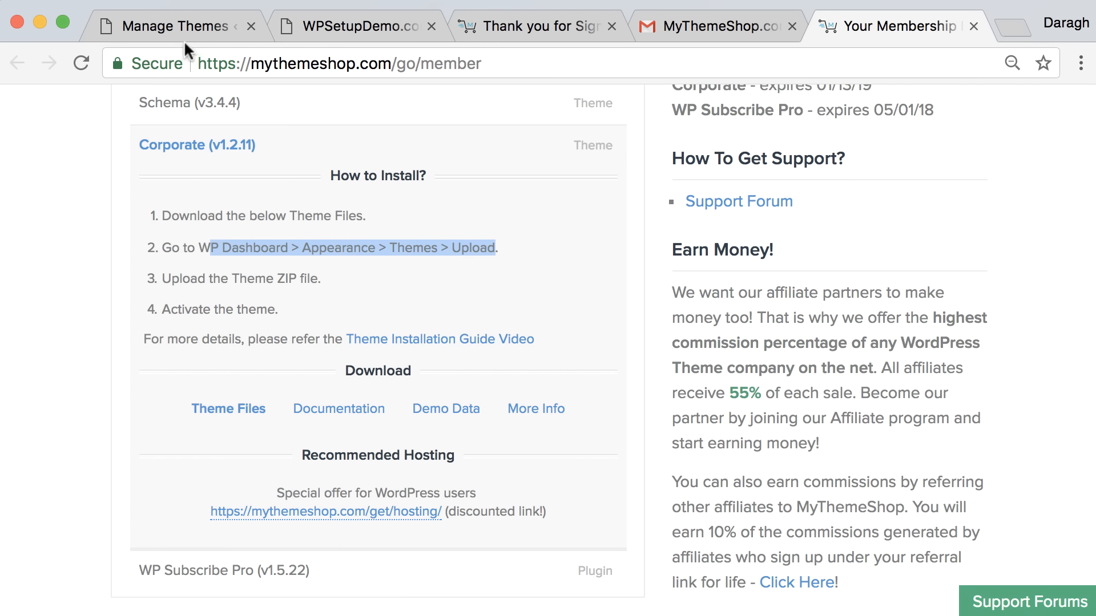
# Step: Return to the WPSetupDemo.com Manage Themes page, add a new theme and open the theme upload form
pyautogui.click(195, 23)
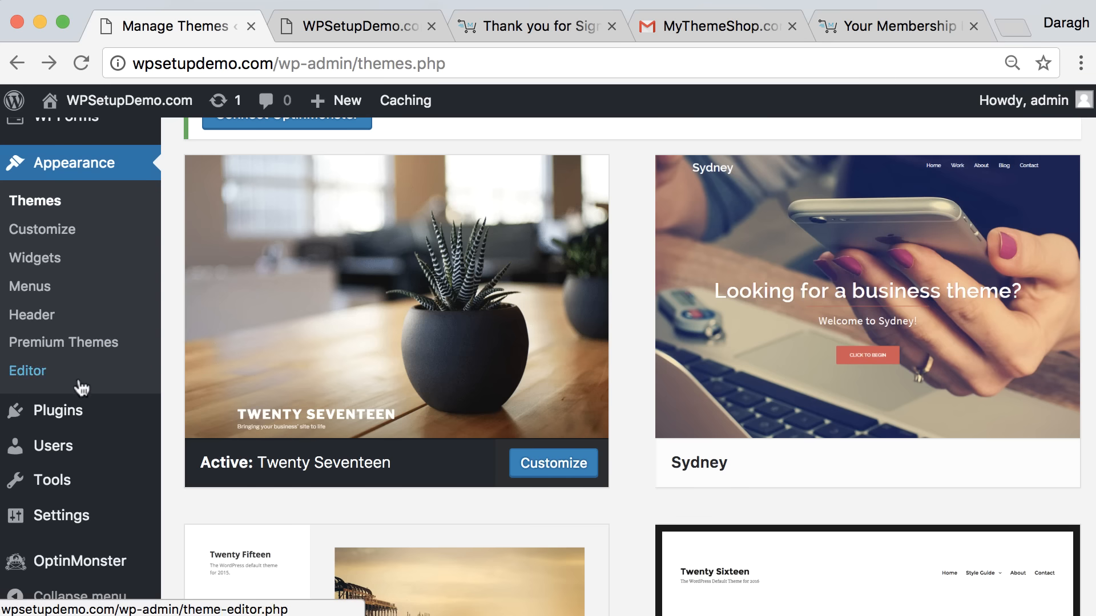
pyautogui.scroll(-3, 78, 382)
pyautogui.scroll(-1, 79, 354)
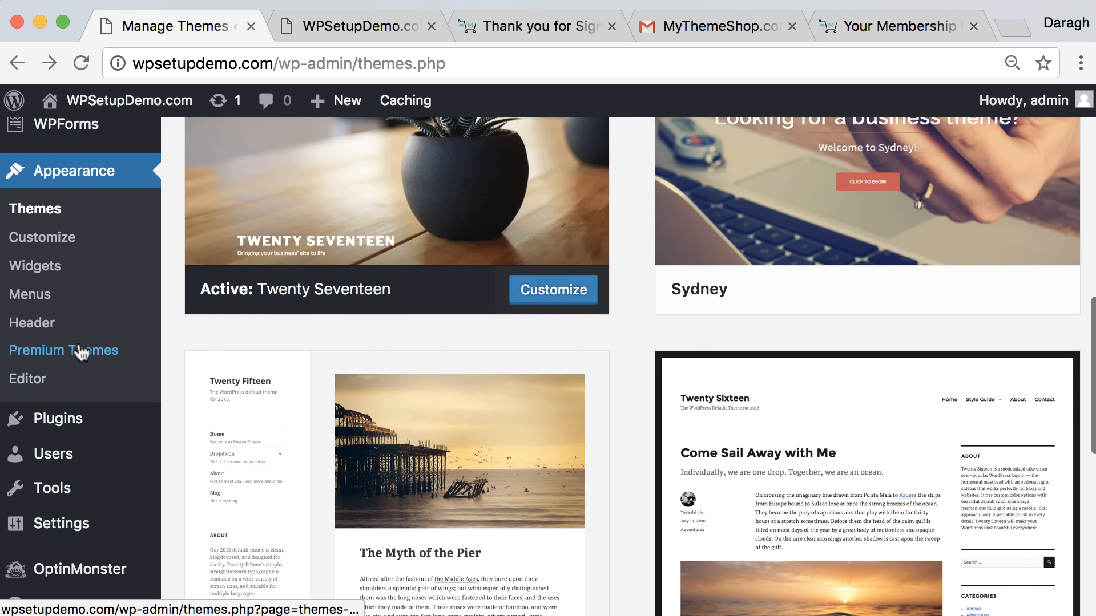
pyautogui.scroll(-3, 81, 305)
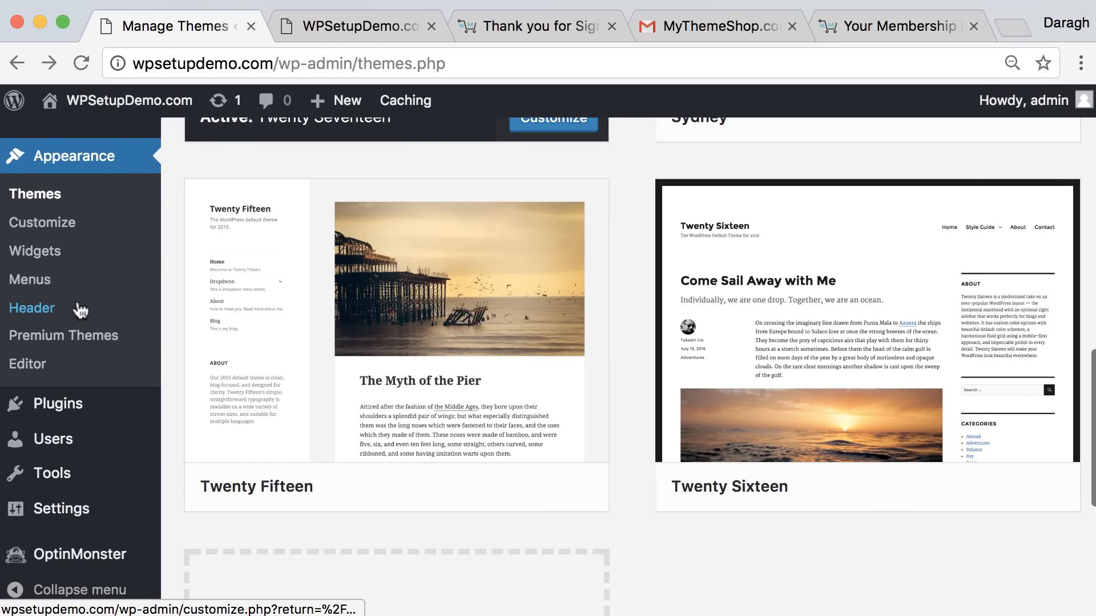
pyautogui.scroll(7, 68, 371)
pyautogui.scroll(-12, 90, 480)
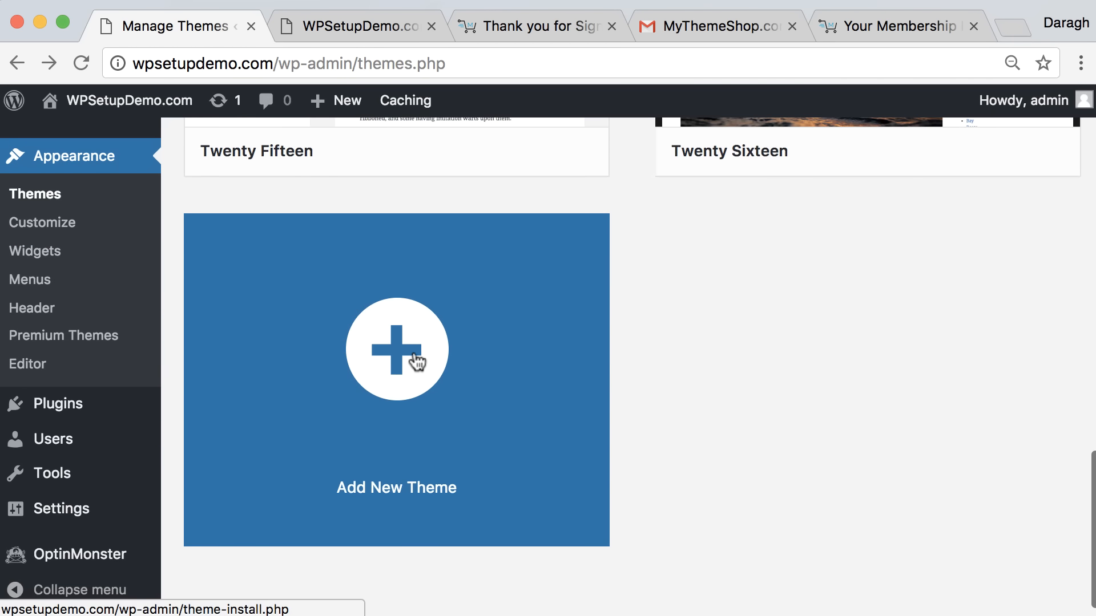
pyautogui.click(417, 362)
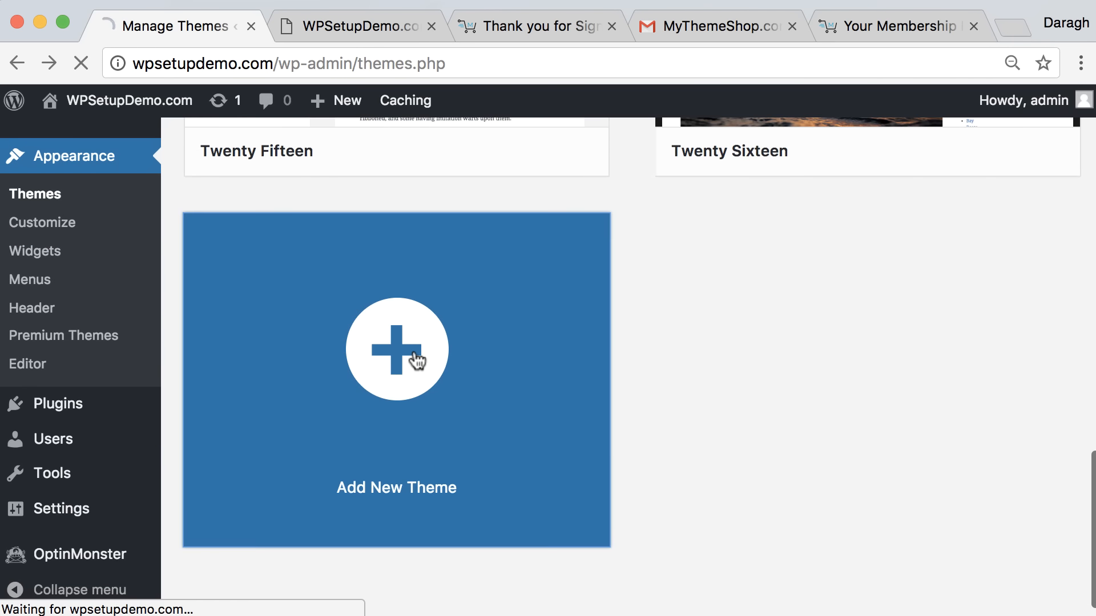
pyautogui.scroll(-2, 425, 365)
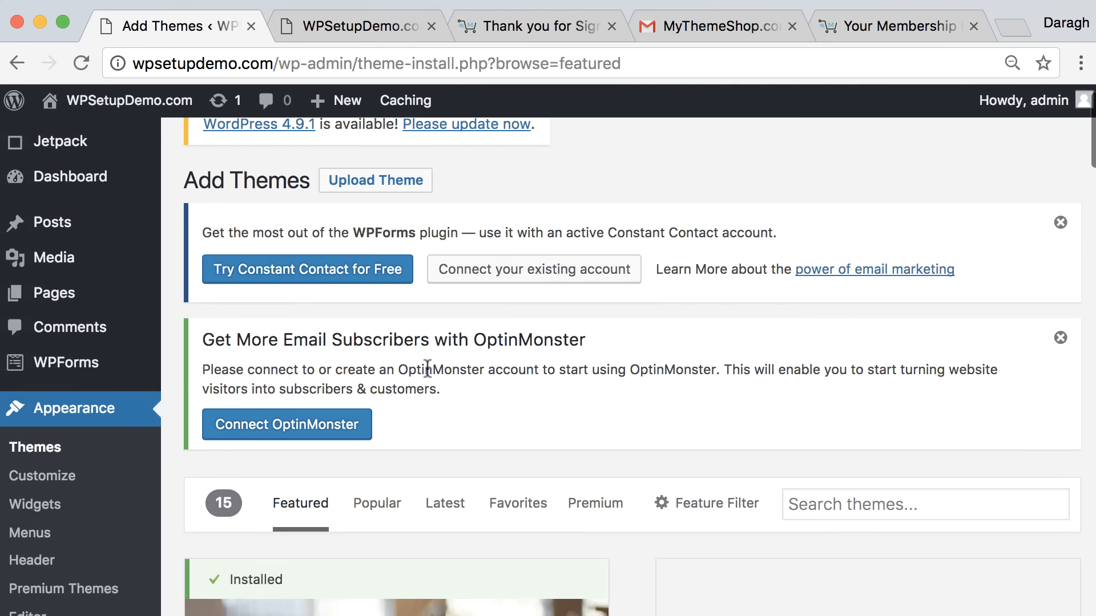
pyautogui.click(389, 129)
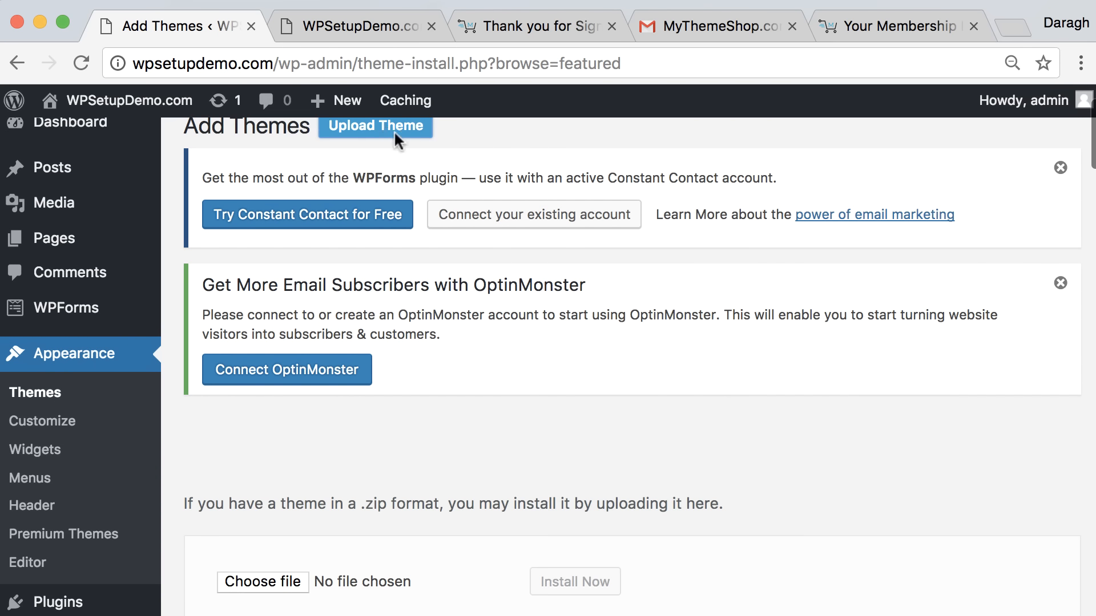
# Step: Install the theme from mts_corporate.zip on the Desktop and activate it
pyautogui.scroll(-4, 411, 337)
pyautogui.click(248, 422)
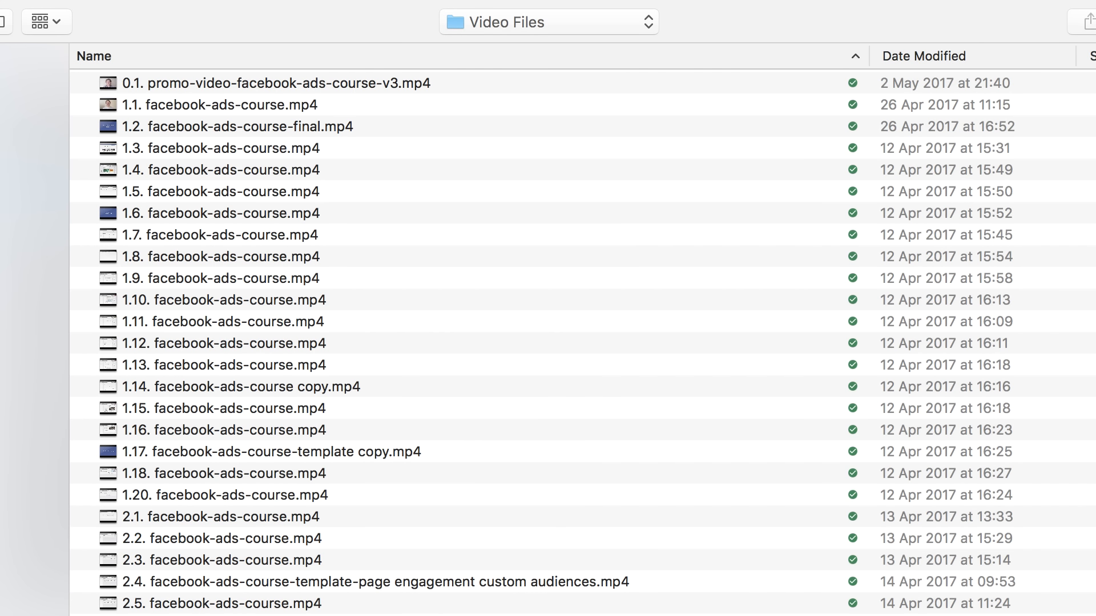
pyautogui.click(34, 115)
pyautogui.click(222, 86)
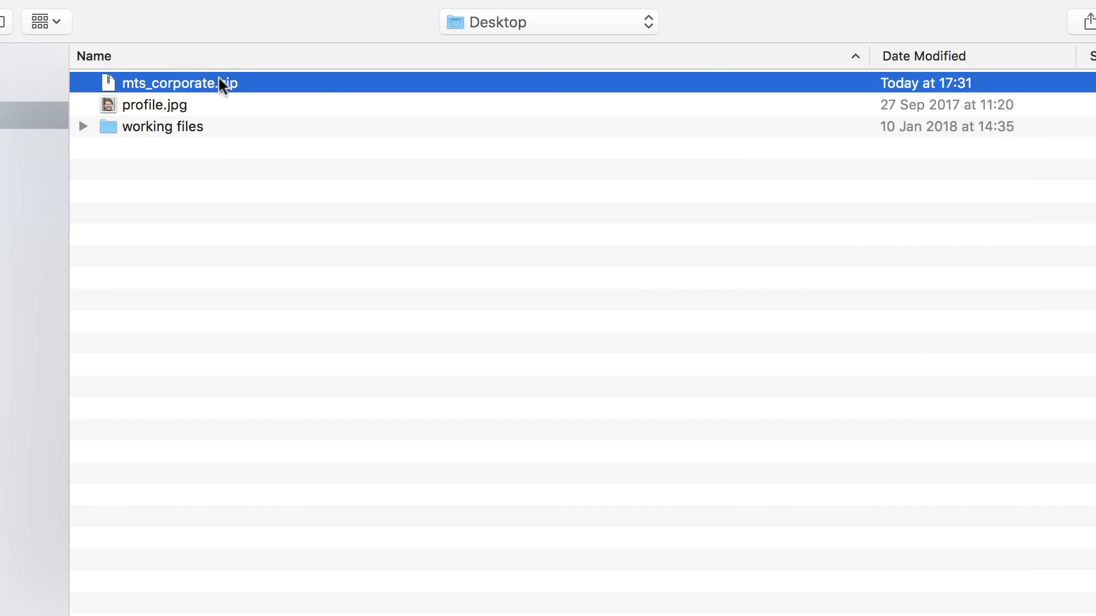
pyautogui.press('Return')
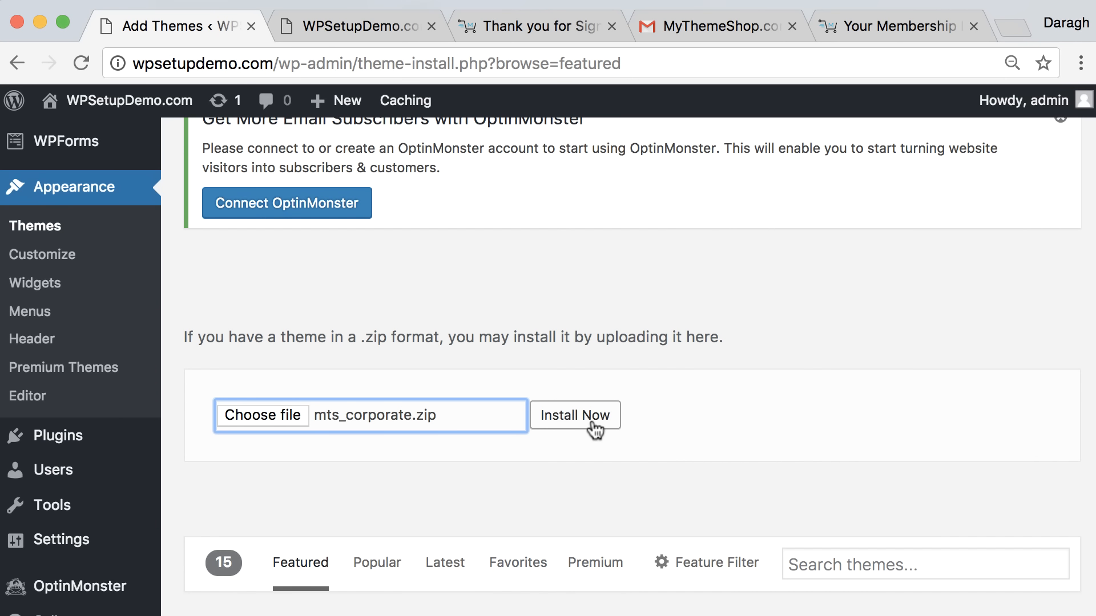
pyautogui.click(593, 429)
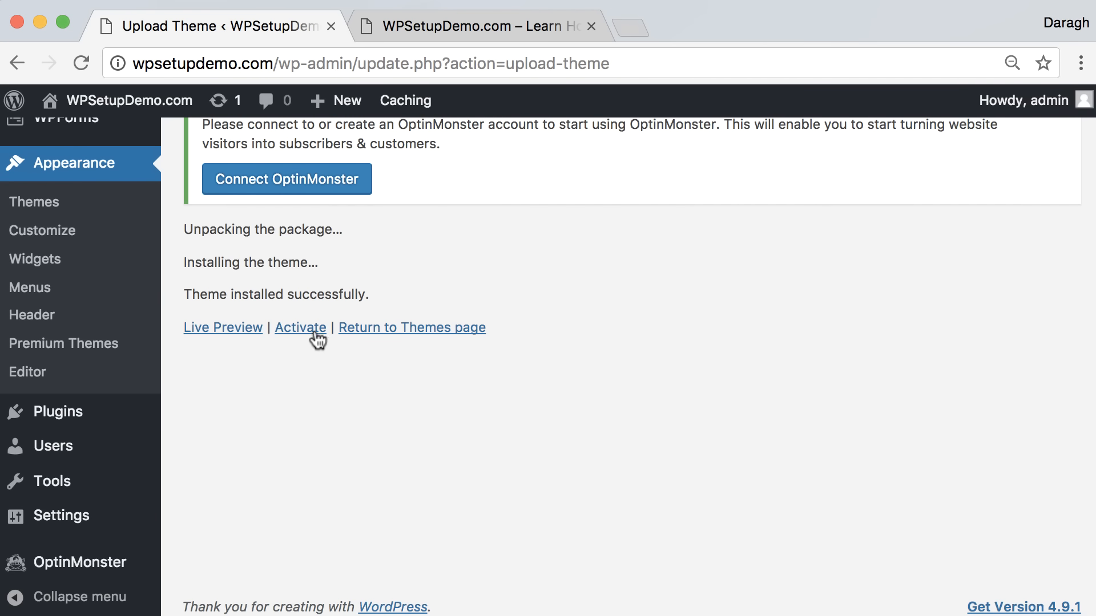
pyautogui.click(311, 335)
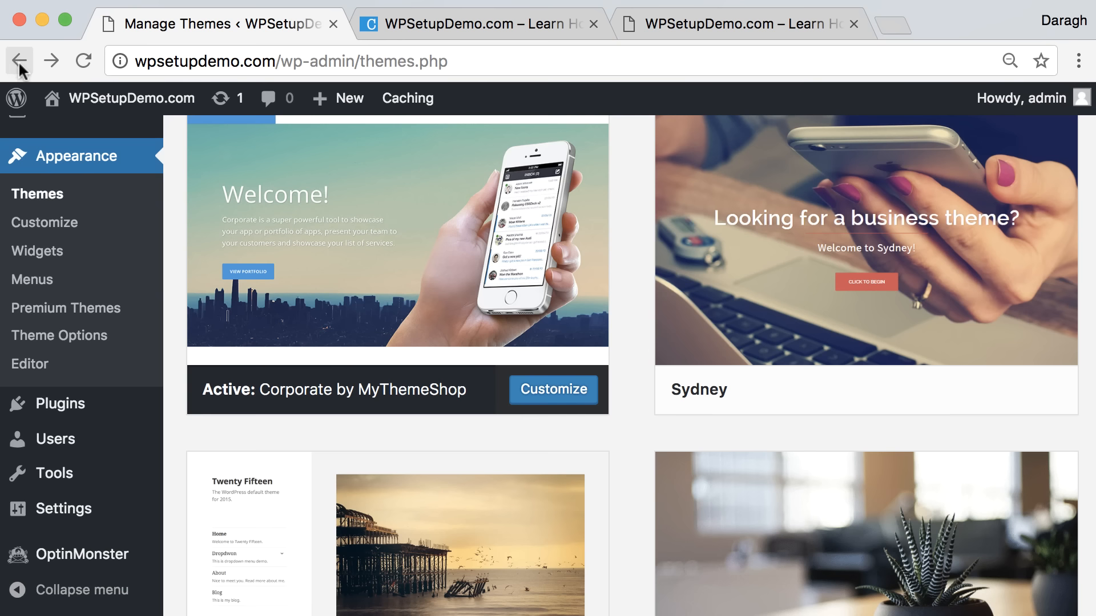
# Step: Open the live site from the admin in a new tab, close the duplicate and examine the front page with Corporate active
pyautogui.moveTo(232, 391)
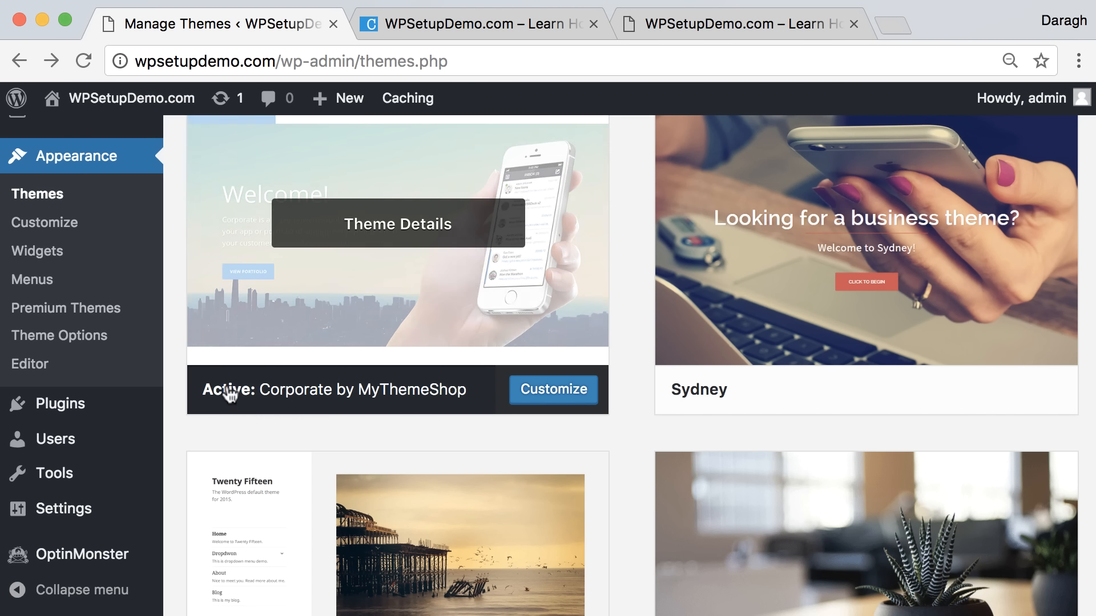
pyautogui.moveTo(122, 113)
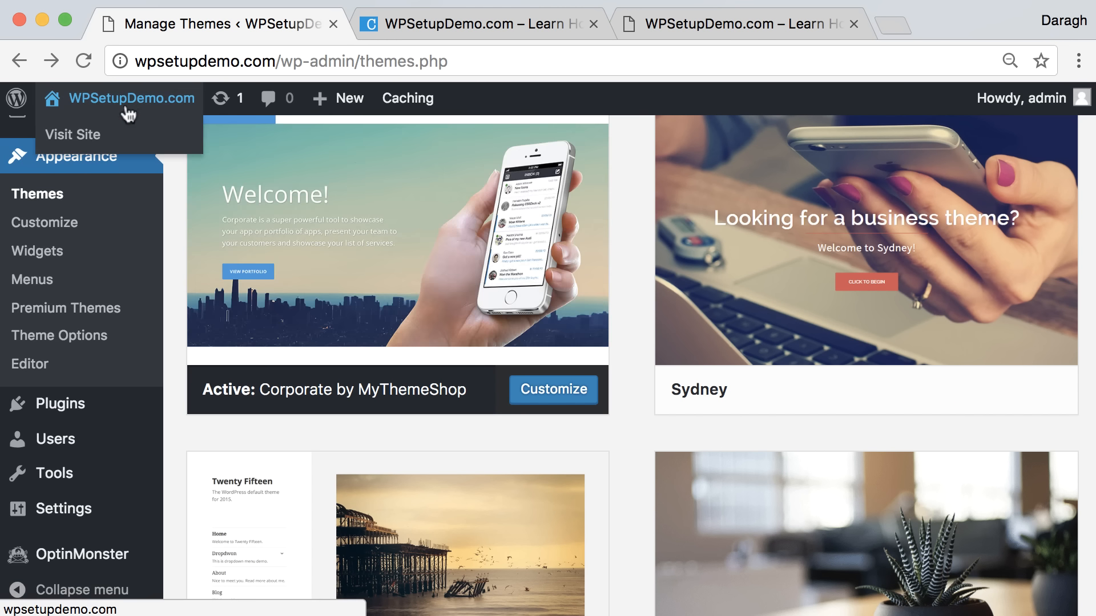
pyautogui.rightClick(82, 136)
pyautogui.click(106, 142)
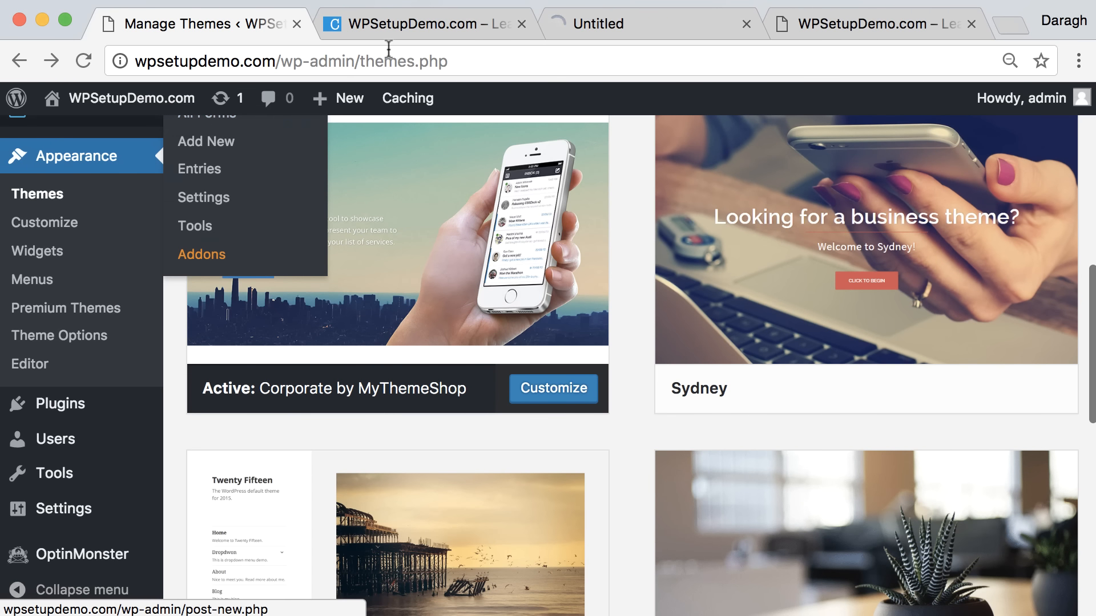
pyautogui.click(521, 24)
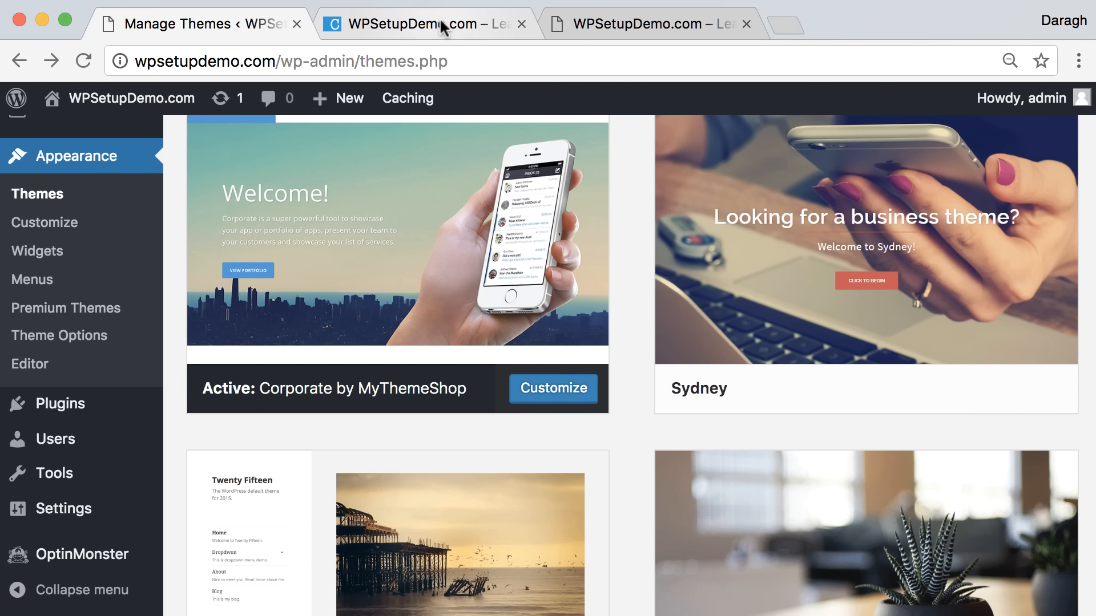
pyautogui.click(439, 20)
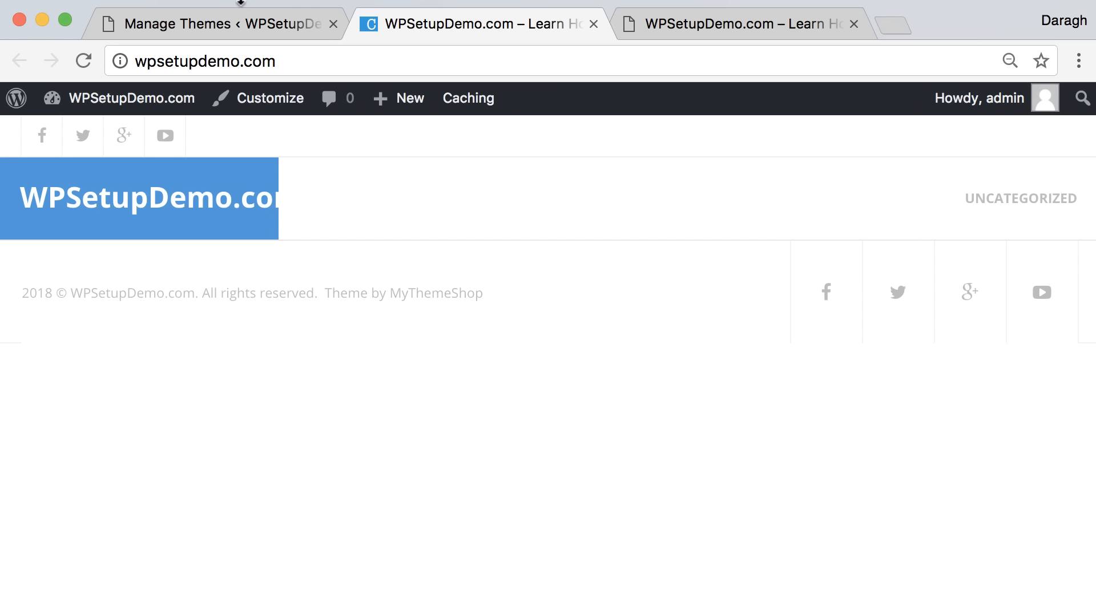
# Step: Return to the admin and open the Import / Export section of Theme Options at the demo templates
pyautogui.click(227, 20)
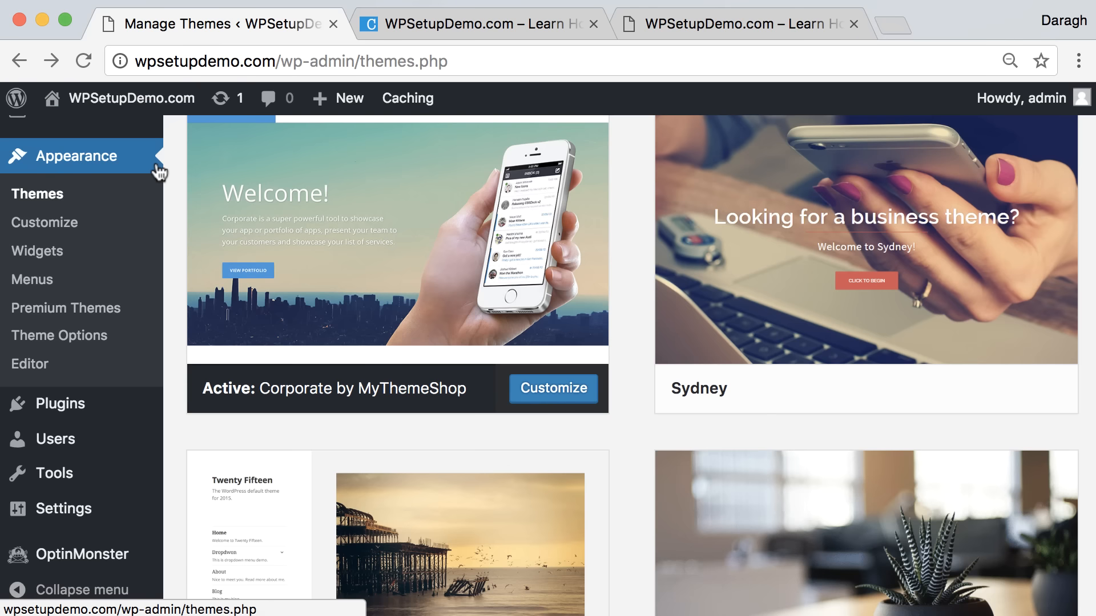
pyautogui.click(82, 343)
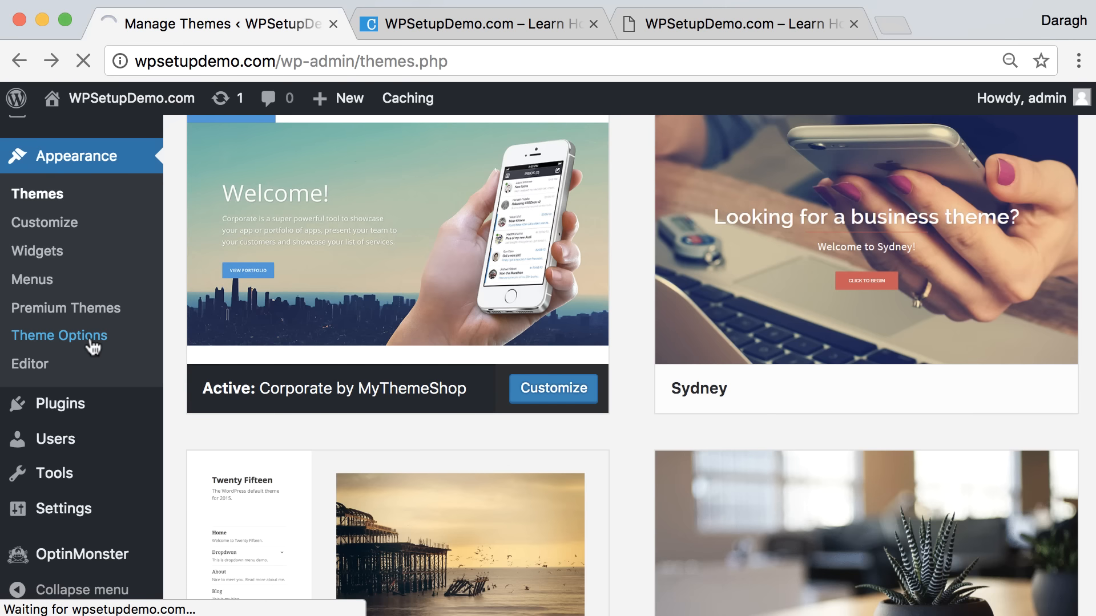
pyautogui.scroll(-10, 399, 374)
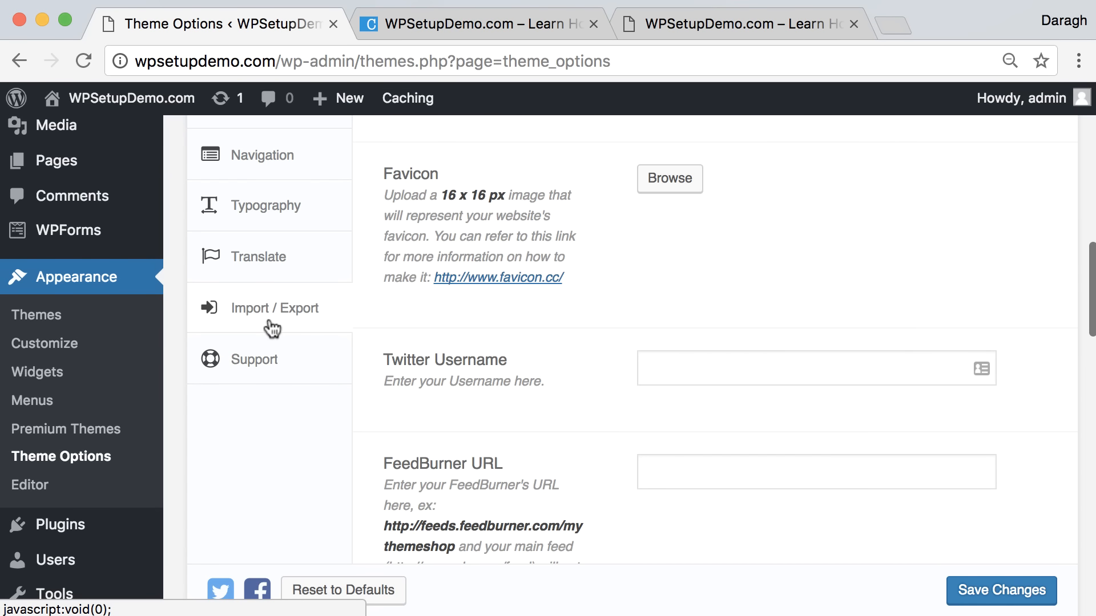
pyautogui.click(273, 322)
pyautogui.scroll(-5, 360, 345)
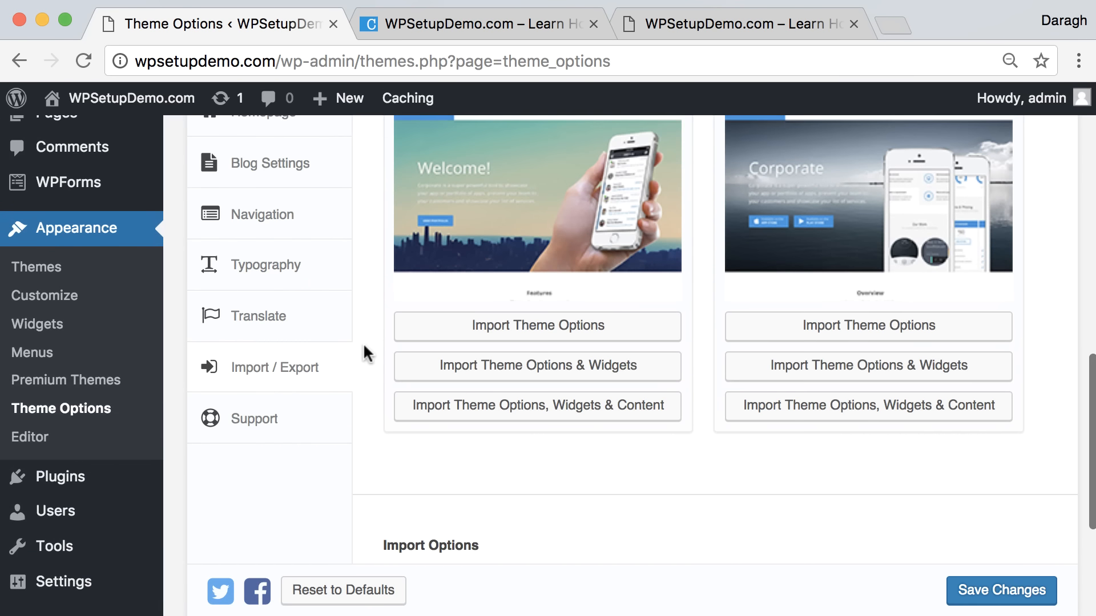
pyautogui.scroll(2, 362, 342)
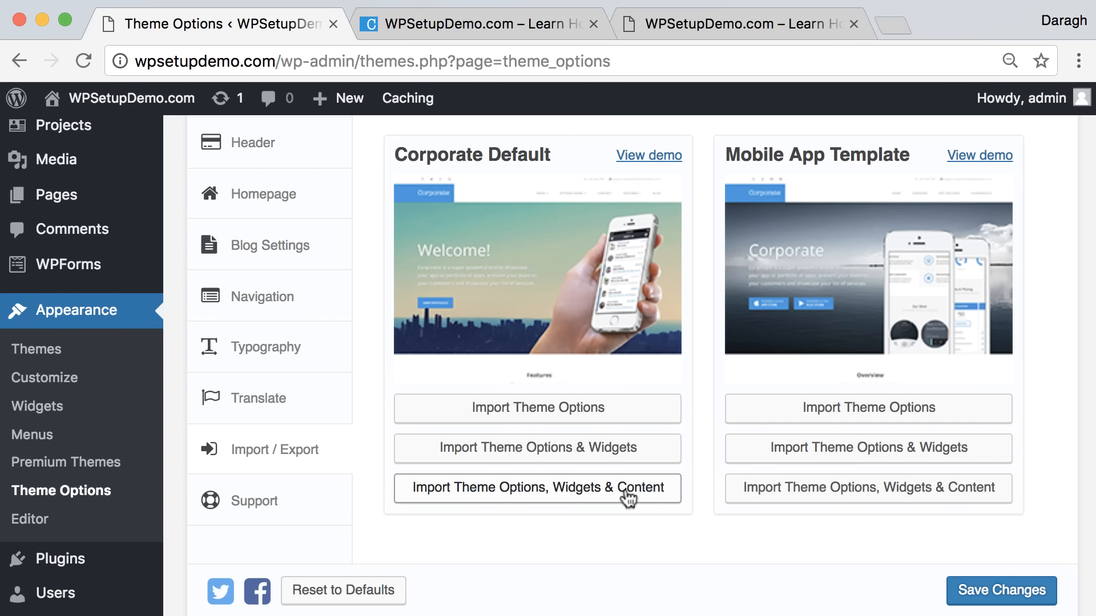
# Step: Open the Corporate Default demo in a new tab and look through its home page sections
pyautogui.rightClick(646, 155)
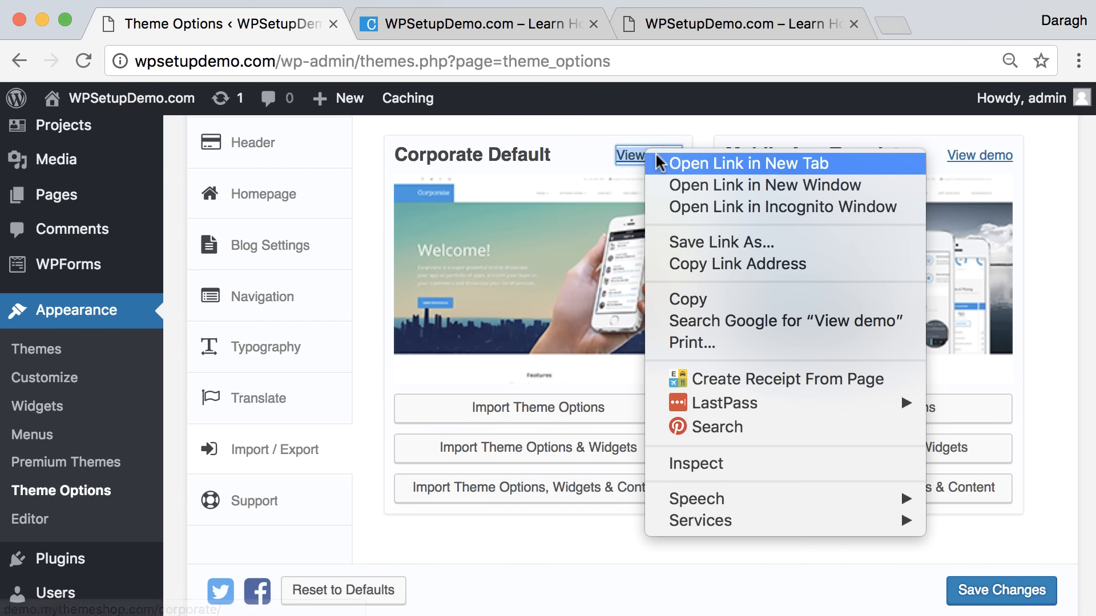
pyautogui.click(656, 163)
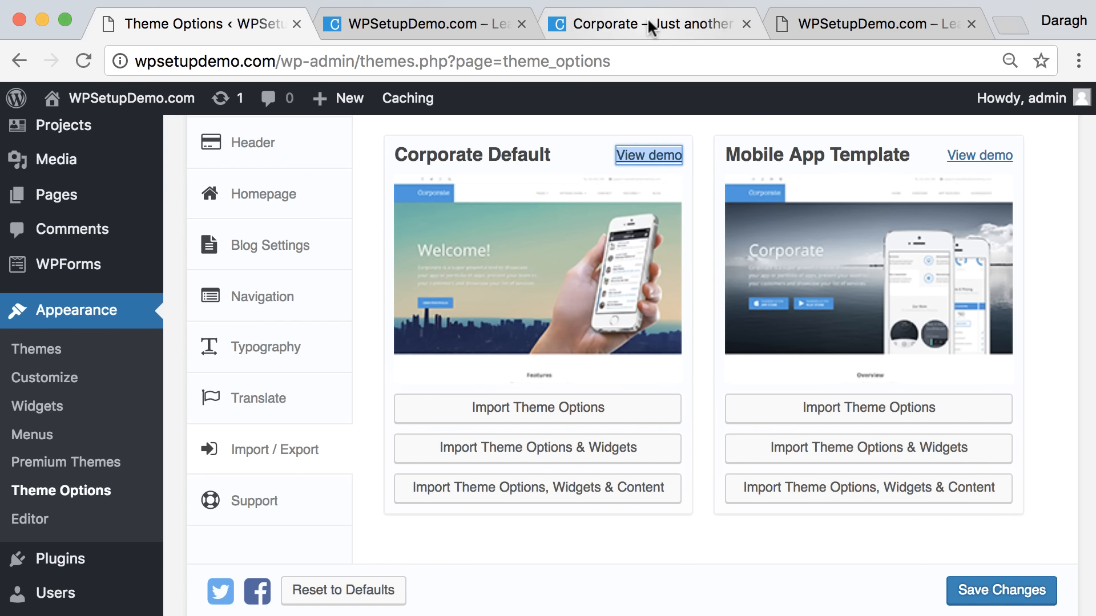
pyautogui.click(647, 19)
pyautogui.scroll(-15, 704, 272)
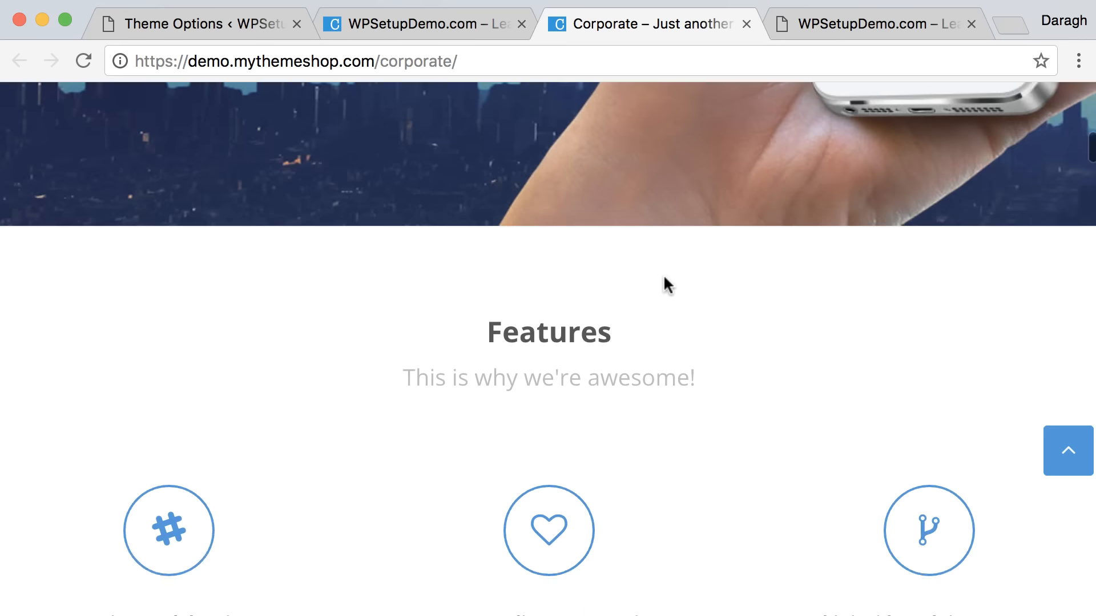
pyautogui.scroll(-20, 664, 278)
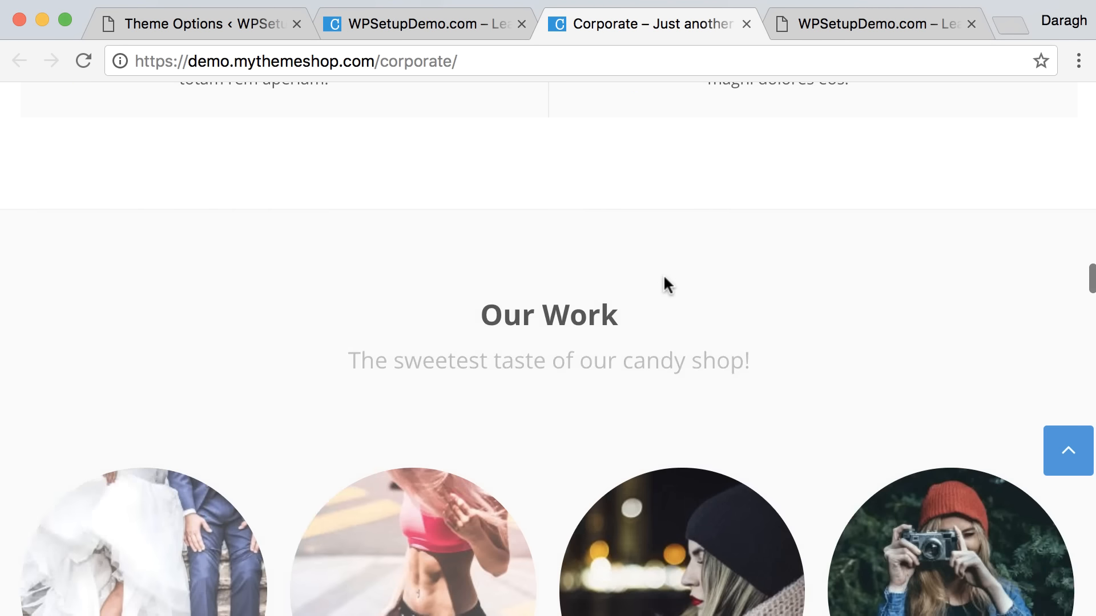
pyautogui.scroll(20, 663, 274)
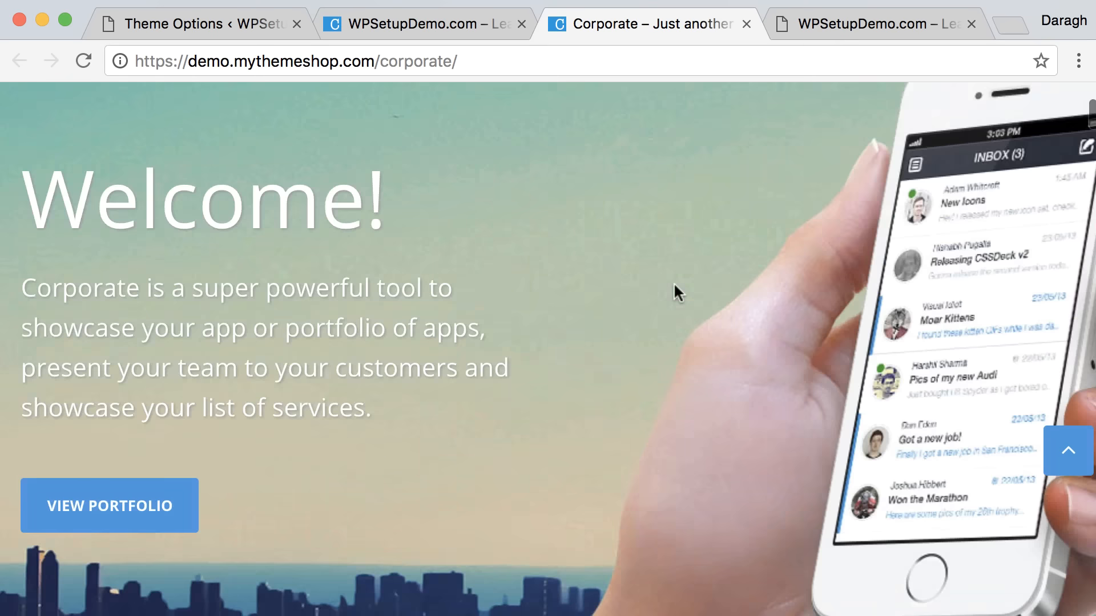
pyautogui.scroll(3, 673, 282)
# Step: Browse the demo's Blog page and compare it with the current WPSetupDemo.com front page
pyautogui.click(1053, 180)
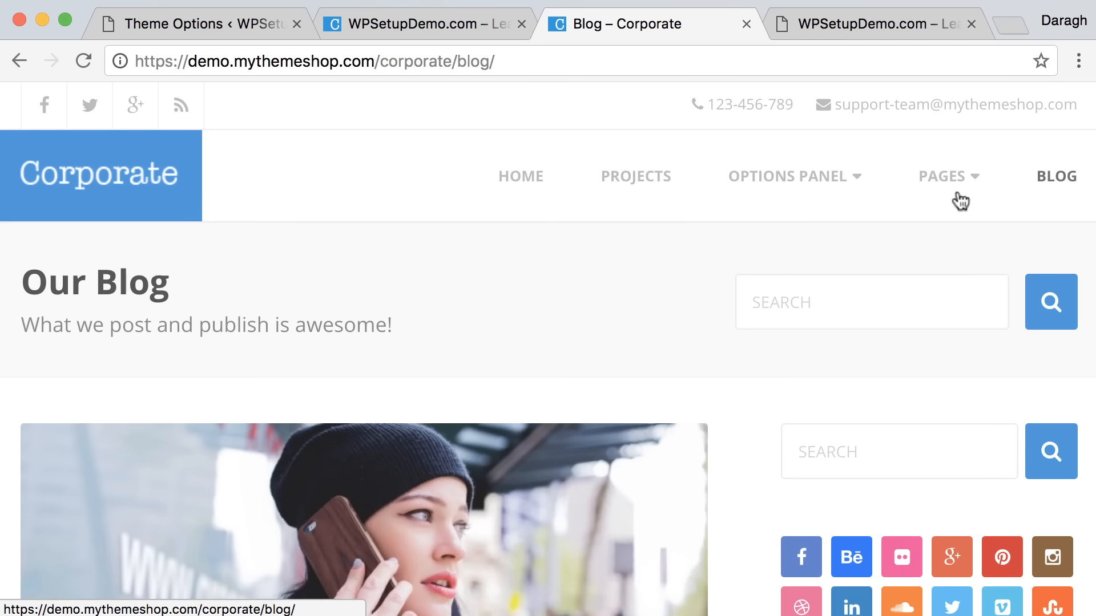
pyautogui.scroll(-20, 615, 246)
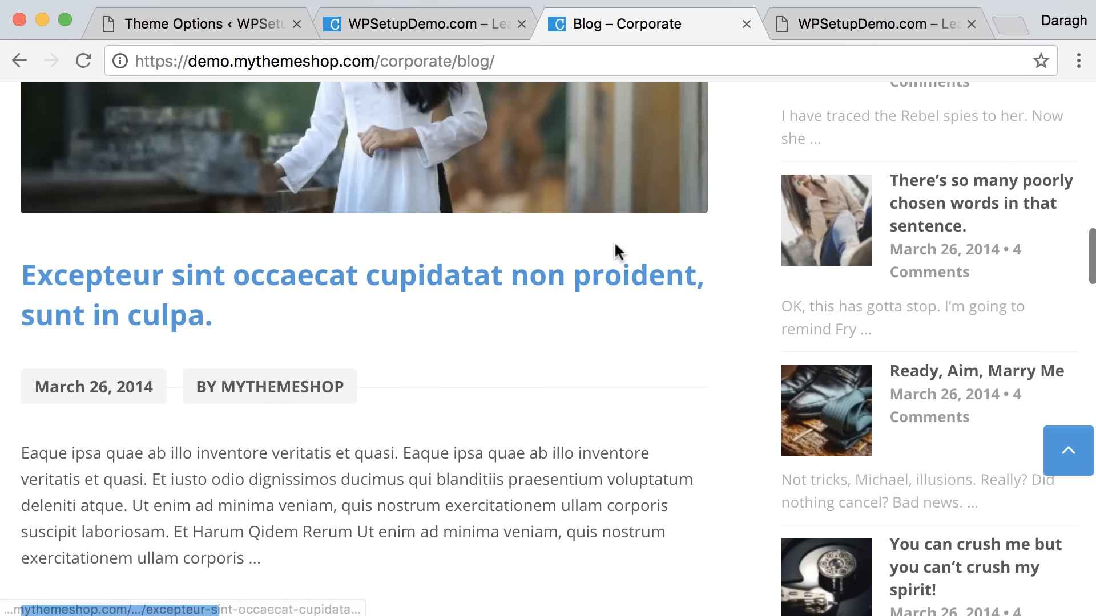
pyautogui.scroll(15, 616, 247)
pyautogui.scroll(5, 617, 242)
pyautogui.click(451, 23)
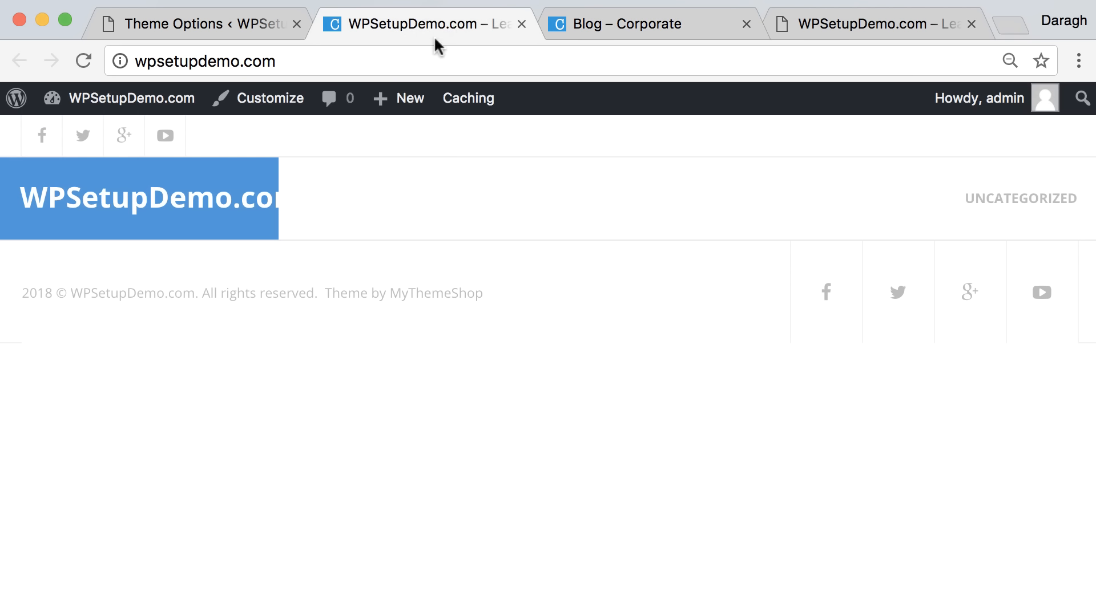
# Step: Return to Theme Options and import the Corporate Default demo's theme options, widgets and content, confirming the import and closing the progress dialog
pyautogui.click(241, 20)
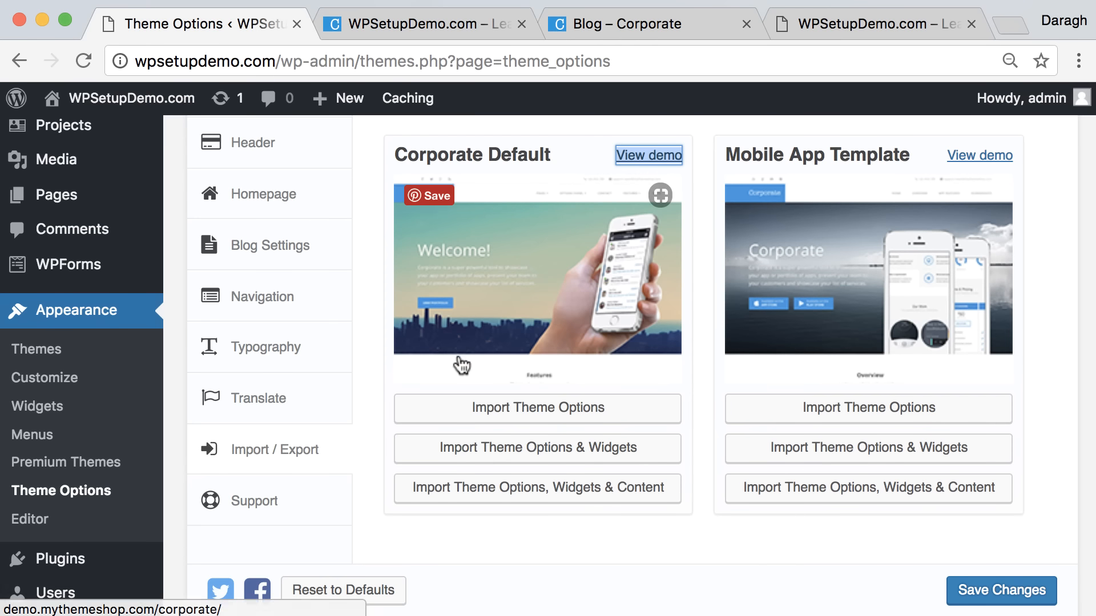
pyautogui.click(557, 498)
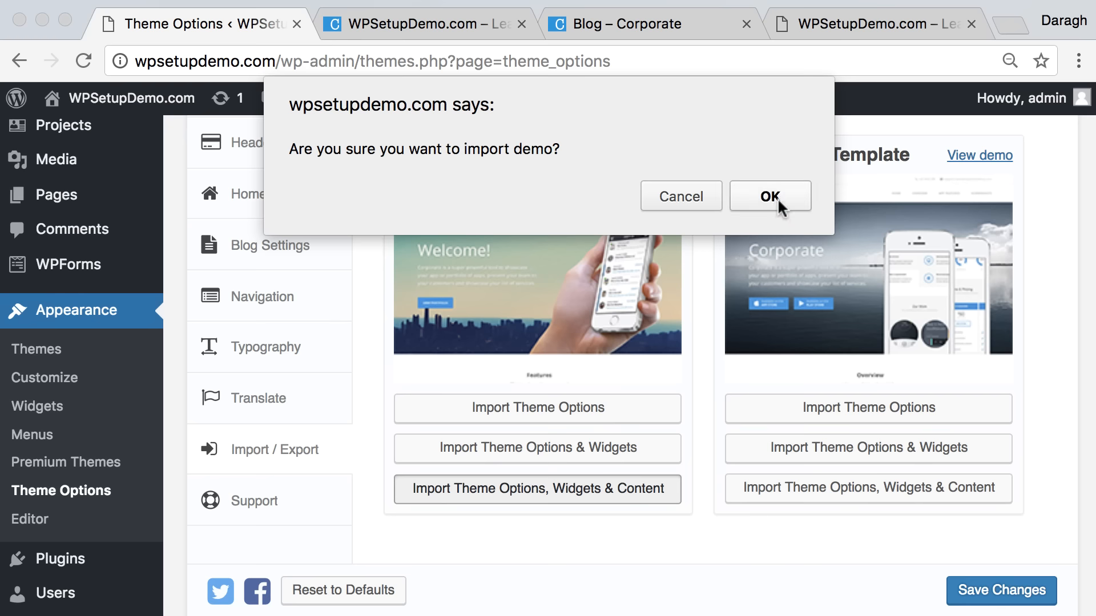
pyautogui.click(770, 196)
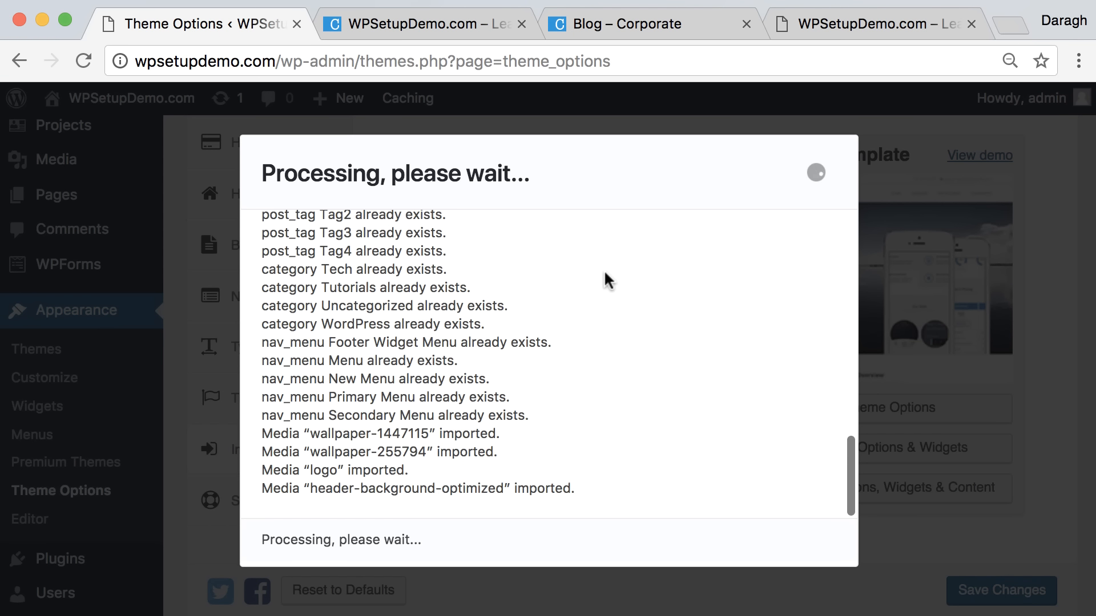
pyautogui.click(817, 545)
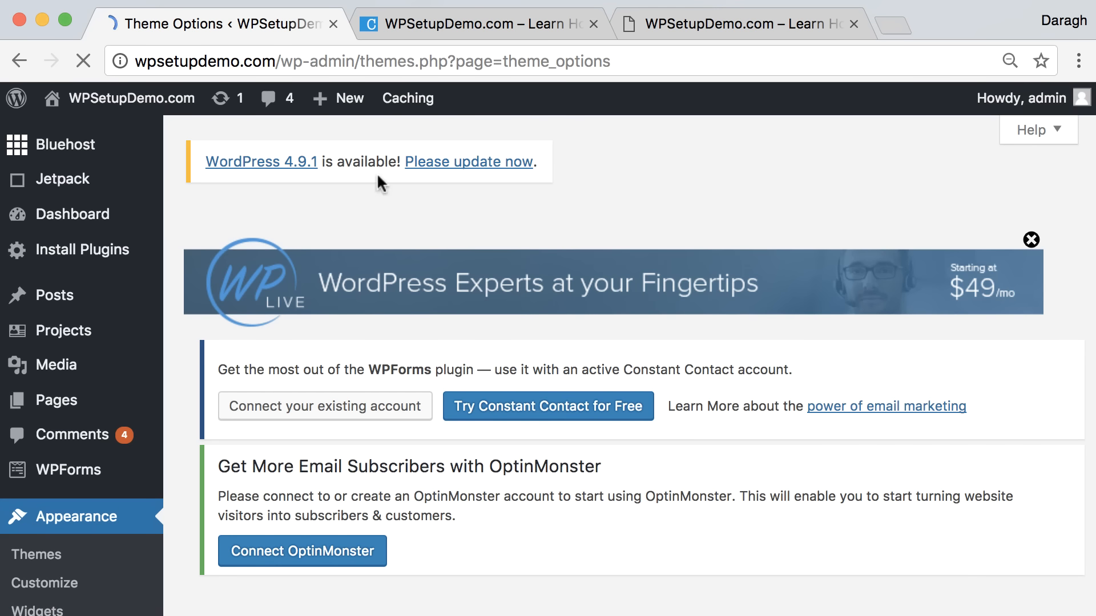
# Step: Open the live site from the admin in a new tab and switch to its front page
pyautogui.moveTo(111, 115)
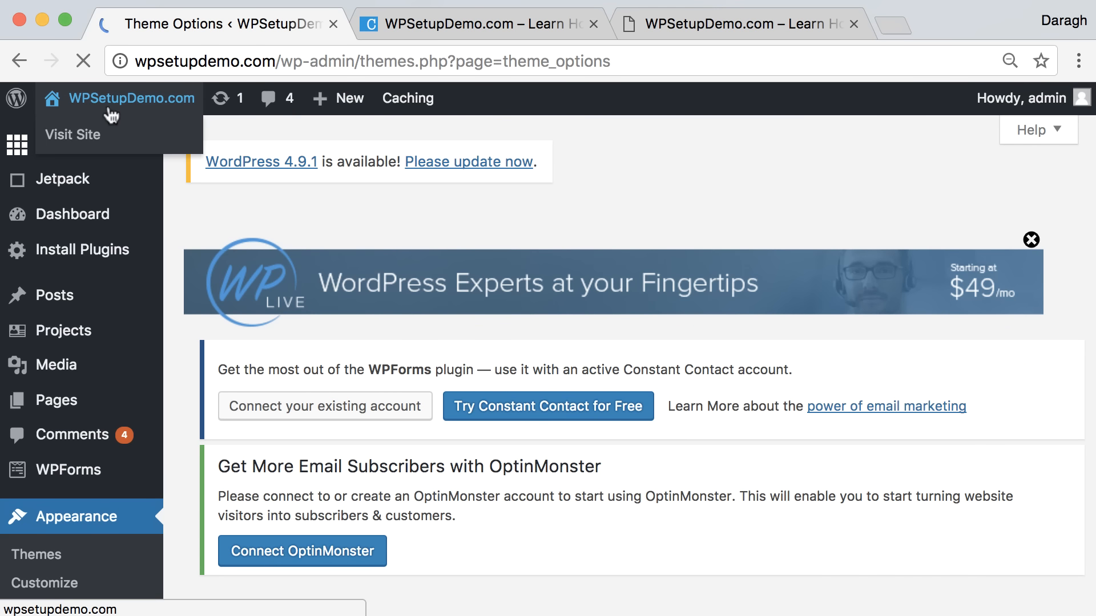
pyautogui.rightClick(95, 145)
pyautogui.click(114, 147)
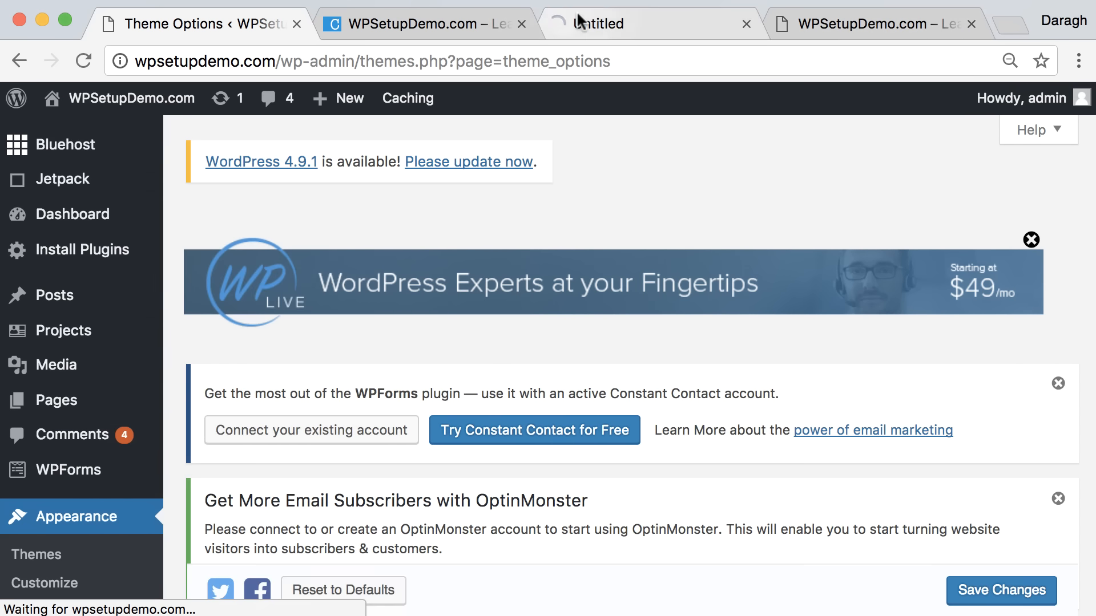
pyautogui.click(435, 15)
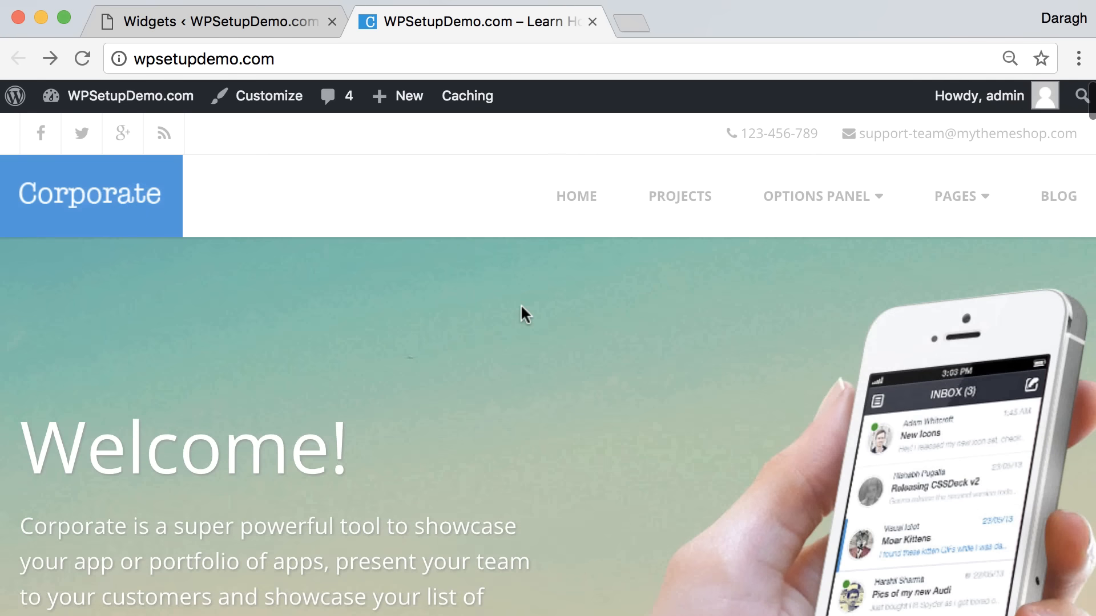
# Step: Look through the imported front page of wpsetupdemo.com, from the welcome banner through Features, Meet Our Team and Services to Experience
pyautogui.moveTo(140, 60); pyautogui.dragTo(311, 73)
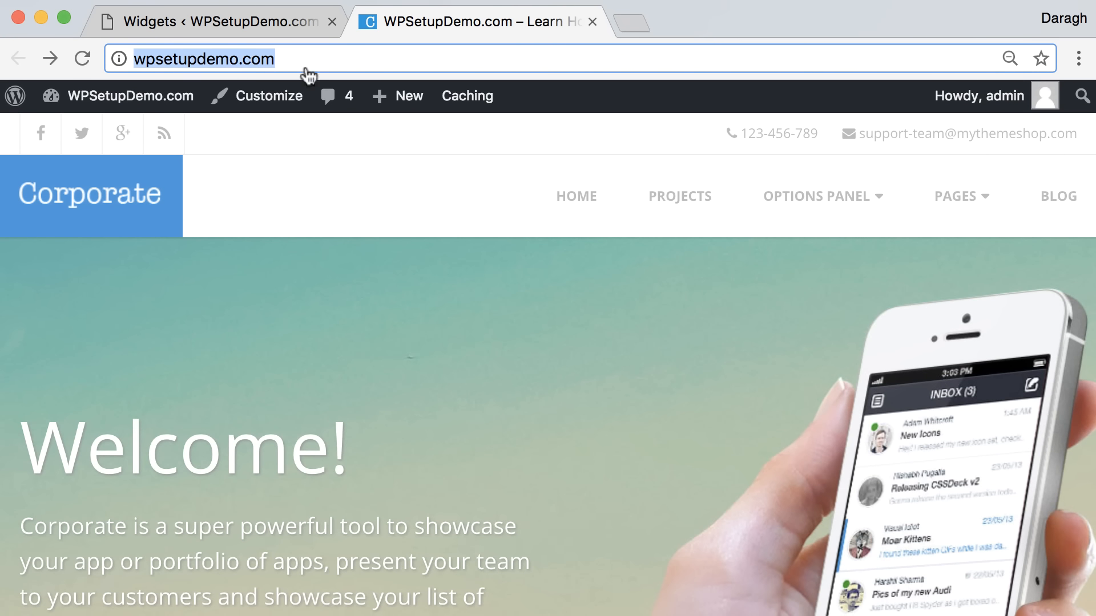
pyautogui.click(496, 333)
pyautogui.scroll(-10, 619, 375)
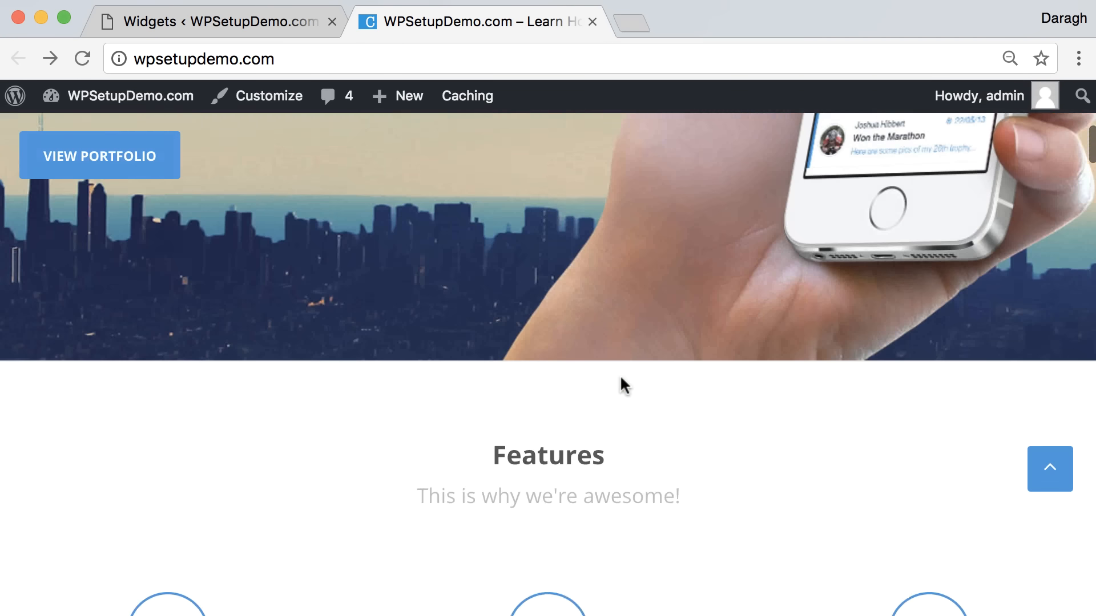
pyautogui.scroll(-3, 619, 375)
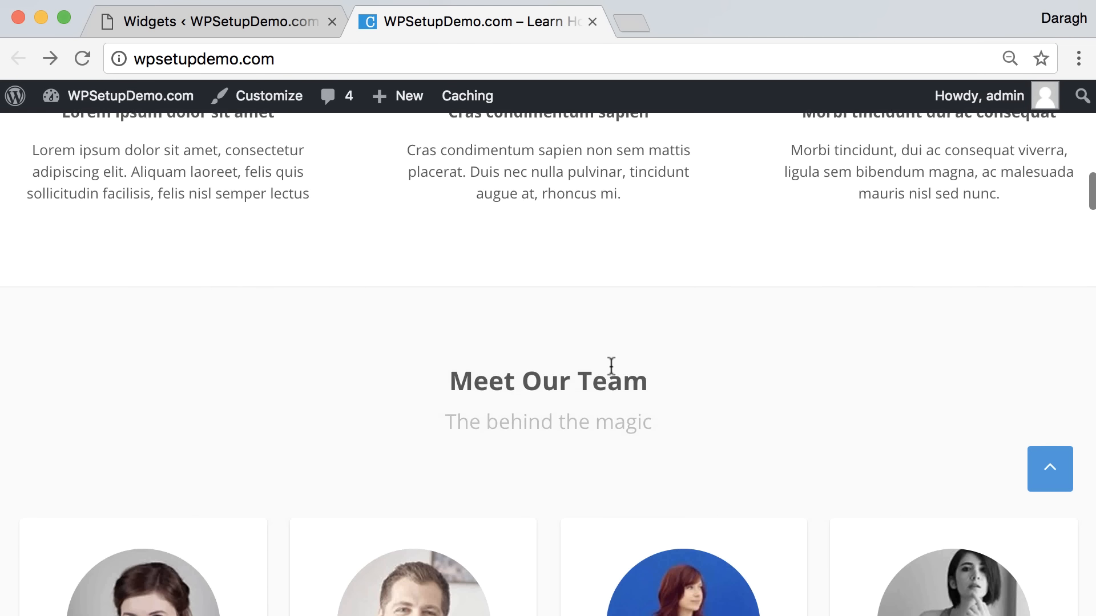
pyautogui.scroll(2, 608, 363)
pyautogui.moveTo(412, 248); pyautogui.dragTo(625, 290)
pyautogui.click(625, 290)
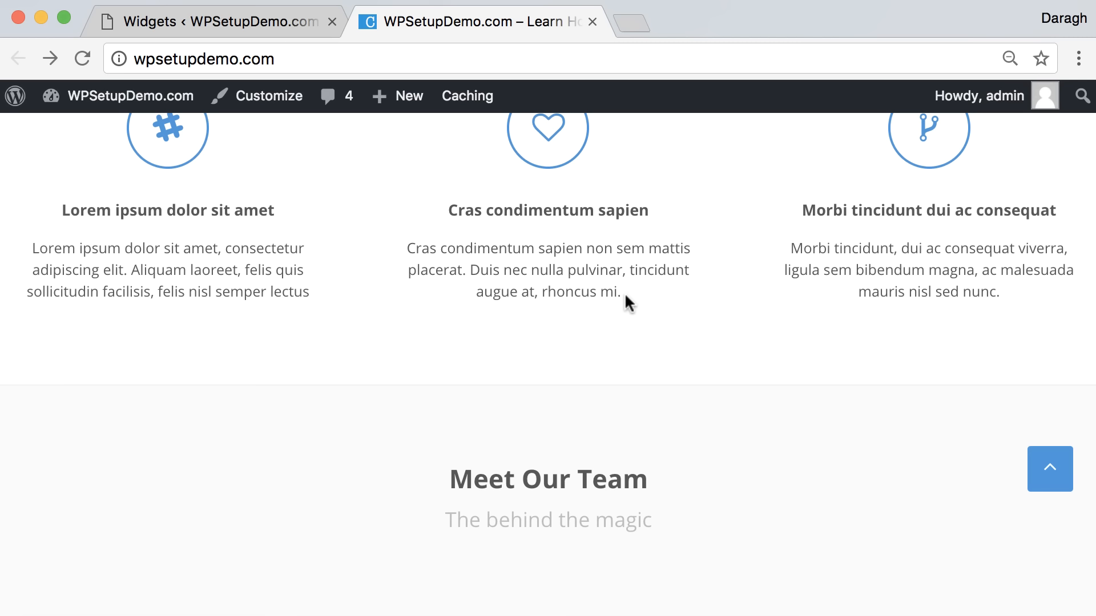
pyautogui.scroll(-10, 624, 293)
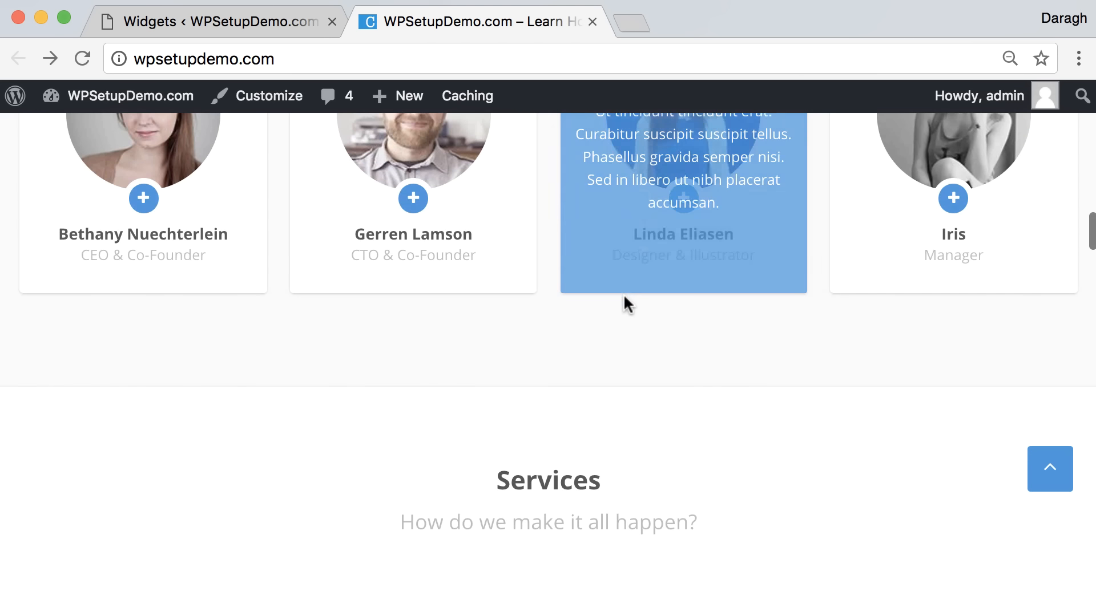
pyautogui.scroll(-3, 624, 294)
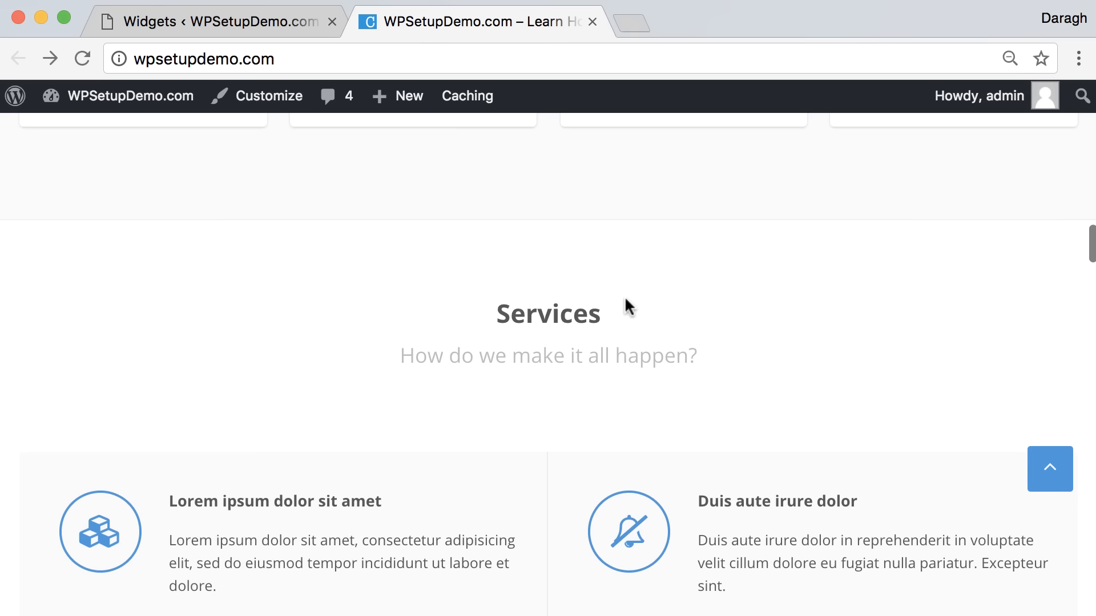
pyautogui.scroll(-20, 624, 295)
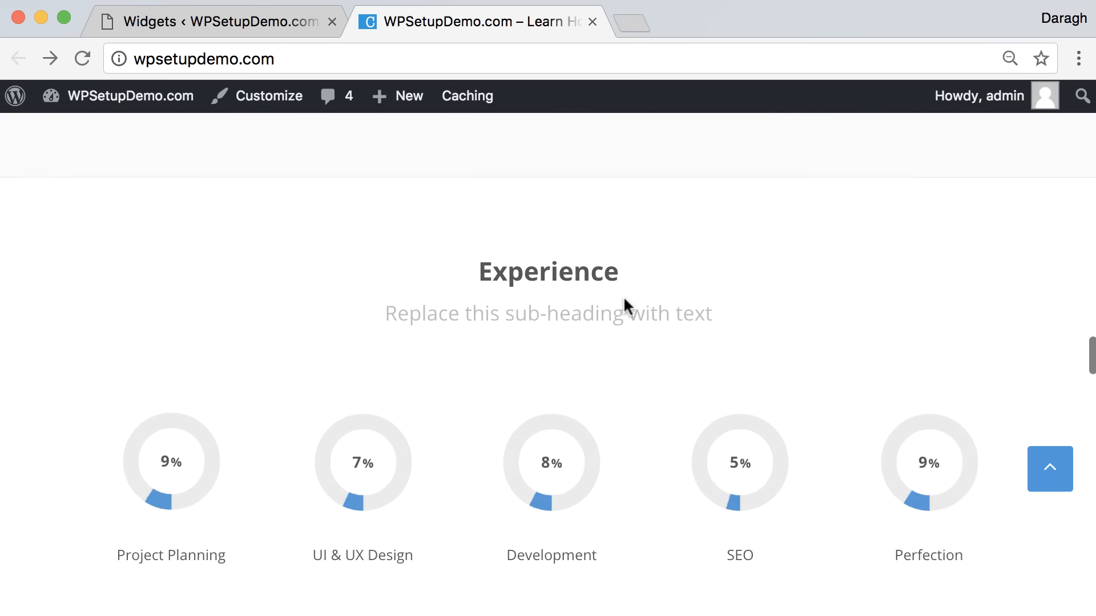
pyautogui.scroll(-8, 623, 295)
pyautogui.scroll(20, 623, 296)
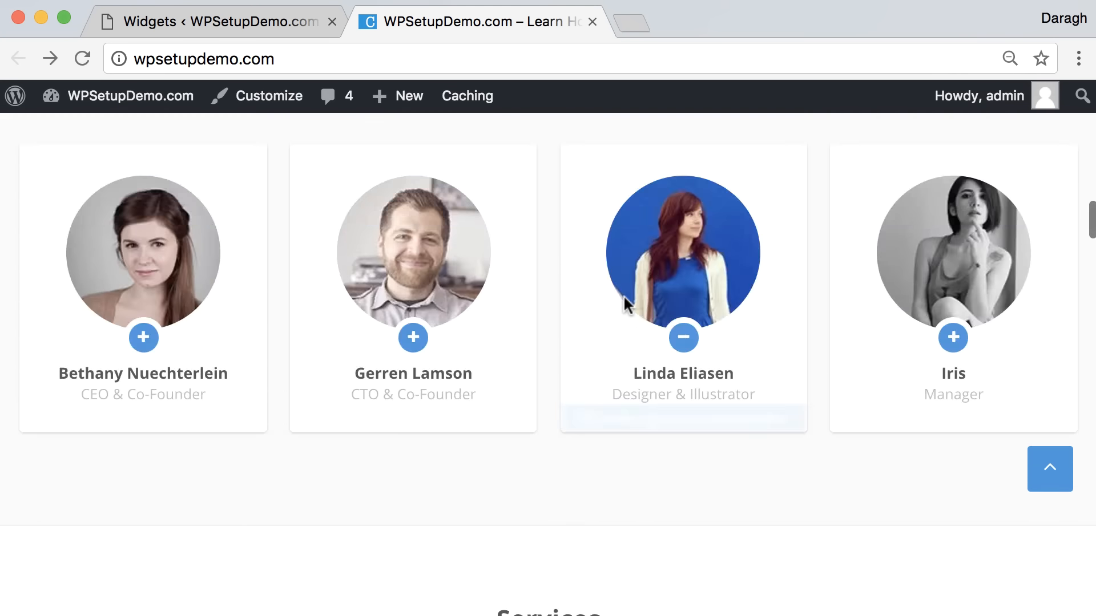
# Step: Open the live site's Blog page and examine its posts, sidebar widgets and the Options Panel navigation entries
pyautogui.scroll(15, 624, 295)
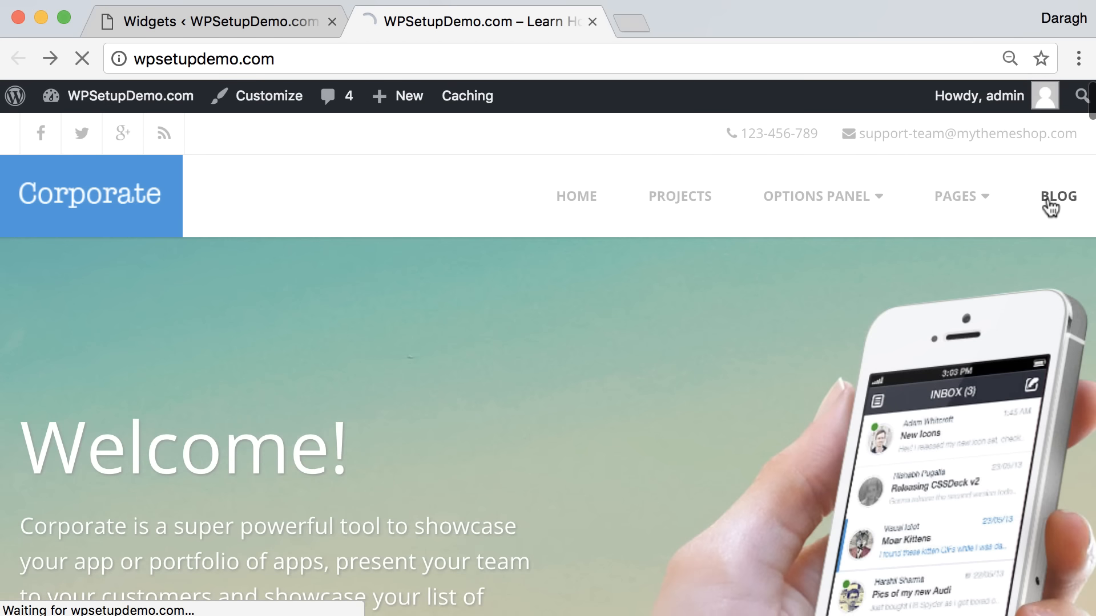
pyautogui.scroll(-7, 723, 337)
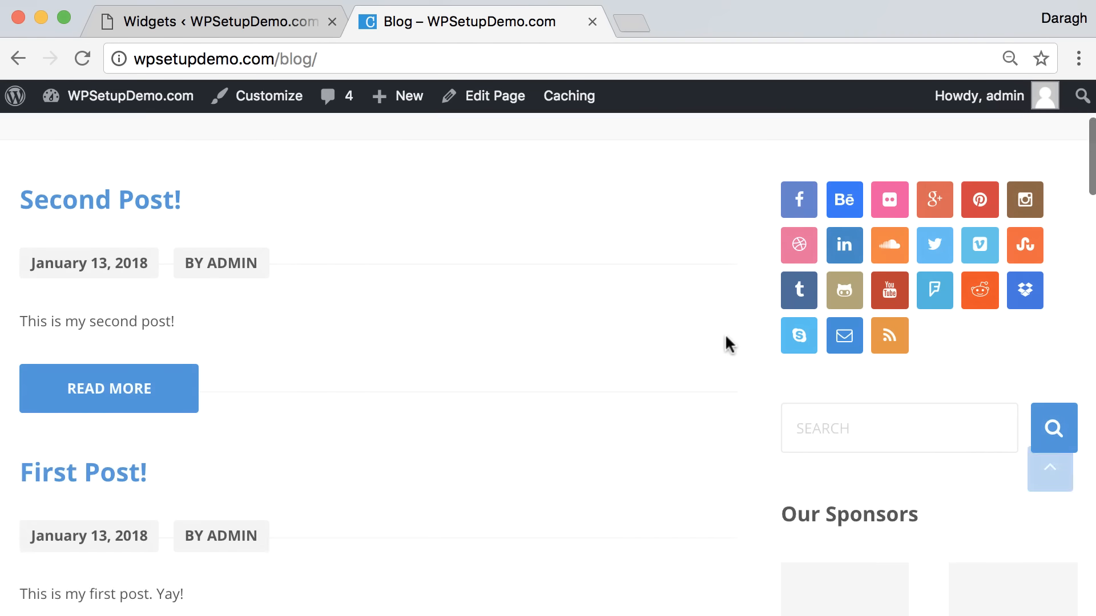
pyautogui.scroll(-7, 718, 344)
pyautogui.scroll(12, 542, 342)
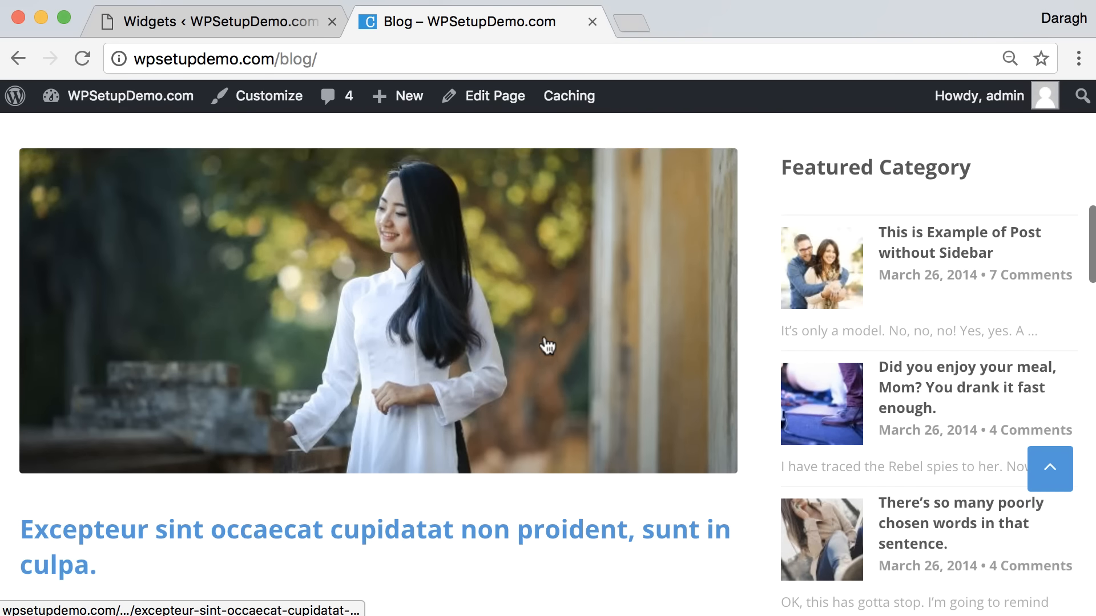
pyautogui.scroll(3, 961, 365)
pyautogui.scroll(-5, 961, 368)
pyautogui.scroll(5, 956, 325)
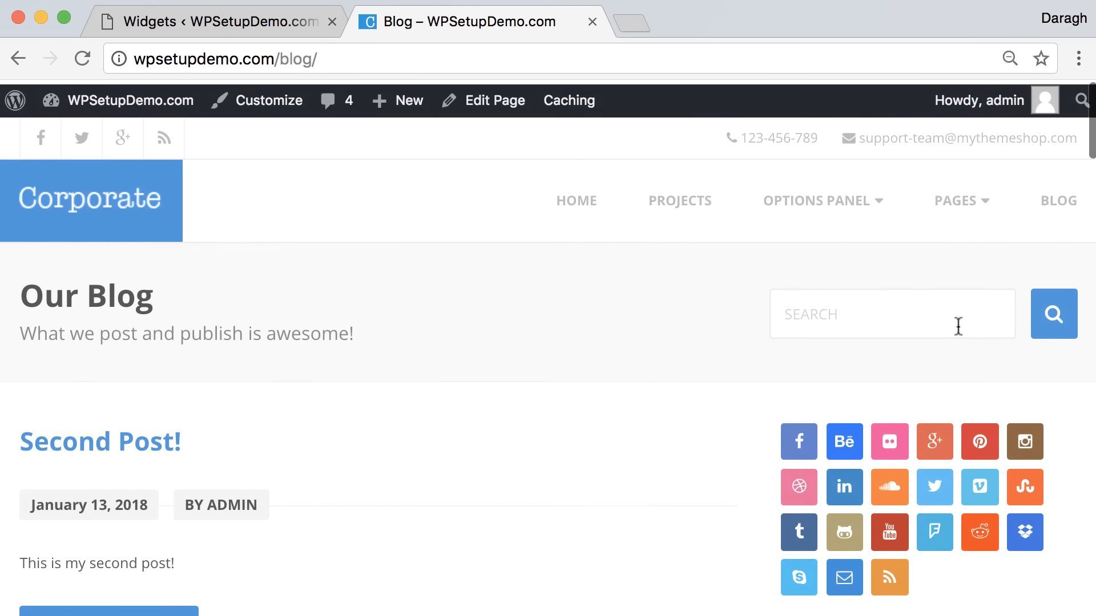
pyautogui.moveTo(977, 216)
pyautogui.moveTo(881, 210)
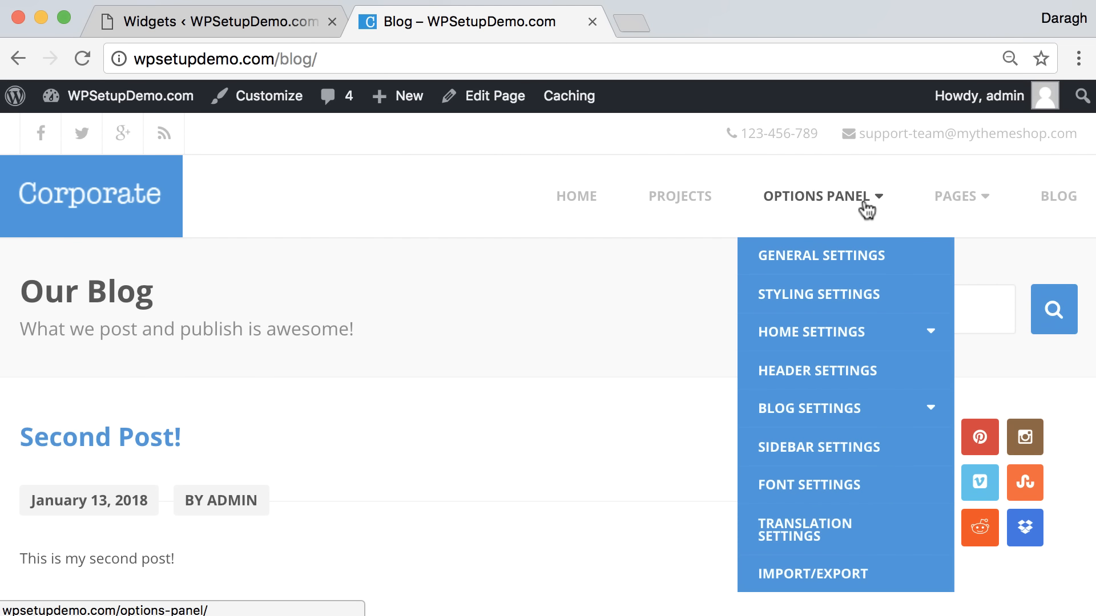
# Step: Return to the admin, open the theme's Theme Options and show the General Settings section
pyautogui.click(235, 23)
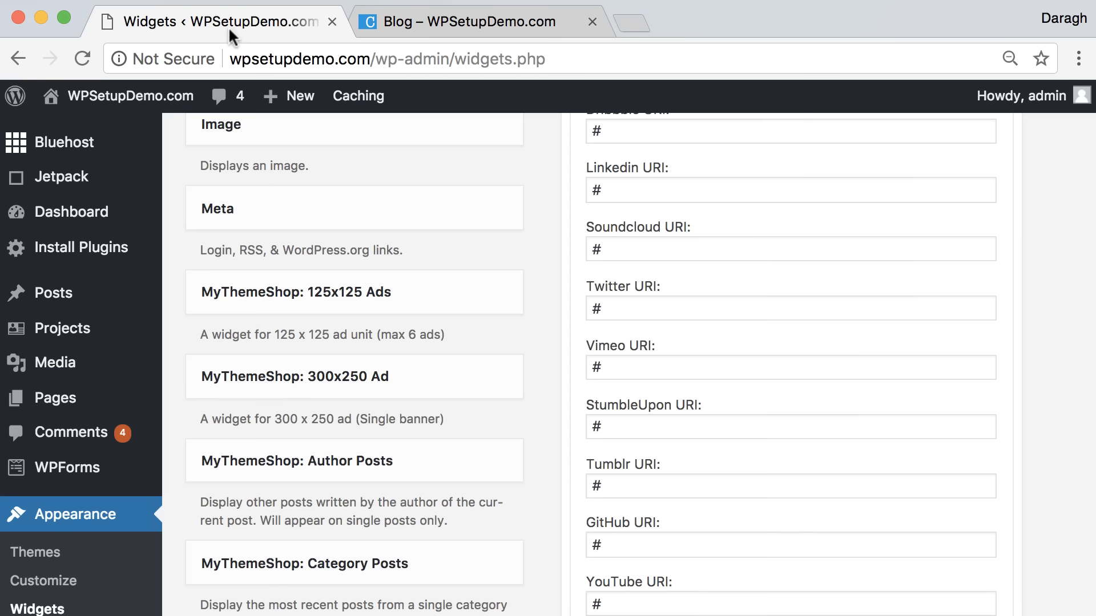
pyautogui.scroll(-5, 63, 377)
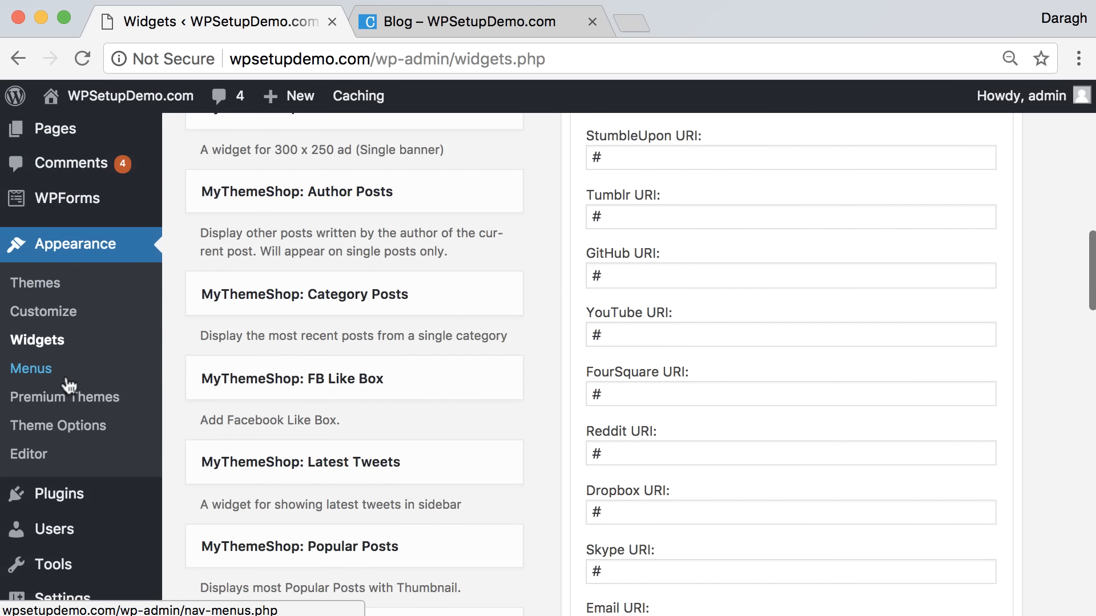
pyautogui.scroll(1, 69, 383)
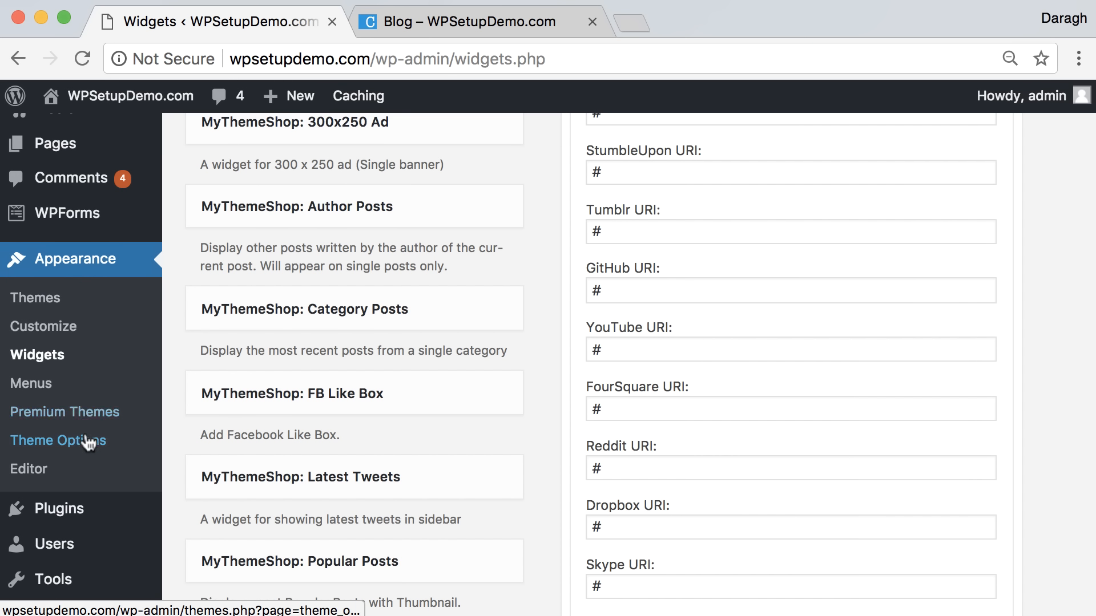
pyautogui.scroll(-1, 92, 442)
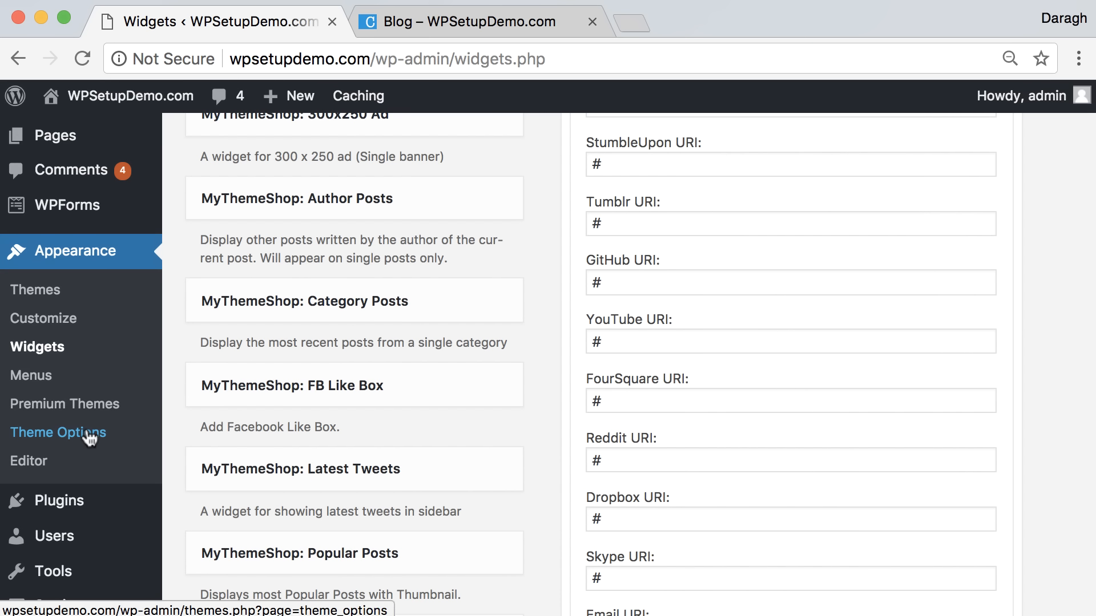
pyautogui.click(89, 438)
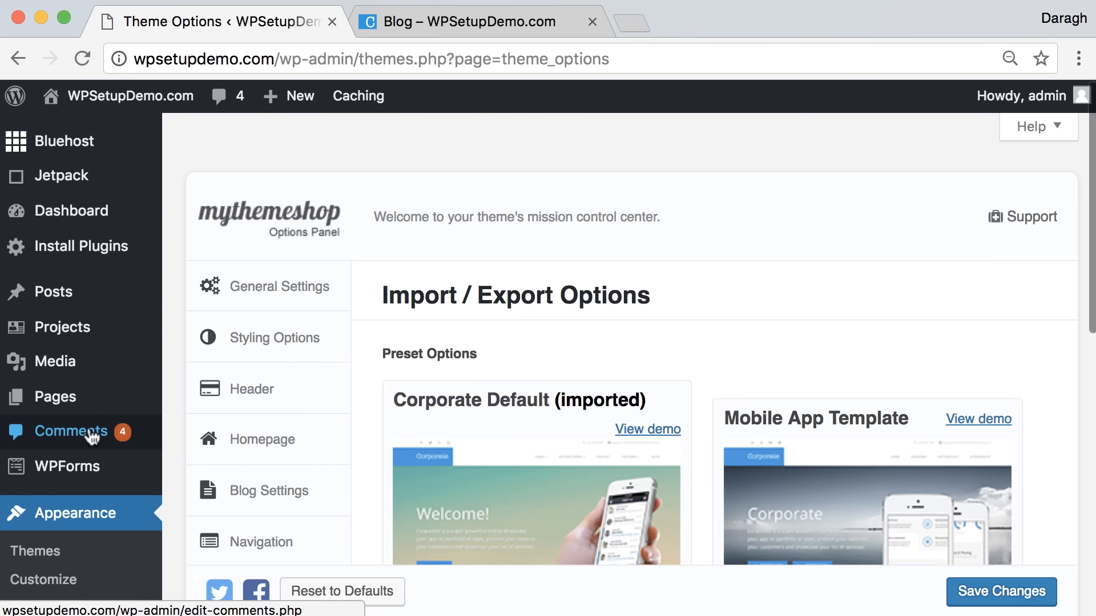
pyautogui.scroll(-1, 364, 380)
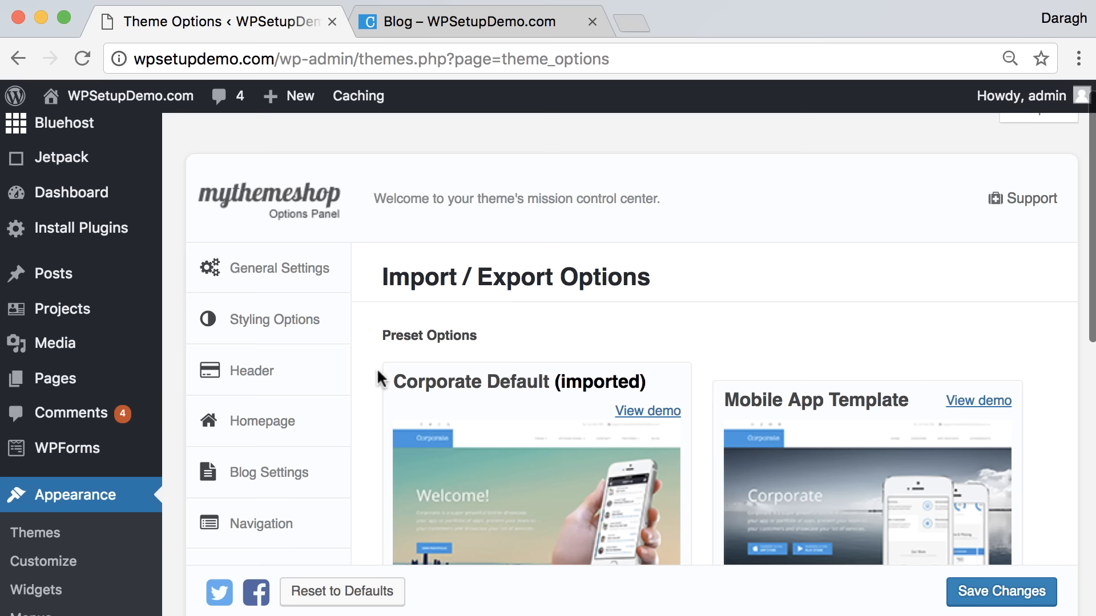
pyautogui.scroll(-5, 377, 368)
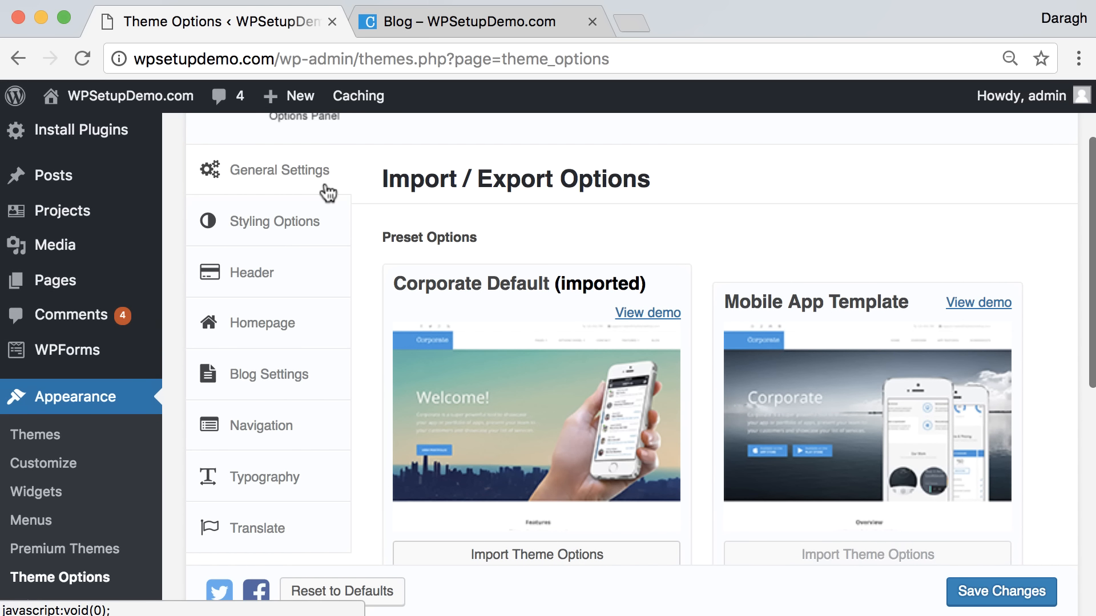
pyautogui.click(320, 173)
# Step: Switch to the live site and go back from the Blog page to the front page to view its header and banner
pyautogui.click(497, 23)
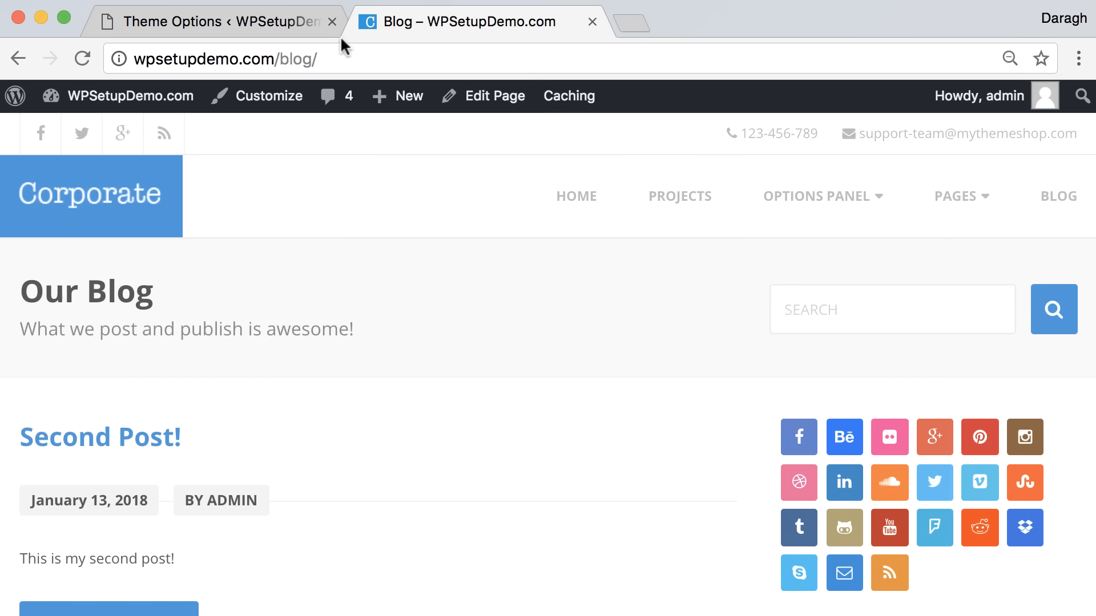
pyautogui.click(18, 58)
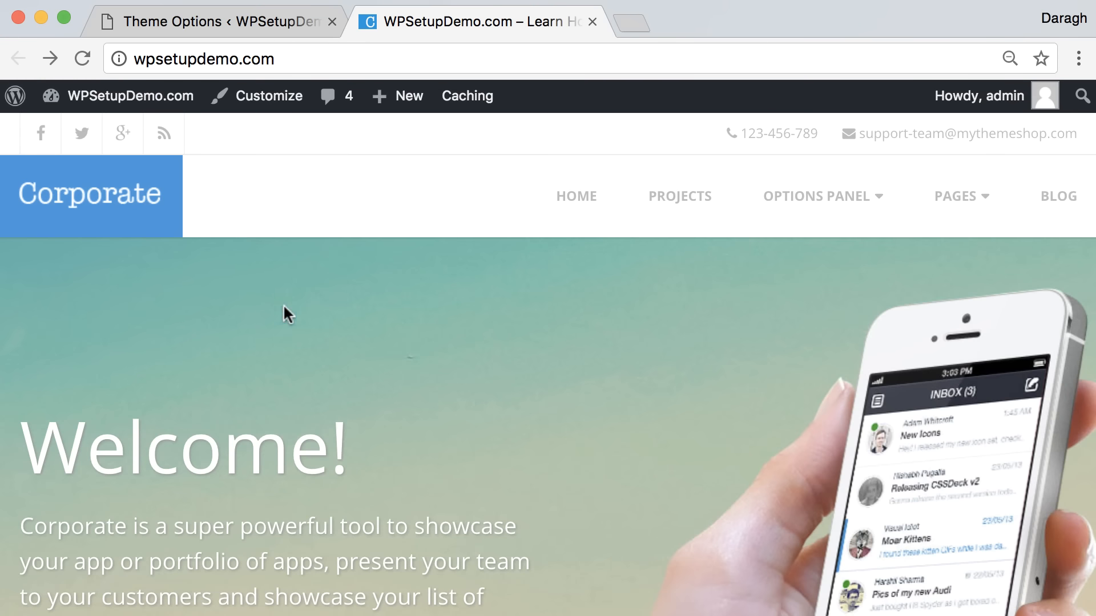
pyautogui.scroll(-3, 245, 273)
pyautogui.scroll(3, 173, 238)
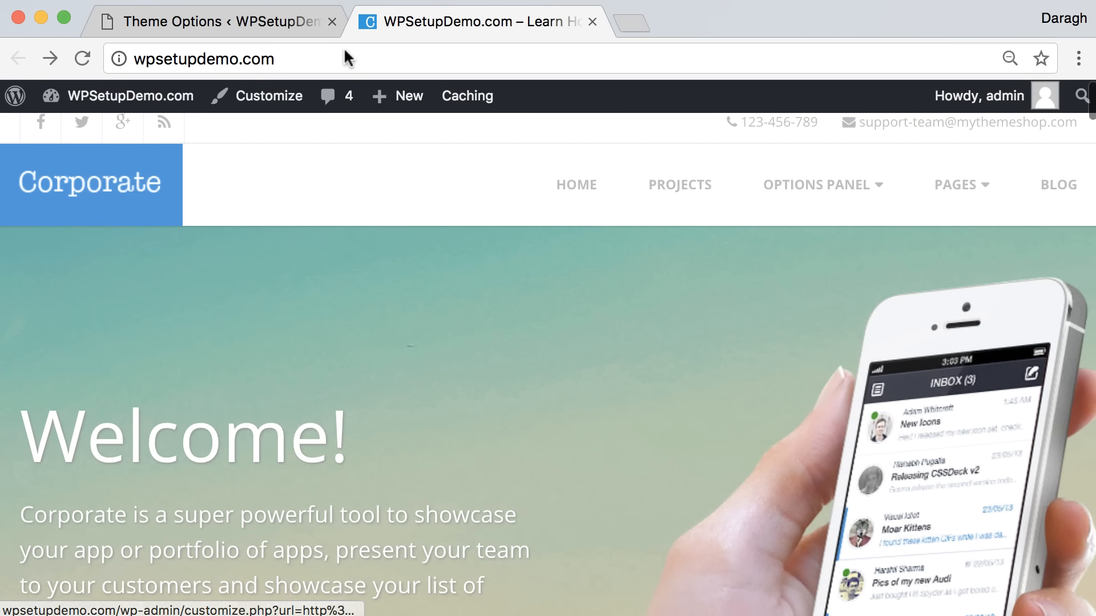
# Step: Return to Theme Options and review the logo image and favicon options in General Settings
pyautogui.click(272, 25)
pyautogui.scroll(-3, 557, 380)
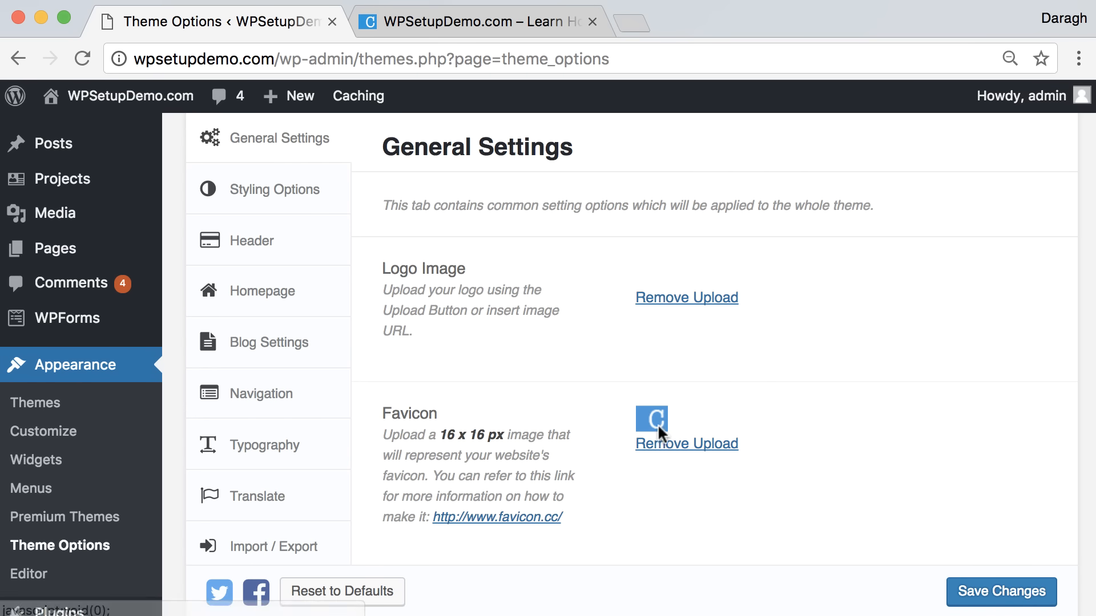
pyautogui.scroll(-5, 656, 423)
pyautogui.scroll(4, 540, 324)
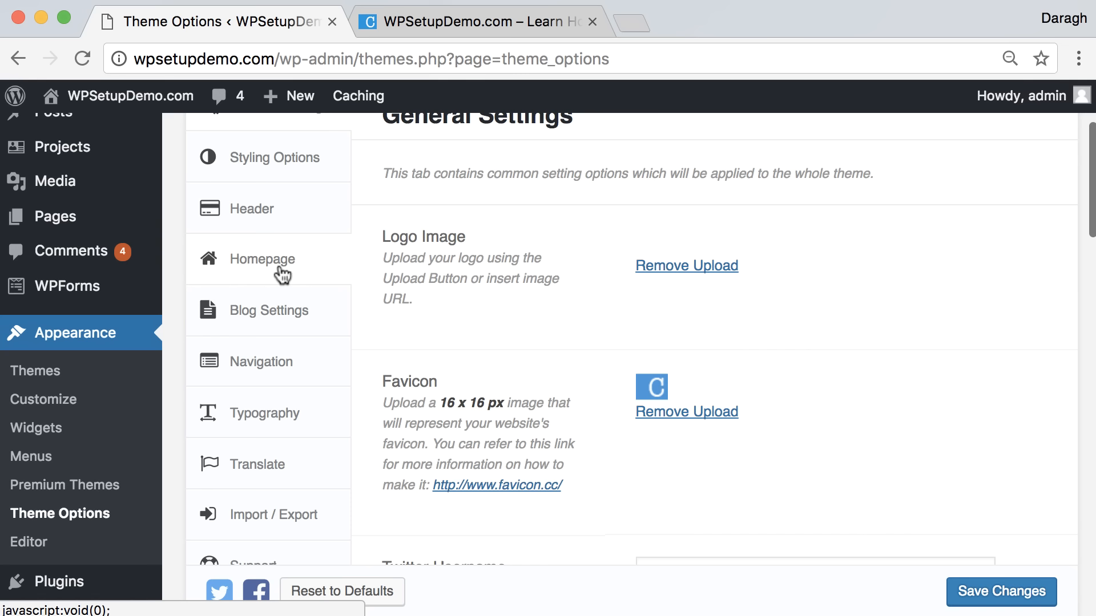
# Step: Open the Home Layout section of the Homepage options and examine the enabled and disabled blocks in the Homepage Layout Manager
pyautogui.click(283, 274)
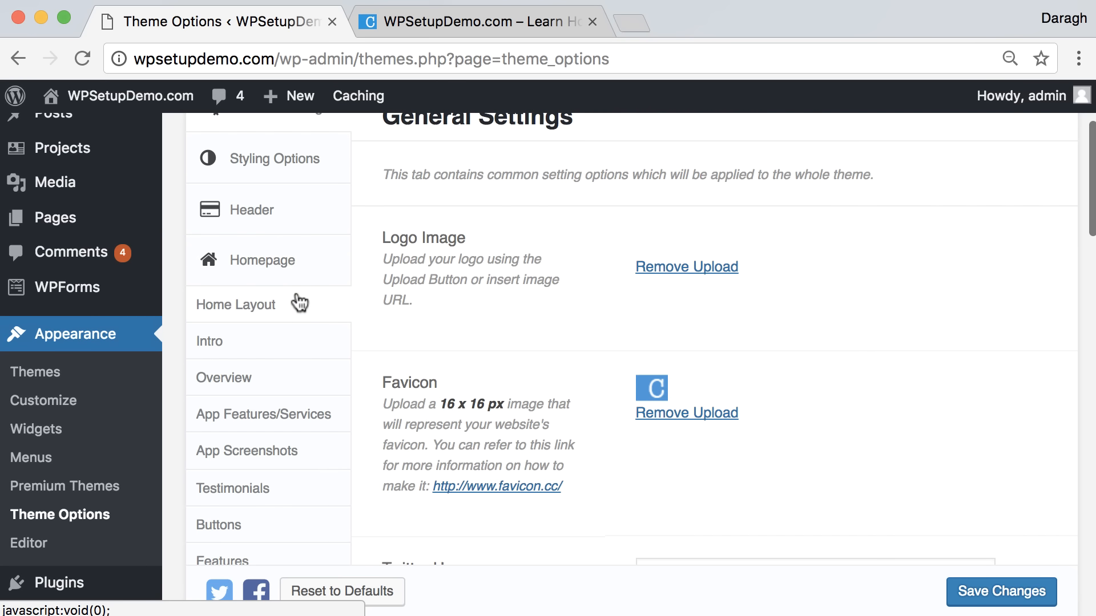
pyautogui.click(258, 313)
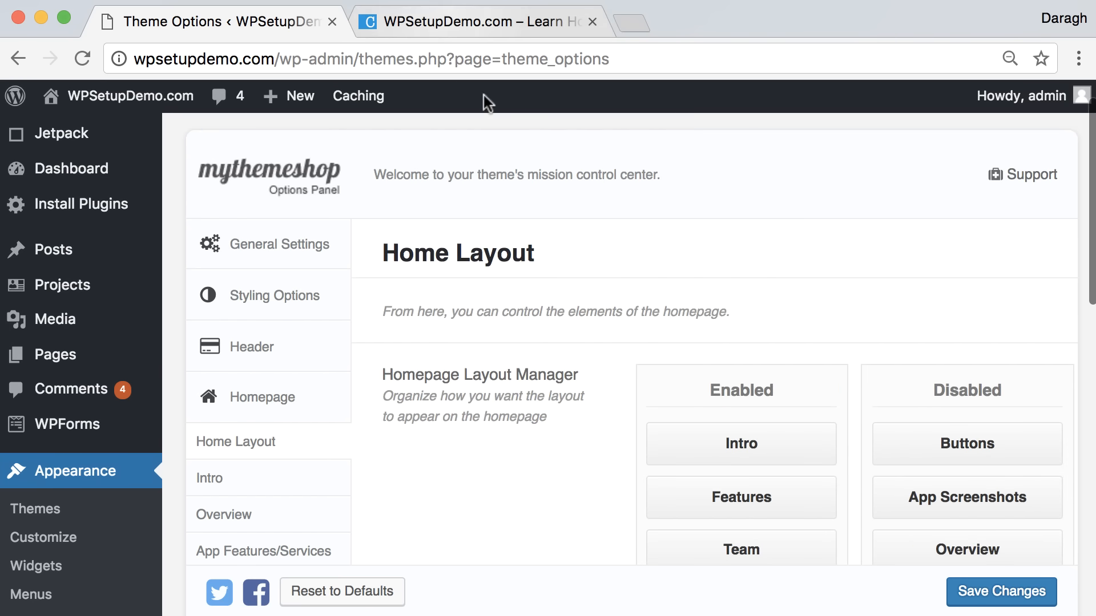
pyautogui.scroll(-3, 656, 393)
pyautogui.moveTo(696, 422)
pyautogui.mouseDown()
pyautogui.moveTo(679, 367)
pyautogui.moveTo(662, 373)
pyautogui.moveTo(687, 428)
pyautogui.mouseUp()
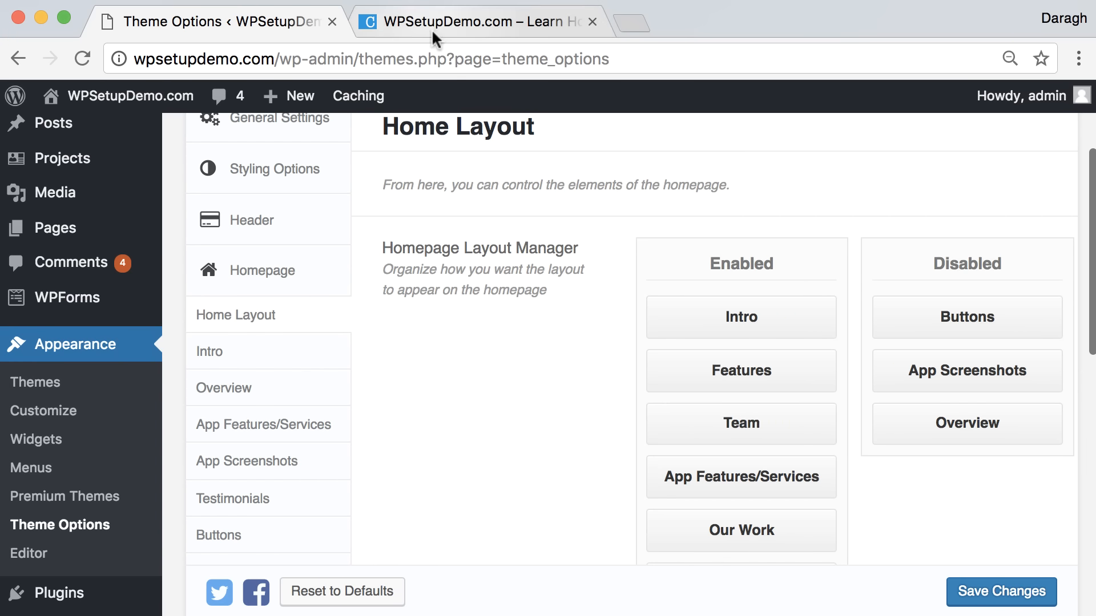
# Step: View the Meet Our Team section on the live front page, then return to Theme Options
pyautogui.click(429, 26)
pyautogui.scroll(-20, 516, 285)
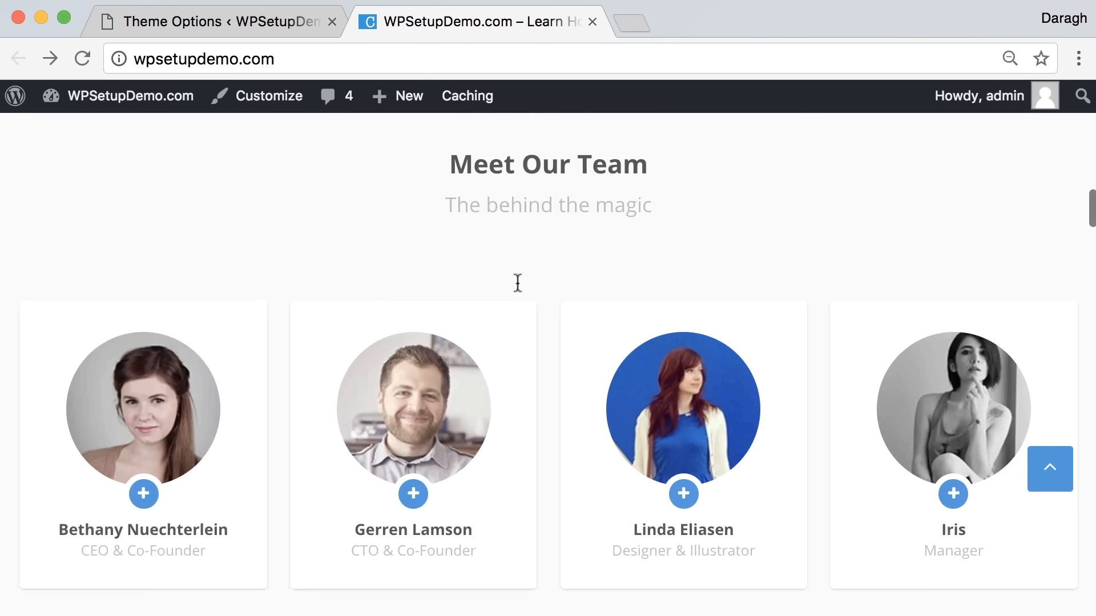
pyautogui.scroll(10, 515, 280)
pyautogui.click(246, 21)
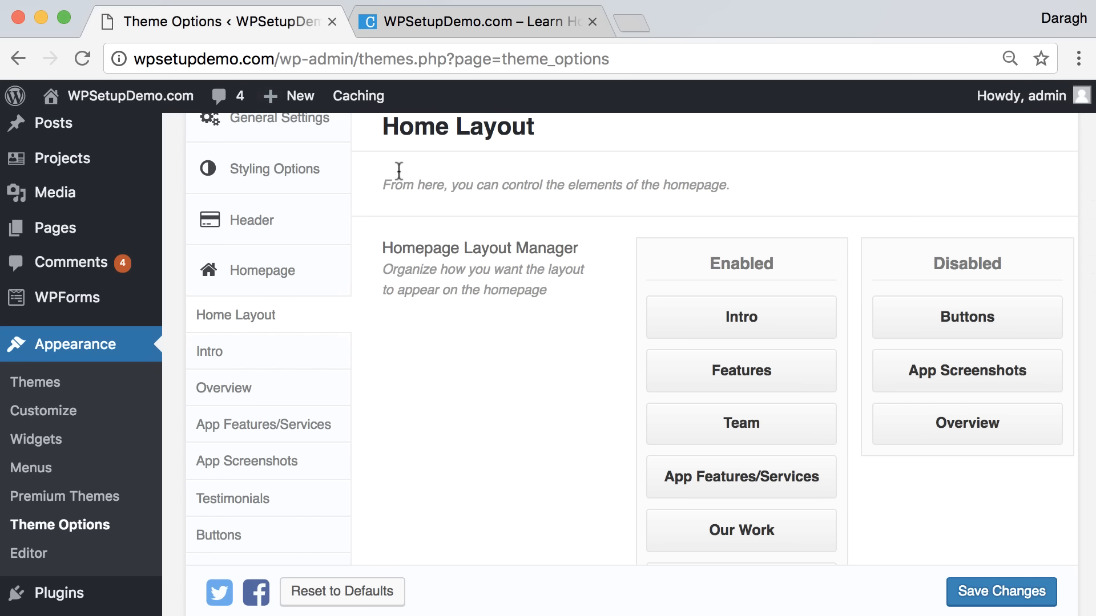
# Step: Open the Intro section of the Homepage options and review its title, description and background image settings
pyautogui.click(302, 351)
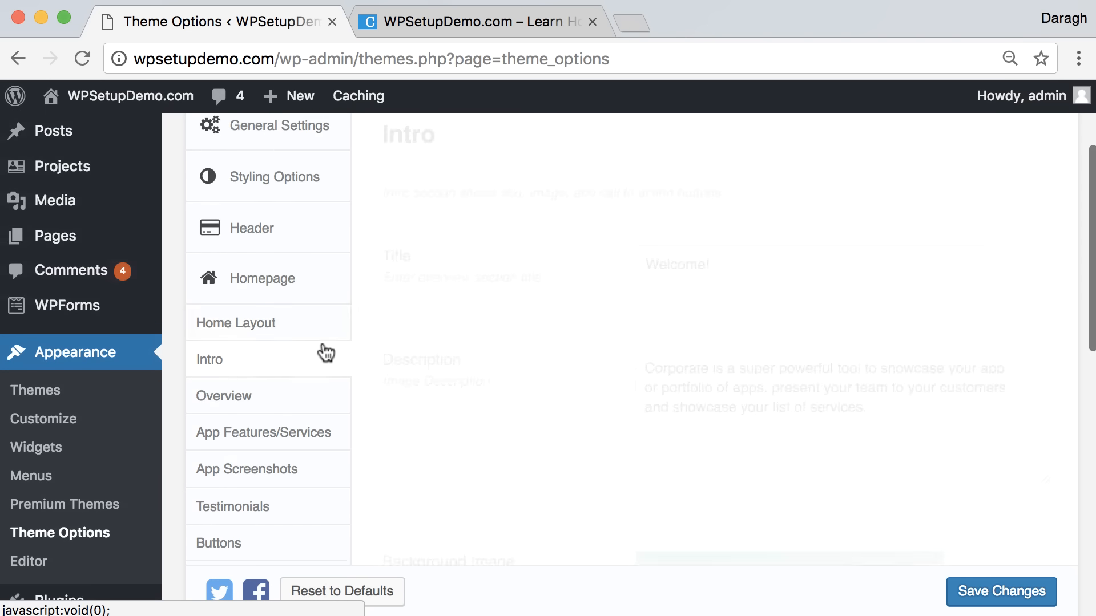
pyautogui.scroll(-2, 628, 314)
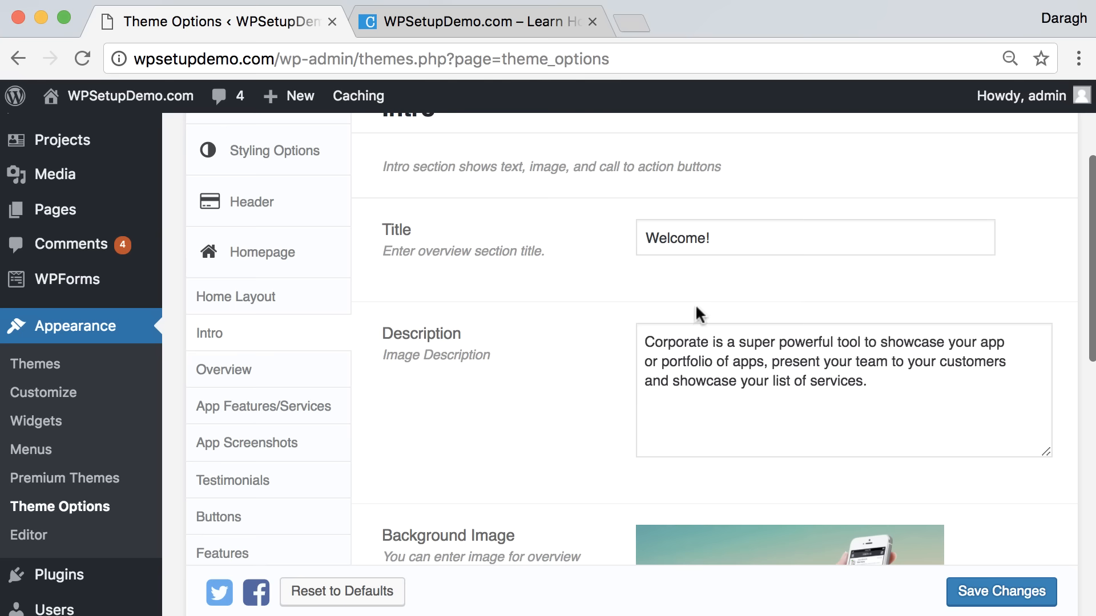
pyautogui.scroll(-5, 724, 336)
pyautogui.scroll(2, 724, 343)
pyautogui.scroll(-3, 723, 343)
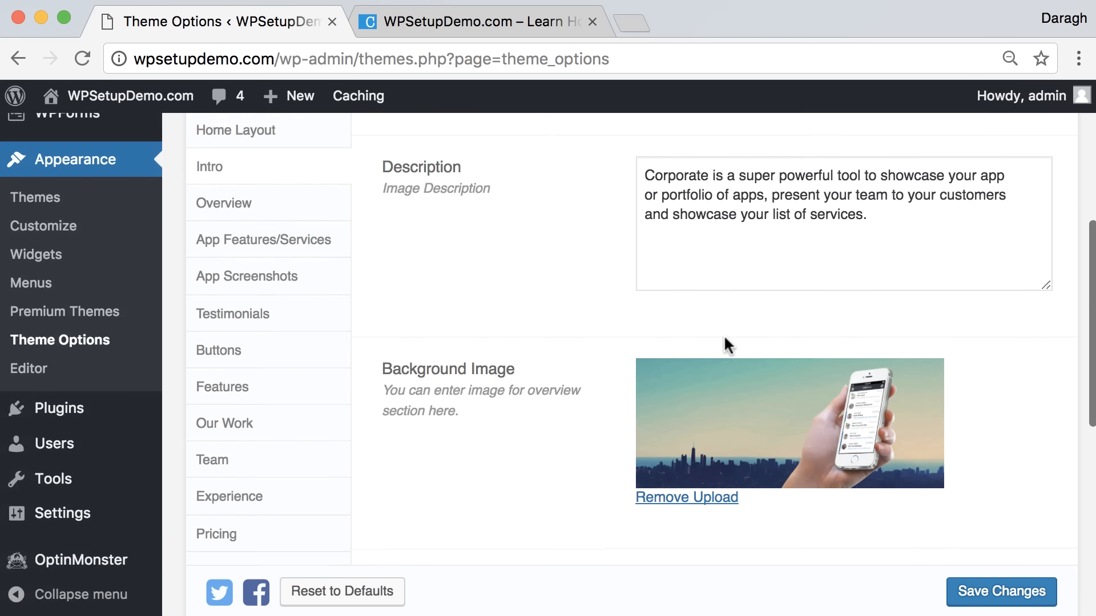
pyautogui.scroll(-1, 717, 422)
pyautogui.scroll(4, 690, 414)
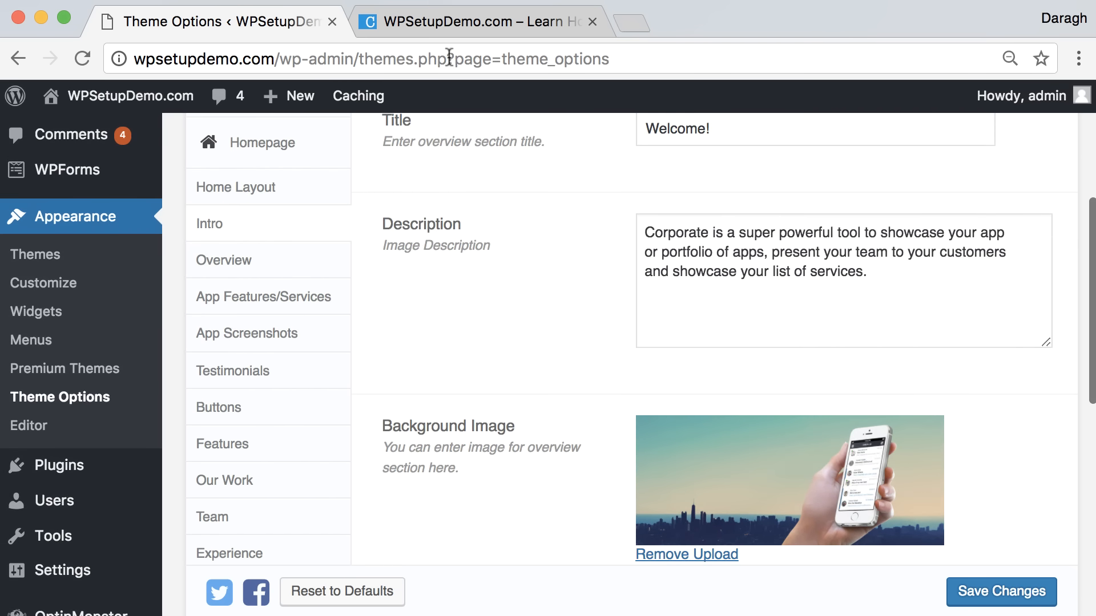
# Step: Compare the Intro settings with the welcome banner on the live front page and return to Theme Options
pyautogui.click(444, 30)
pyautogui.scroll(10, 399, 218)
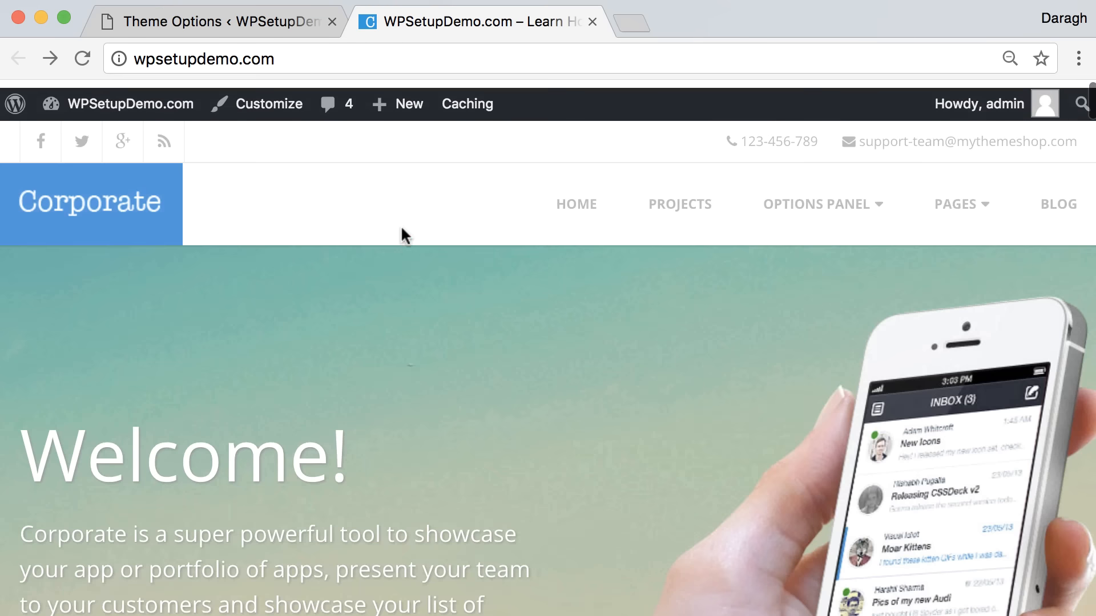
pyautogui.scroll(-5, 400, 228)
pyautogui.click(266, 23)
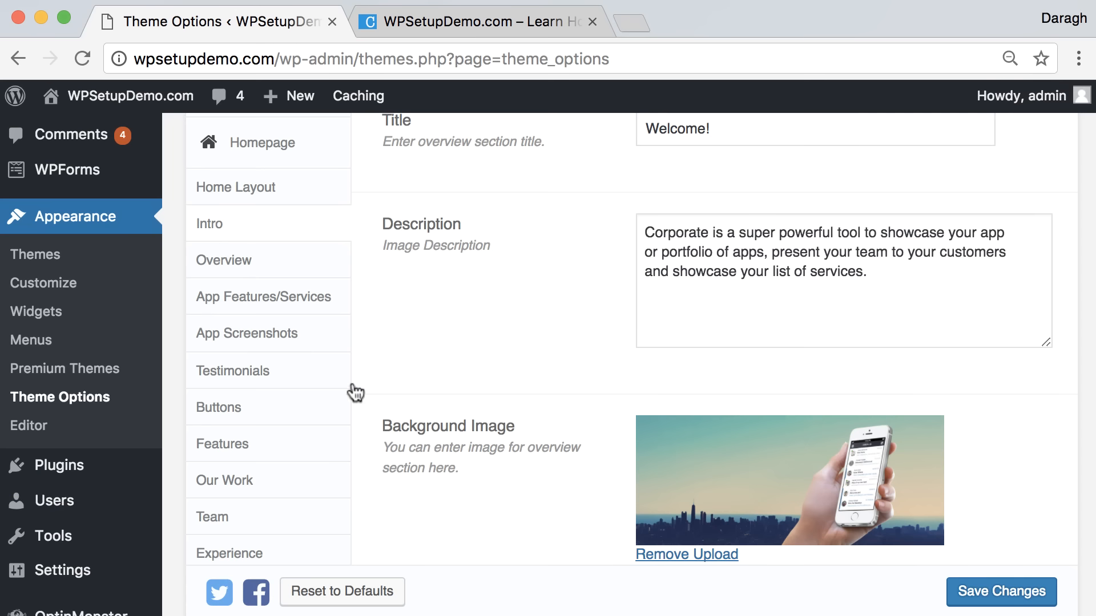
# Step: Expand the Intro section's View Portfolio button settings, examine its options, and check the button on the live front page
pyautogui.scroll(-6, 599, 340)
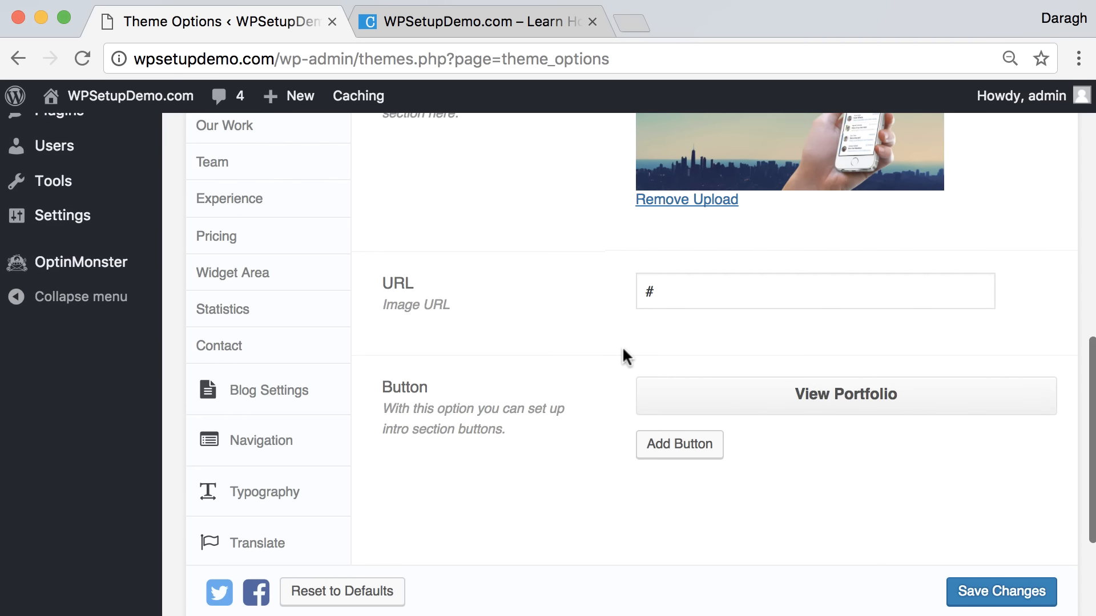
pyautogui.click(853, 397)
pyautogui.scroll(-9, 816, 422)
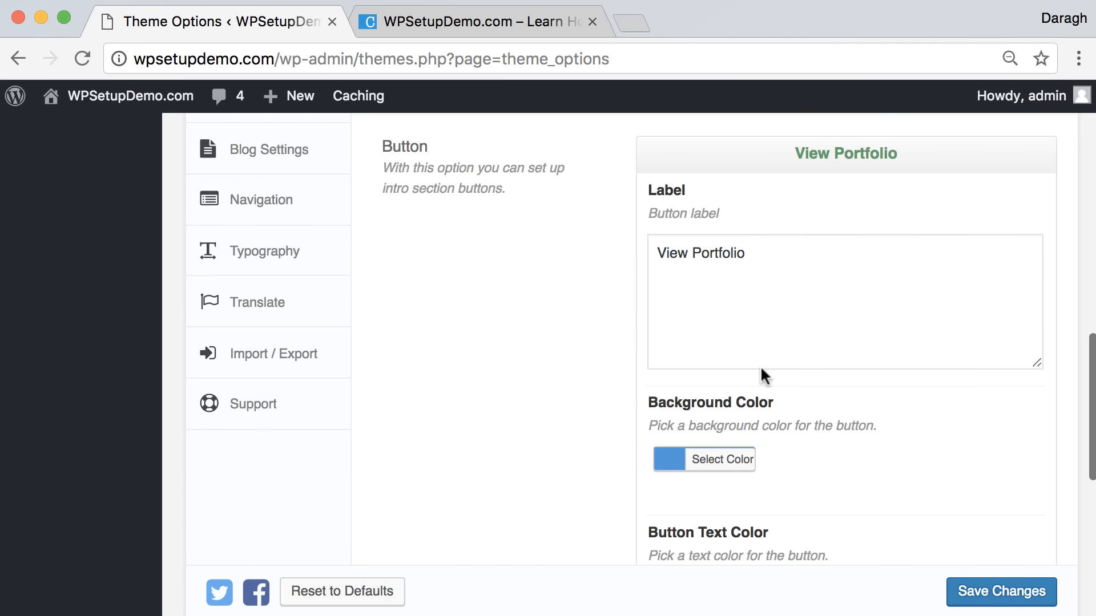
pyautogui.scroll(-3, 759, 491)
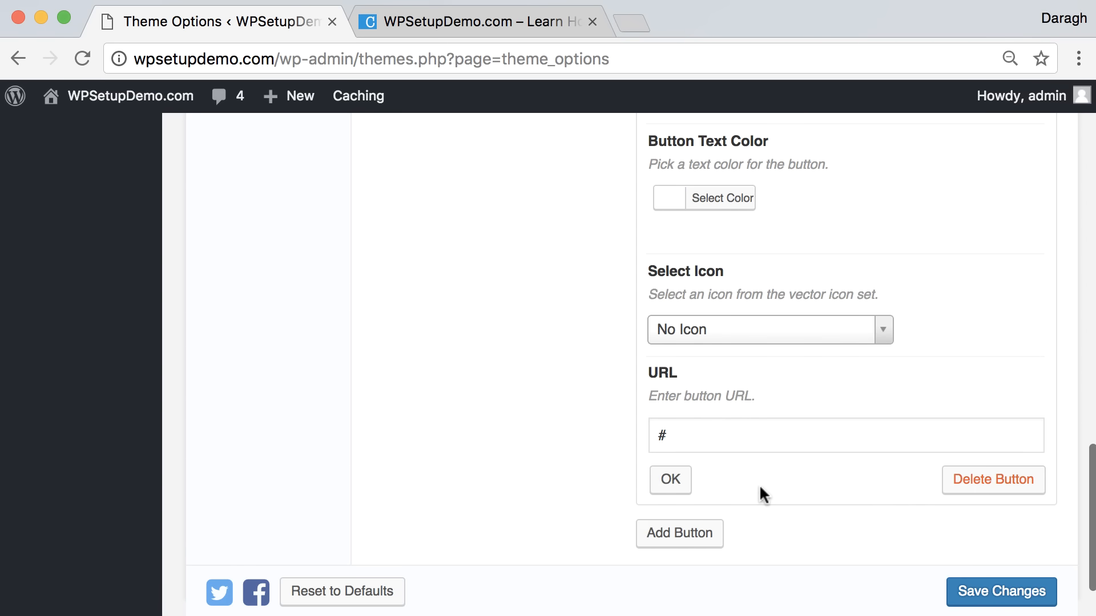
pyautogui.scroll(20, 758, 491)
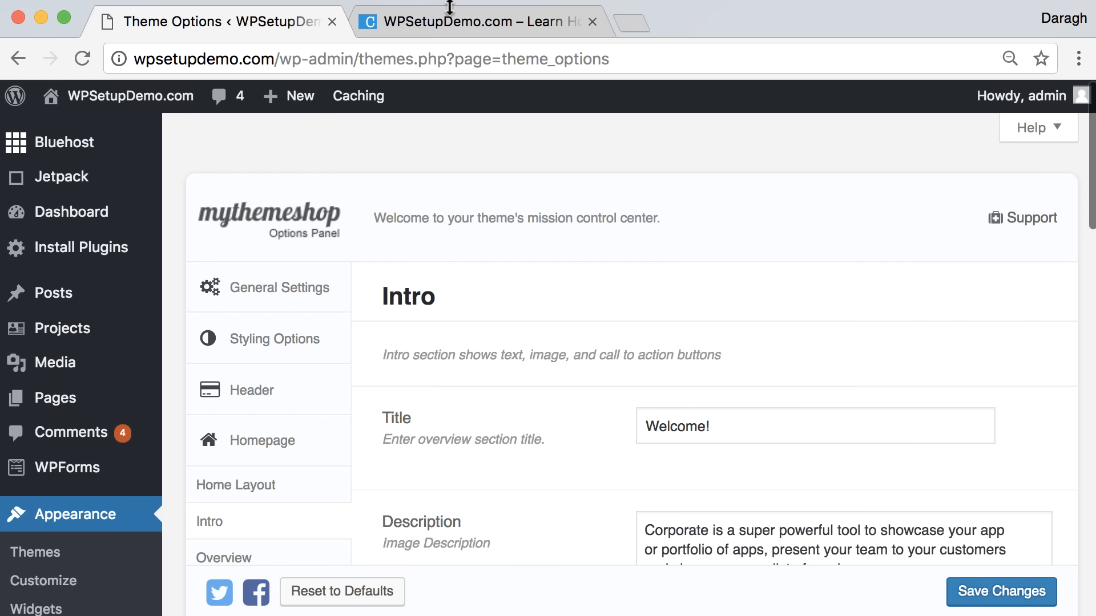
pyautogui.click(454, 19)
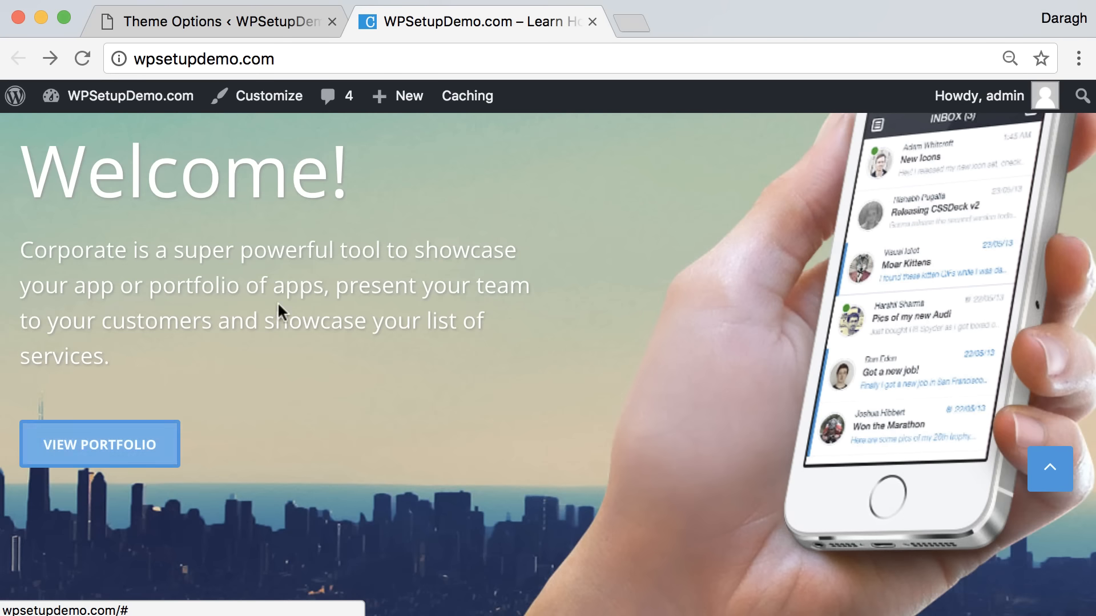
pyautogui.click(294, 31)
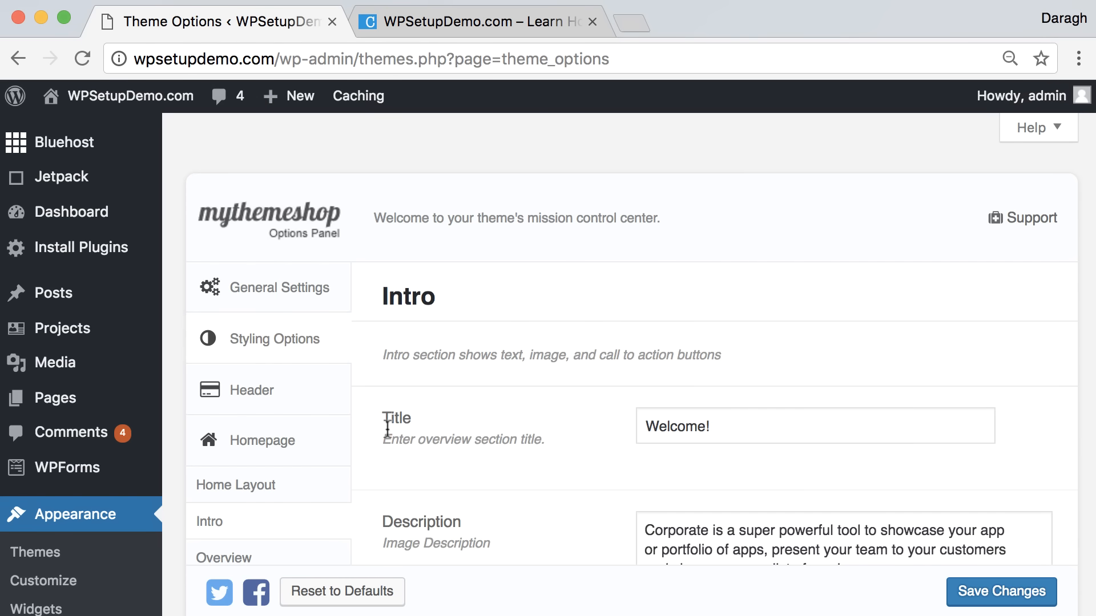
# Step: Open the Team section of the Homepage options and review its title and description fields
pyautogui.scroll(-6, 388, 439)
pyautogui.scroll(-2, 383, 440)
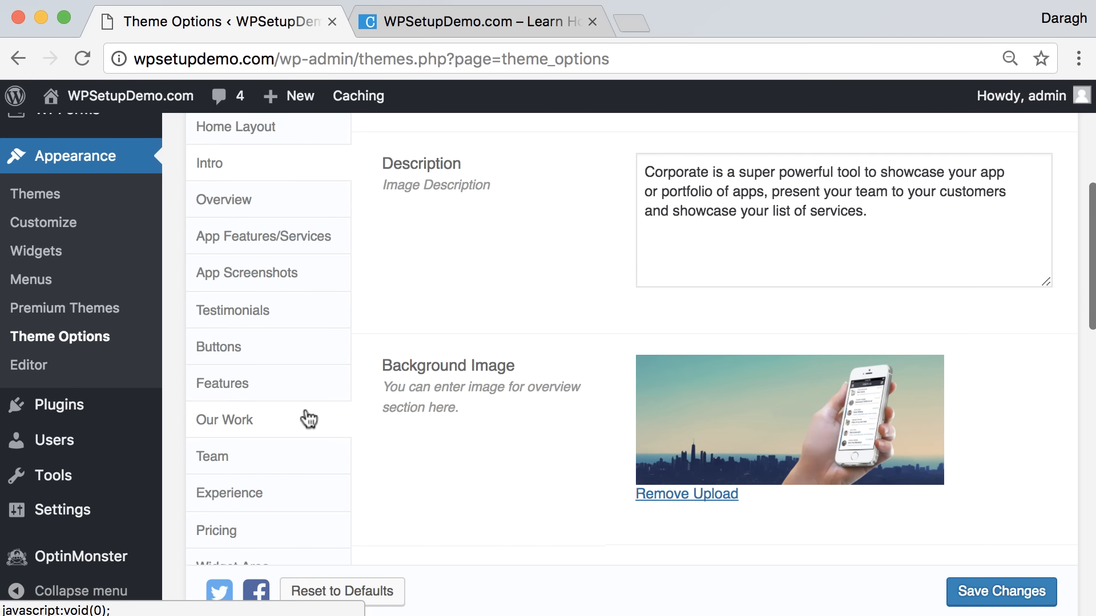
pyautogui.click(311, 464)
pyautogui.scroll(-5, 483, 420)
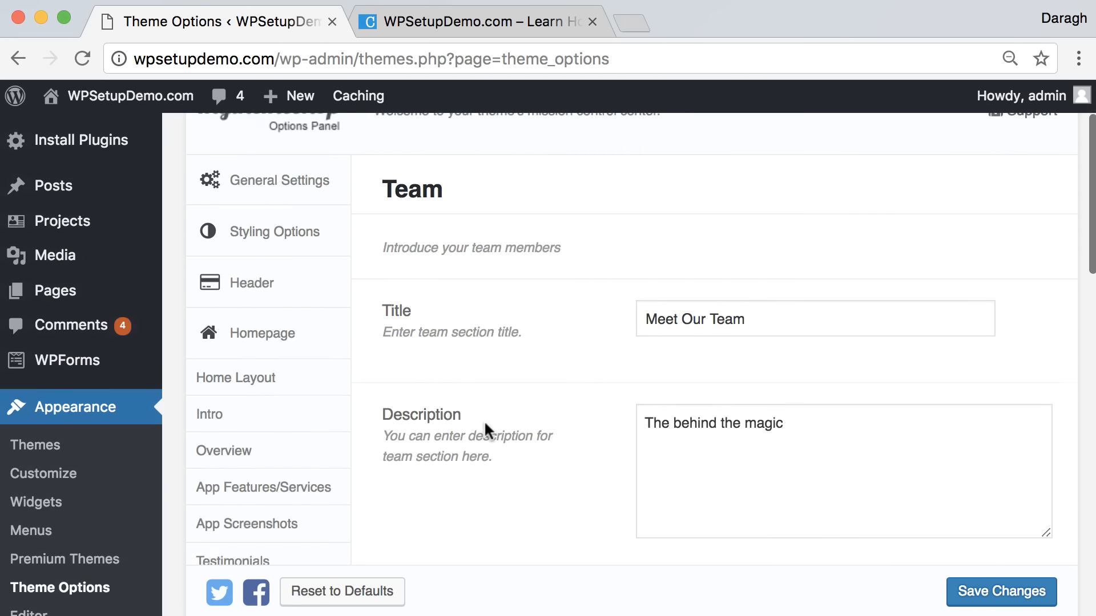
pyautogui.scroll(-3, 484, 420)
# Step: View the team member cards on the live front page and return to the Team options
pyautogui.click(433, 31)
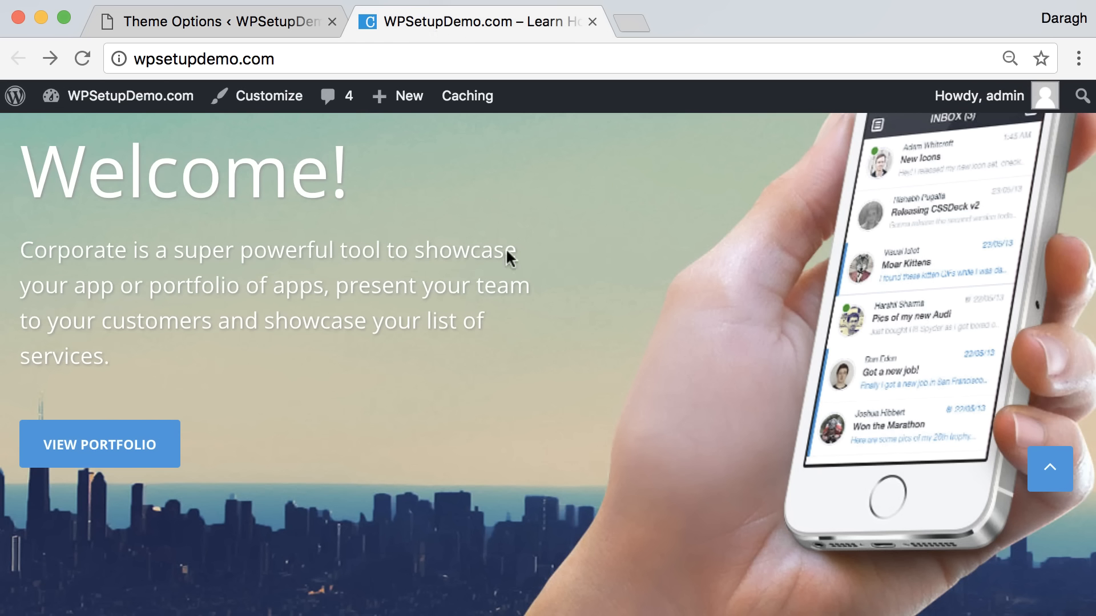
pyautogui.scroll(-15, 533, 409)
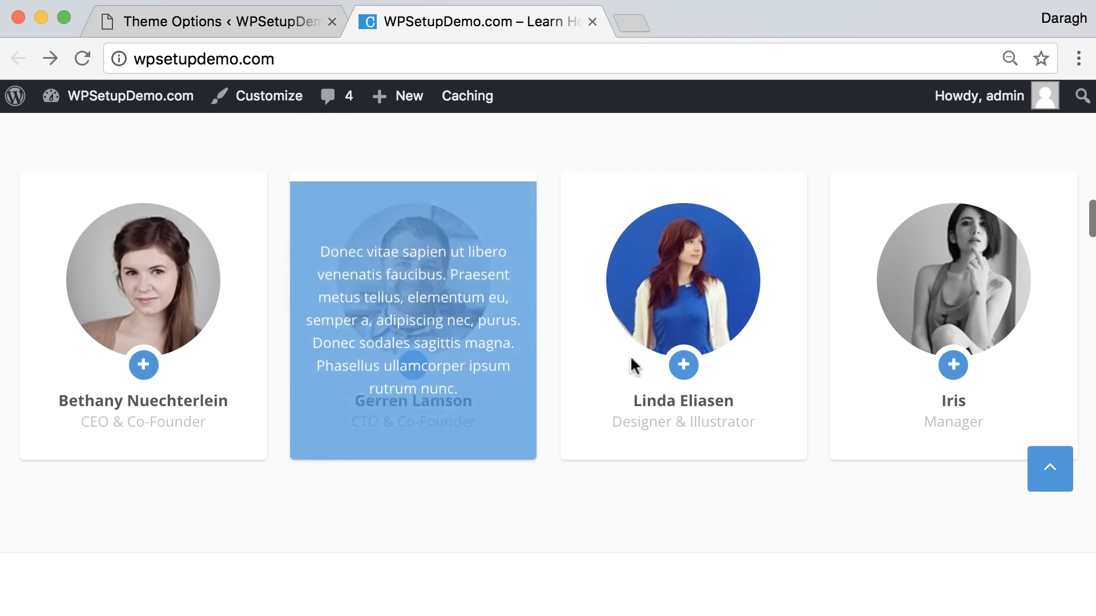
pyautogui.click(274, 17)
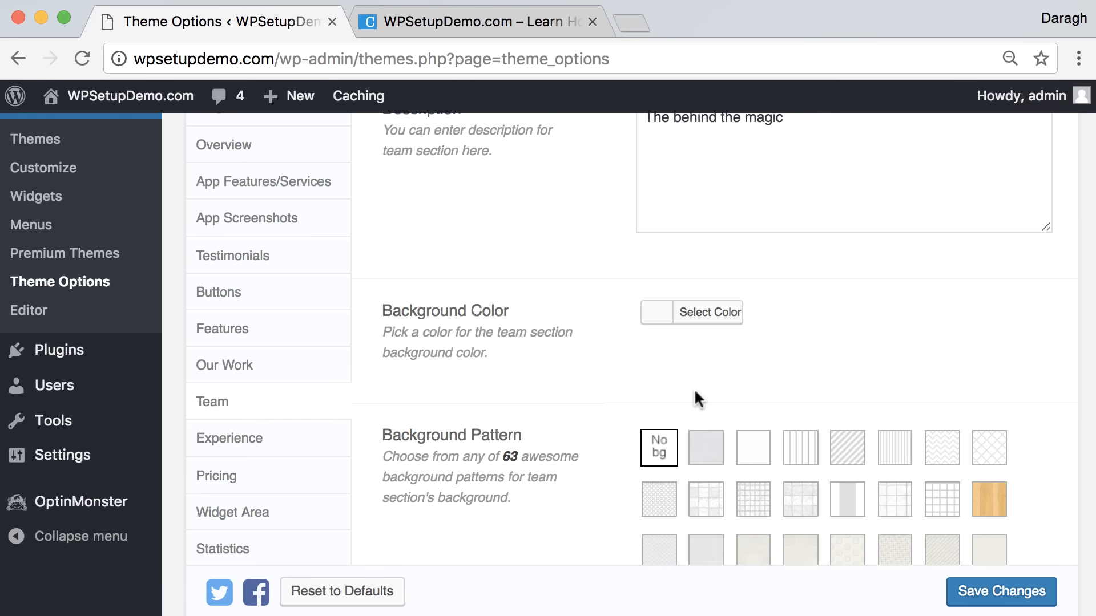
# Step: Review the Team section's background options, then expand the first team member's settings, examine the fields and collapse them
pyautogui.scroll(-10, 694, 394)
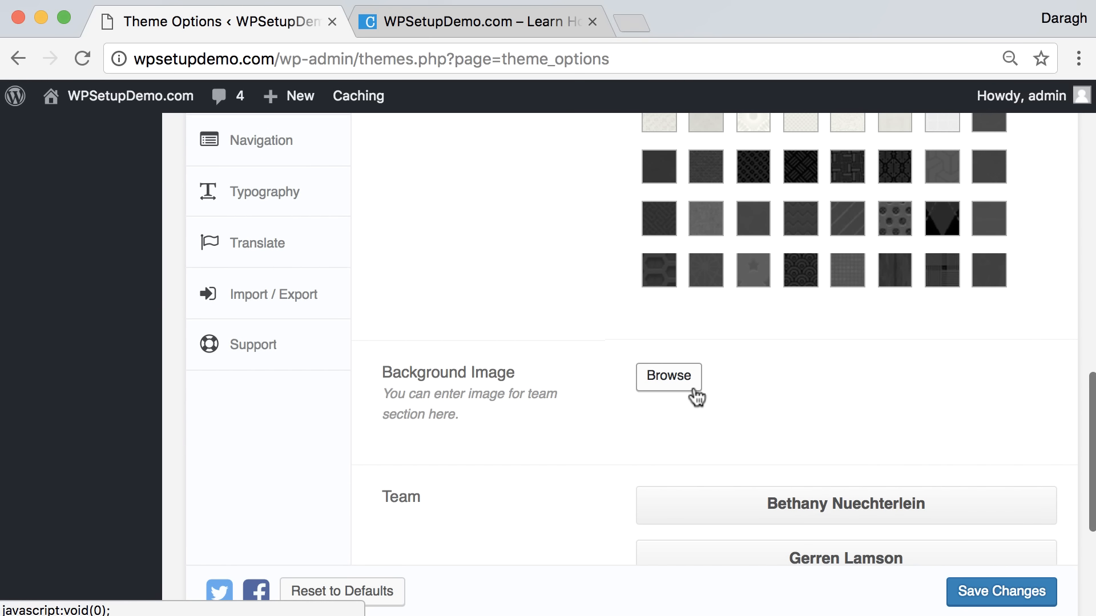
pyautogui.scroll(-5, 696, 394)
pyautogui.click(850, 283)
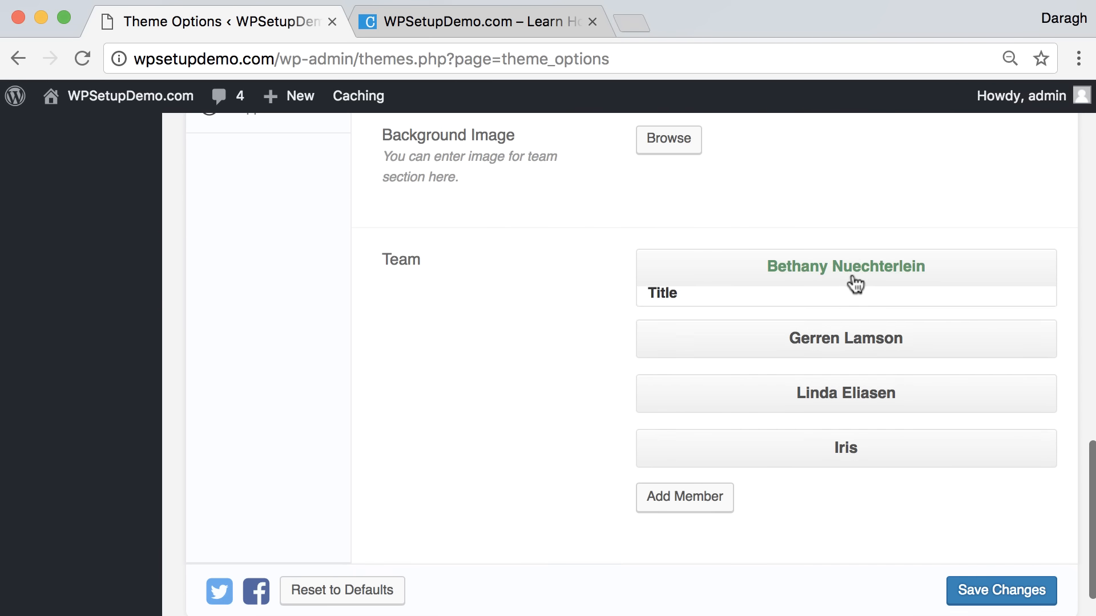
pyautogui.scroll(-10, 834, 439)
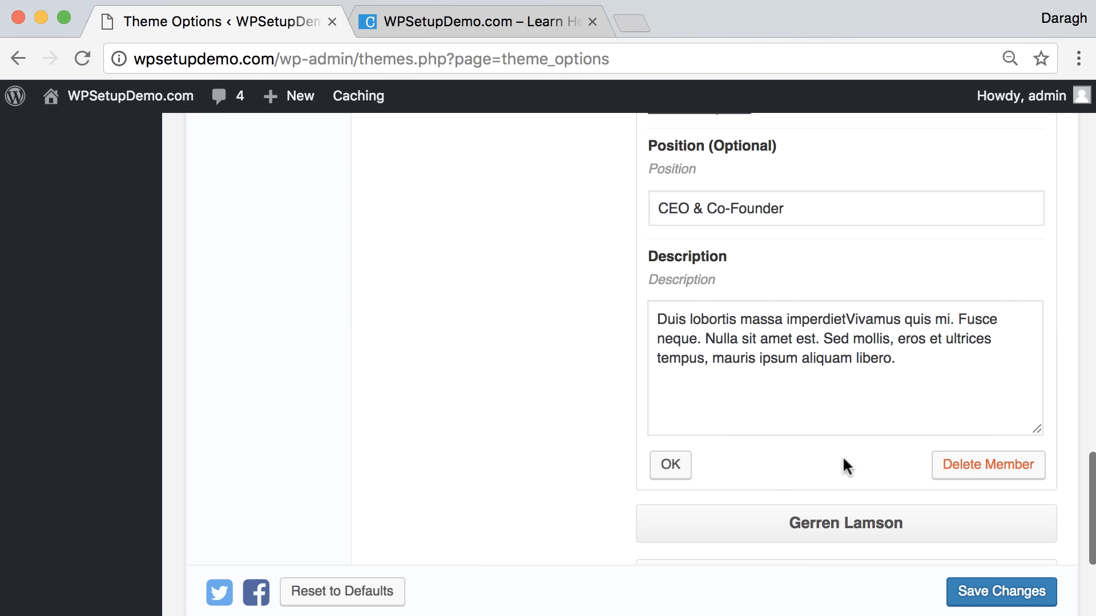
pyautogui.click(667, 465)
pyautogui.scroll(5, 594, 429)
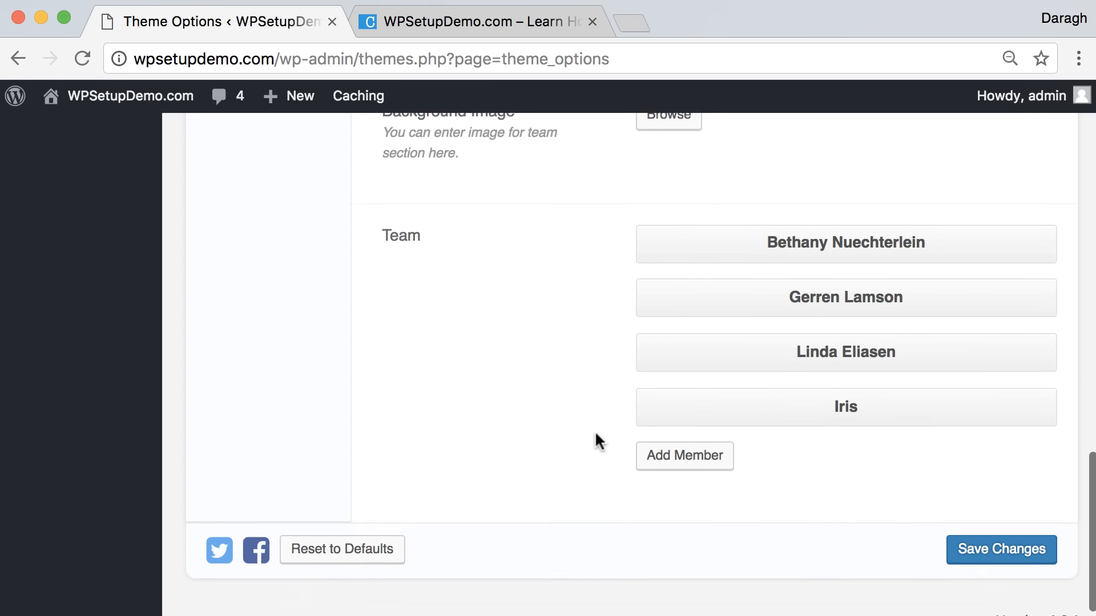
pyautogui.scroll(6, 587, 429)
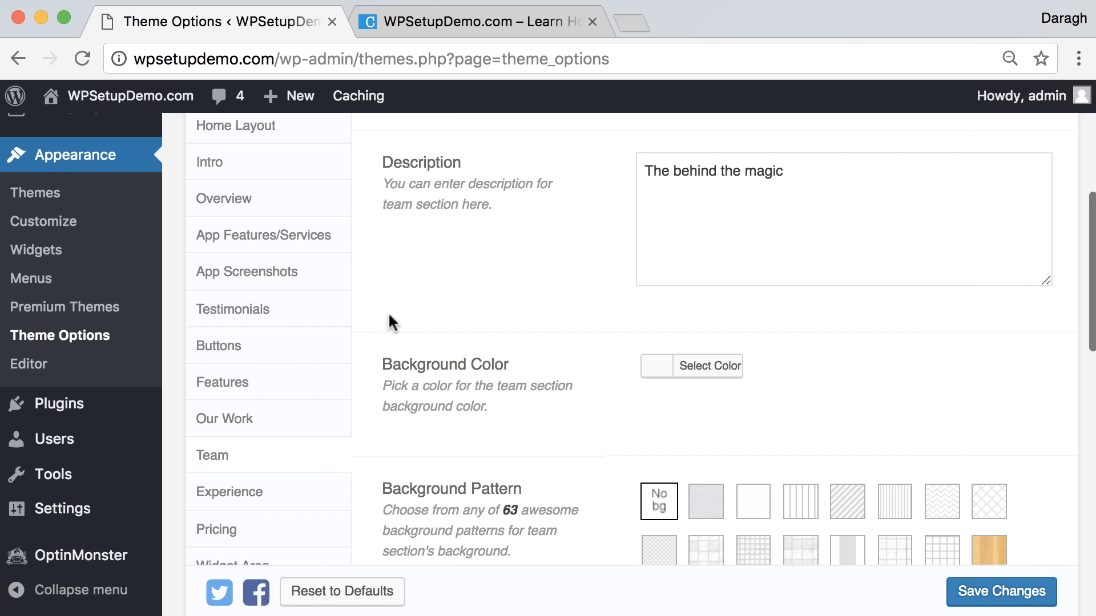
pyautogui.scroll(-3, 385, 312)
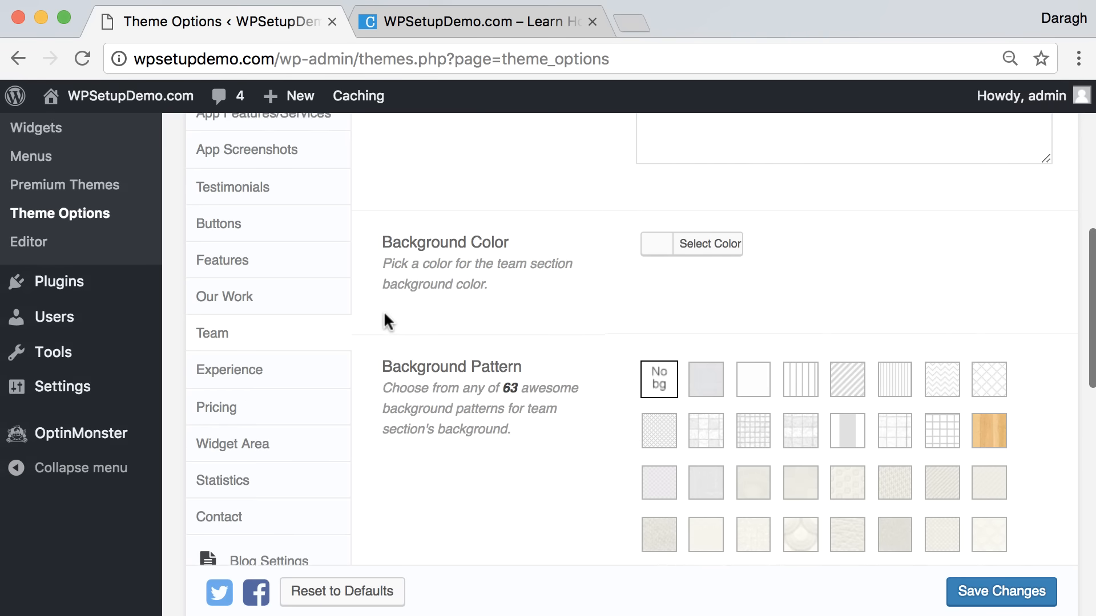
pyautogui.scroll(3, 385, 315)
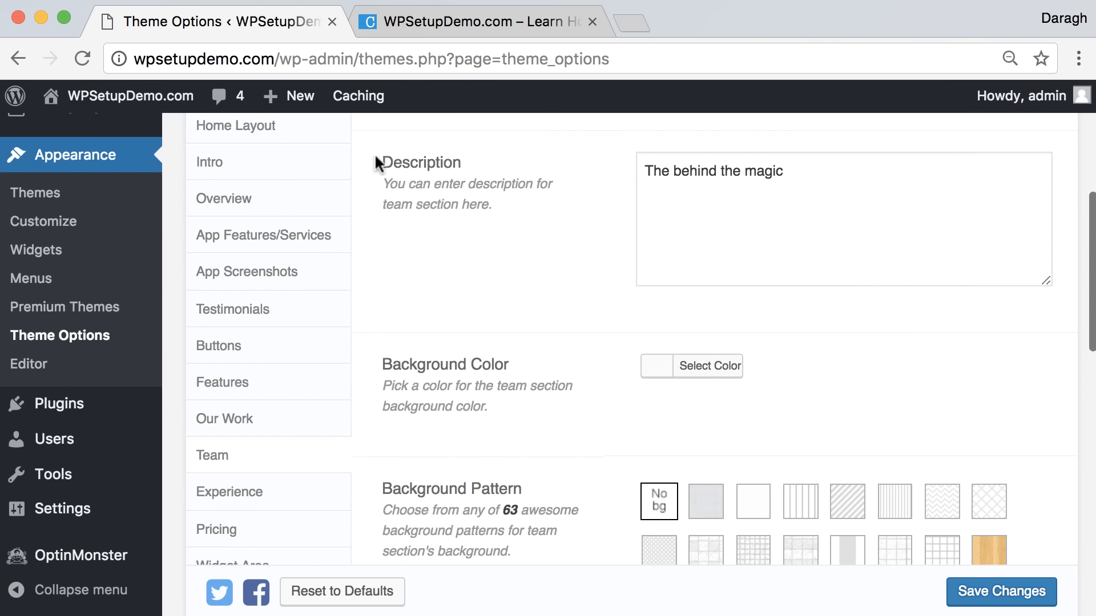
# Step: Open the list of all Pages in the admin and look through the imported demo pages
pyautogui.moveTo(80, 408)
pyautogui.scroll(1, 80, 408)
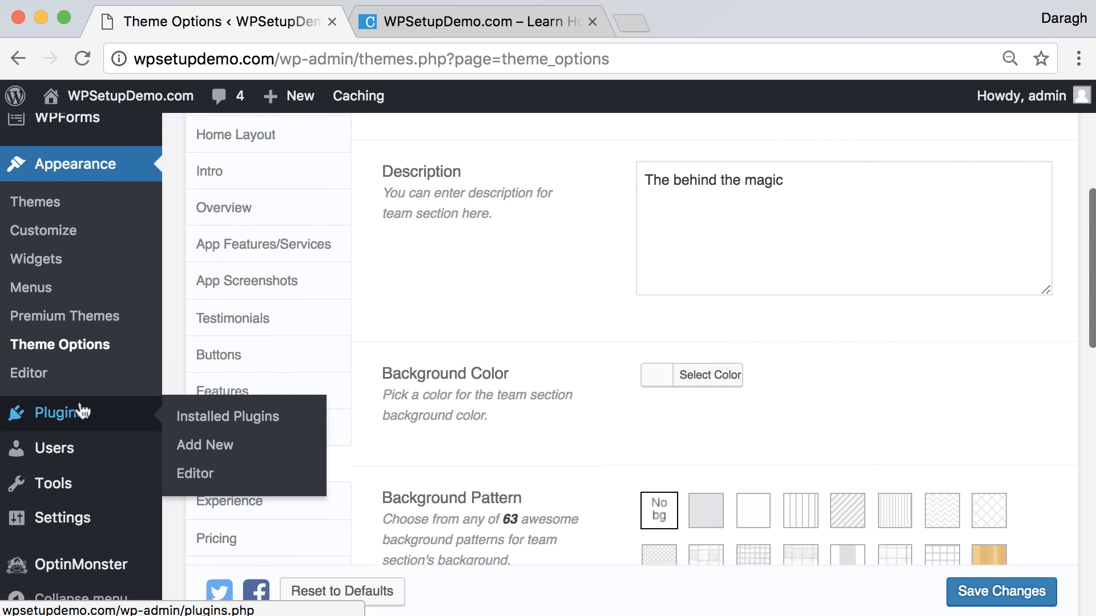
pyautogui.scroll(8, 81, 408)
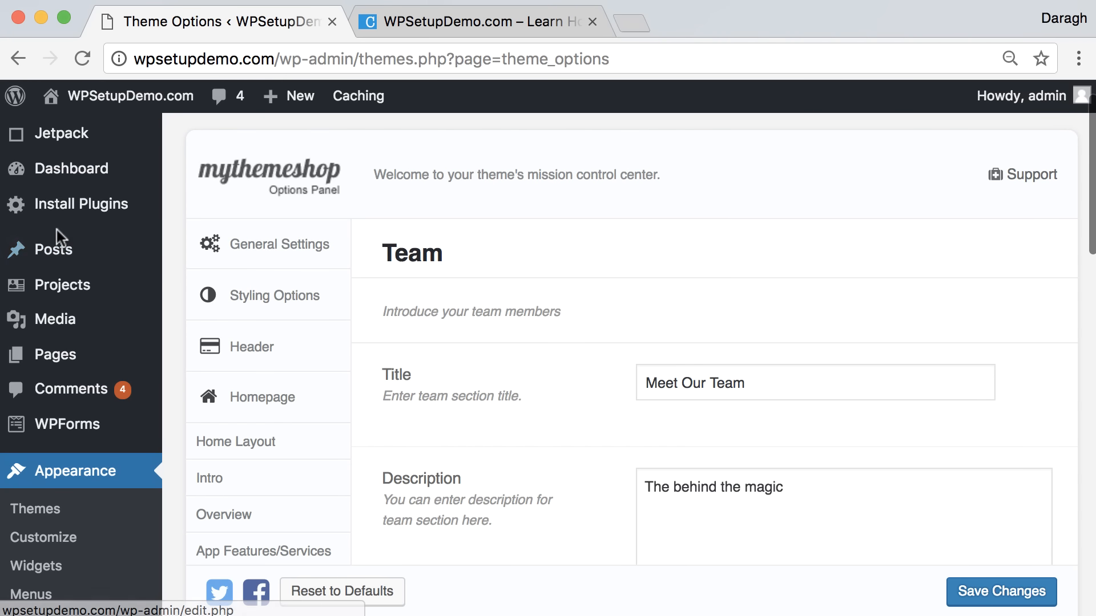
pyautogui.scroll(1, 63, 245)
pyautogui.moveTo(94, 307)
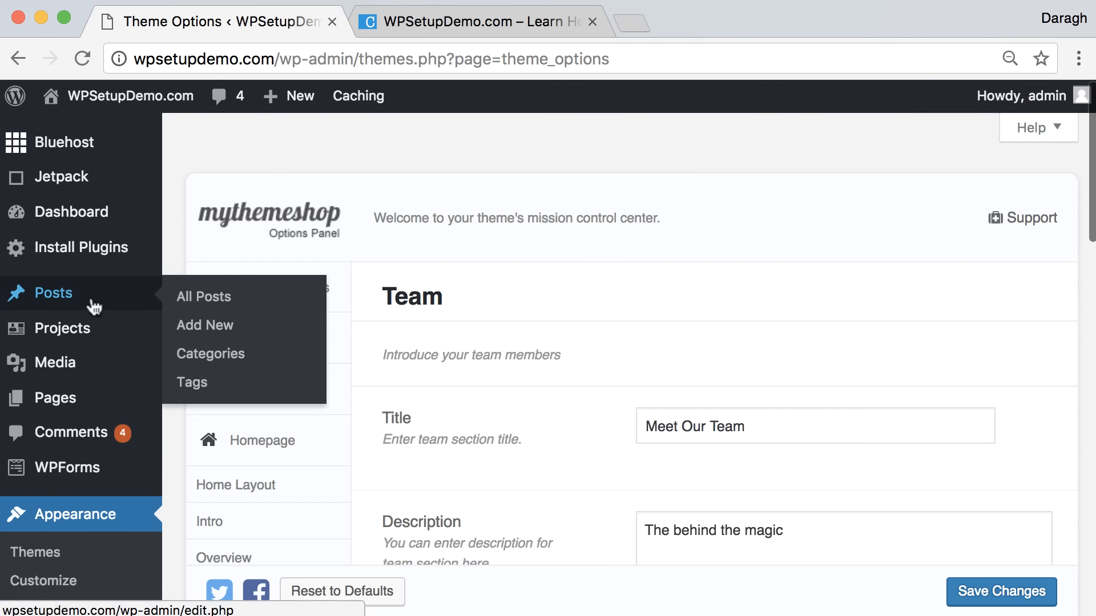
pyautogui.click(55, 398)
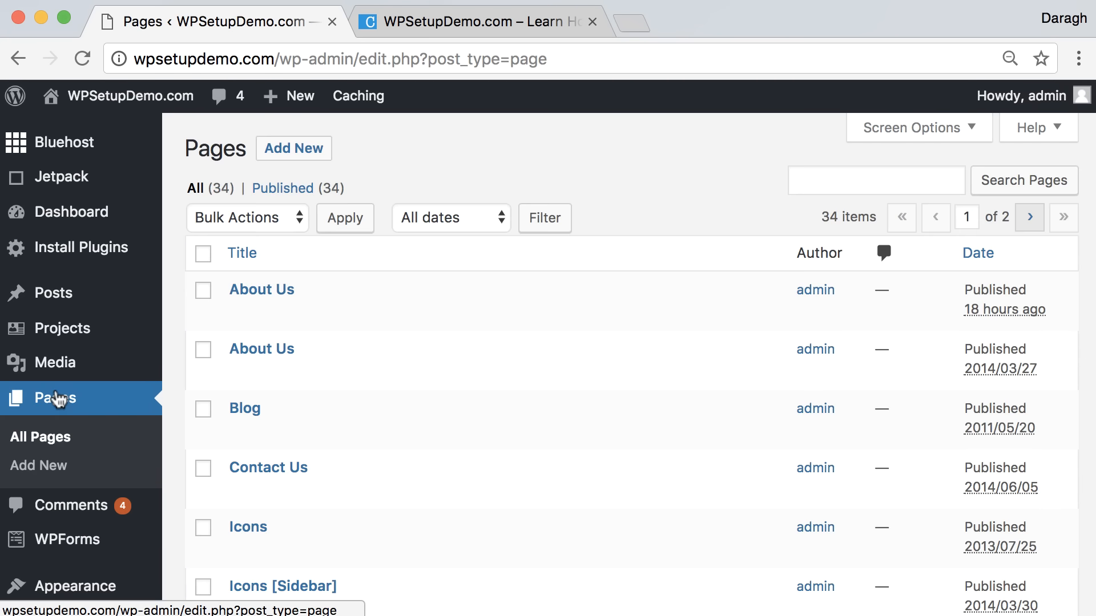
pyautogui.scroll(-6, 321, 345)
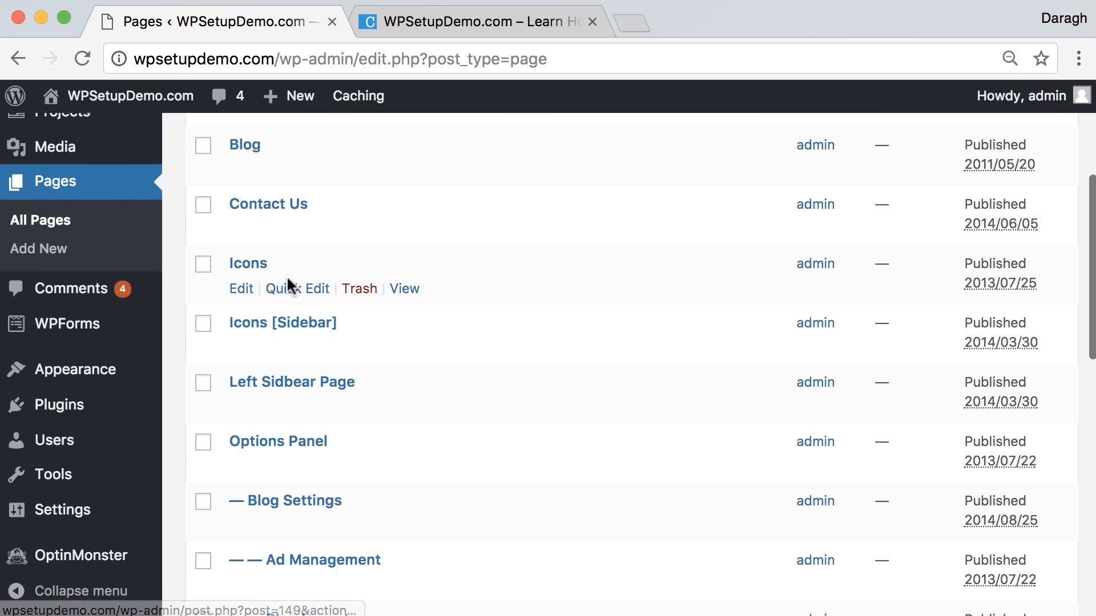
# Step: Tick the Icons page, open it for editing to view its content, and return to the Pages list
pyautogui.click(203, 265)
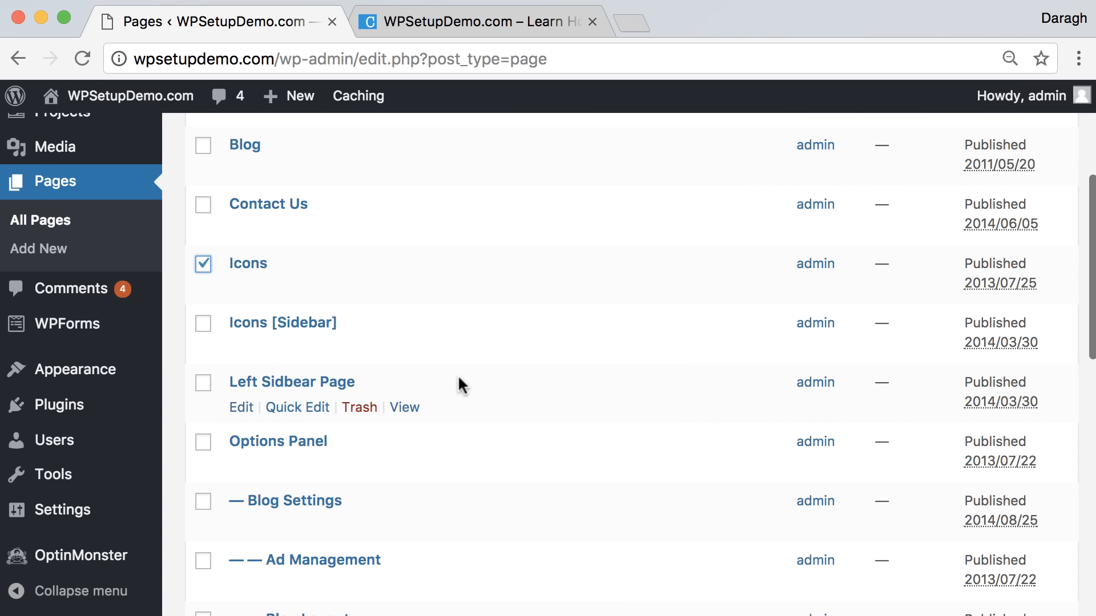
pyautogui.click(242, 289)
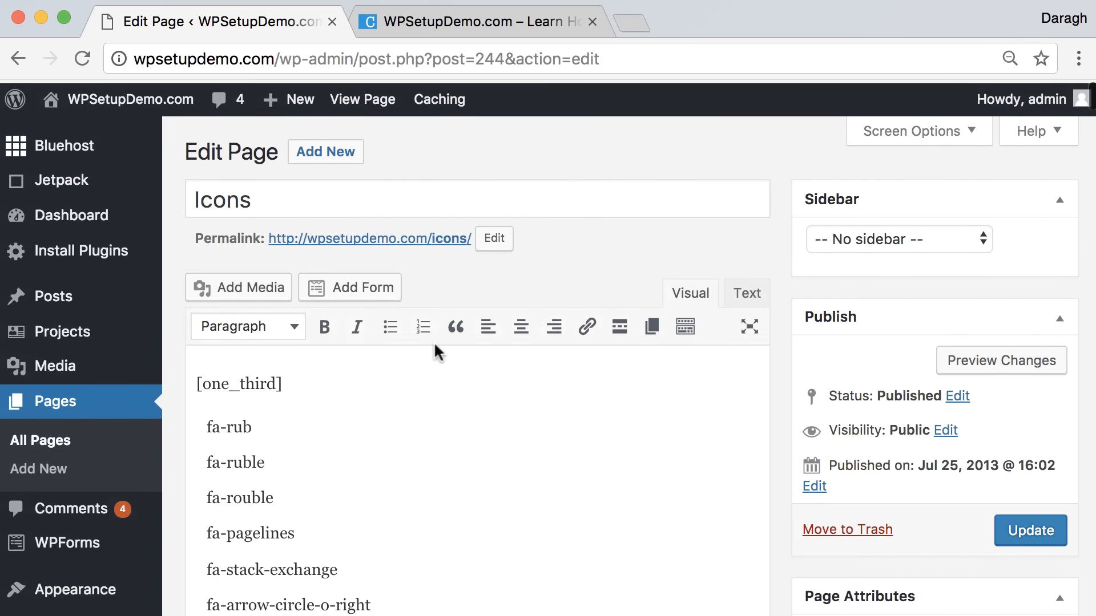
pyautogui.click(18, 58)
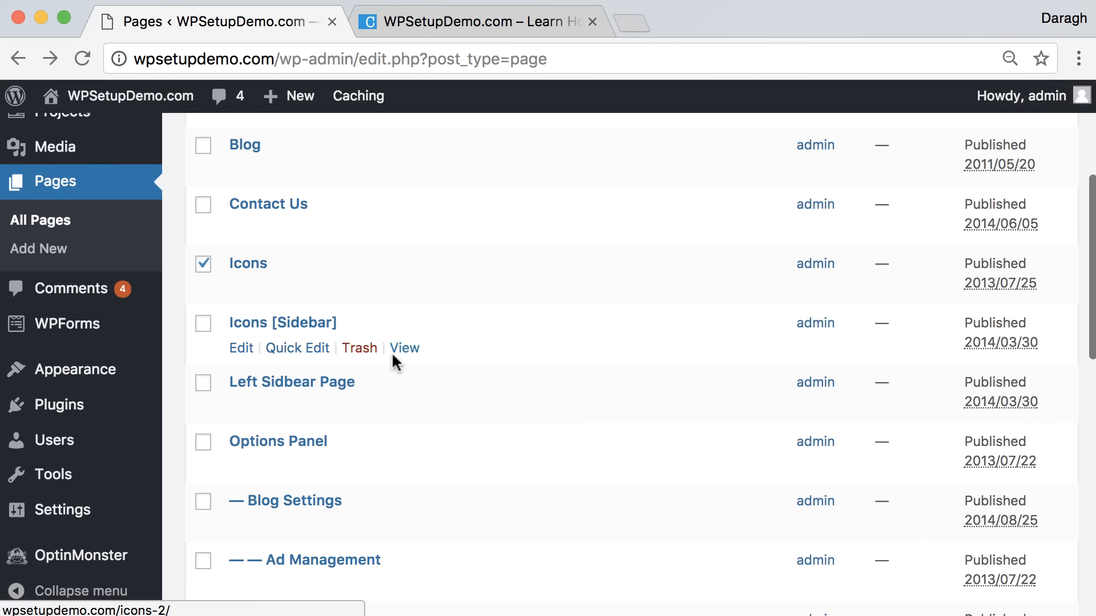
# Step: Select all listed pages to check the available bulk actions, and clear the selection again
pyautogui.scroll(5, 390, 352)
pyautogui.click(204, 254)
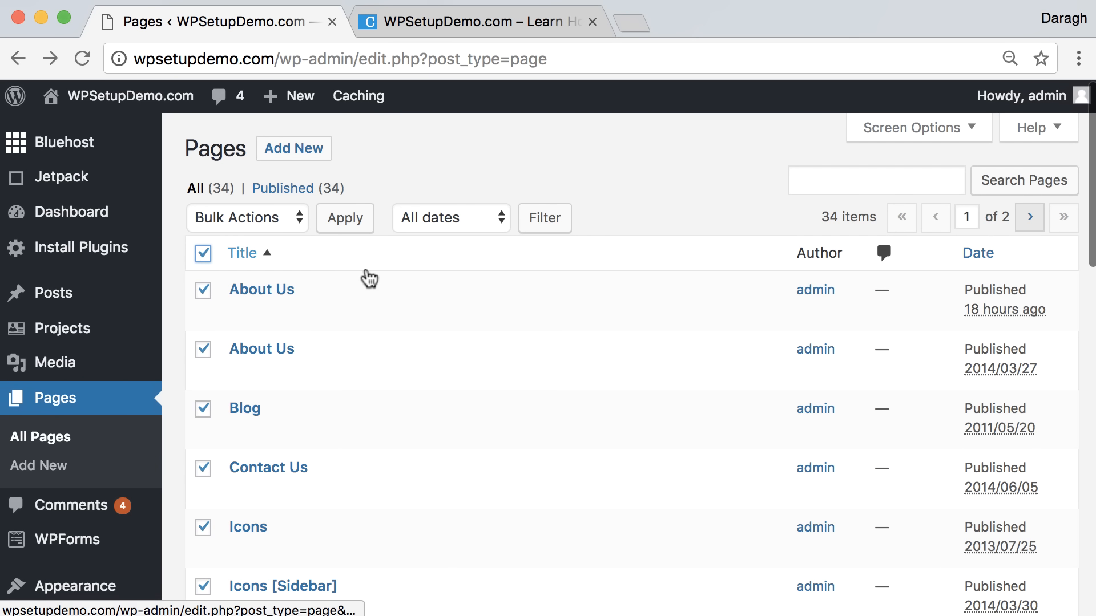
pyautogui.click(297, 221)
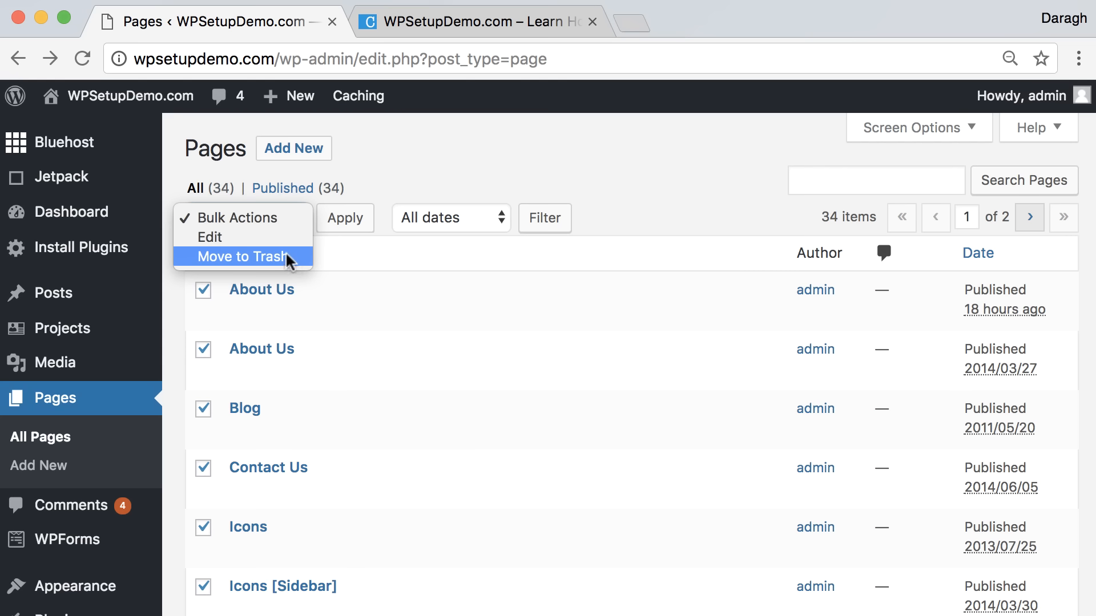
pyautogui.click(444, 167)
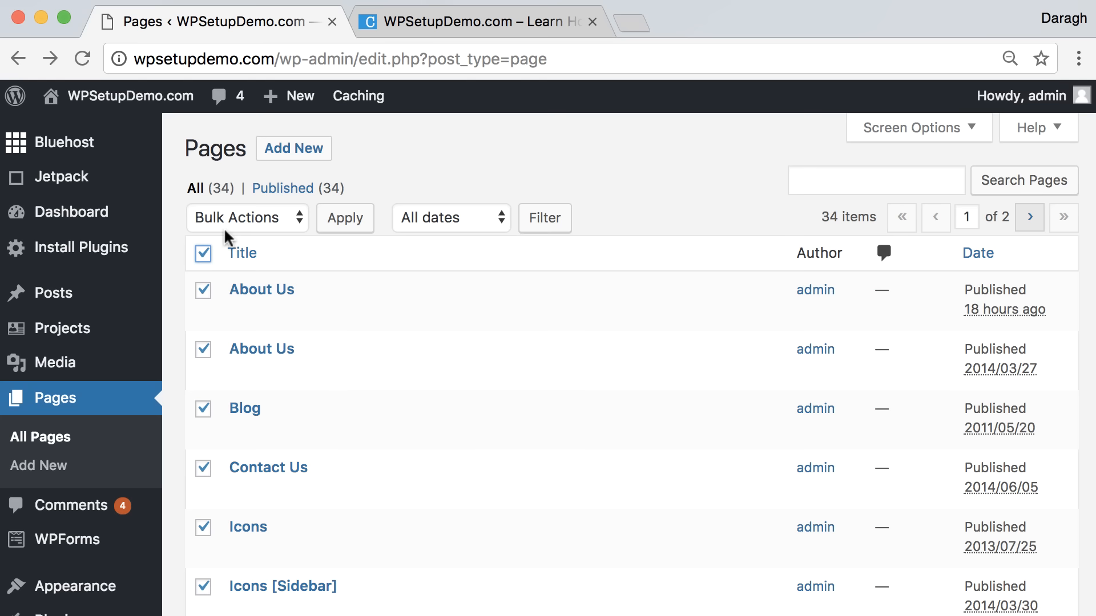
pyautogui.click(203, 253)
# Step: Open the Icons page in the editor to view its content and return to the Pages list
pyautogui.scroll(-2, 282, 456)
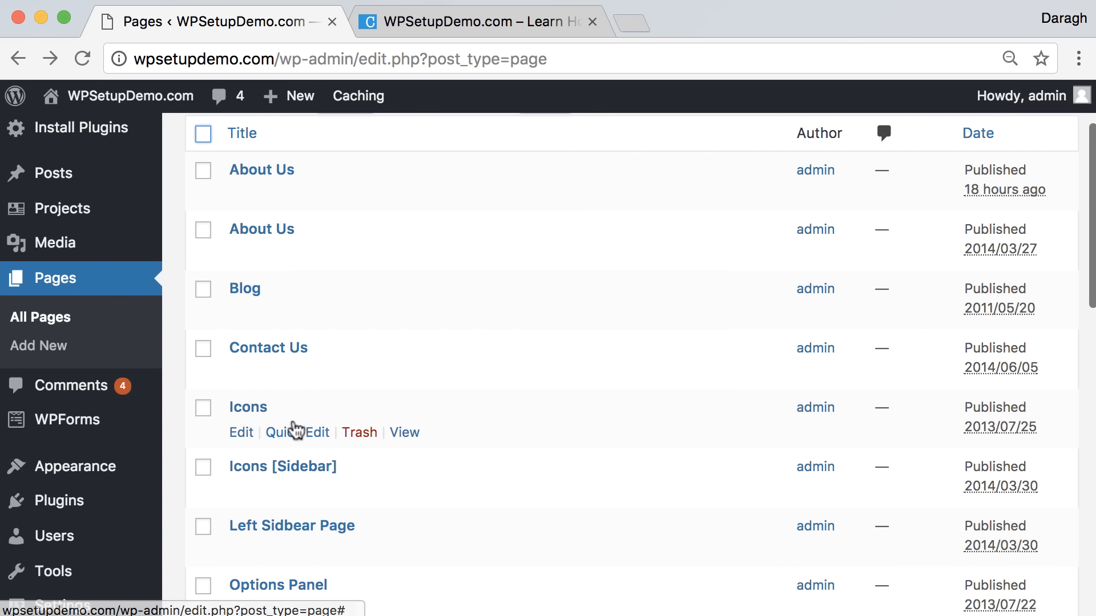
pyautogui.click(243, 434)
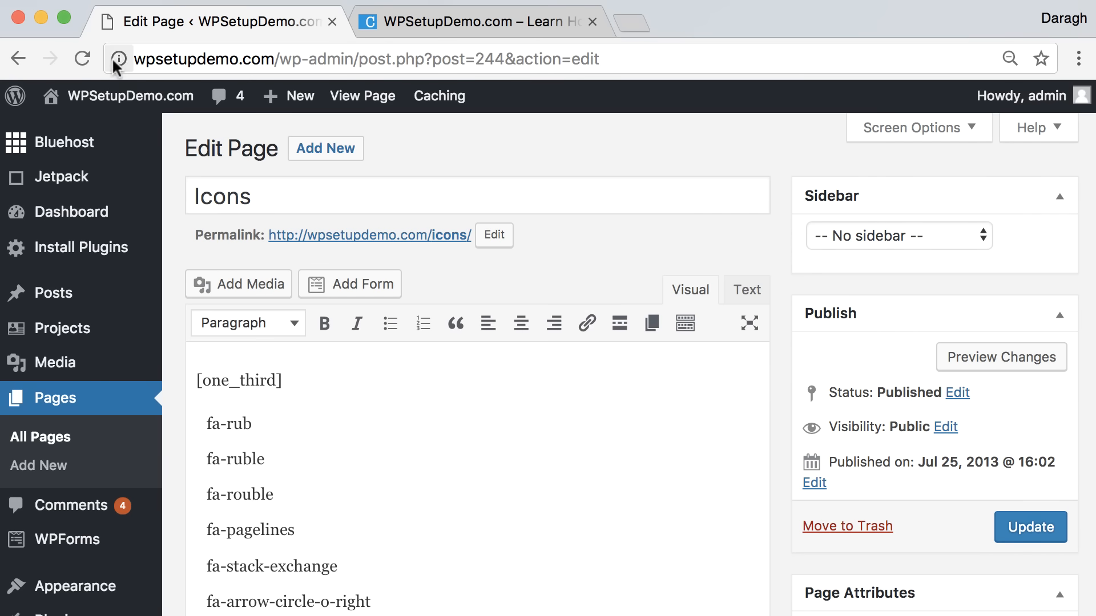
pyautogui.click(19, 59)
# Step: Try changing the Icons page's status to Draft through Quick Edit
pyautogui.click(315, 444)
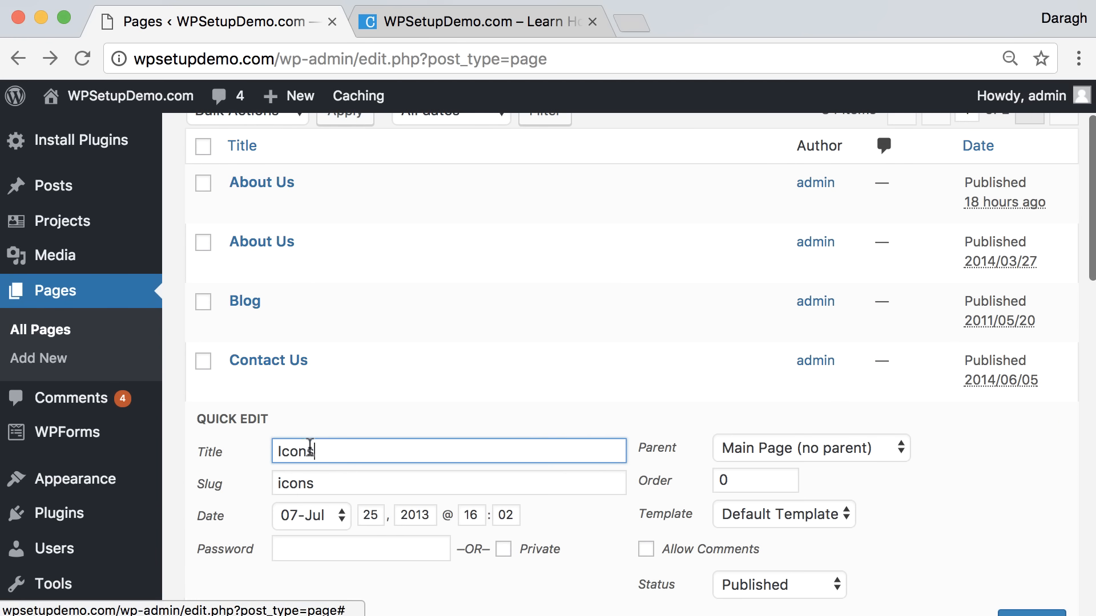
pyautogui.scroll(-4, 588, 462)
pyautogui.click(794, 370)
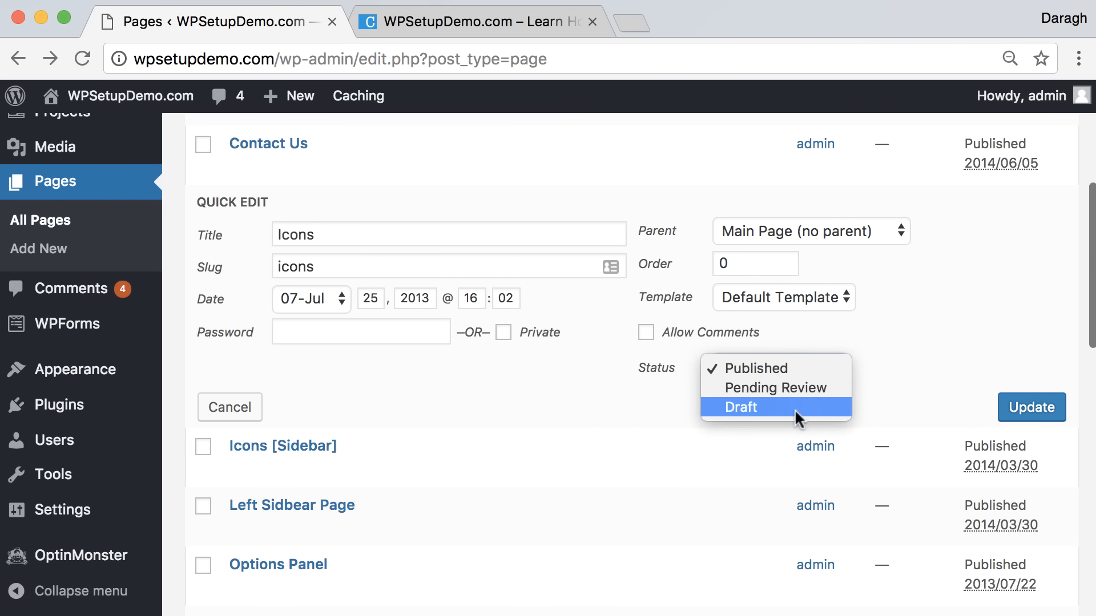
pyautogui.click(805, 408)
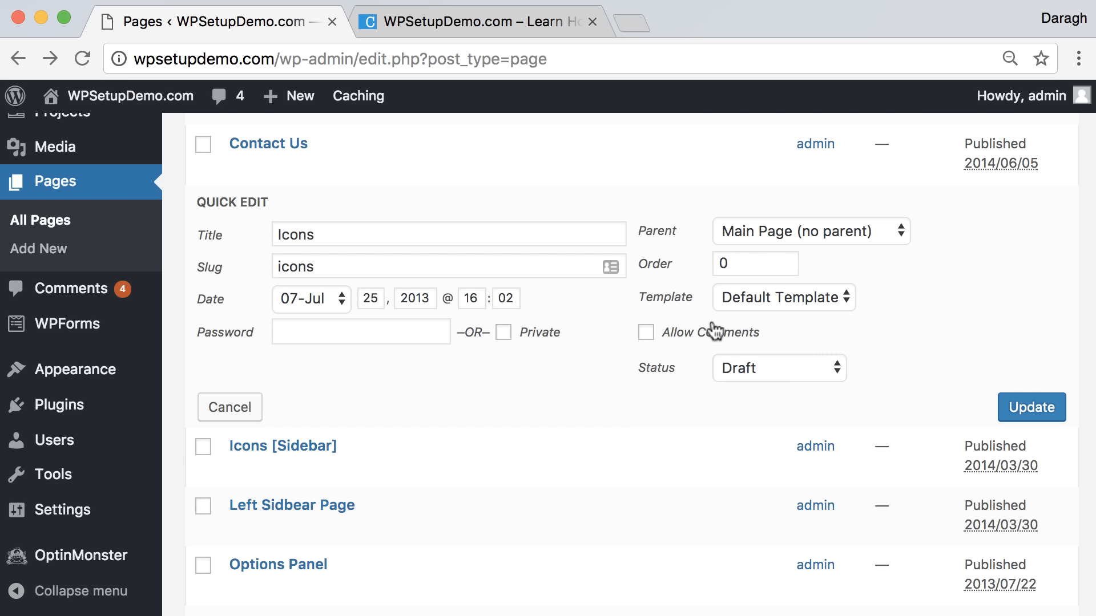
# Step: Open the list of all Posts and look through the posts on the live site's Blog page
pyautogui.moveTo(112, 339)
pyautogui.scroll(5, 85, 328)
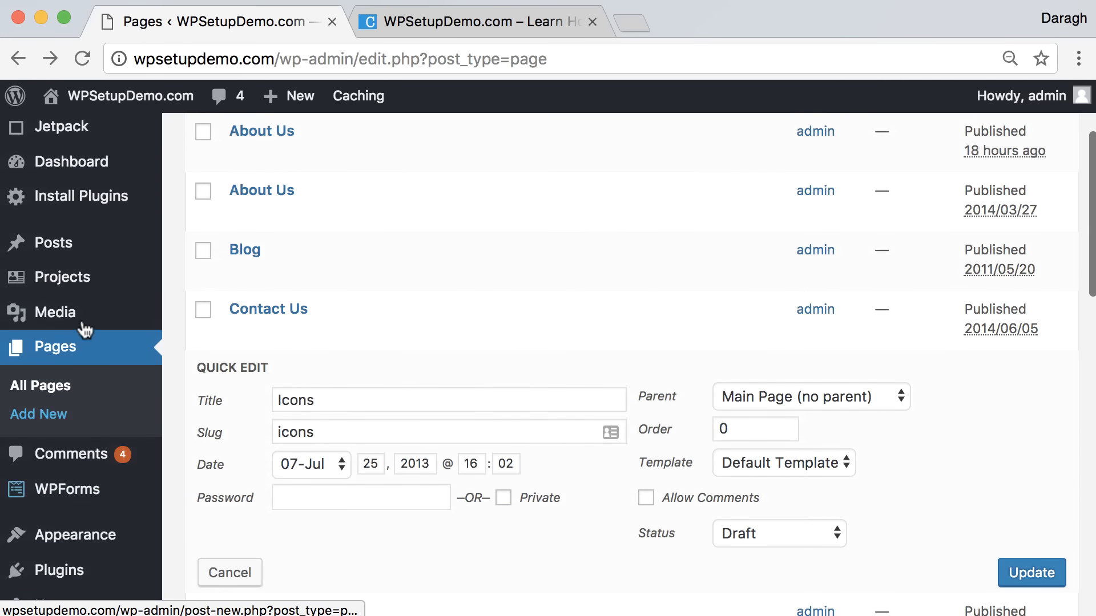
pyautogui.click(67, 292)
pyautogui.click(449, 20)
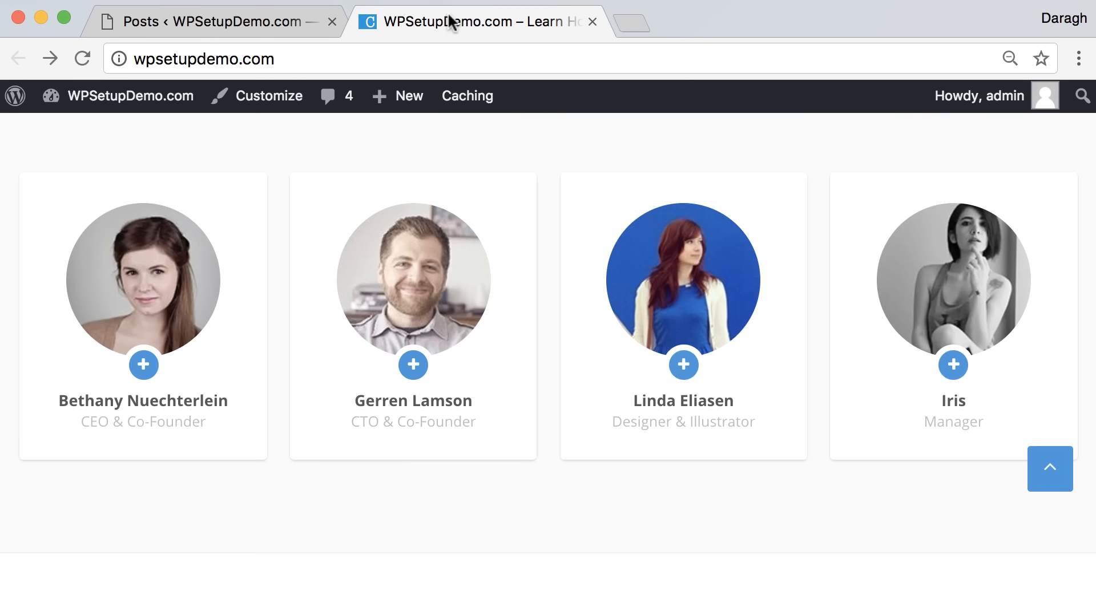
pyautogui.scroll(15, 697, 231)
pyautogui.click(1059, 196)
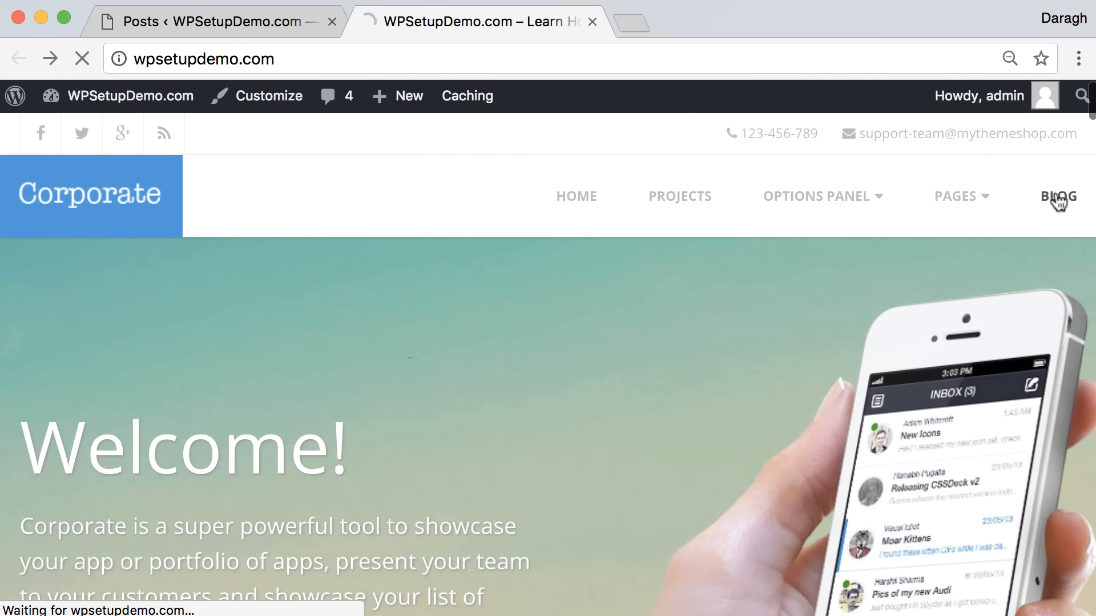
pyautogui.scroll(-20, 411, 335)
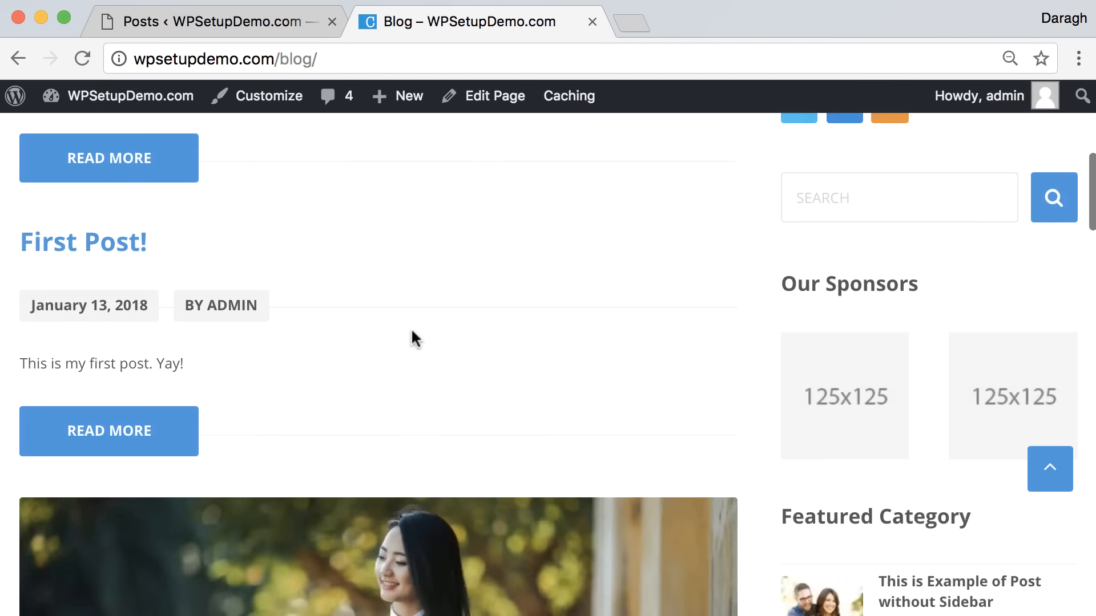
pyautogui.scroll(-8, 515, 381)
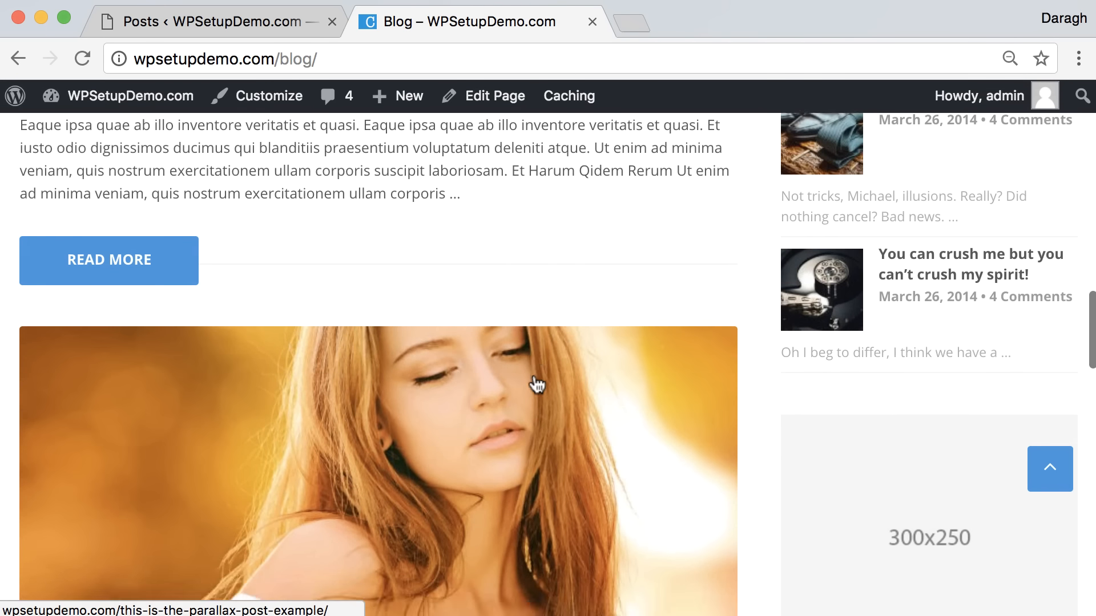
pyautogui.scroll(20, 531, 377)
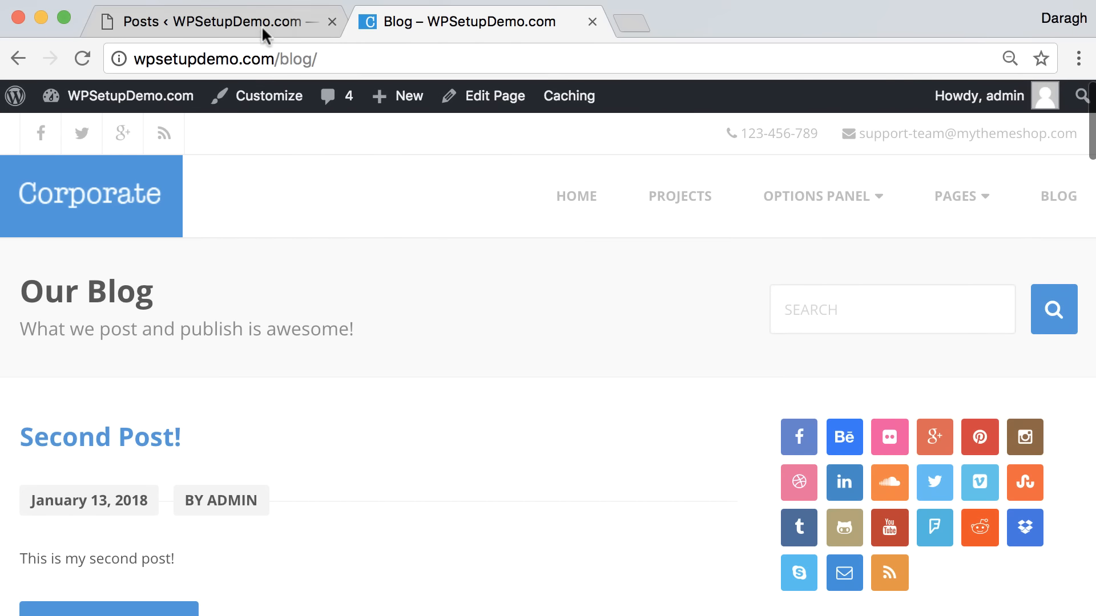
# Step: Set the status of "Second Post!" to Draft through Quick Edit in the Posts list and save the change
pyautogui.click(261, 25)
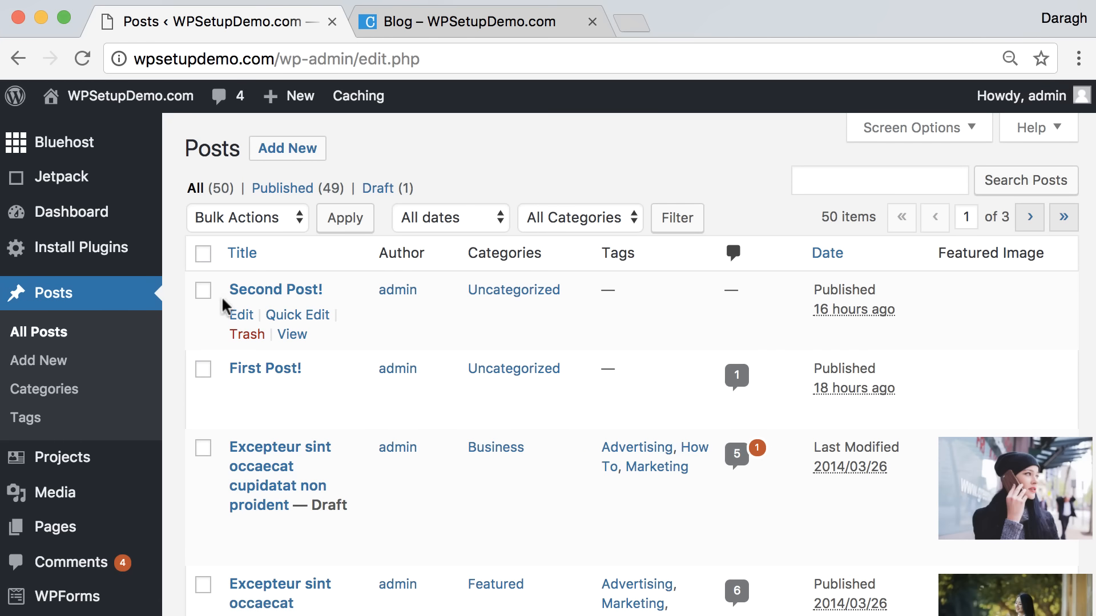
pyautogui.click(297, 315)
pyautogui.click(806, 418)
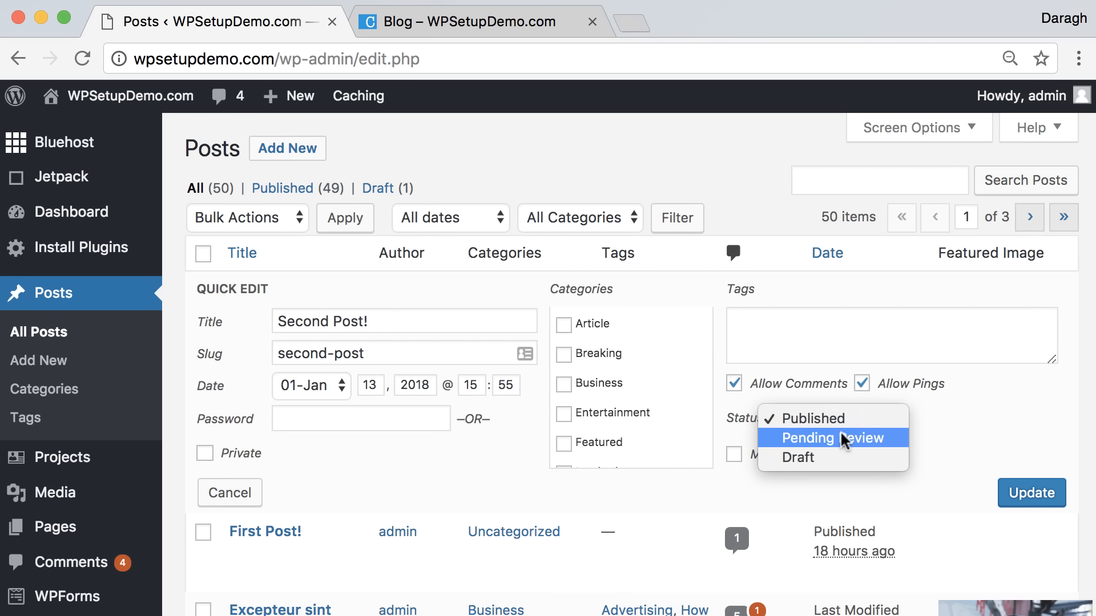
pyautogui.click(821, 458)
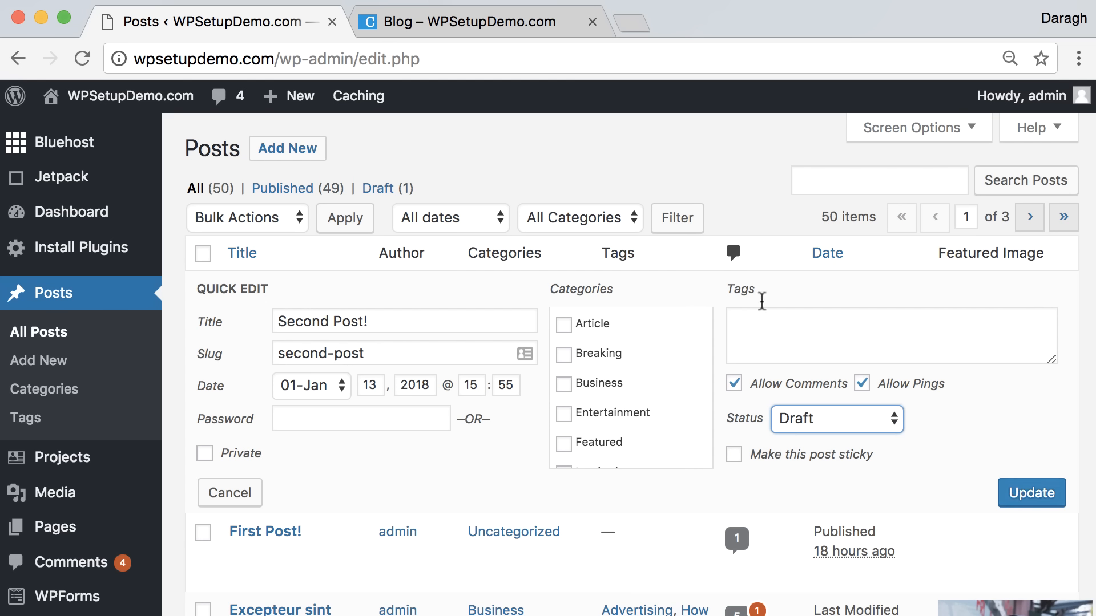
pyautogui.click(1009, 495)
# Step: Reload the live Blog page to check the post list, and return to the Posts list
pyautogui.click(420, 21)
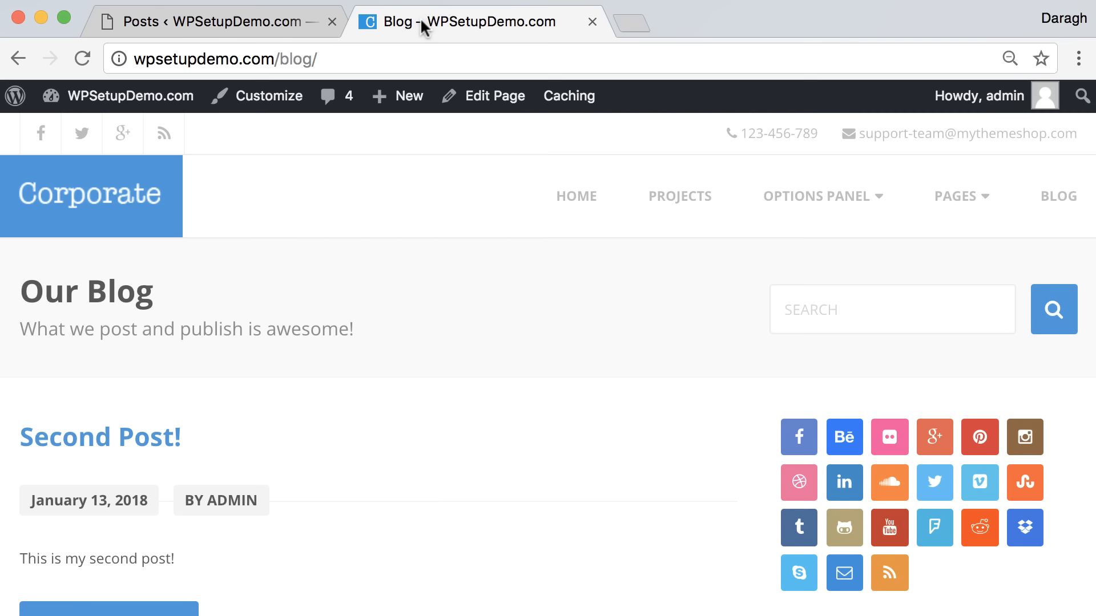
pyautogui.click(84, 59)
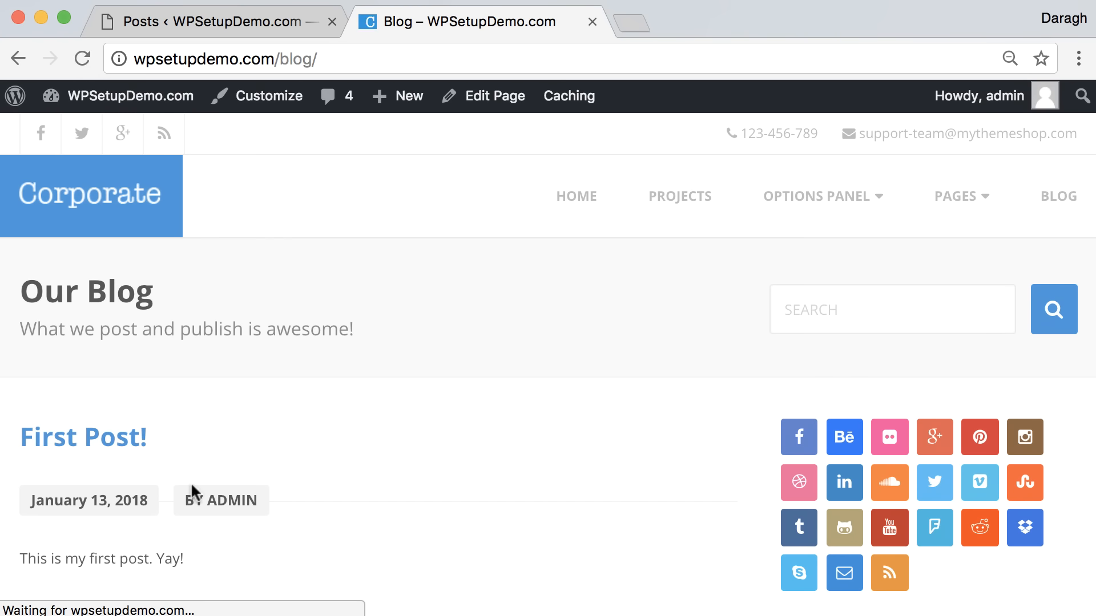
pyautogui.click(266, 24)
# Step: Tick the two "Excepteur sint occaecat cupidatat non proident" demo posts and untick them again
pyautogui.scroll(-1, 389, 401)
pyautogui.scroll(-5, 388, 401)
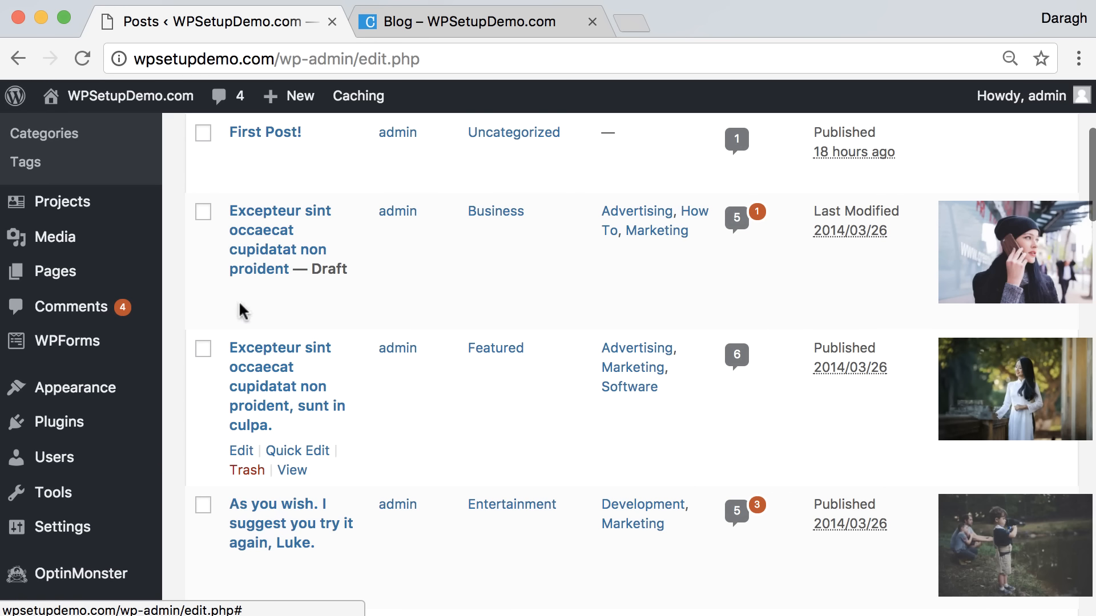
pyautogui.click(203, 211)
pyautogui.click(203, 349)
pyautogui.click(203, 211)
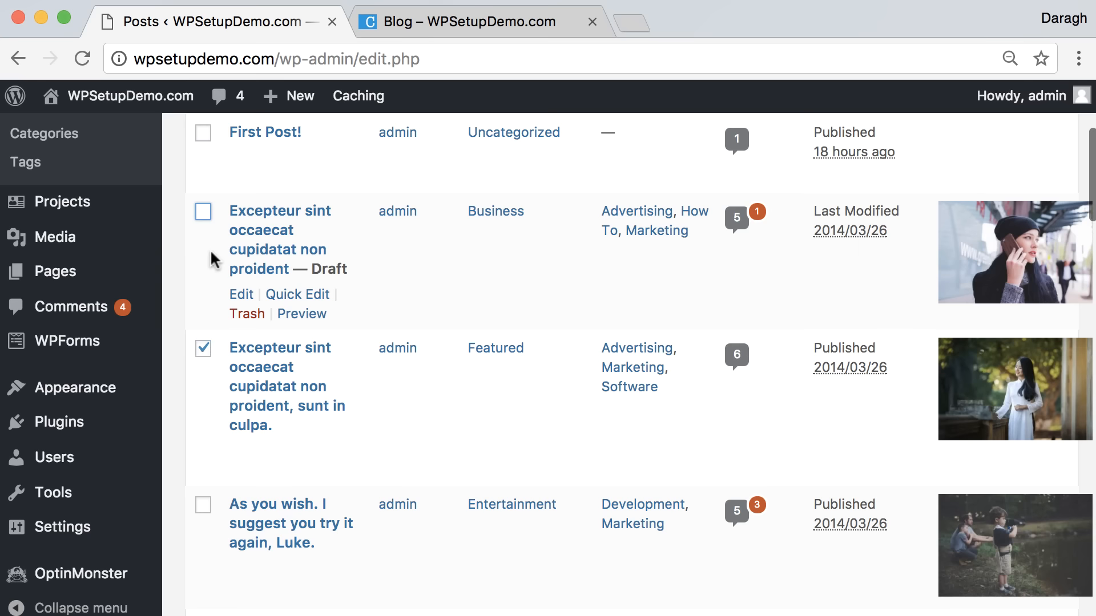
pyautogui.click(203, 349)
# Step: Examine the sidebar content on the live Blog page, from the social icons down to the 300x250 ad
pyautogui.click(481, 32)
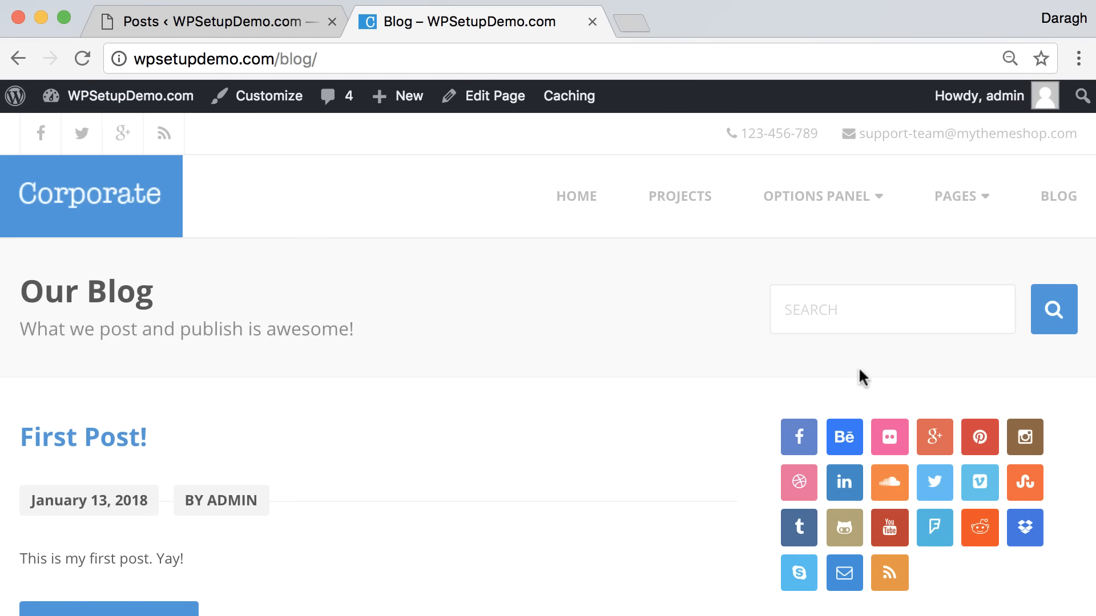
pyautogui.scroll(-4, 859, 374)
pyautogui.scroll(-12, 940, 403)
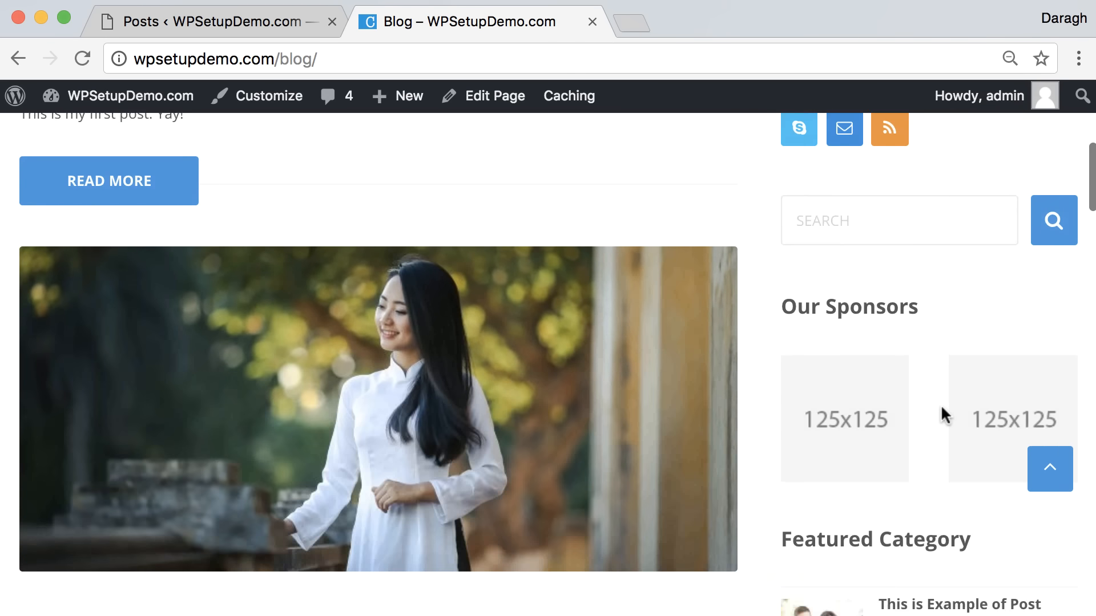
pyautogui.scroll(5, 942, 416)
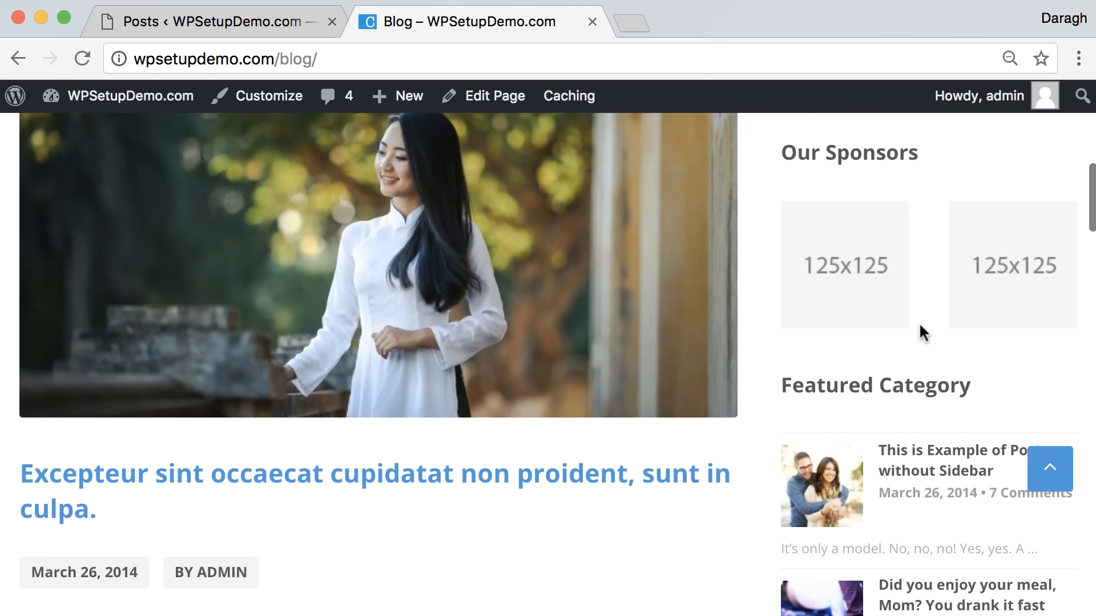
pyautogui.scroll(-15, 917, 318)
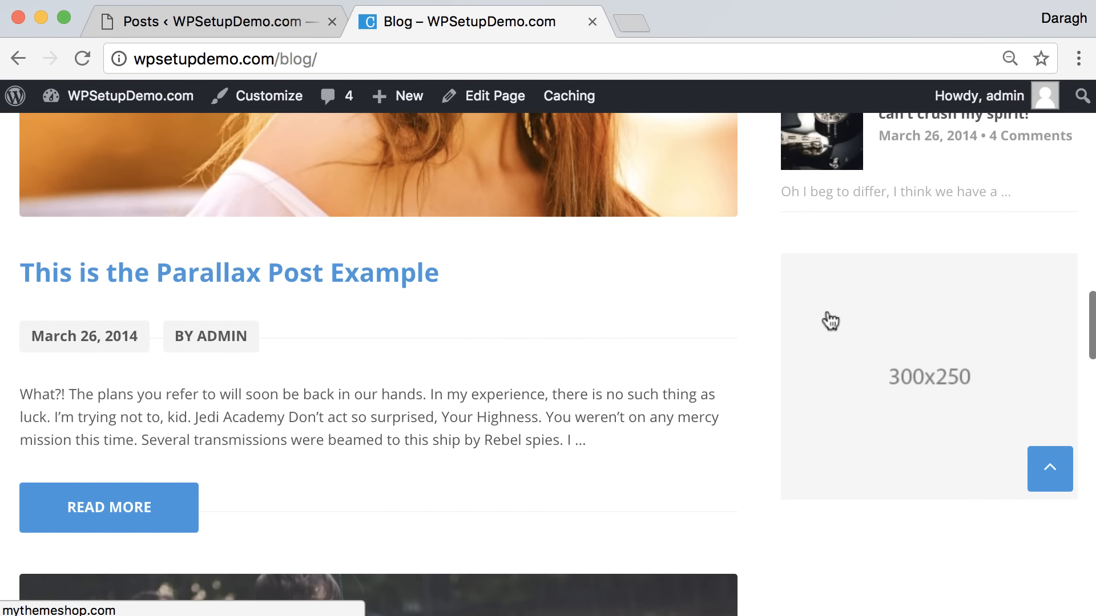
# Step: Open the Widgets page in the admin and look through the available widgets and those in the Sidebar area
pyautogui.click(225, 23)
pyautogui.scroll(-3, 86, 448)
pyautogui.scroll(-2, 89, 447)
pyautogui.moveTo(106, 372)
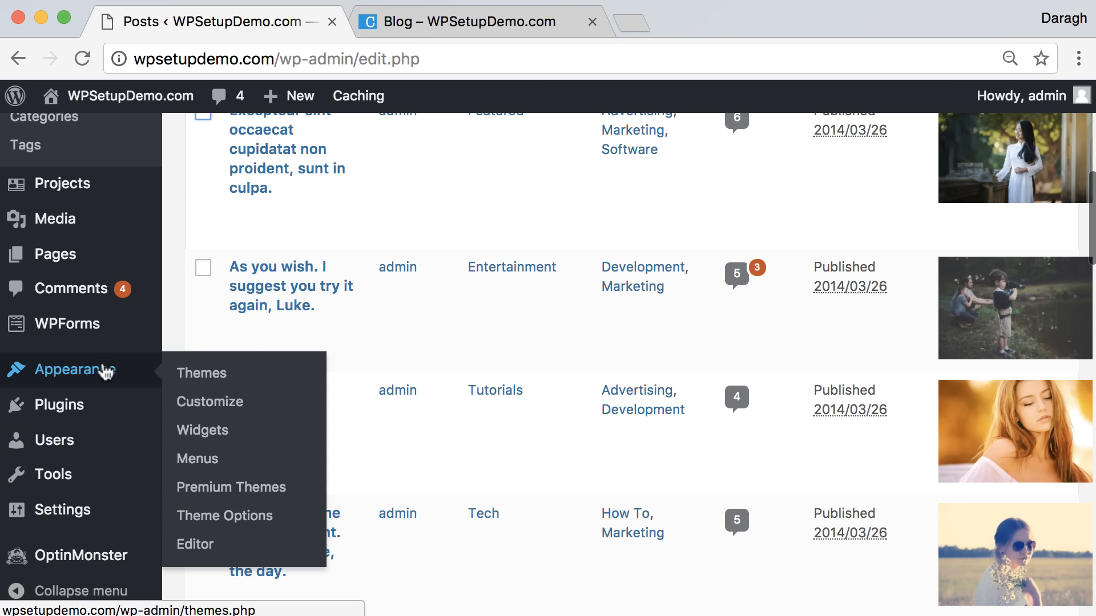
pyautogui.click(216, 431)
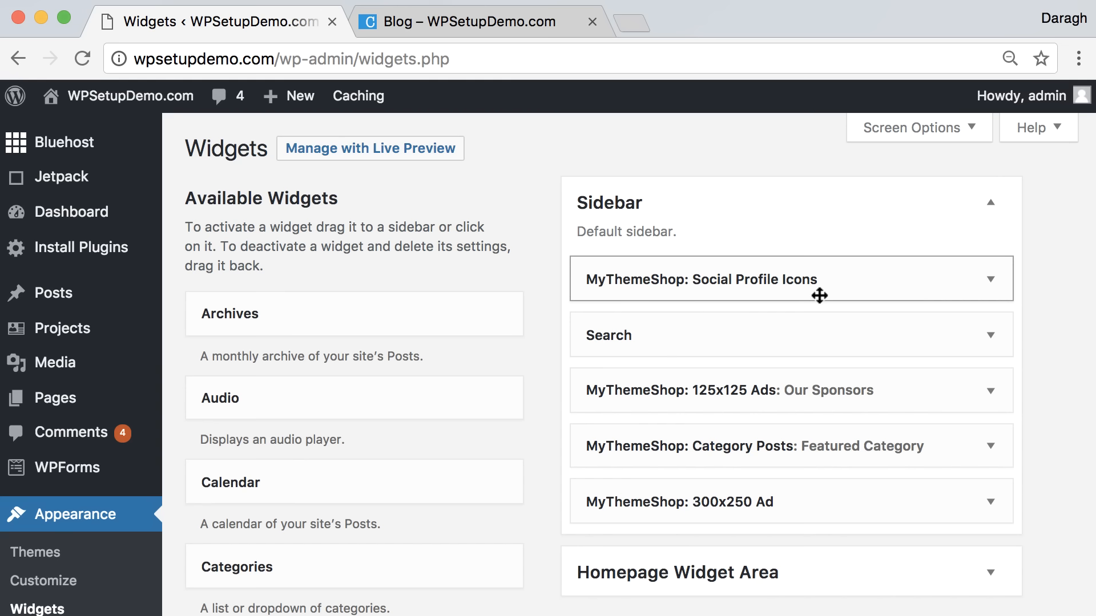
pyautogui.scroll(-5, 533, 343)
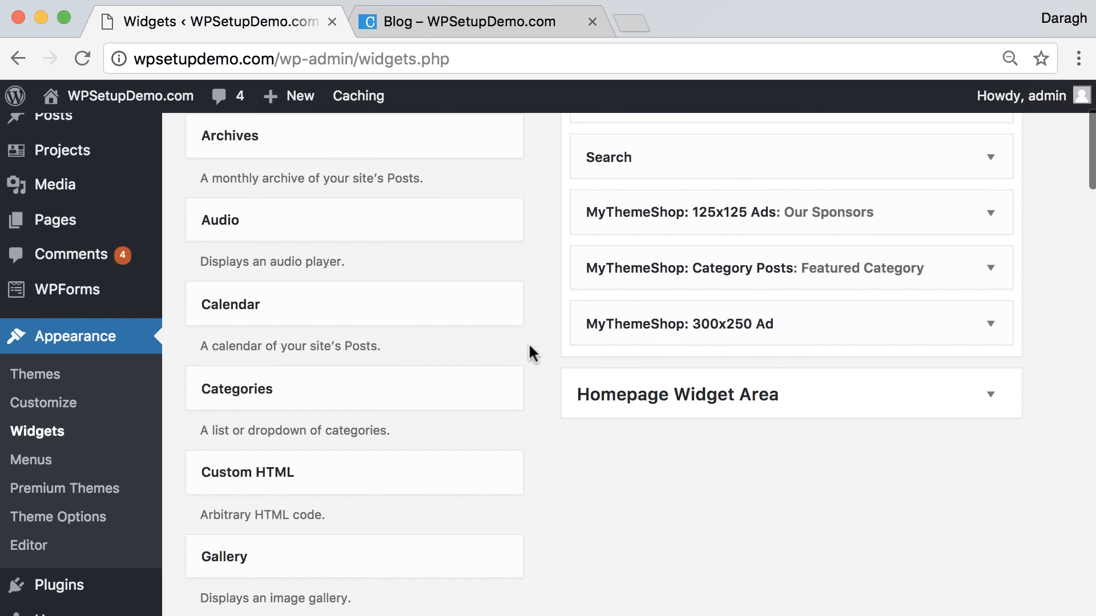
pyautogui.scroll(5, 521, 482)
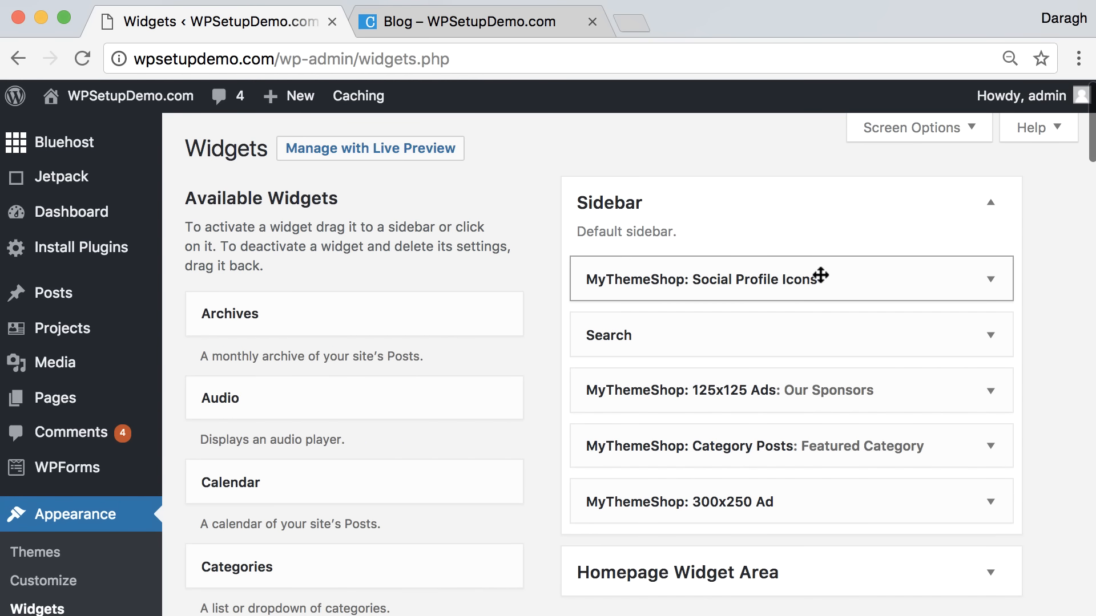
# Step: Compare the Sidebar widgets with the live Blog page's sidebar and return to the Widgets page
pyautogui.click(495, 23)
pyautogui.scroll(15, 828, 268)
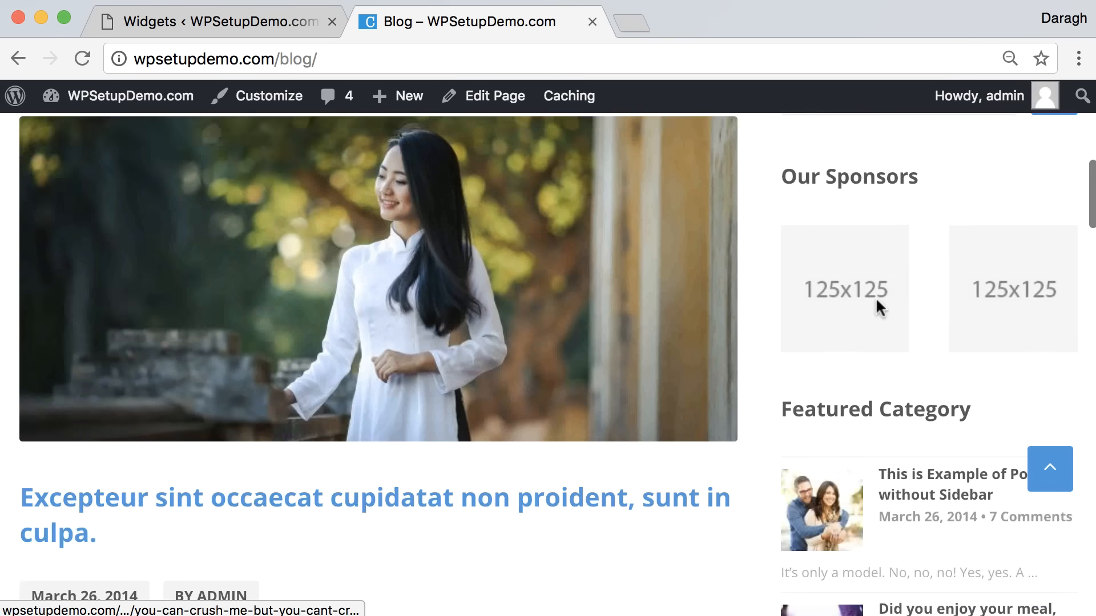
pyautogui.click(298, 23)
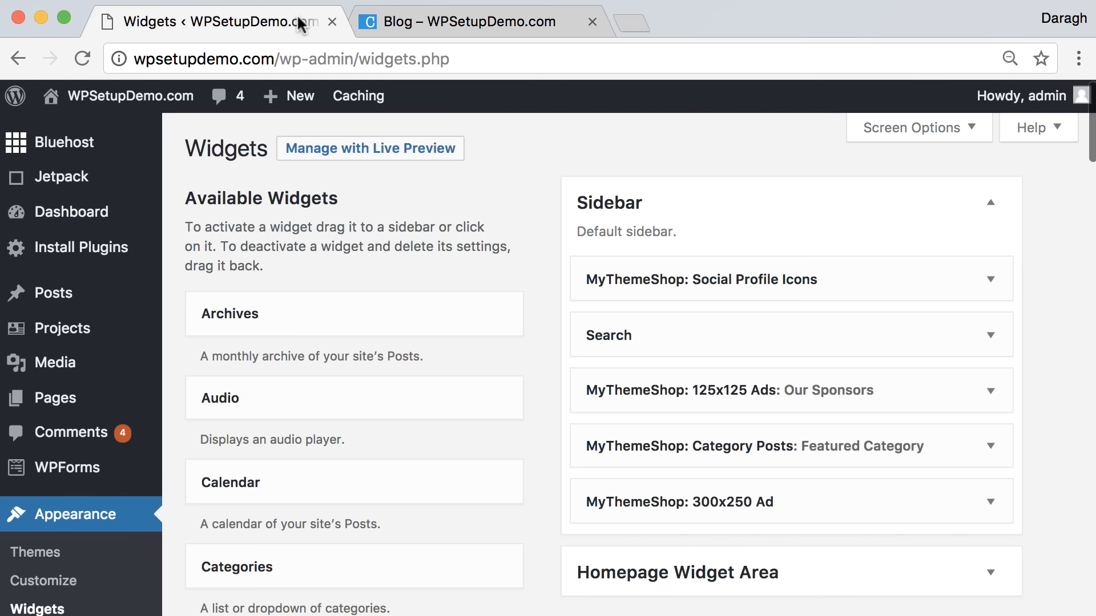
# Step: Clear the Facebook URI in the Sidebar's Social Profile Icons widget and view the social icons on the live Blog page
pyautogui.click(993, 283)
pyautogui.scroll(-3, 736, 422)
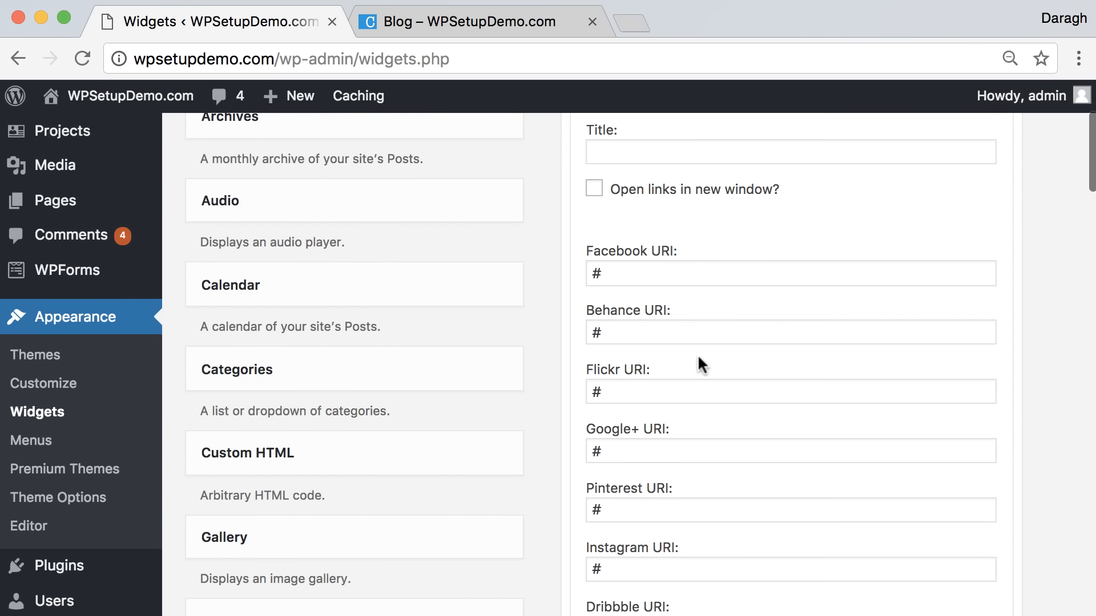
pyautogui.doubleClick(590, 273)
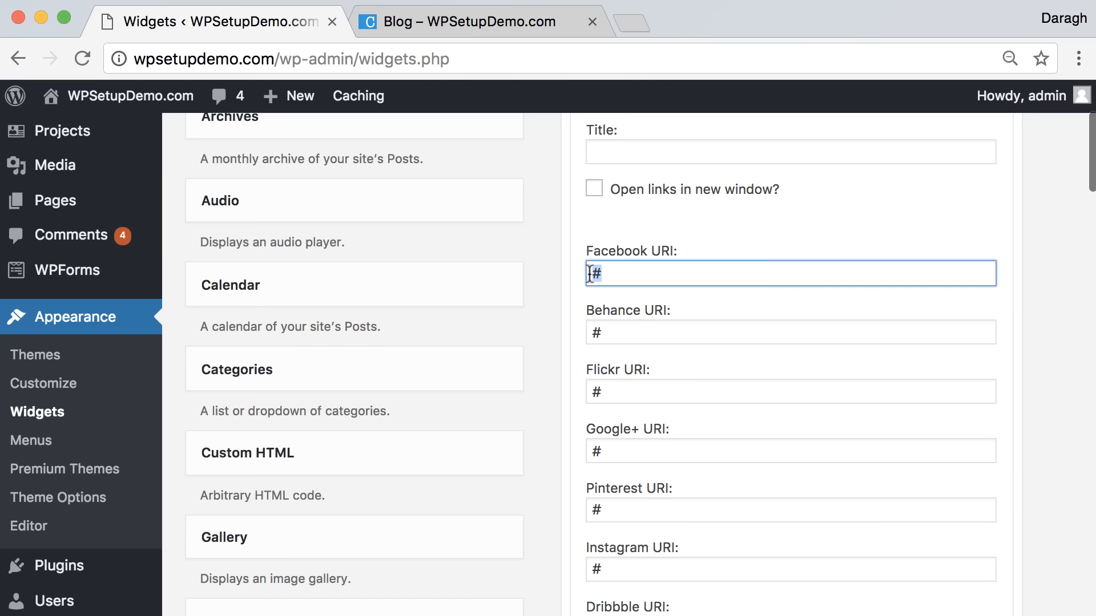
pyautogui.press('BackSpace')
pyautogui.scroll(-10, 709, 376)
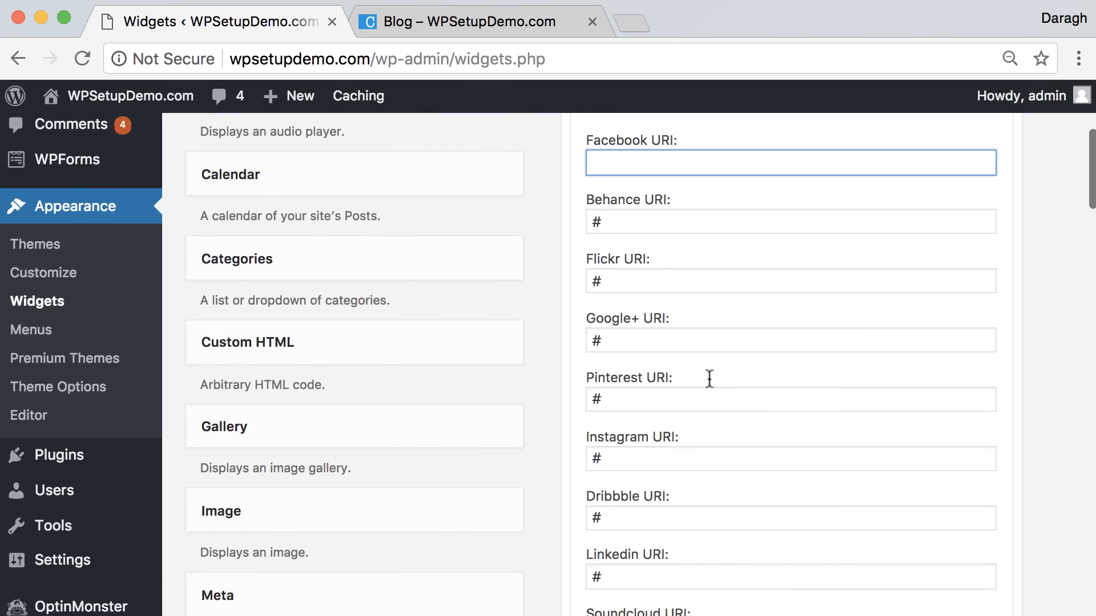
pyautogui.click(495, 26)
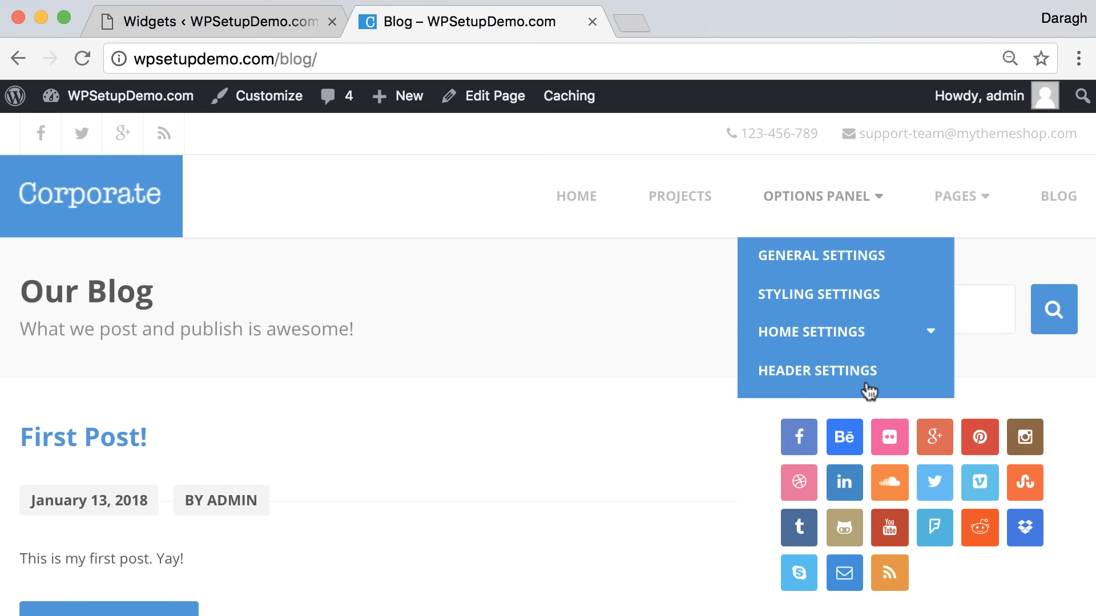
# Step: Save the Sidebar's Social Profile Icons widget with the cleared Facebook URI and reload the live Blog page
pyautogui.click(320, 33)
pyautogui.scroll(-12, 670, 363)
pyautogui.click(970, 242)
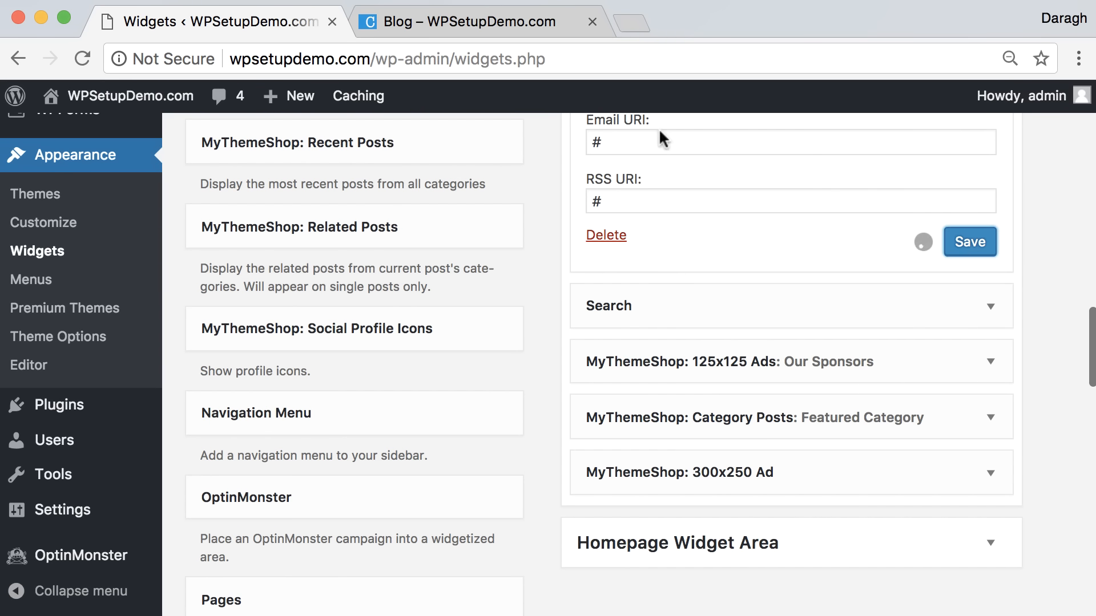
pyautogui.click(455, 20)
pyautogui.click(81, 57)
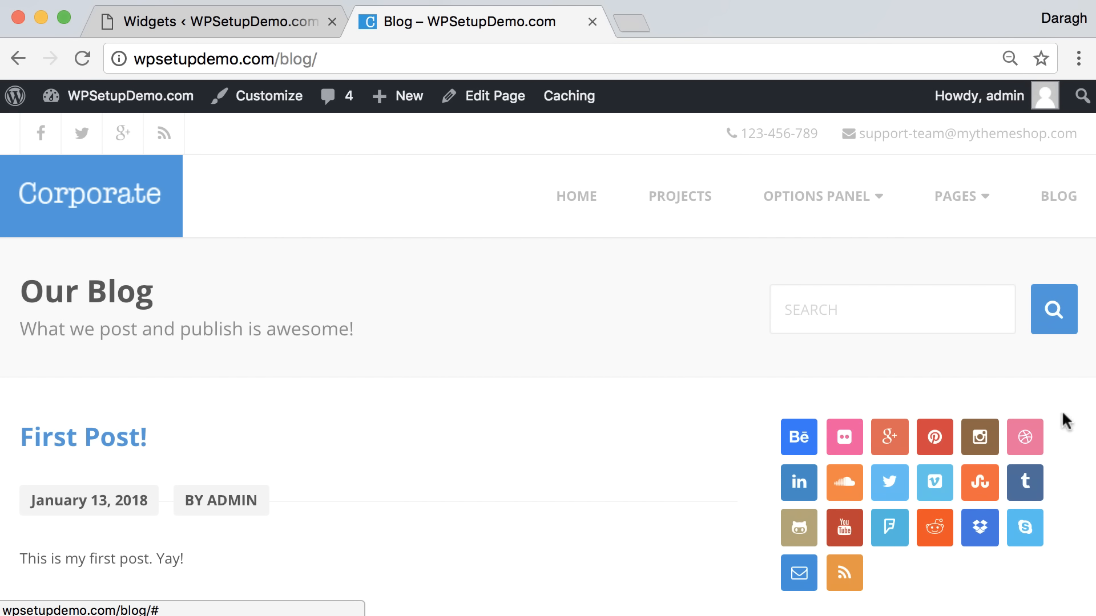
# Step: Delete the Social Profile Icons widget from the Sidebar area and reload the live Blog page
pyautogui.click(287, 17)
pyautogui.scroll(7, 679, 286)
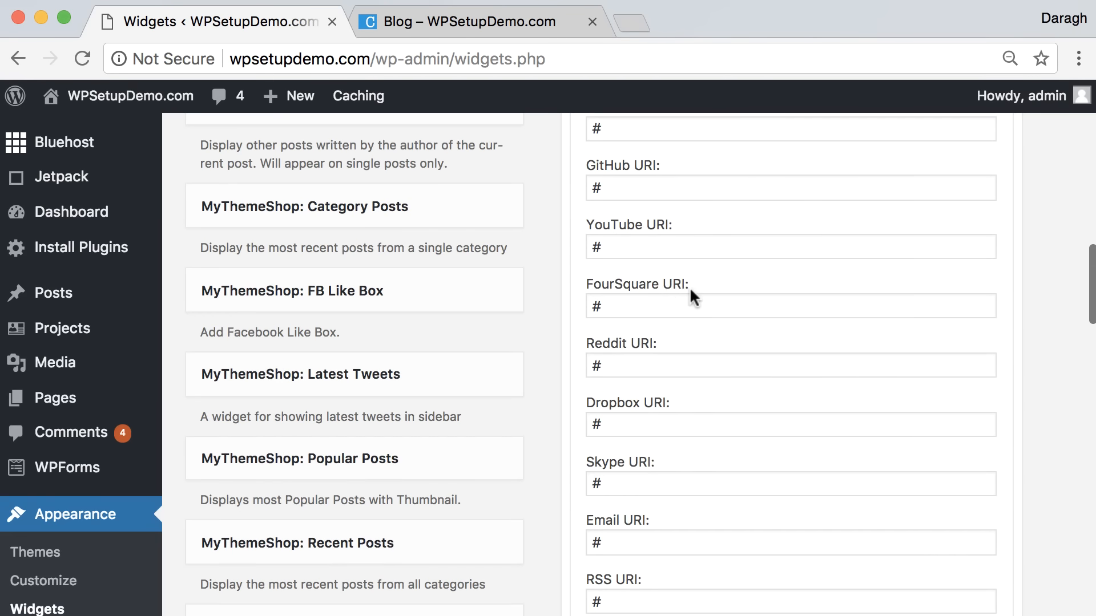
pyautogui.scroll(-6, 694, 343)
pyautogui.click(597, 292)
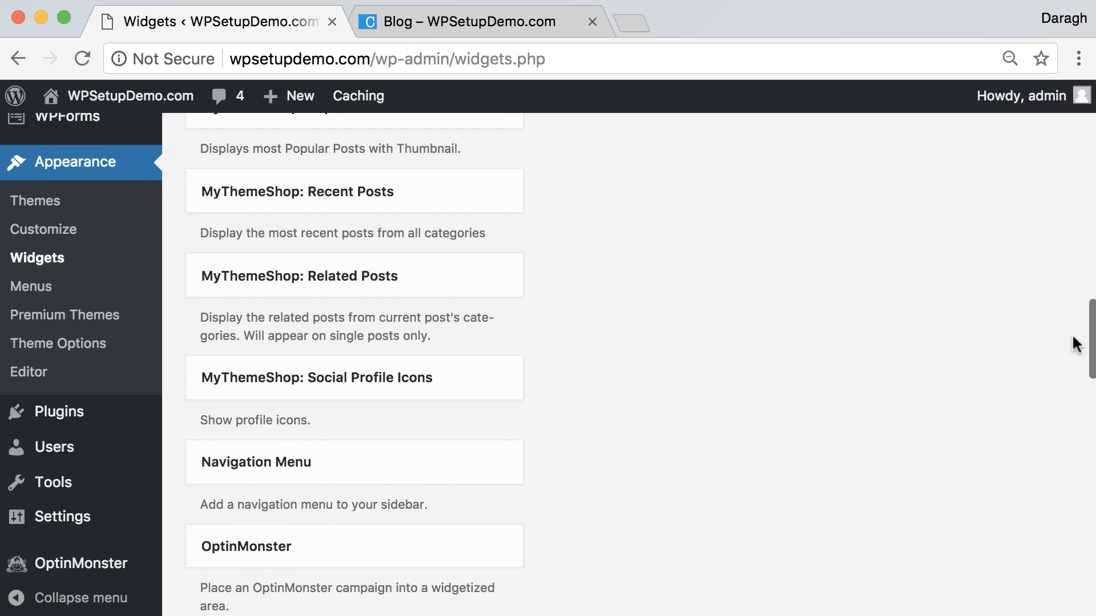
pyautogui.scroll(10, 1018, 340)
pyautogui.scroll(4, 1017, 340)
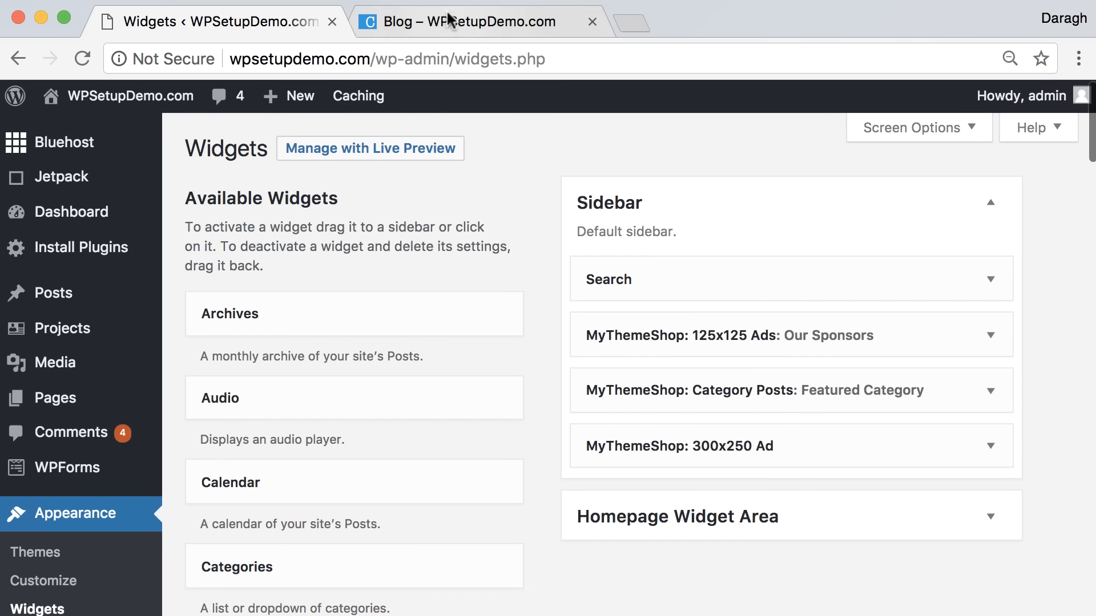
pyautogui.click(447, 20)
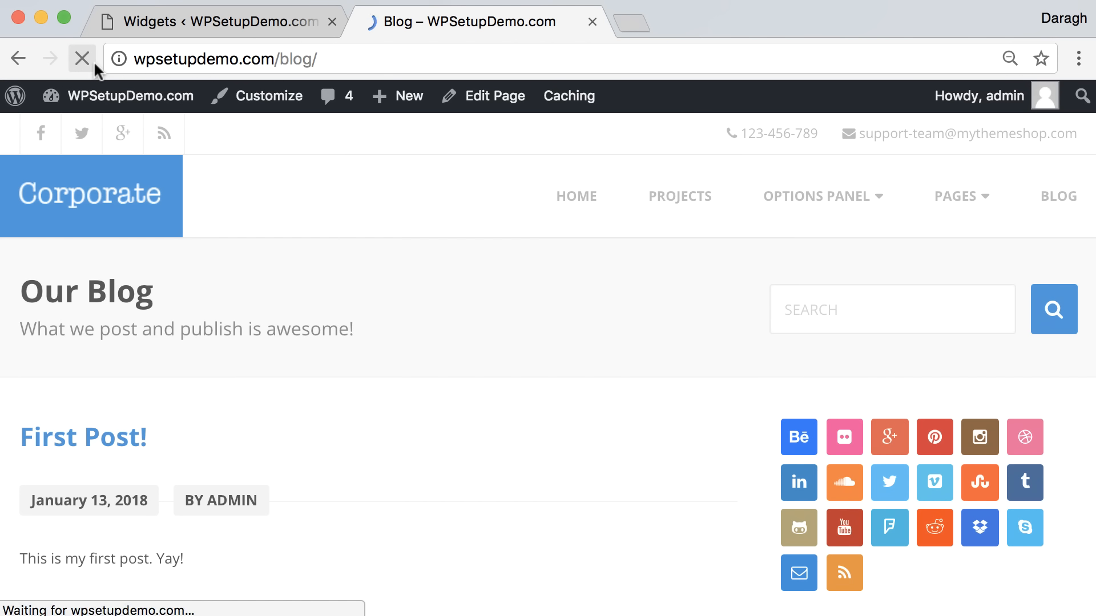
# Step: Add the MyThemeShop: Social Profile Icons widget above the Search widget in the Sidebar area
pyautogui.click(186, 16)
pyautogui.scroll(-10, 389, 474)
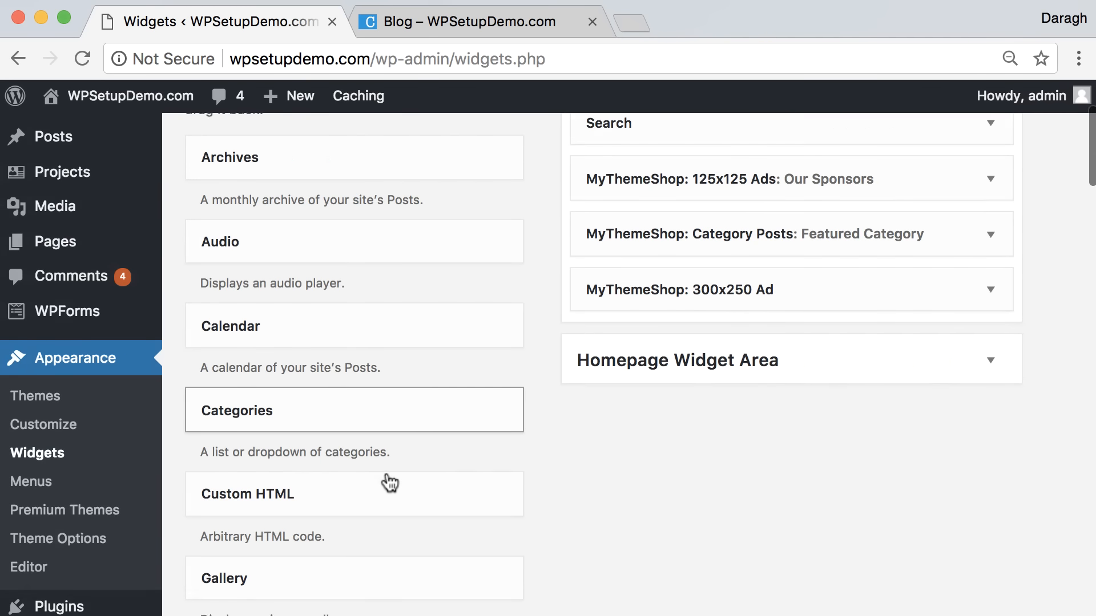
pyautogui.scroll(-8, 388, 471)
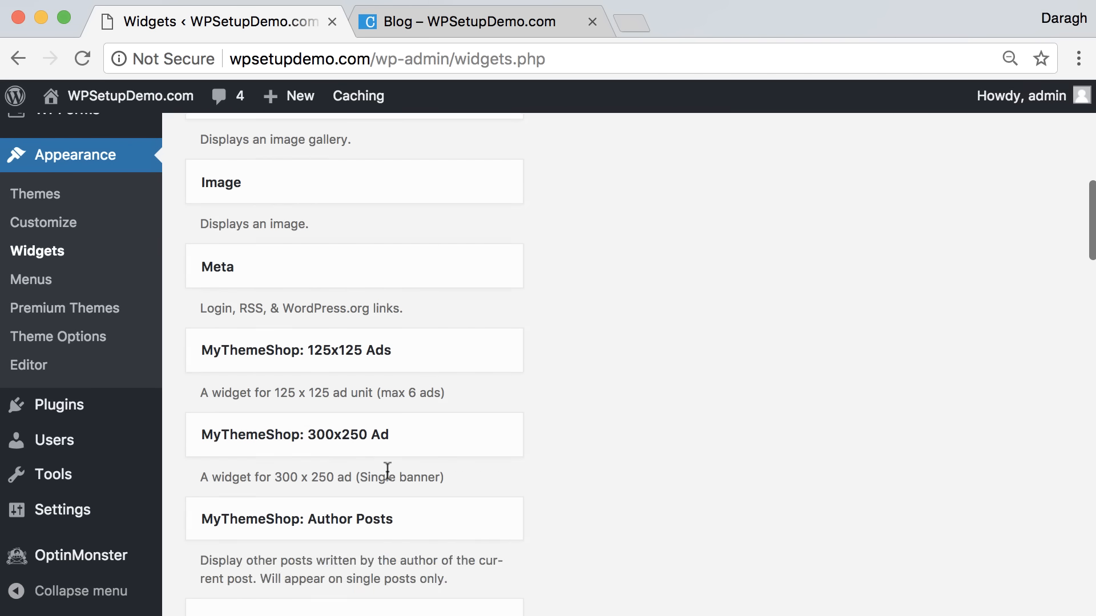
pyautogui.scroll(-3, 386, 472)
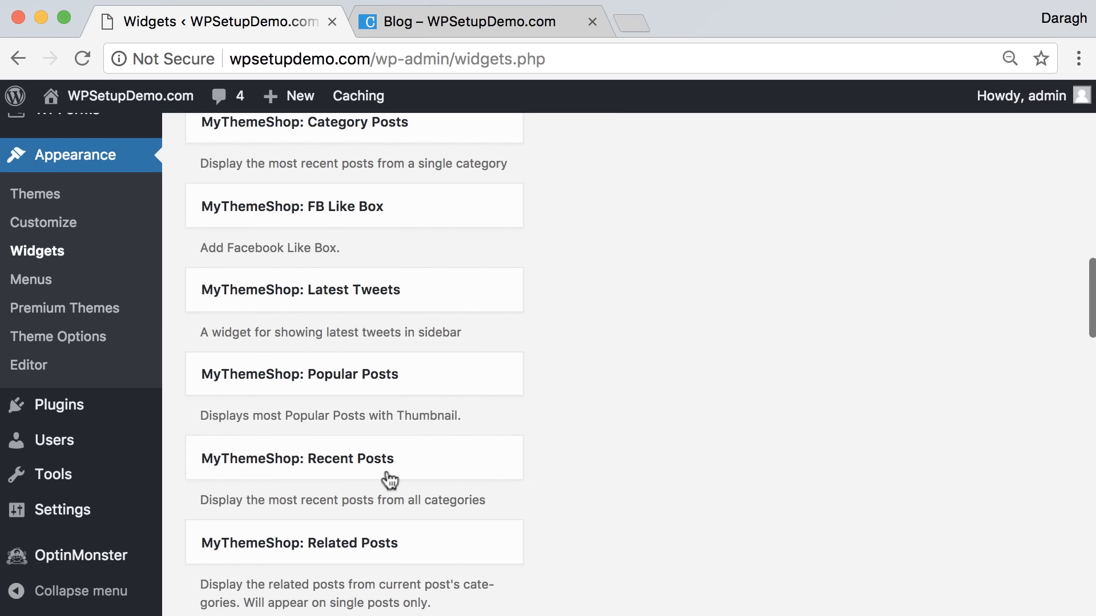
pyautogui.scroll(-4, 386, 472)
pyautogui.moveTo(386, 472); pyautogui.dragTo(754, 276)
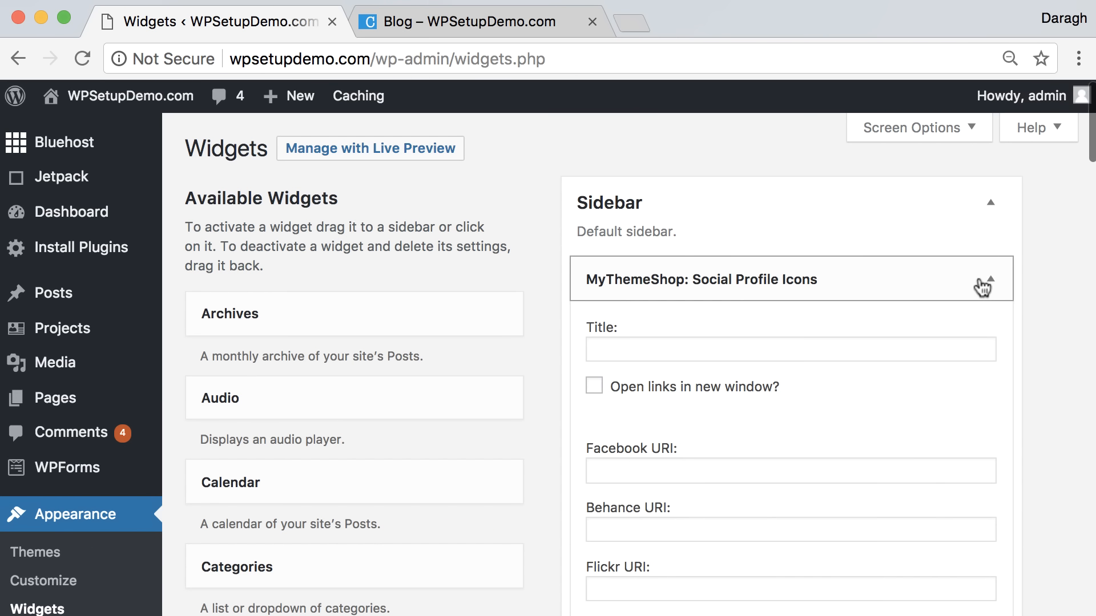
# Step: Enter # as the Facebook, Pinterest and Instagram URIs in the new Social Profile Icons widget
pyautogui.scroll(-3, 674, 456)
pyautogui.click(617, 303)
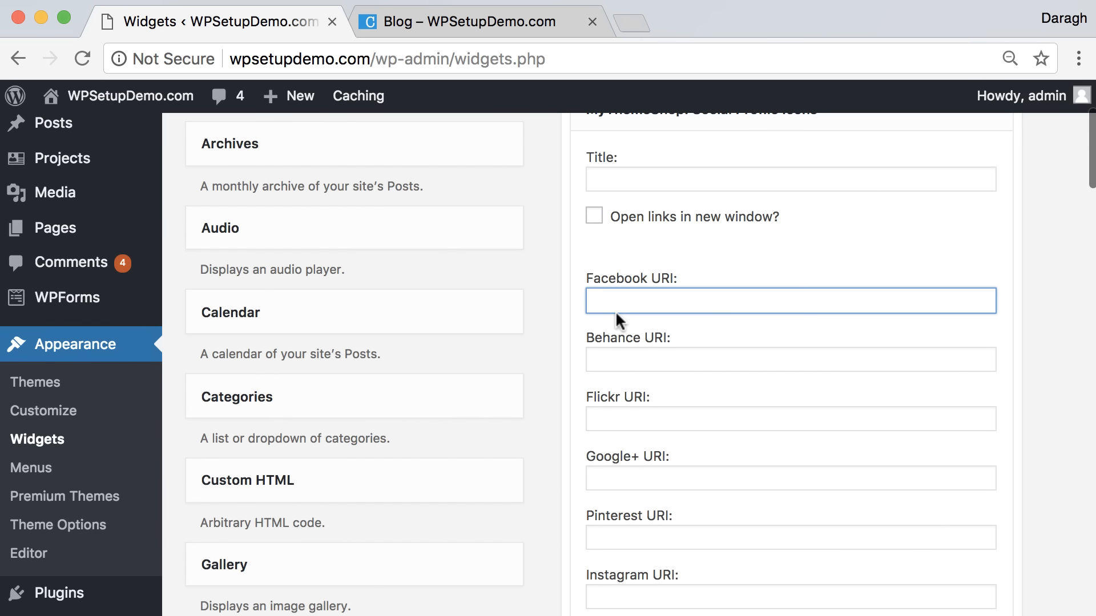
pyautogui.write('#')
pyautogui.click(622, 364)
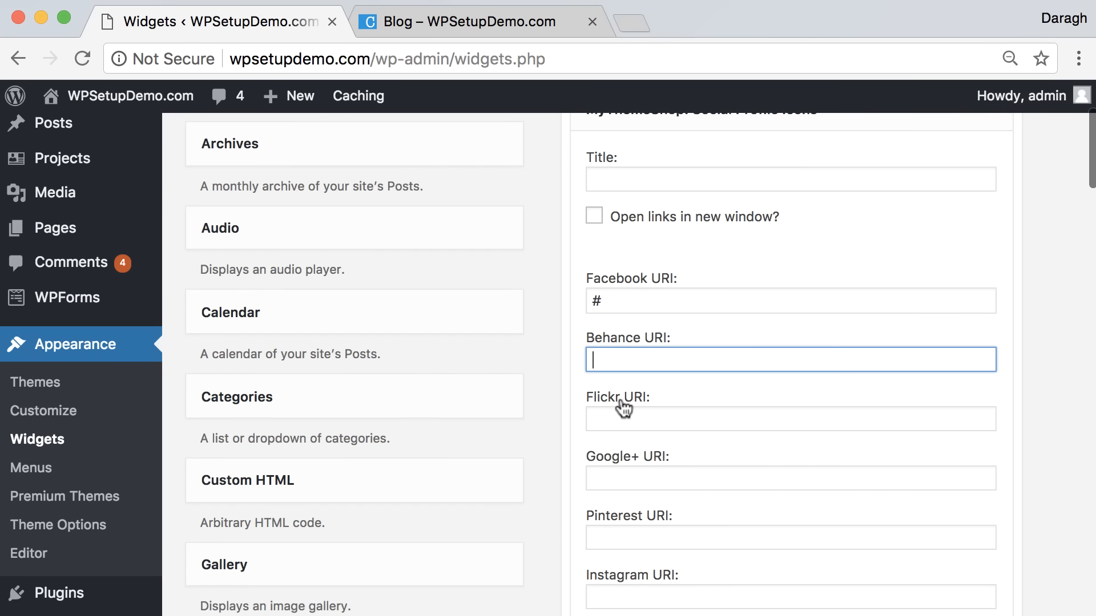
pyautogui.scroll(-3, 633, 434)
pyautogui.click(626, 447)
pyautogui.write('#')
pyautogui.click(625, 506)
pyautogui.write('#')
# Step: Enter # as the LinkedIn, Twitter and YouTube URIs and save the Social Profile Icons widget
pyautogui.scroll(-7, 639, 508)
pyautogui.click(650, 412)
pyautogui.write('#')
pyautogui.click(627, 524)
pyautogui.write('#')
pyautogui.scroll(-10, 633, 518)
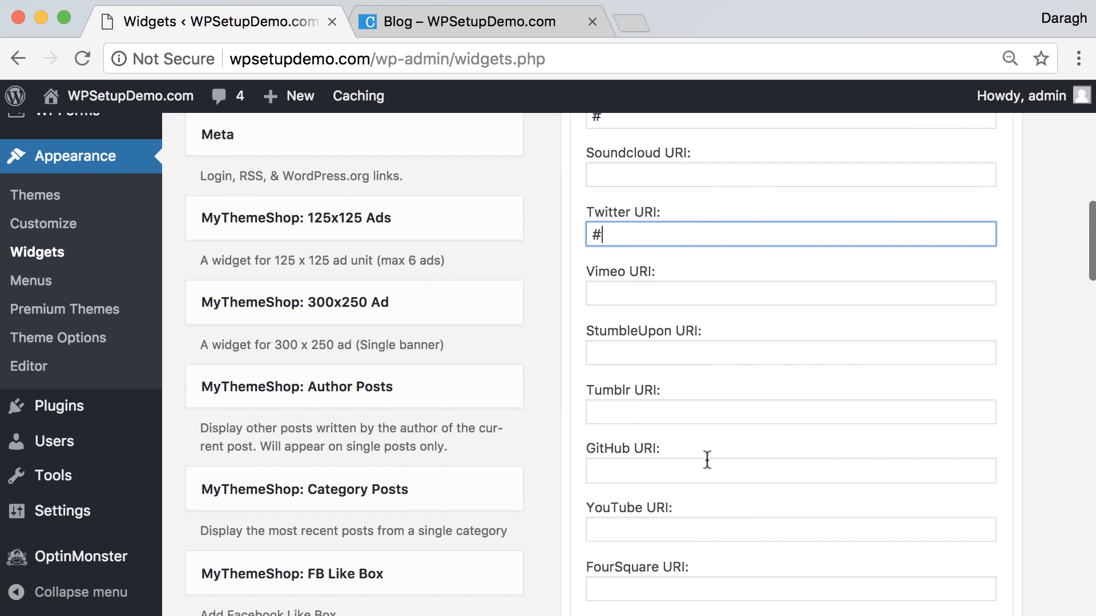
pyautogui.scroll(-8, 708, 460)
pyautogui.click(637, 308)
pyautogui.write('#')
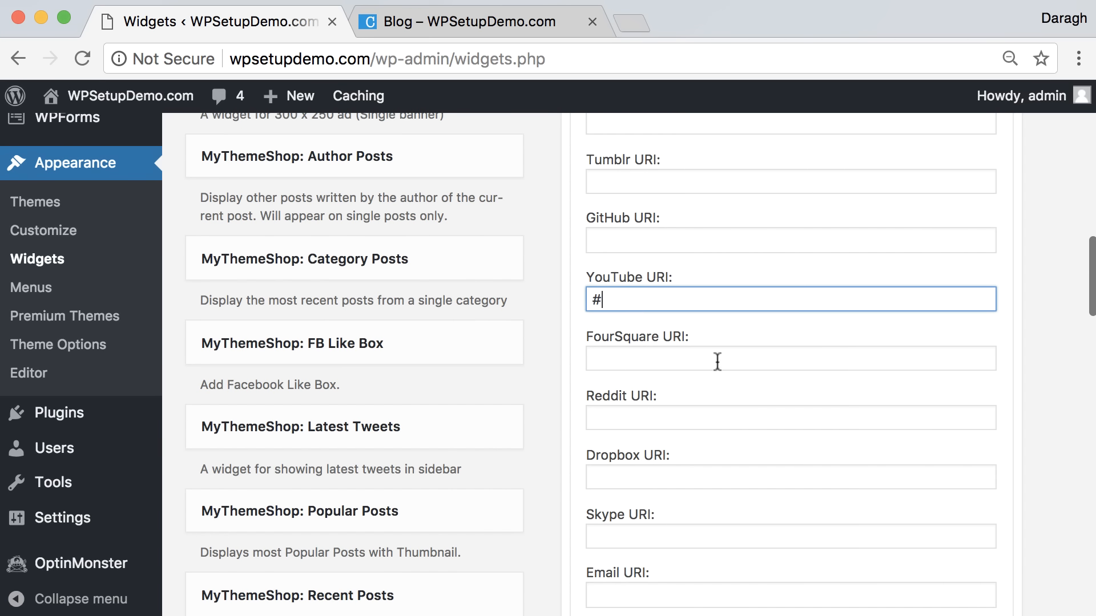
pyautogui.scroll(-6, 716, 361)
pyautogui.scroll(-2, 761, 437)
pyautogui.click(982, 487)
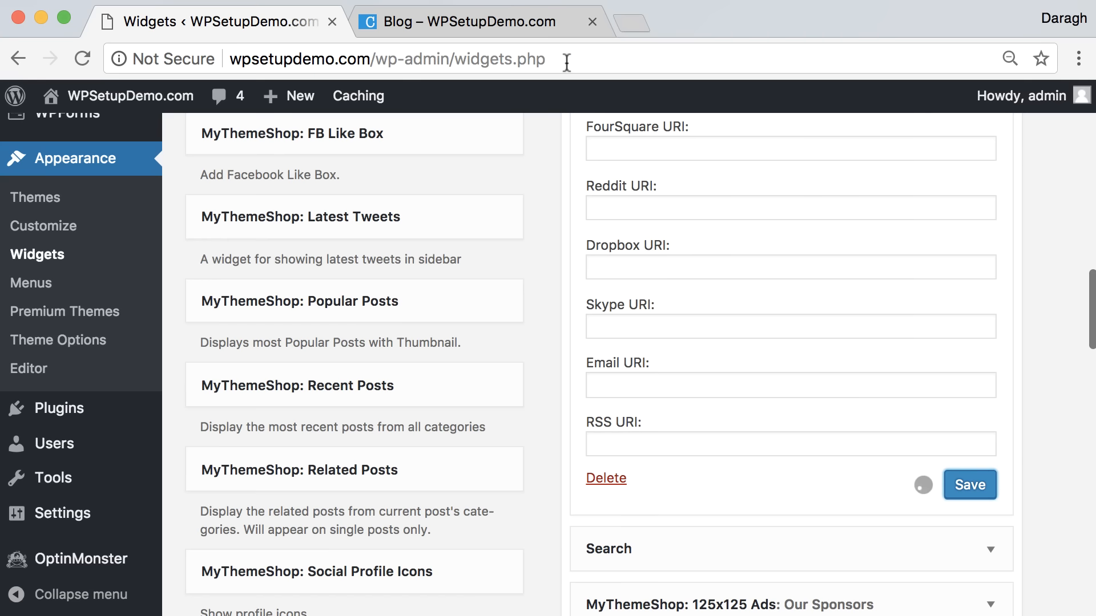
# Step: Reload the live Blog page to view its social icons, and look through the installed themes on the admin Themes page
pyautogui.click(484, 19)
pyautogui.click(83, 58)
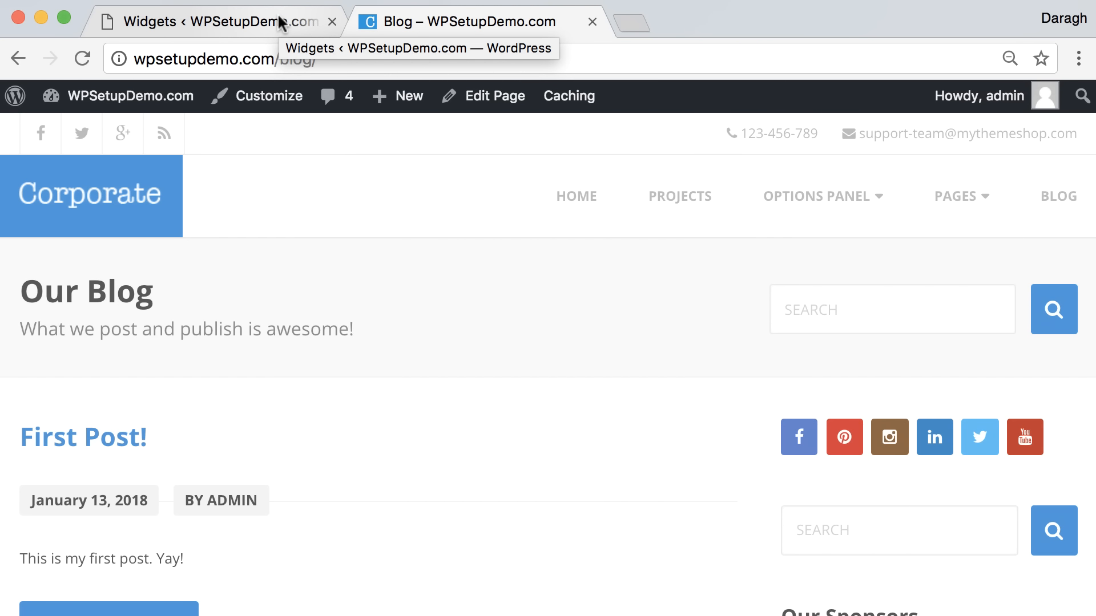
pyautogui.click(280, 24)
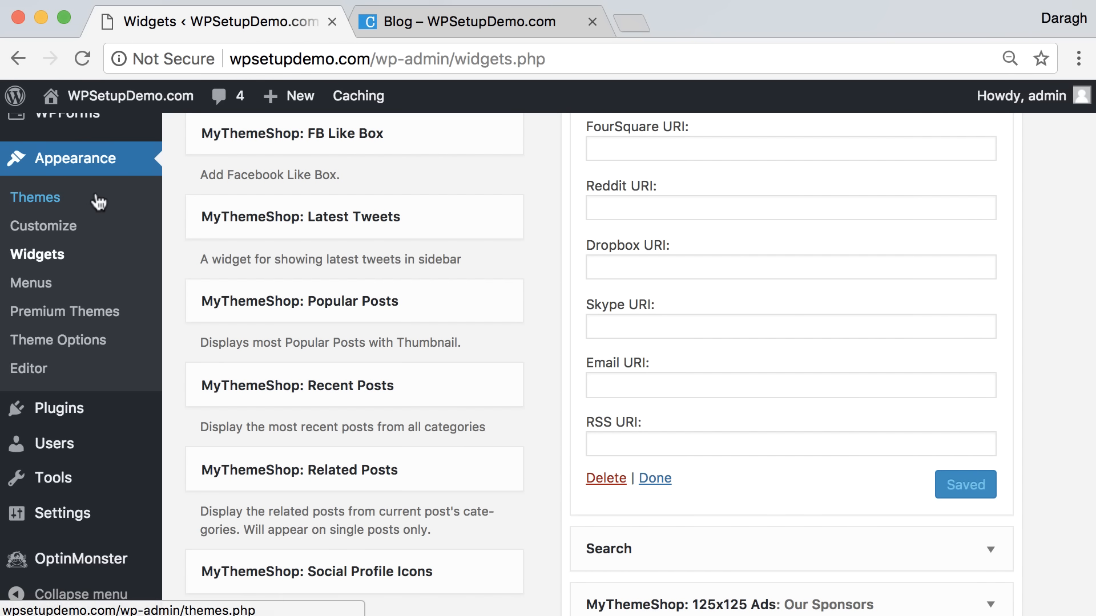
pyautogui.click(36, 201)
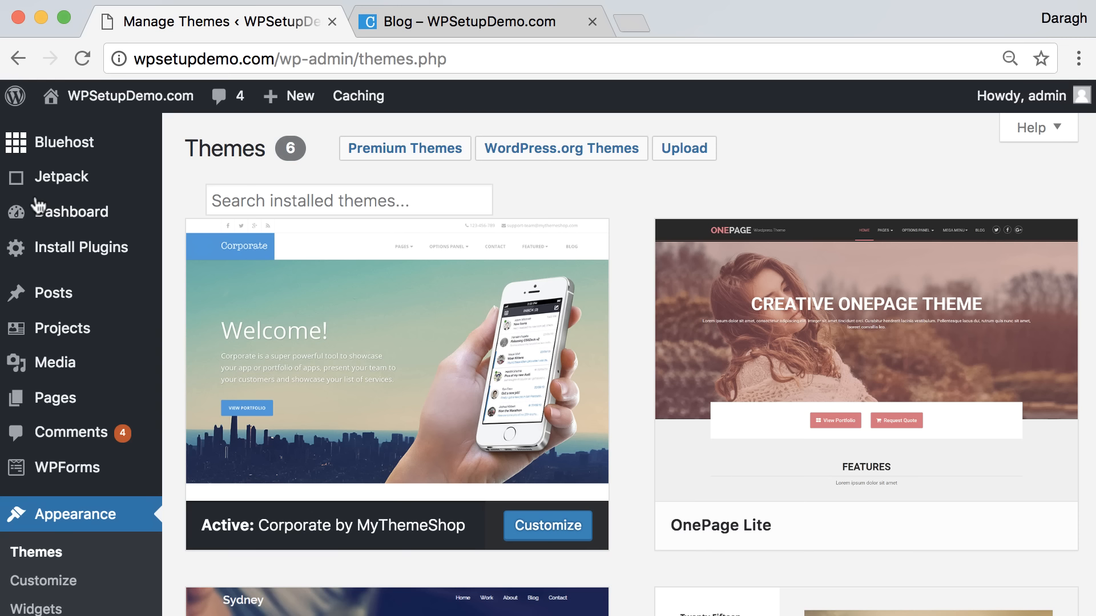
pyautogui.moveTo(39, 206)
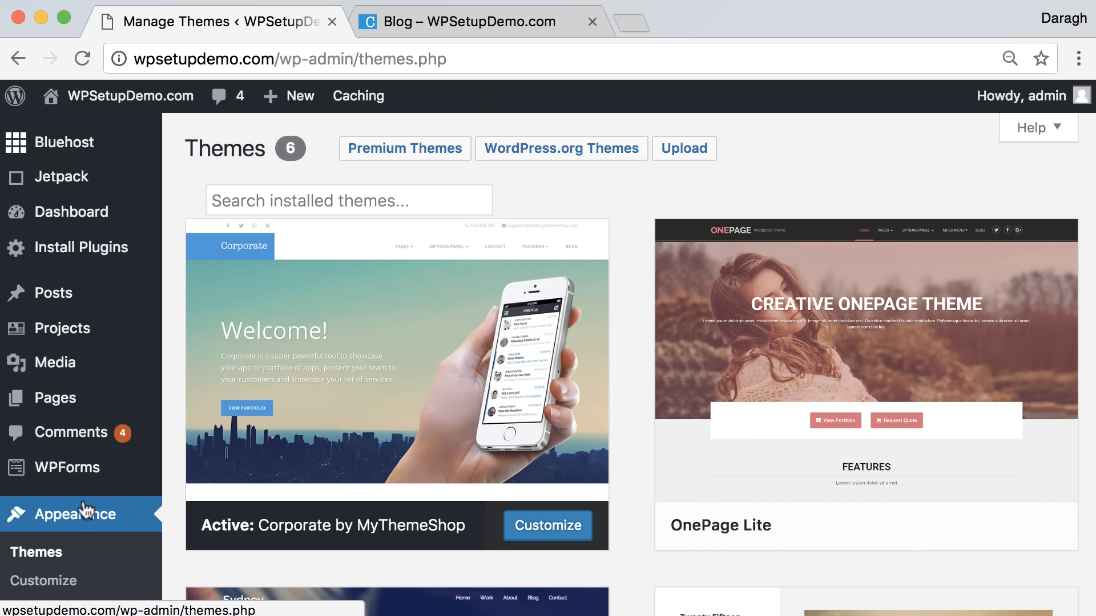
pyautogui.scroll(-4, 86, 508)
pyautogui.scroll(-10, 739, 498)
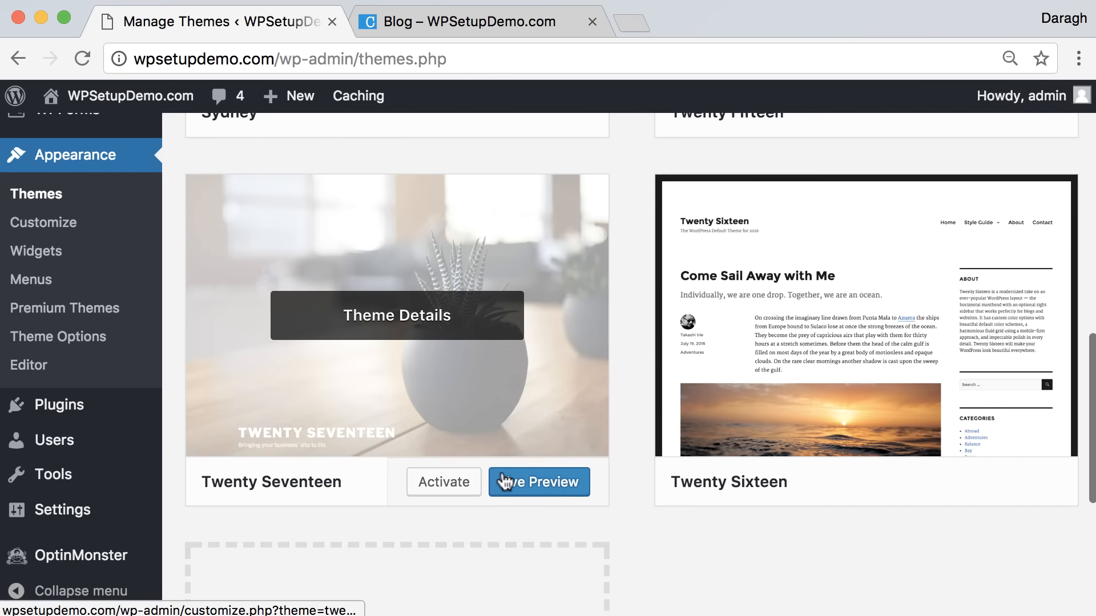
# Step: Open a live preview of the Twenty Seventeen theme in a new tab and examine the site's appearance
pyautogui.rightClick(554, 481)
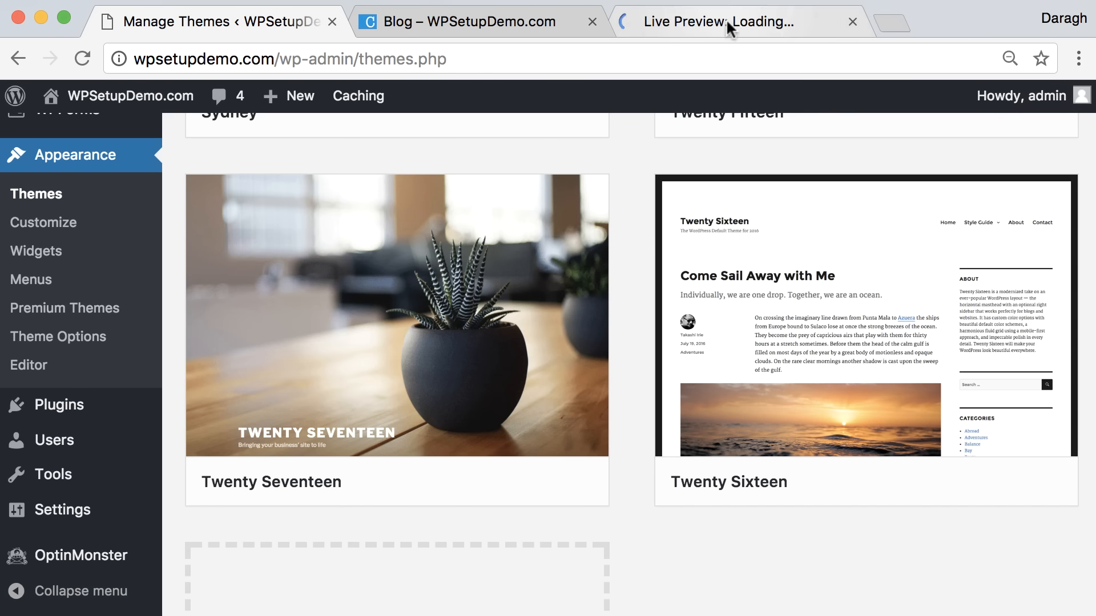
pyautogui.click(726, 20)
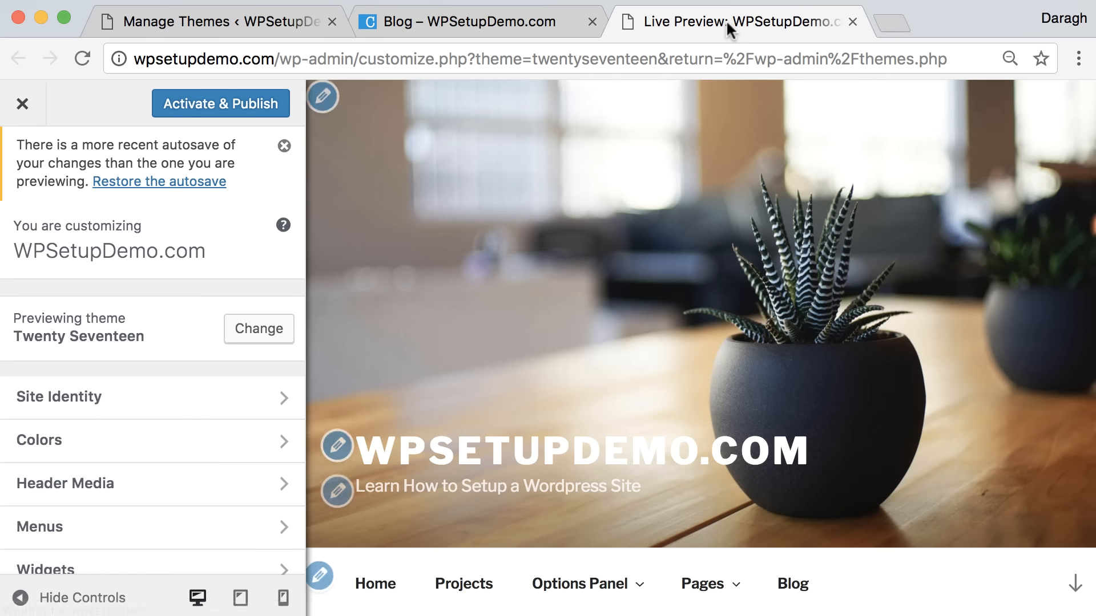
pyautogui.scroll(-5, 702, 291)
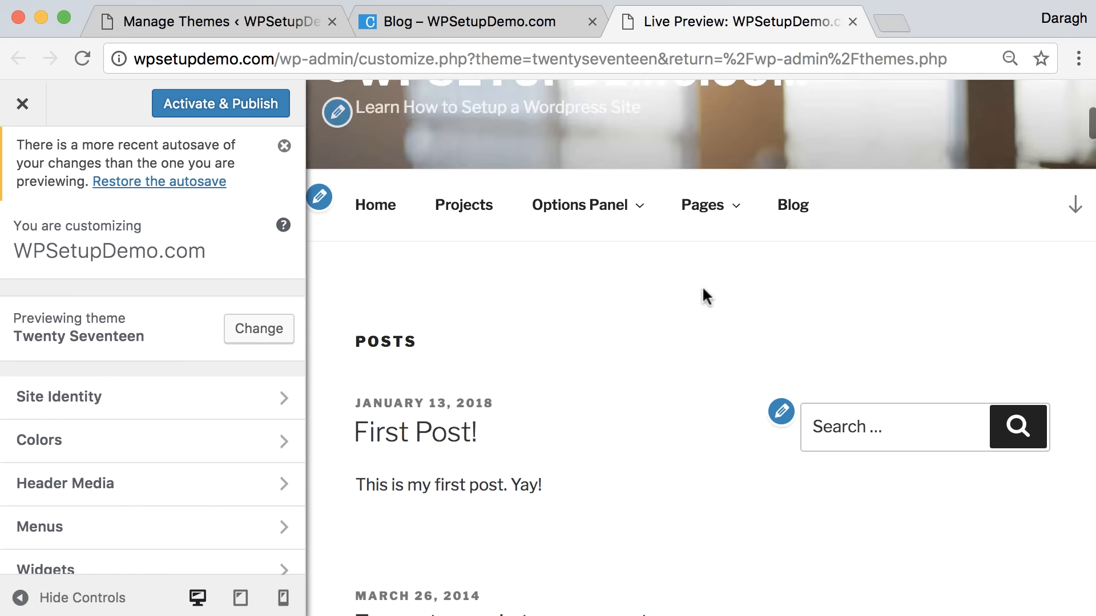
pyautogui.scroll(-5, 710, 272)
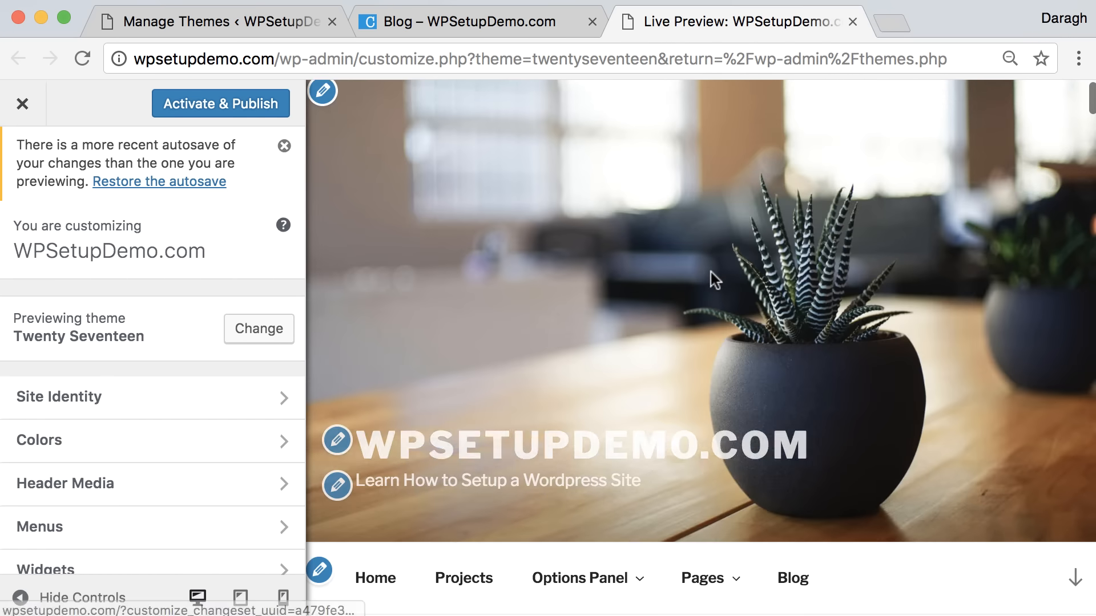
# Step: Return to the live site's homepage and compare its Corporate theme design with the preview
pyautogui.click(481, 22)
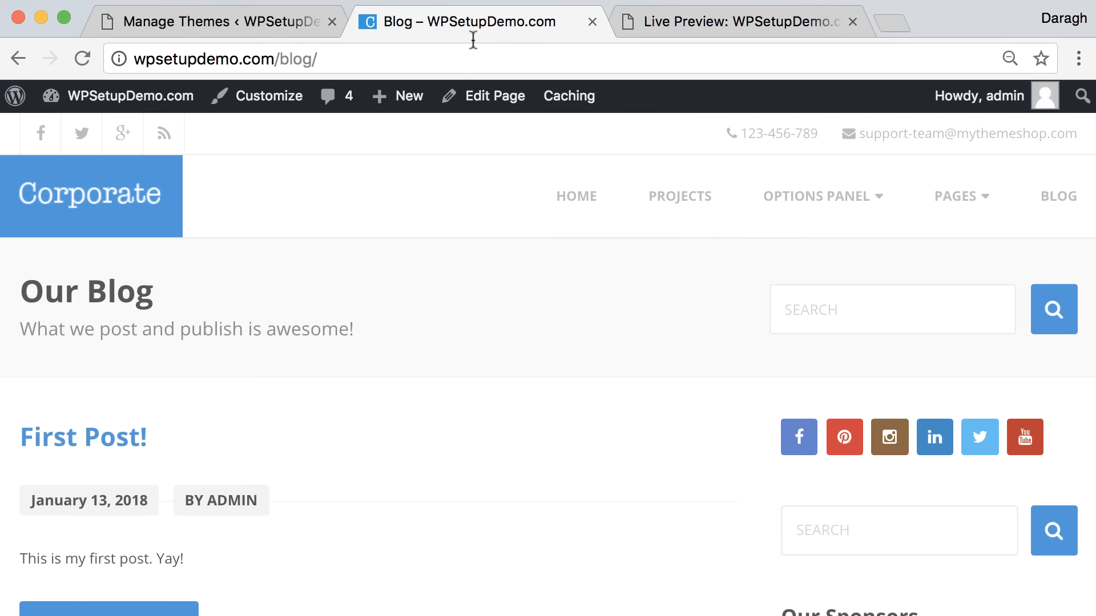
pyautogui.click(18, 58)
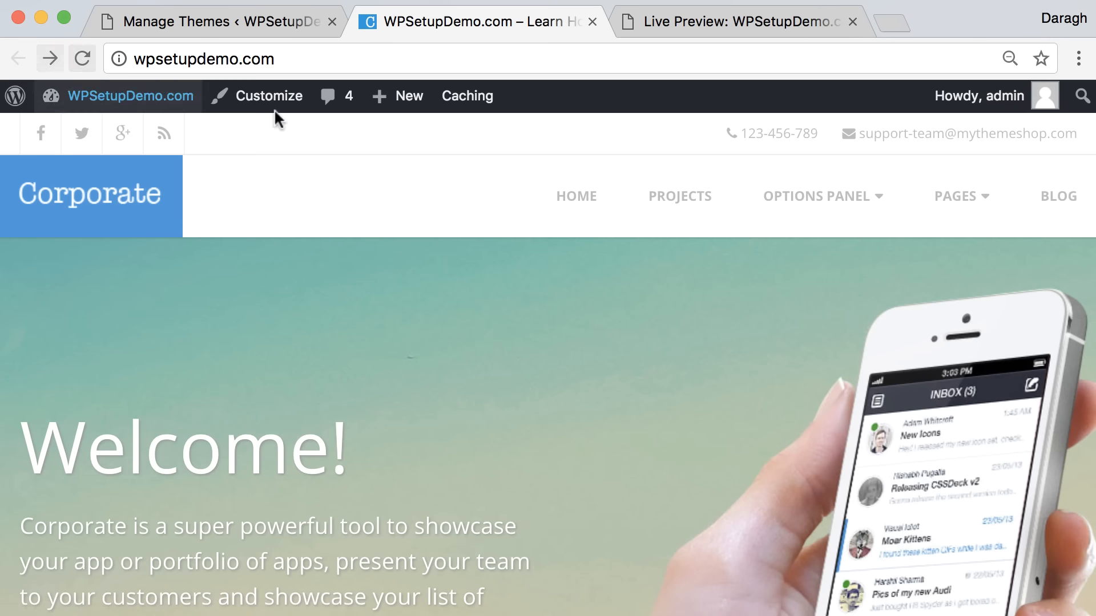
pyautogui.scroll(-3, 620, 239)
pyautogui.scroll(3, 618, 242)
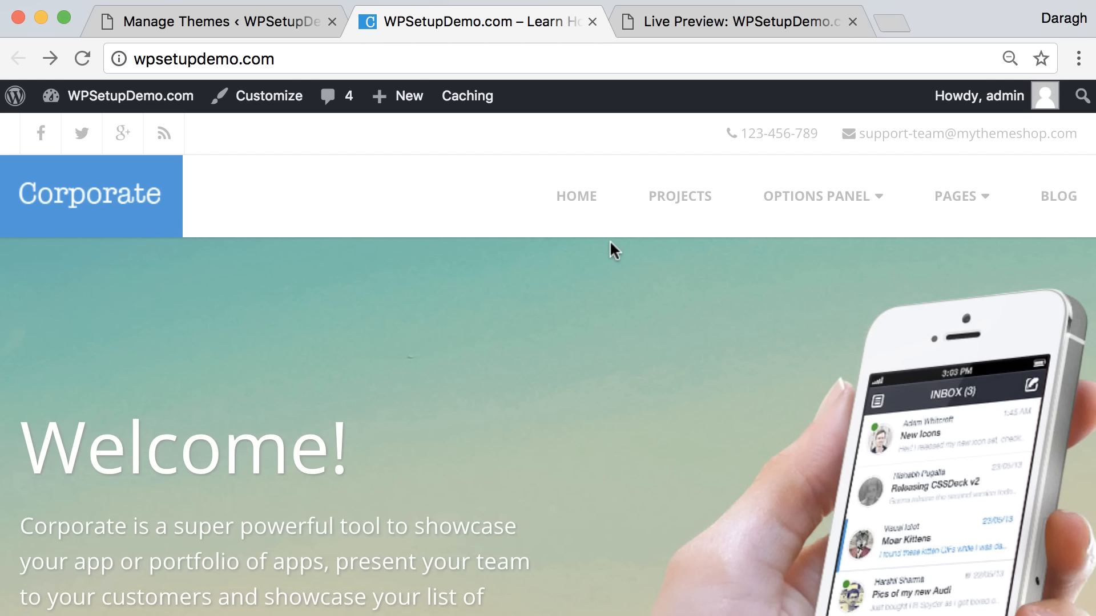
# Step: Open the WordPress Updates page in the admin and check again for core, plugin and theme updates
pyautogui.click(280, 17)
pyautogui.scroll(10, 377, 256)
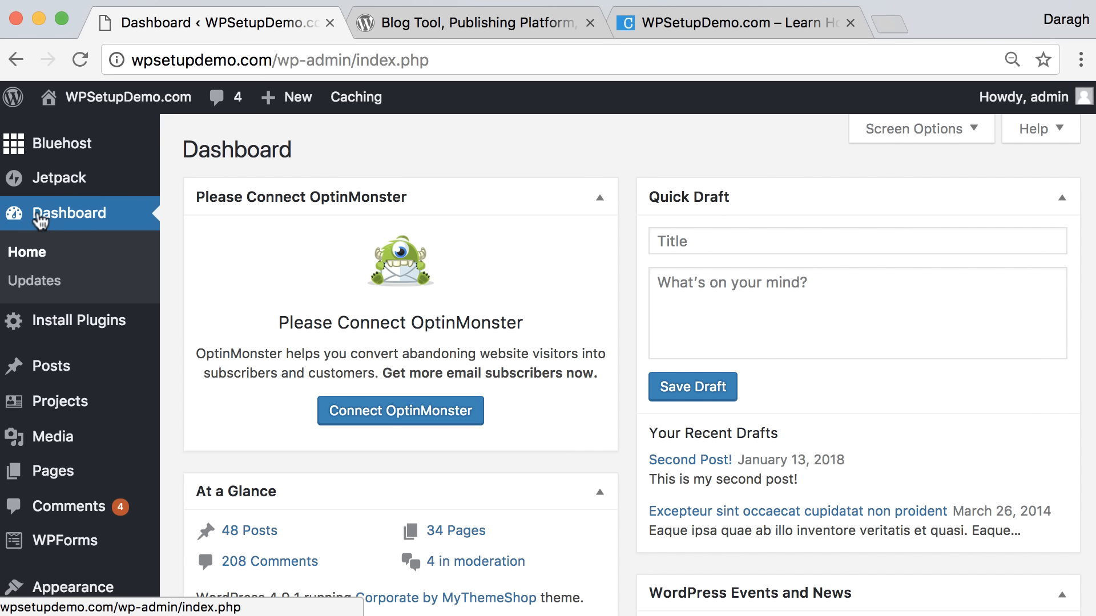
pyautogui.click(37, 286)
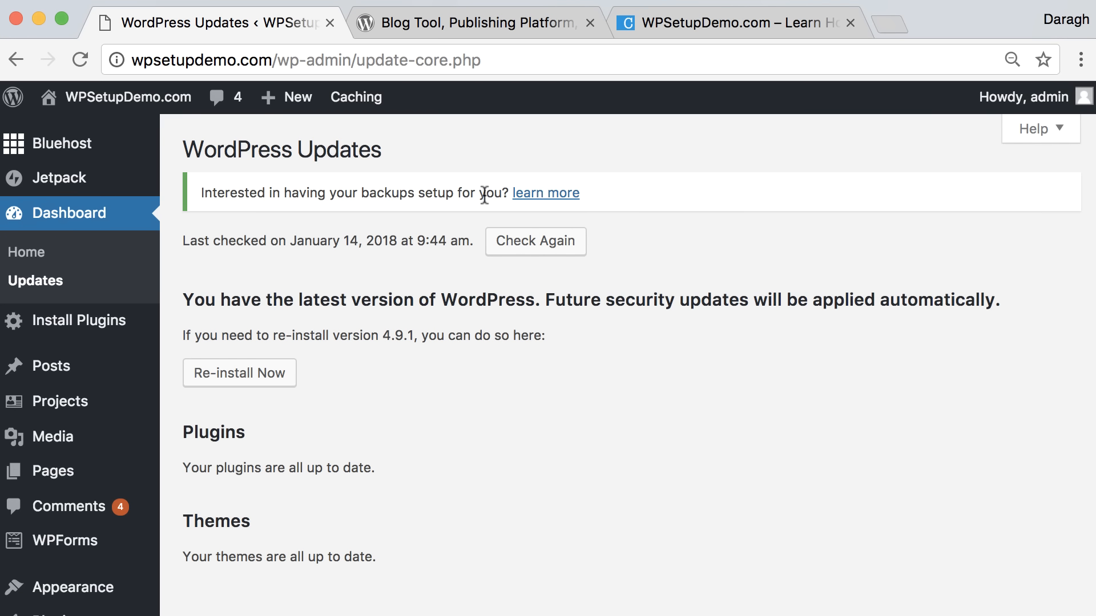
pyautogui.rightClick(532, 252)
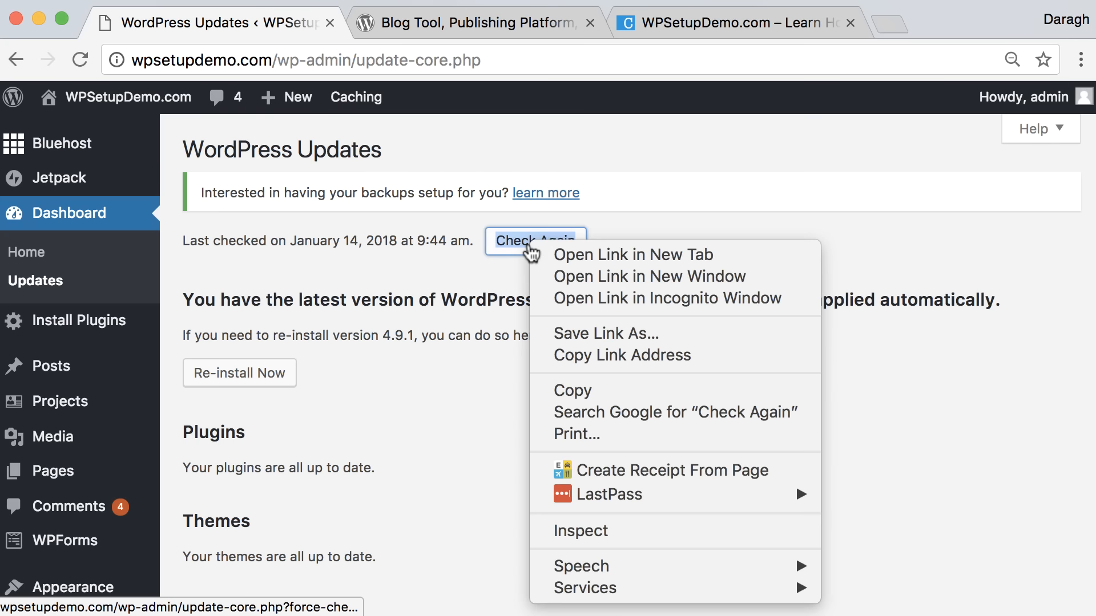
pyautogui.click(520, 252)
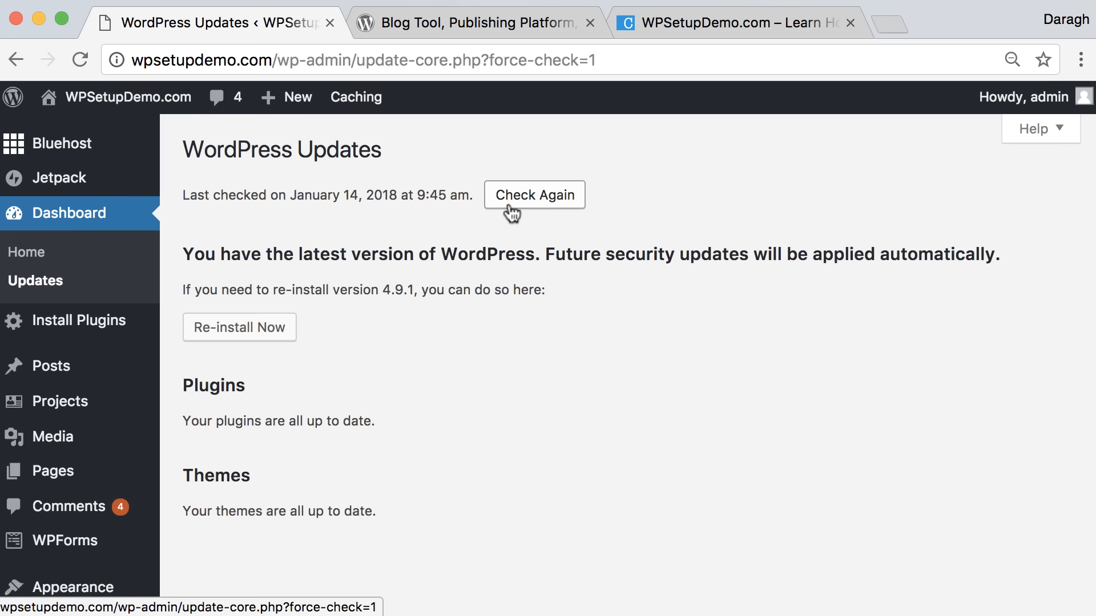
# Step: Look through the Installed Plugins list and switch to the WordPress.org site
pyautogui.scroll(-2, 93, 421)
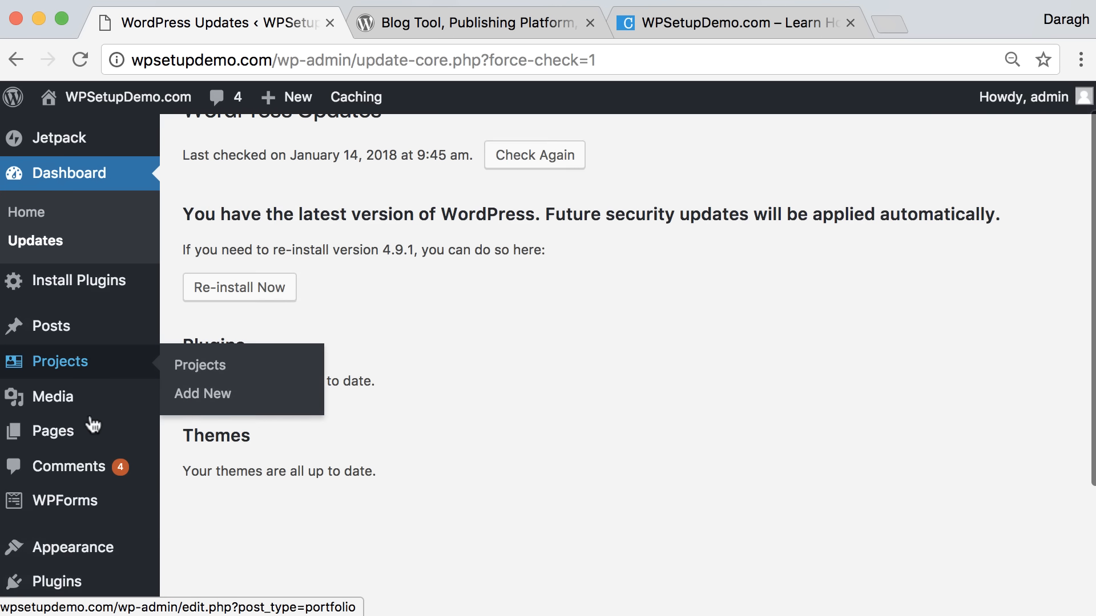
pyautogui.scroll(-5, 92, 425)
pyautogui.click(73, 432)
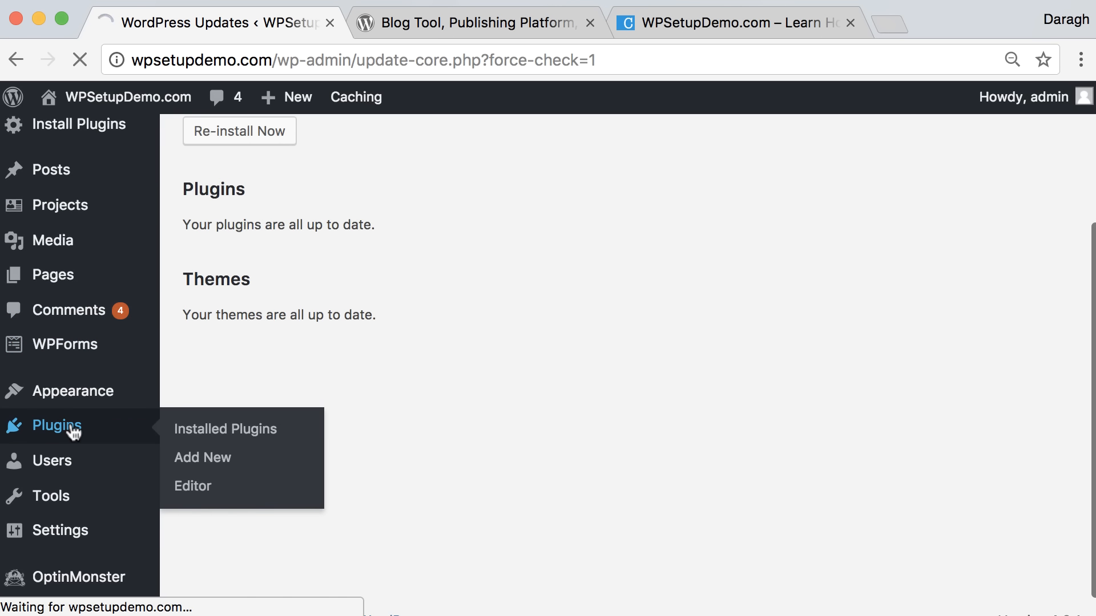
pyautogui.scroll(-2, 406, 415)
pyautogui.scroll(1, 403, 408)
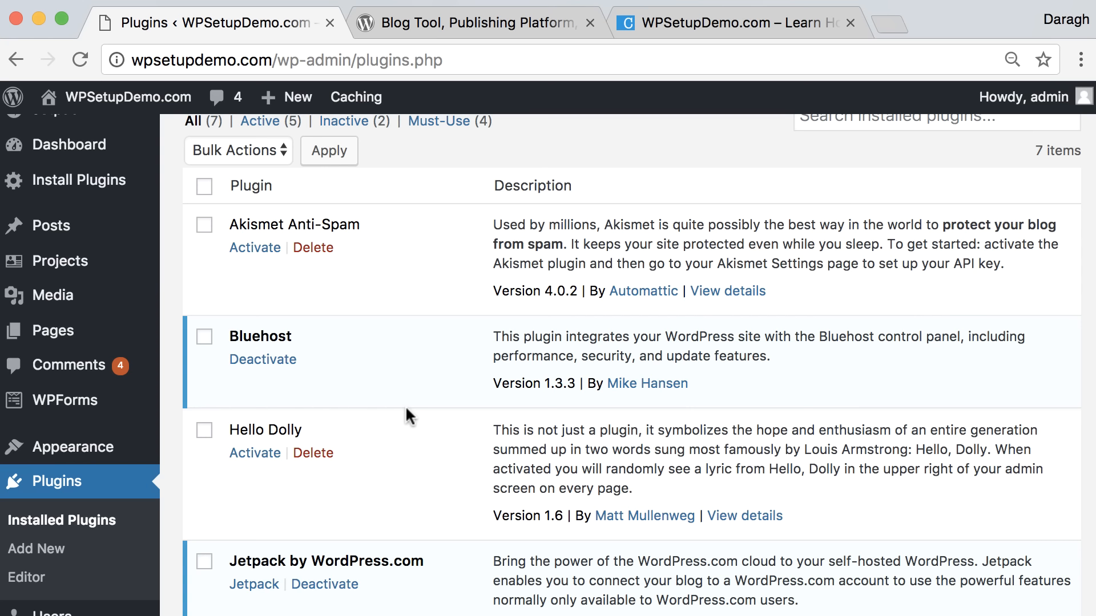
pyautogui.click(432, 23)
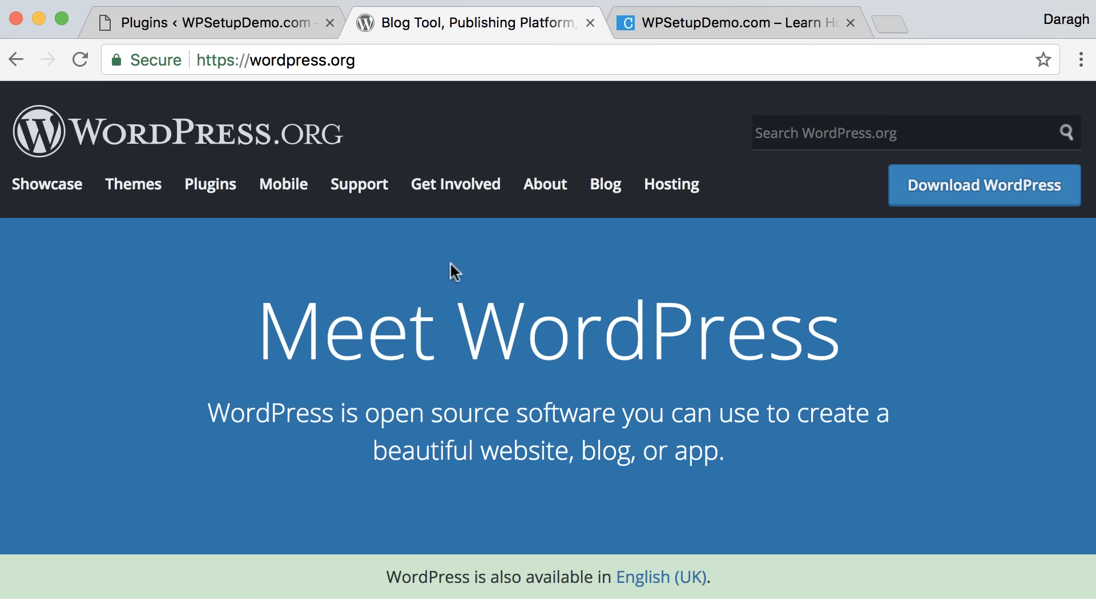
# Step: Open the WordPress.org plugin directory and look over its plugin count and the listed plugins
pyautogui.click(225, 189)
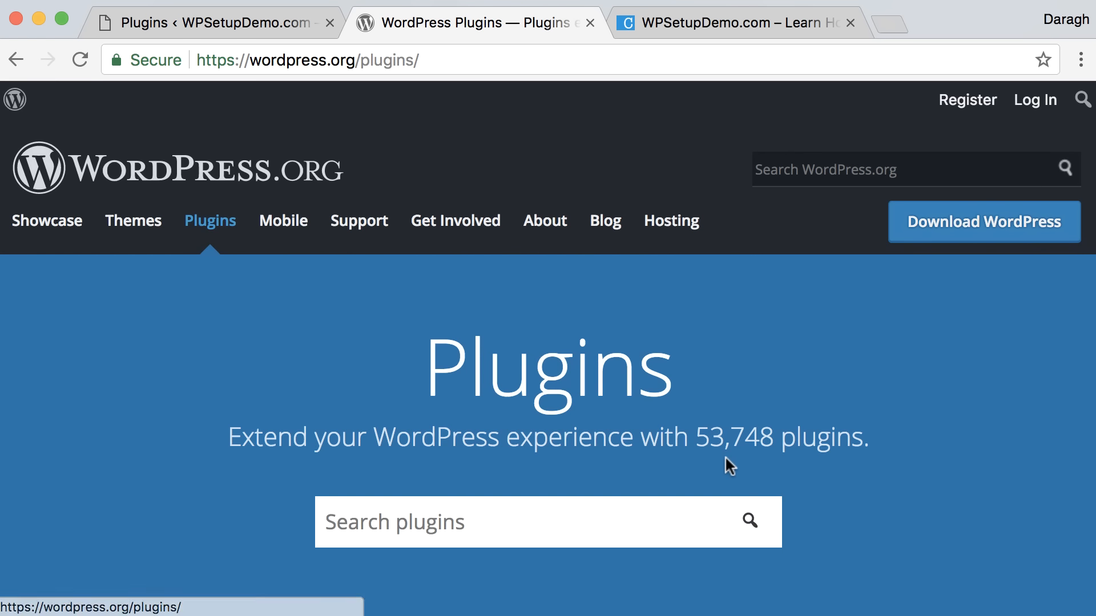
pyautogui.moveTo(695, 438); pyautogui.dragTo(781, 442)
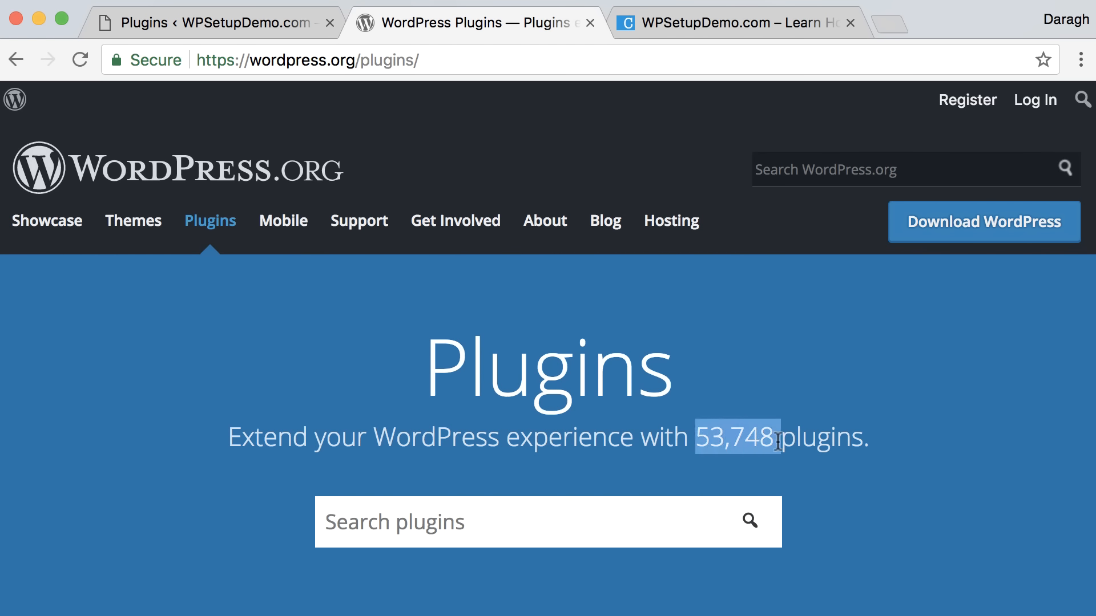
pyautogui.scroll(-12, 776, 438)
pyautogui.scroll(-3, 776, 438)
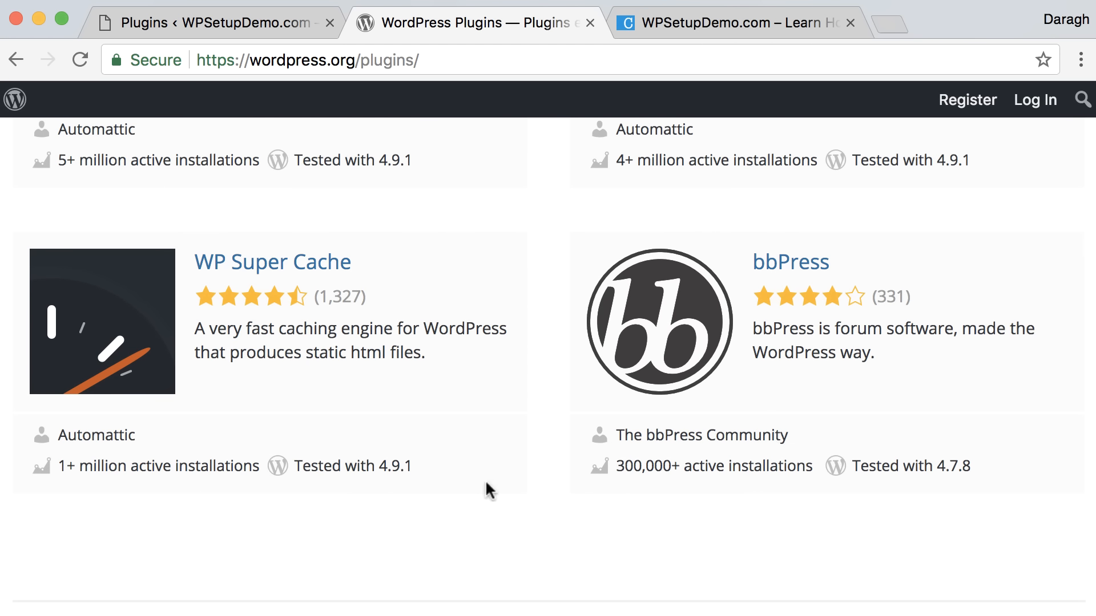
pyautogui.scroll(3, 667, 410)
pyautogui.scroll(12, 667, 410)
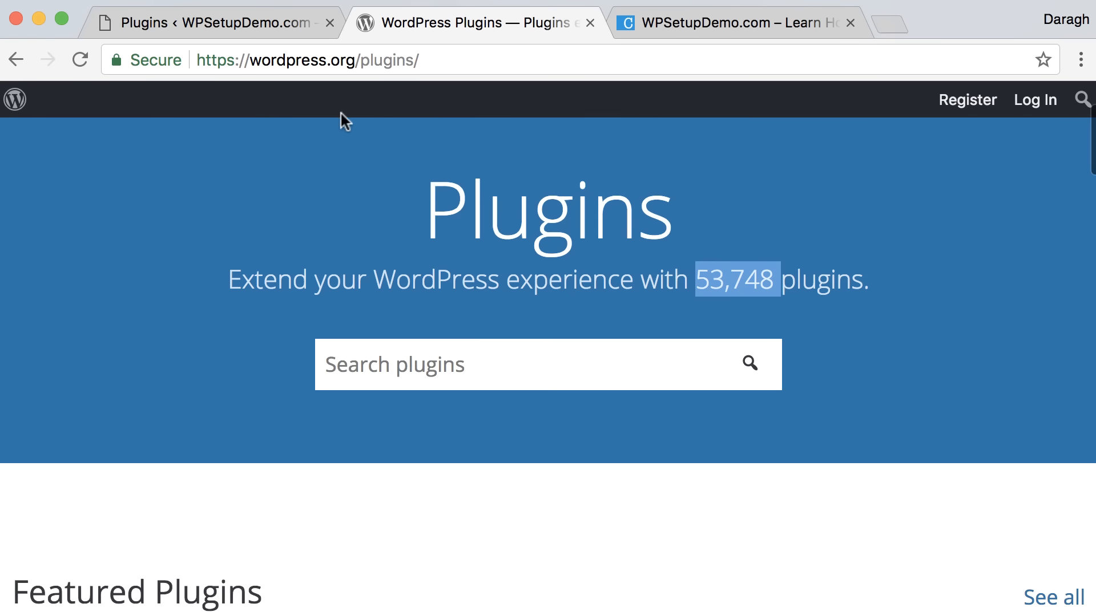
# Step: Return to the site's installed plugins, deactivate Jetpack by WordPress.com, and bulk-delete it together with Hello Dolly
pyautogui.click(245, 20)
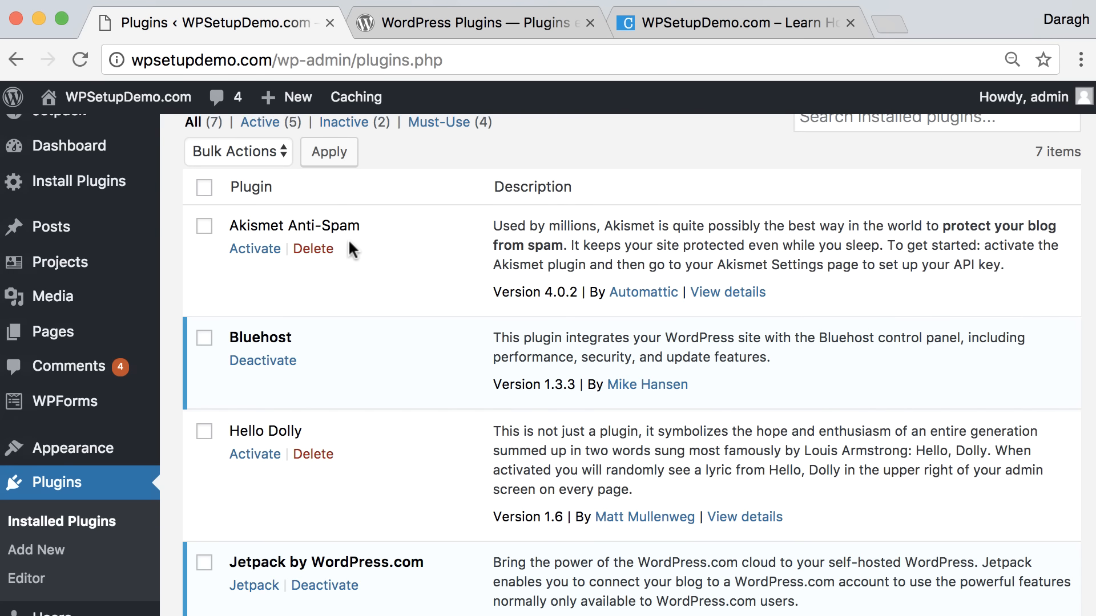
pyautogui.scroll(2, 350, 247)
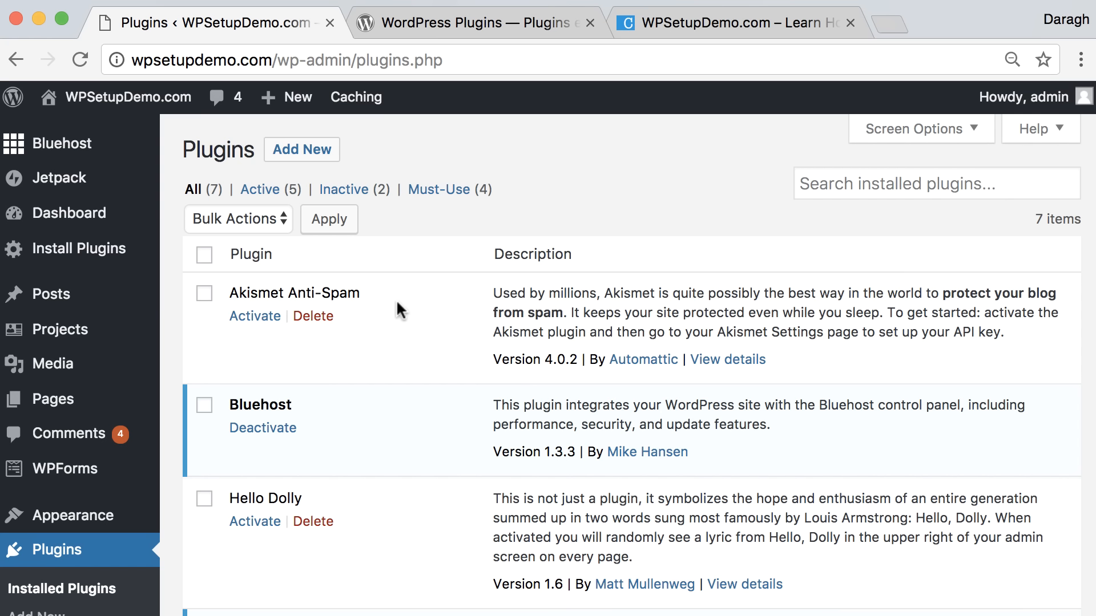
pyautogui.click(204, 558)
pyautogui.click(239, 278)
pyautogui.click(239, 296)
pyautogui.click(327, 276)
pyautogui.click(753, 202)
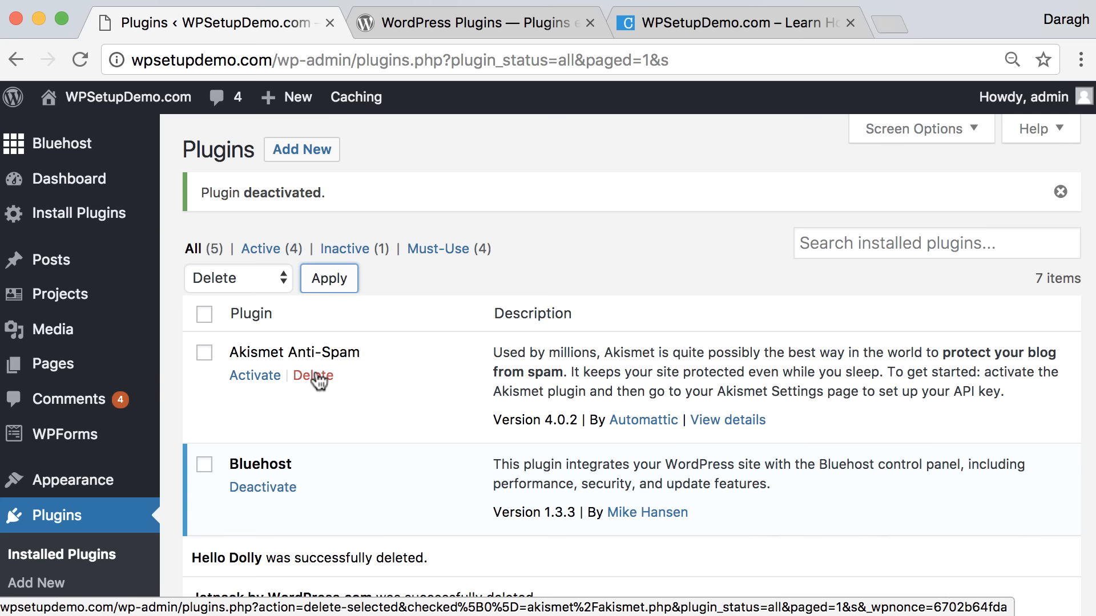
pyautogui.scroll(-5, 386, 421)
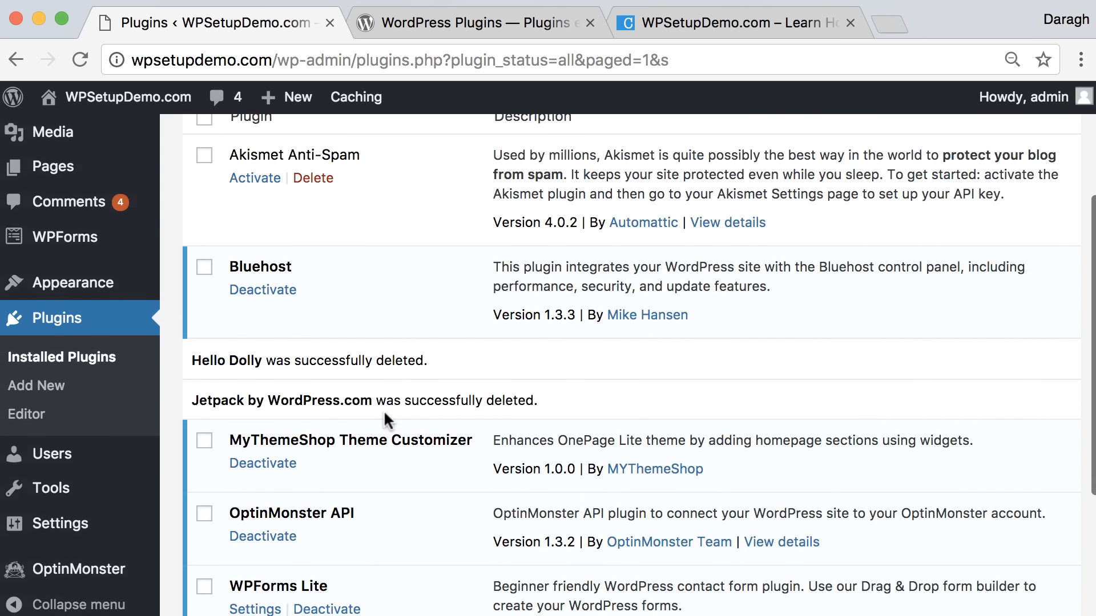
pyautogui.scroll(5, 385, 412)
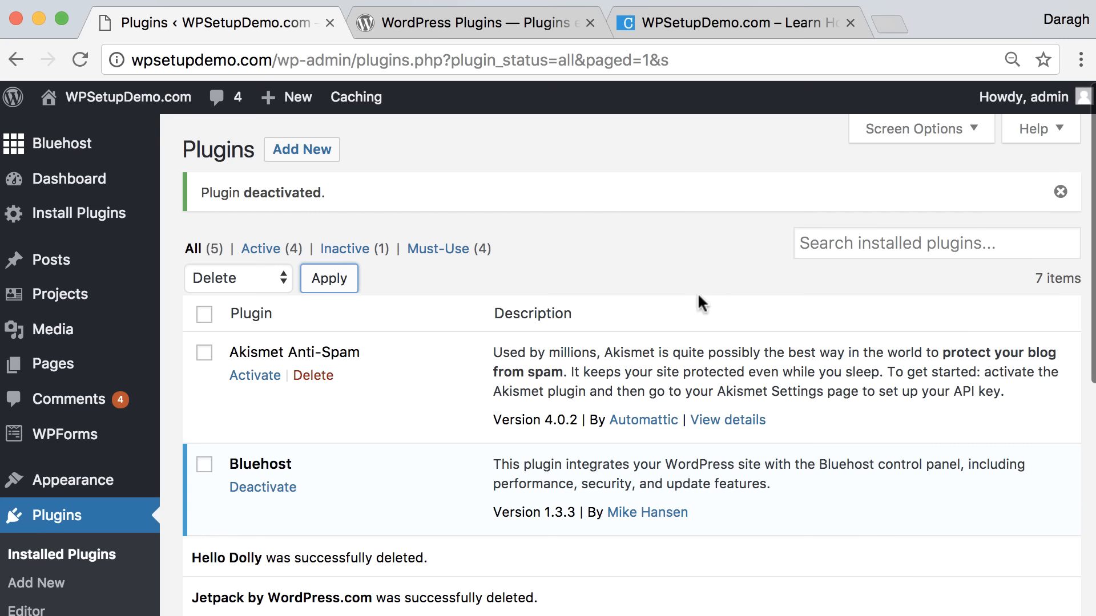
# Step: Browse the popular plugins available to add and examine the details and reviews of Yoast SEO
pyautogui.click(307, 158)
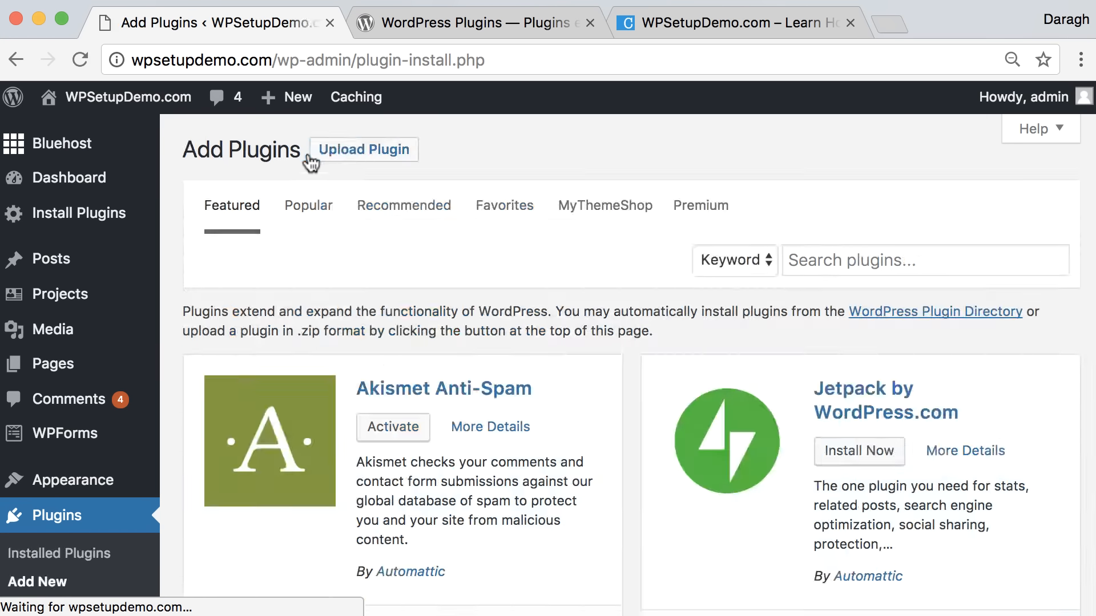
pyautogui.click(886, 256)
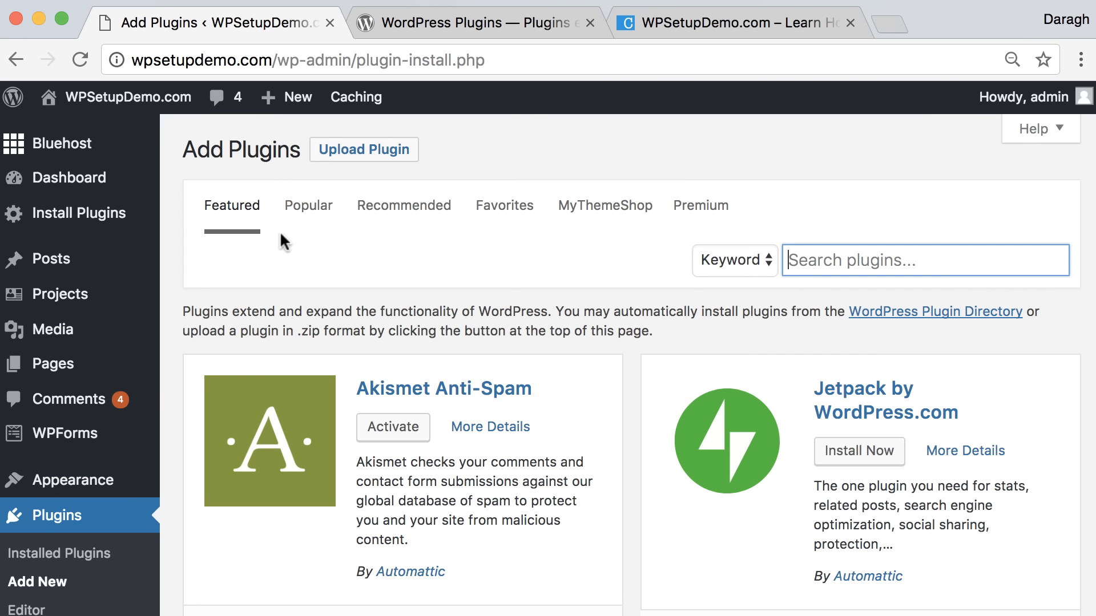
pyautogui.click(308, 217)
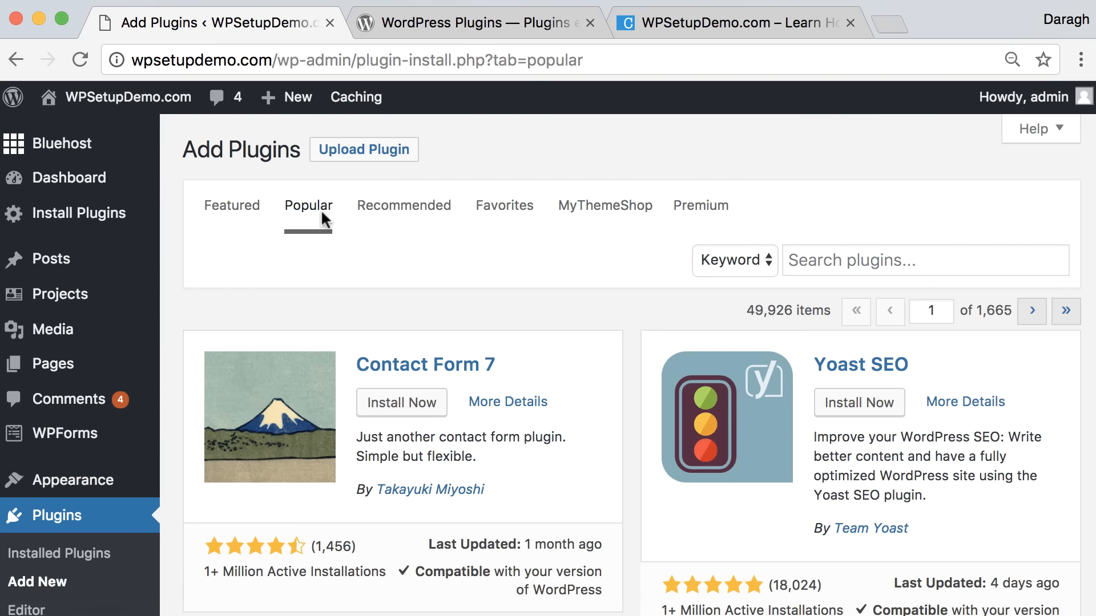
pyautogui.scroll(-10, 492, 368)
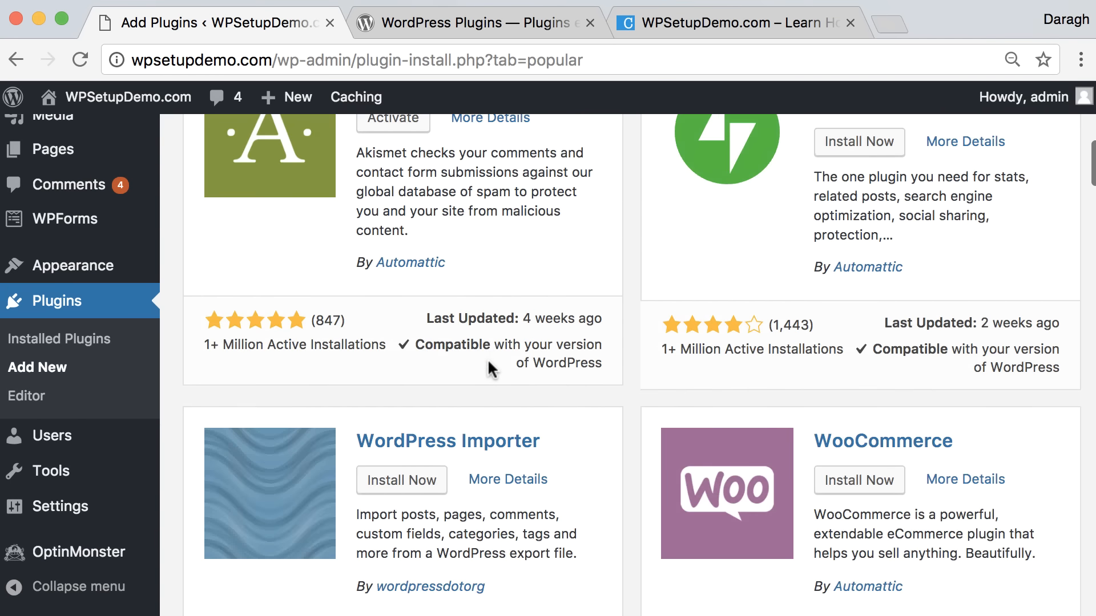
pyautogui.scroll(10, 487, 358)
pyautogui.click(969, 368)
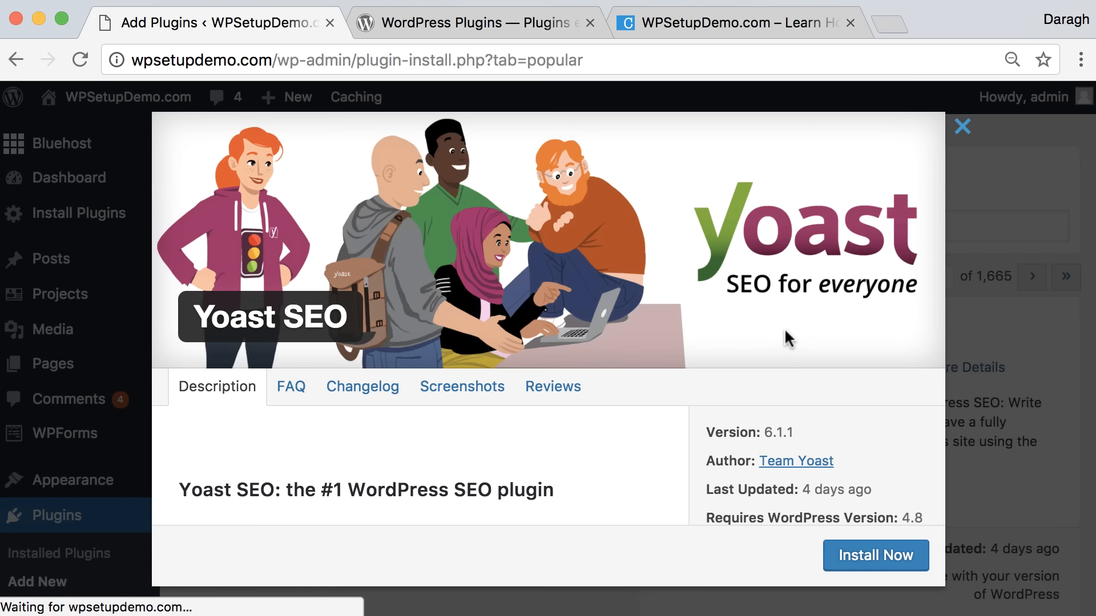
pyautogui.scroll(-12, 780, 330)
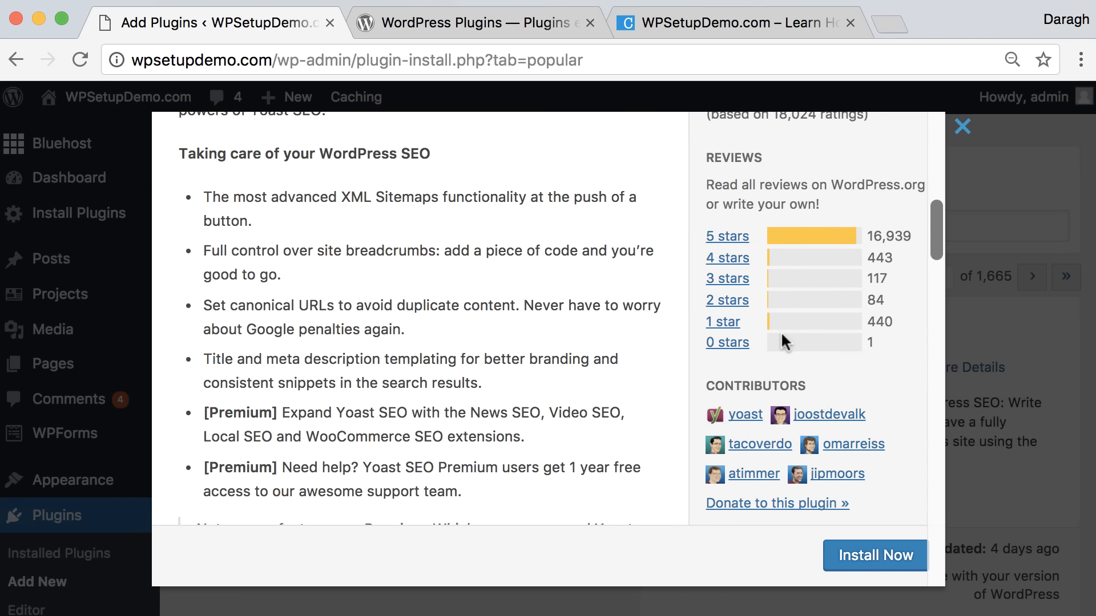
pyautogui.click(964, 126)
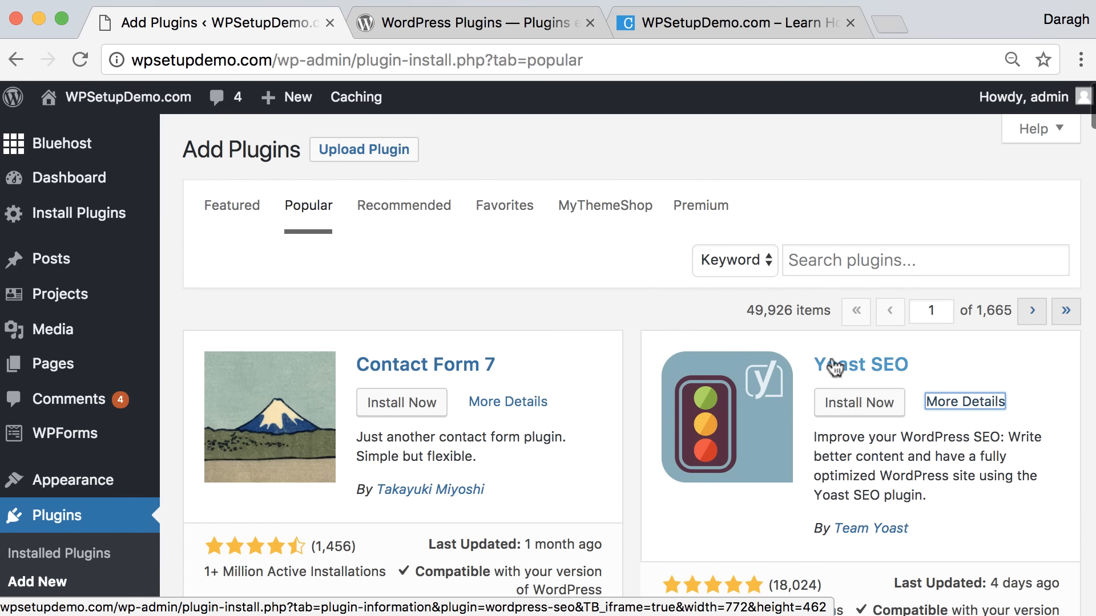
# Step: Search the available plugins for "login lockdown" and install the Login LockDown plugin
pyautogui.click(849, 265)
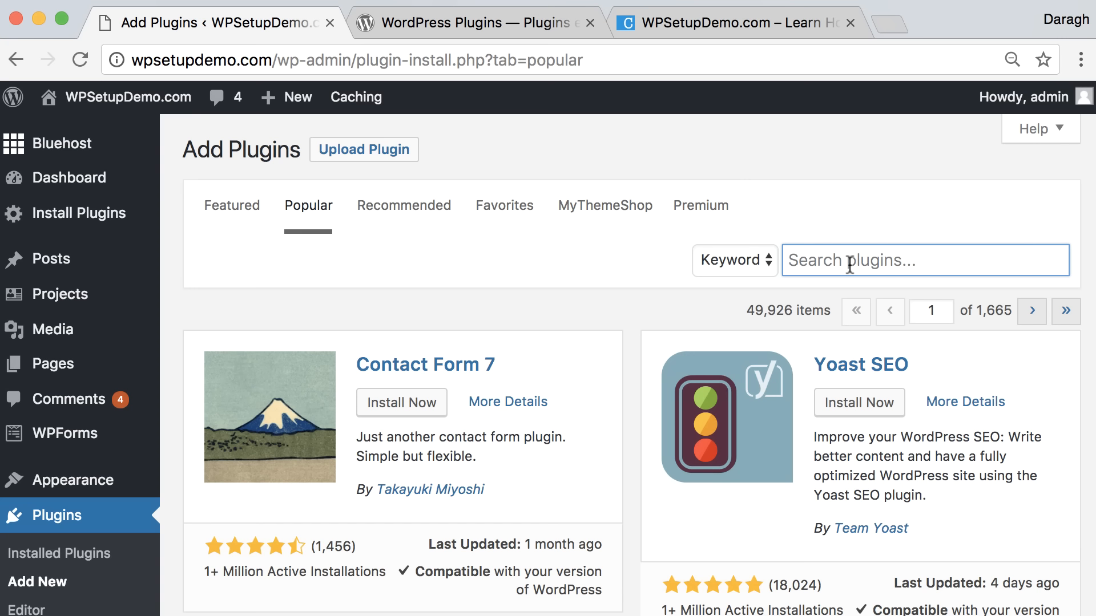
pyautogui.write('l')
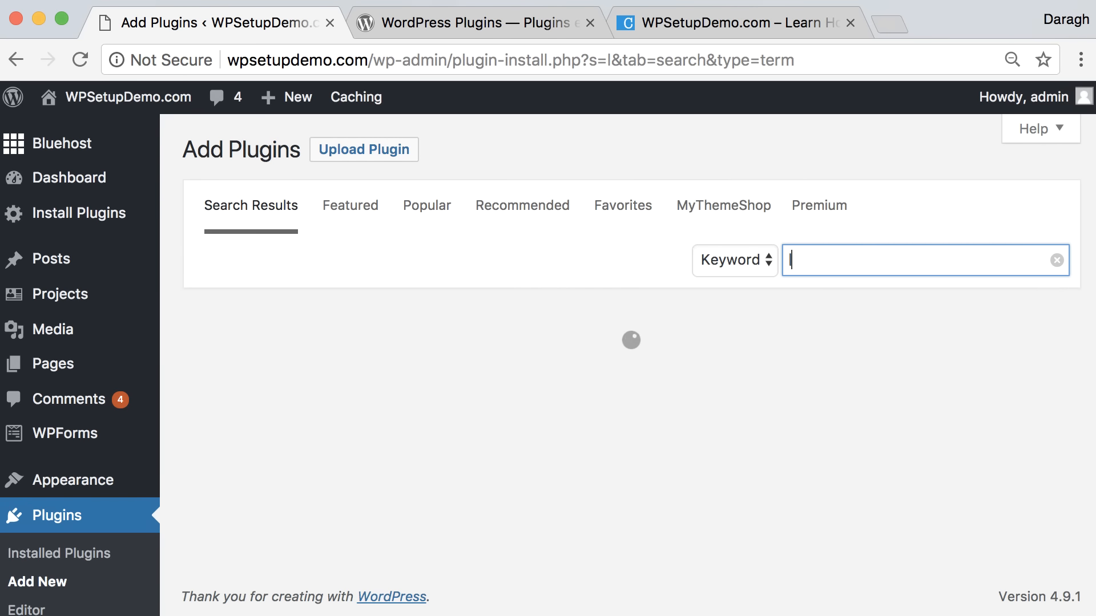
pyautogui.write('ogin')
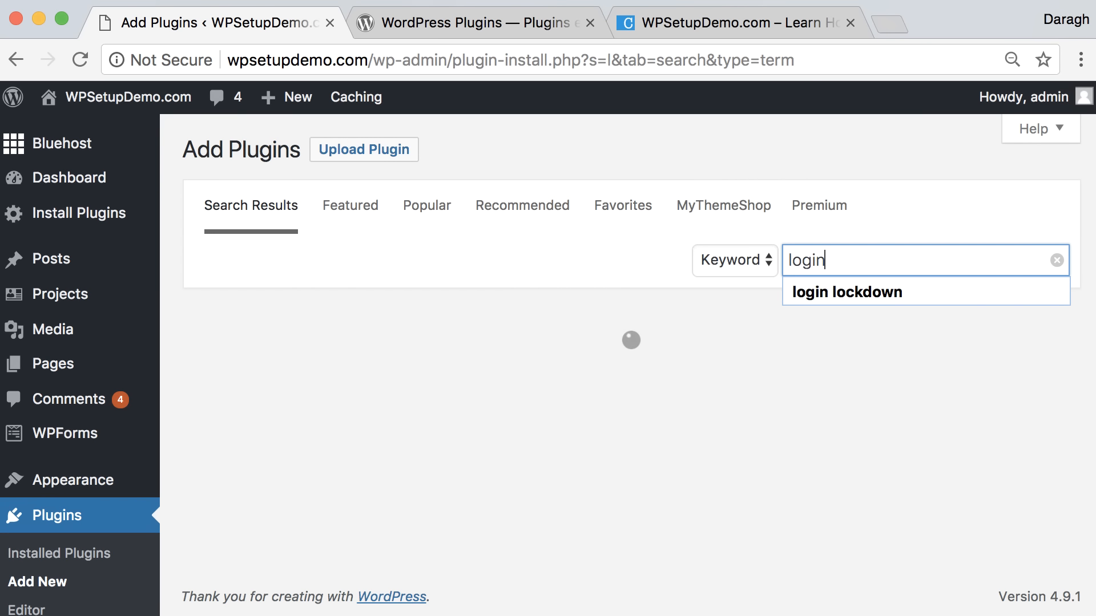
pyautogui.write(' lockdown')
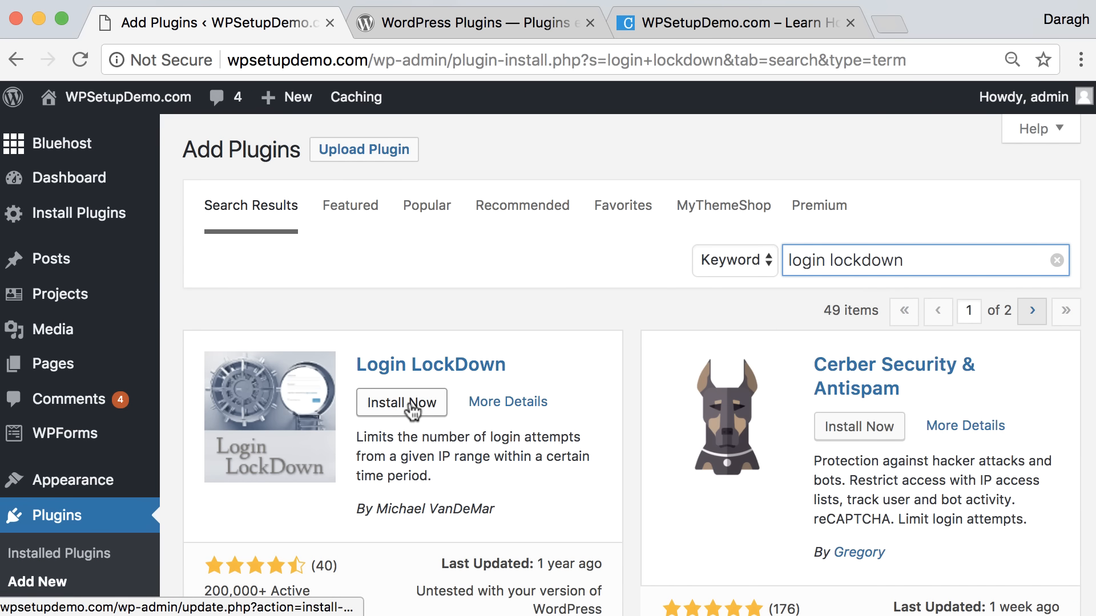
pyautogui.scroll(-2, 409, 412)
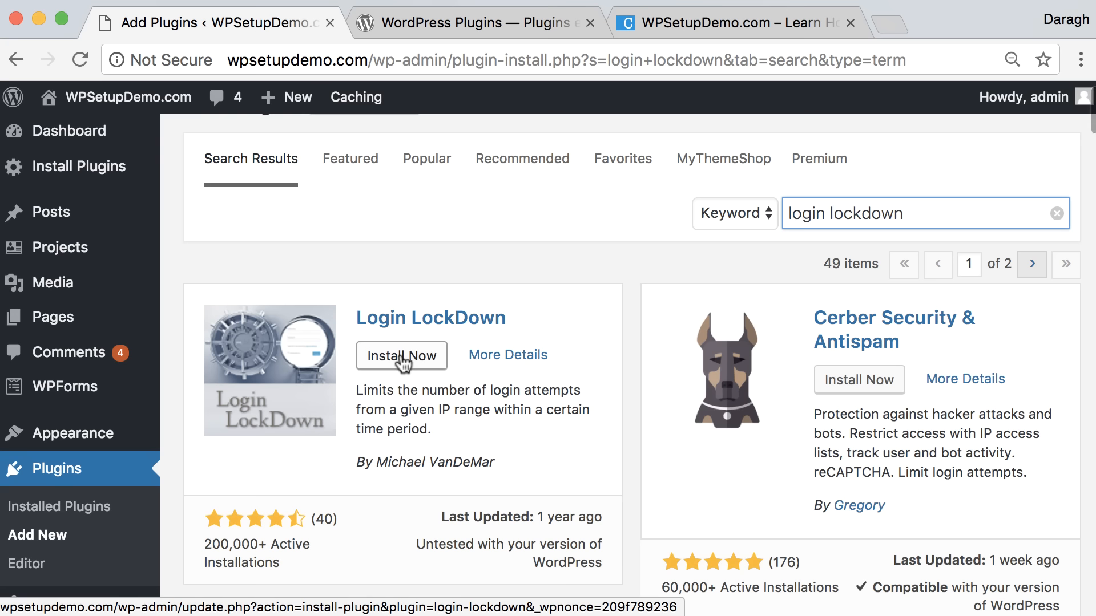
pyautogui.moveTo(356, 390); pyautogui.dragTo(479, 435)
pyautogui.click(478, 428)
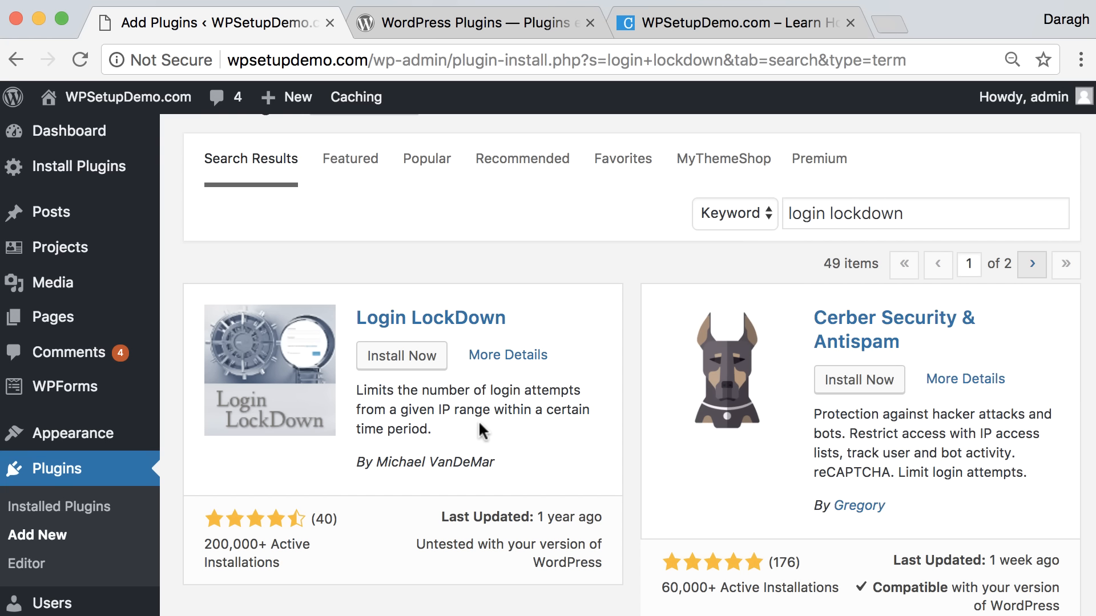
pyautogui.click(419, 368)
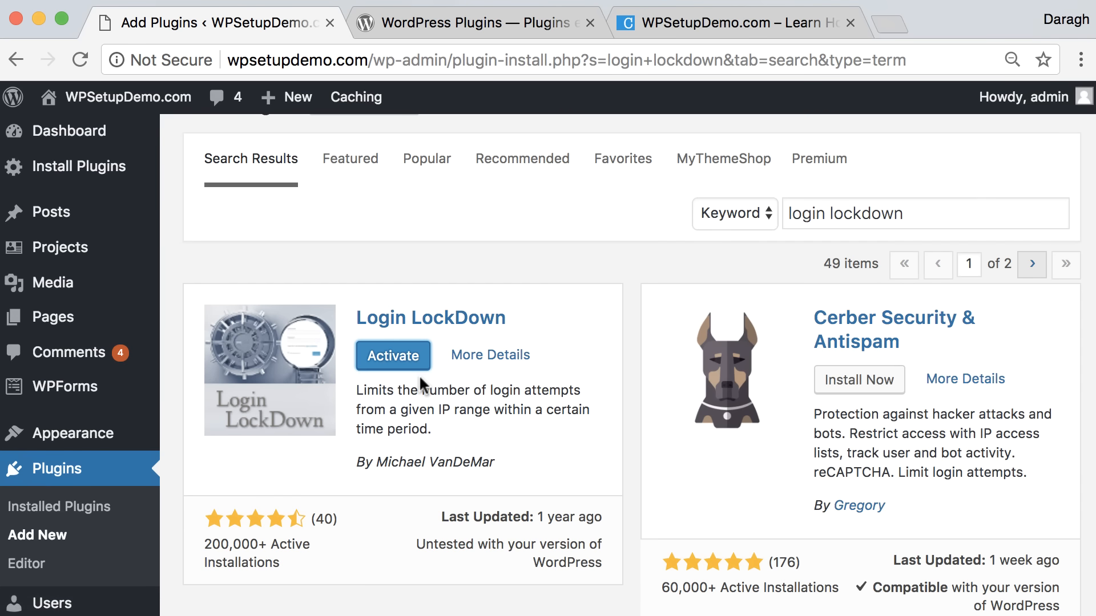
# Step: Activate the Login LockDown plugin from the list of installed plugins
pyautogui.click(85, 508)
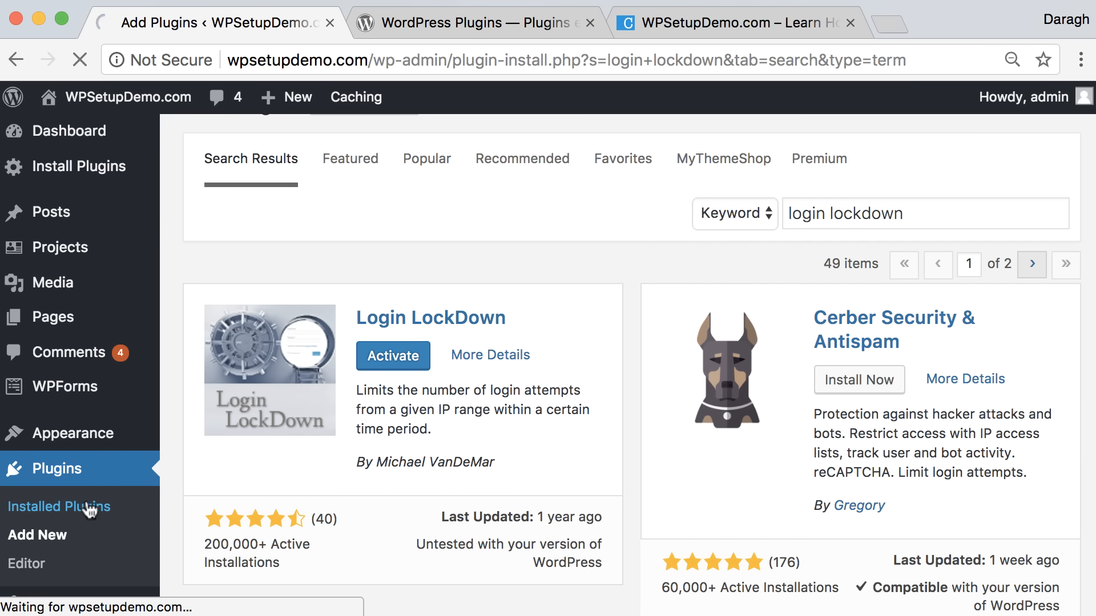
pyautogui.scroll(-6, 350, 444)
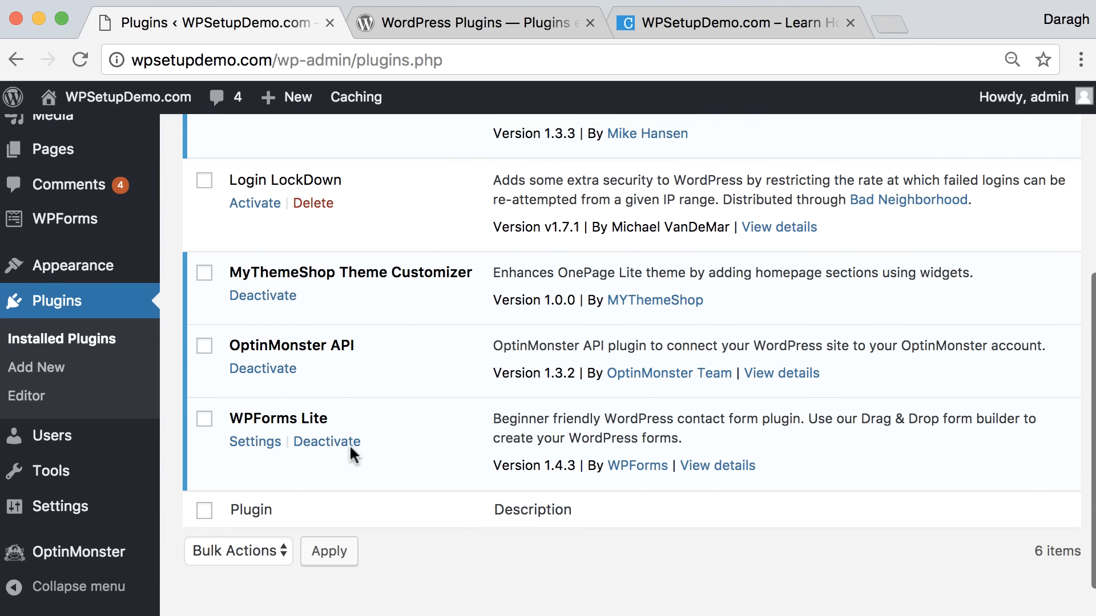
pyautogui.scroll(-1, 350, 450)
pyautogui.scroll(5, 349, 454)
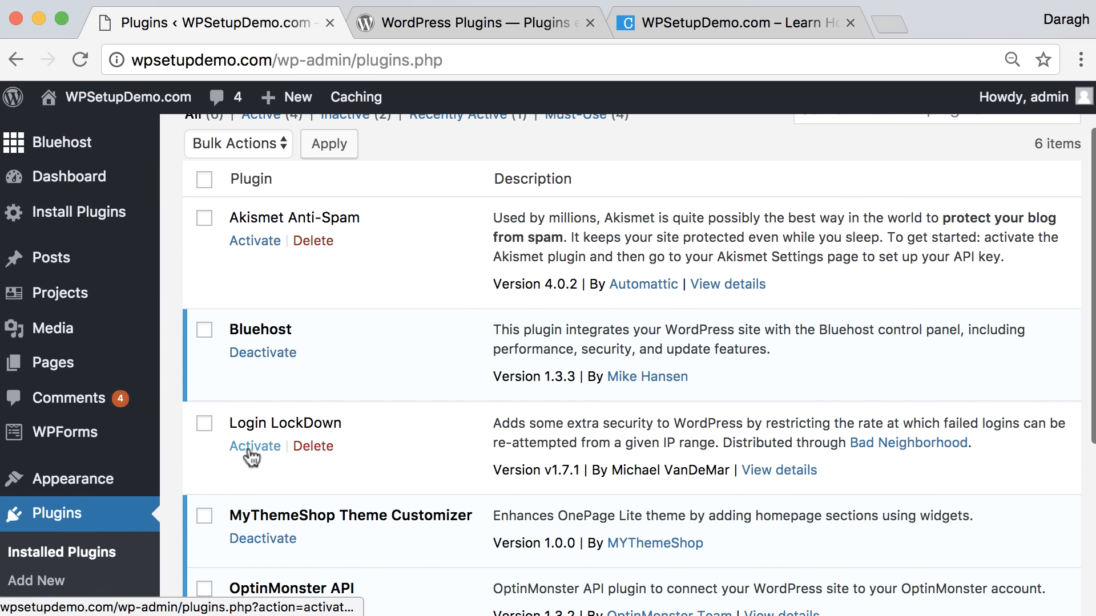
pyautogui.click(249, 452)
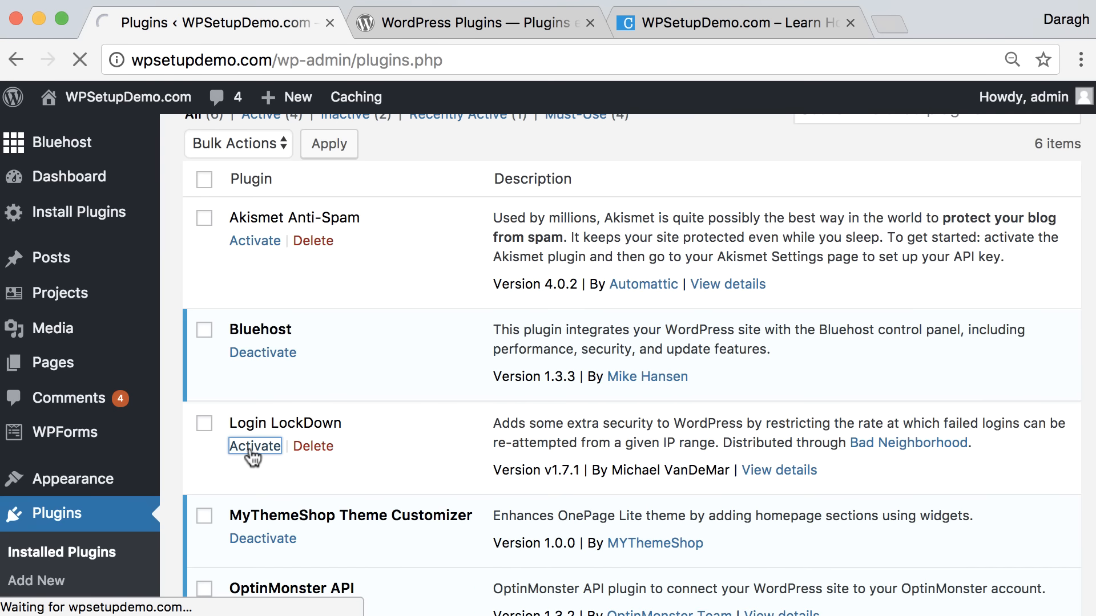
# Step: Open the settings page of the Login LockDown plugin
pyautogui.scroll(-5, 310, 460)
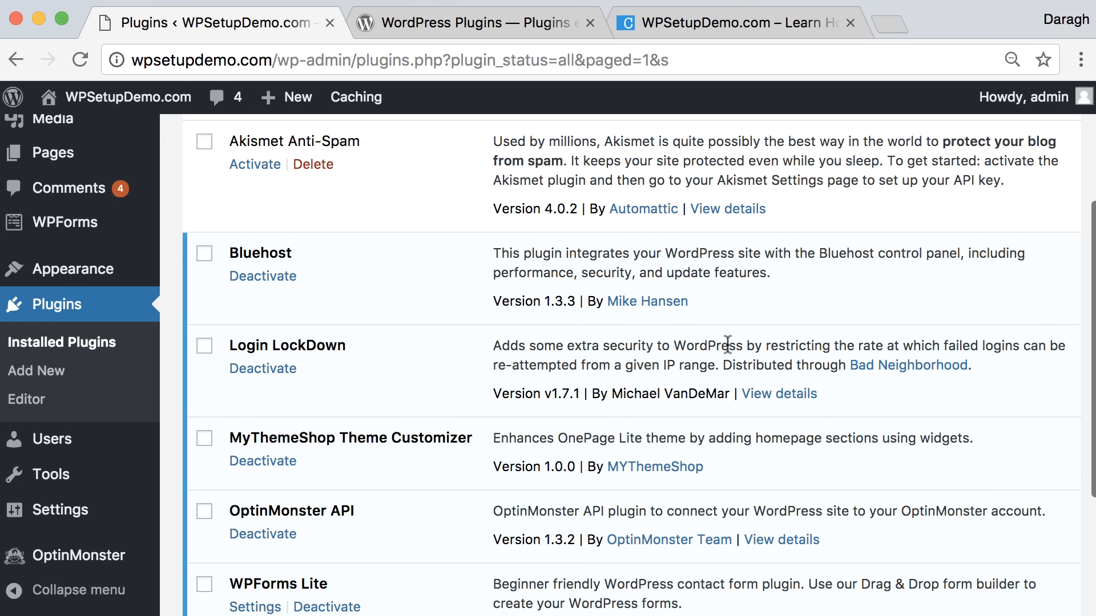
pyautogui.scroll(-3, 68, 429)
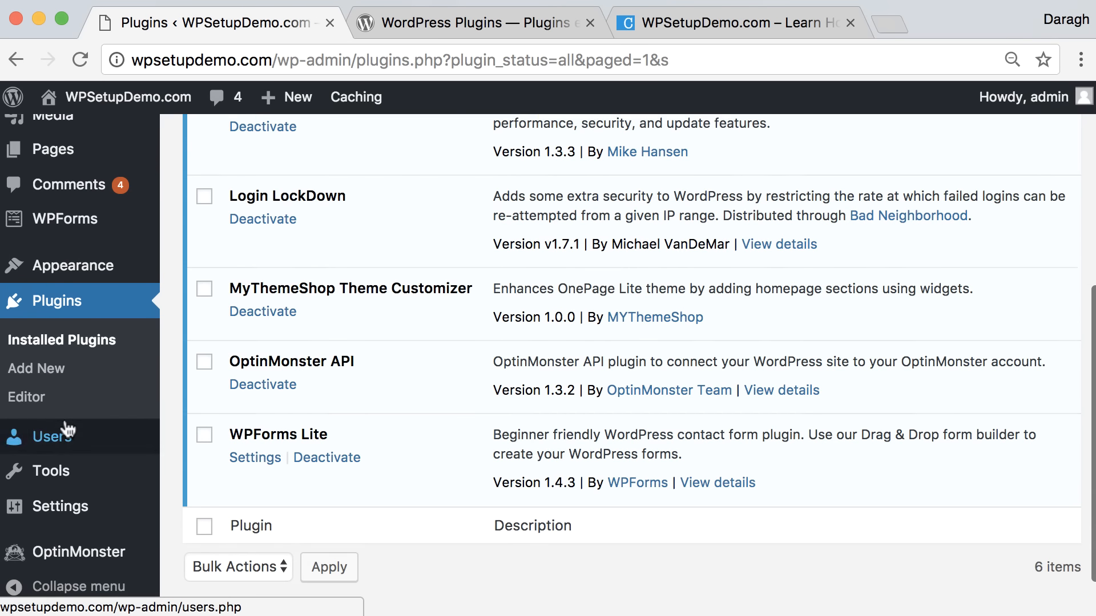
pyautogui.scroll(-2, 80, 473)
pyautogui.moveTo(80, 508)
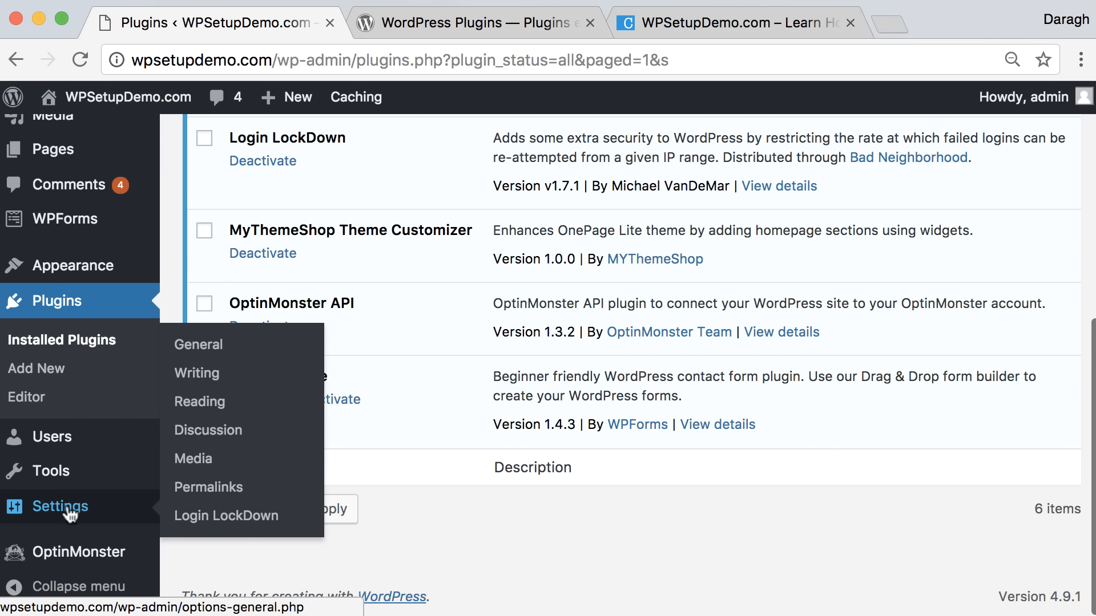
pyautogui.click(196, 516)
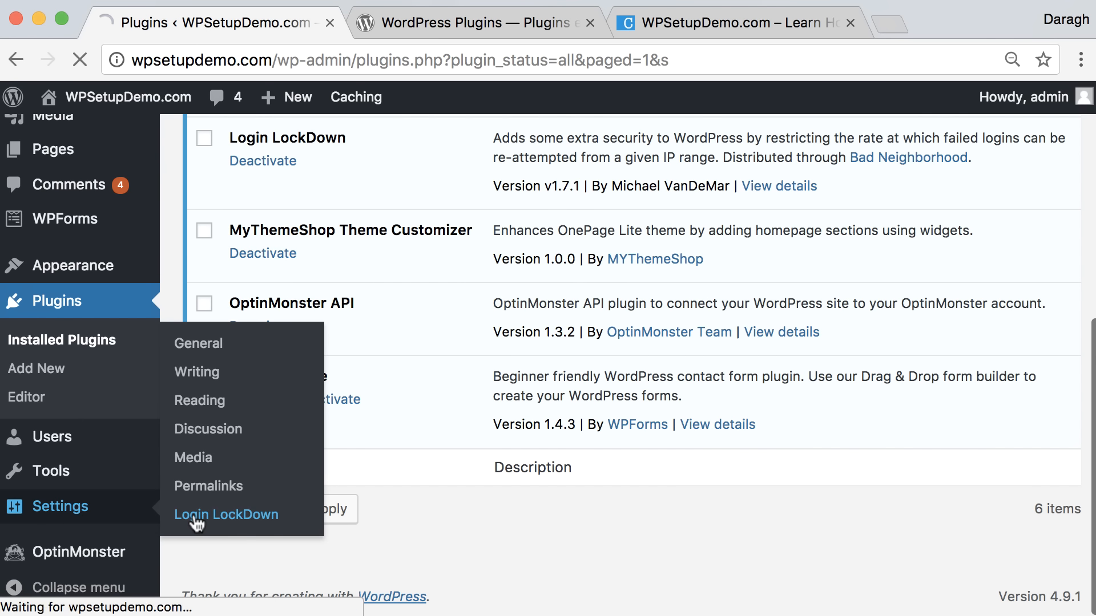
pyautogui.scroll(-2, 293, 439)
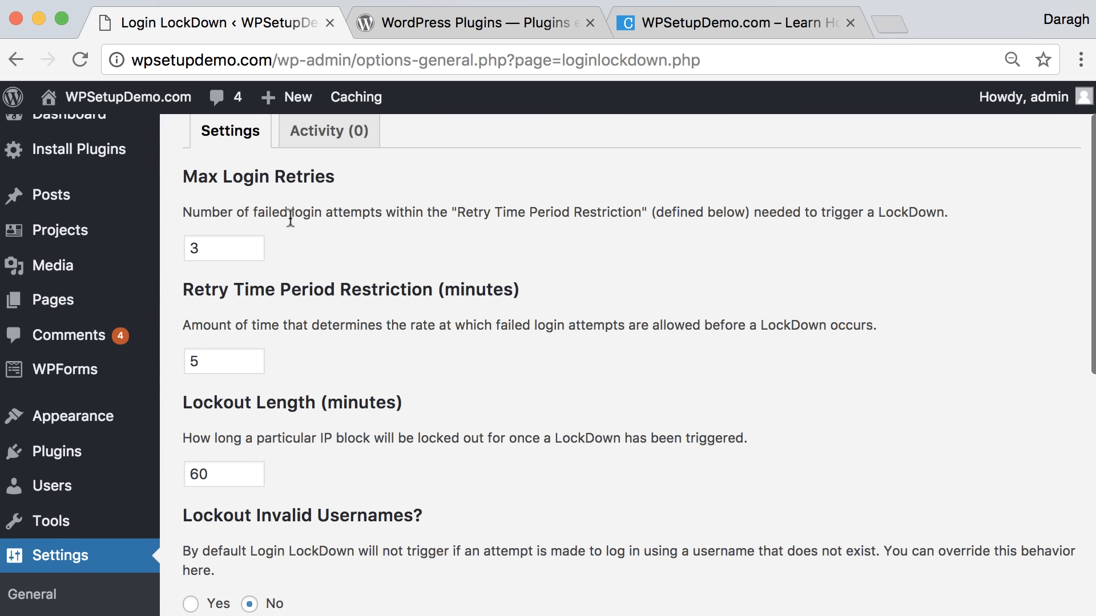
# Step: Review the Login LockDown retry, lockout, error-masking and credit link options and save the settings as they are
pyautogui.moveTo(258, 212); pyautogui.dragTo(657, 212)
pyautogui.click(230, 248)
pyautogui.scroll(-4, 331, 308)
pyautogui.click(245, 338)
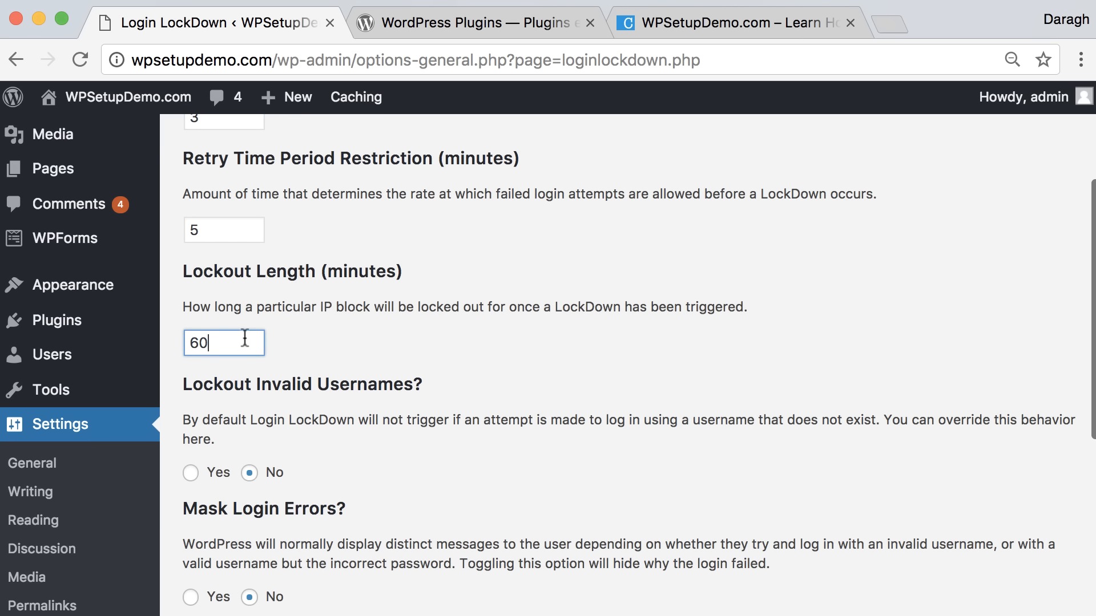
pyautogui.scroll(-4, 373, 337)
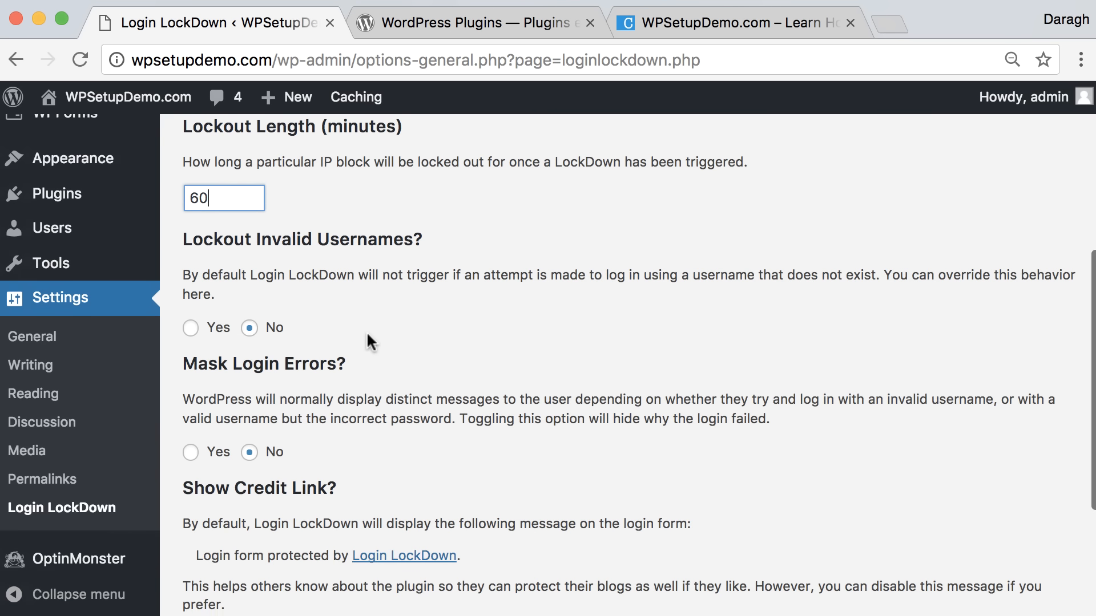
pyautogui.scroll(-4, 368, 341)
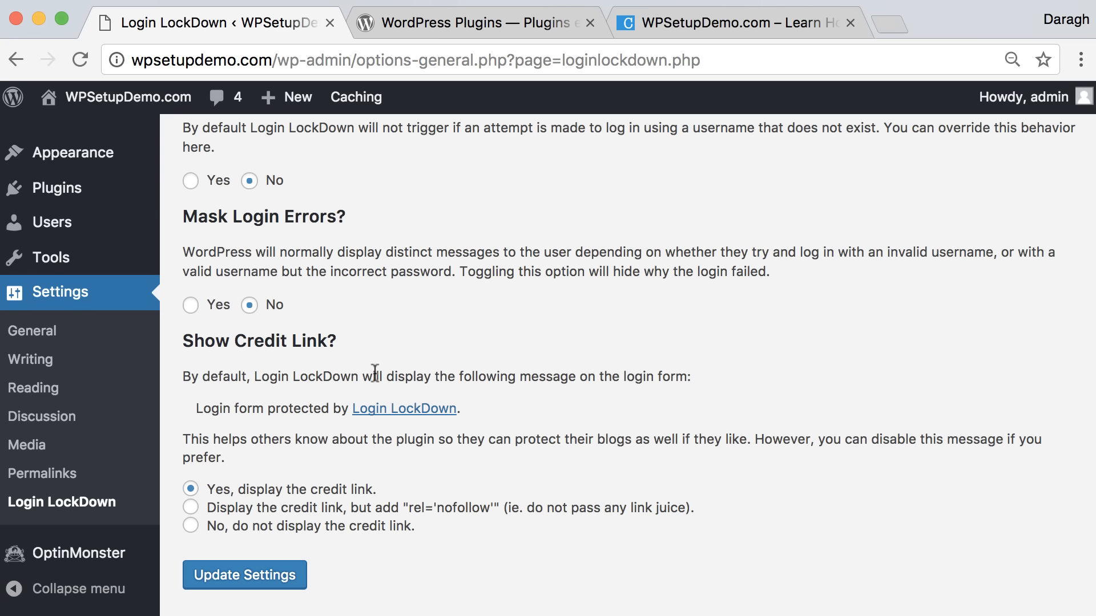
pyautogui.click(262, 573)
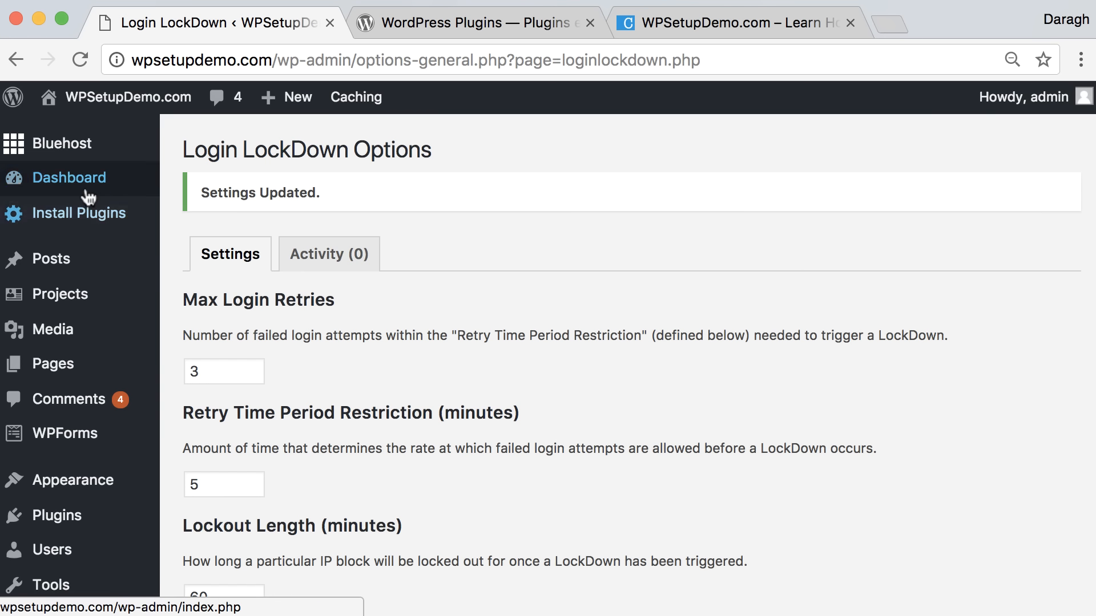
pyautogui.moveTo(17, 191)
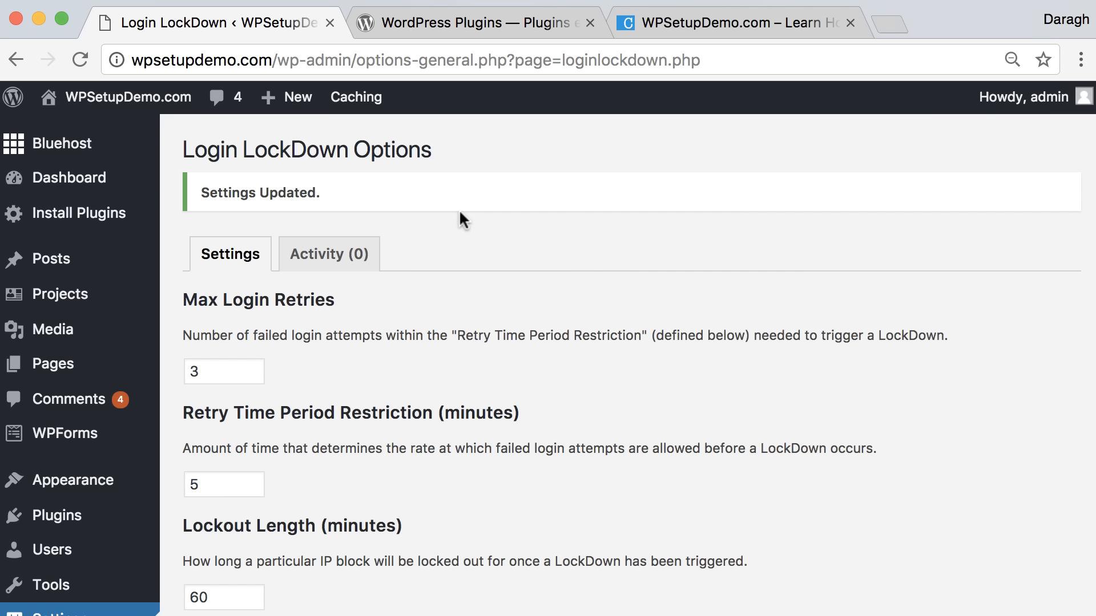
pyautogui.scroll(-4, 444, 236)
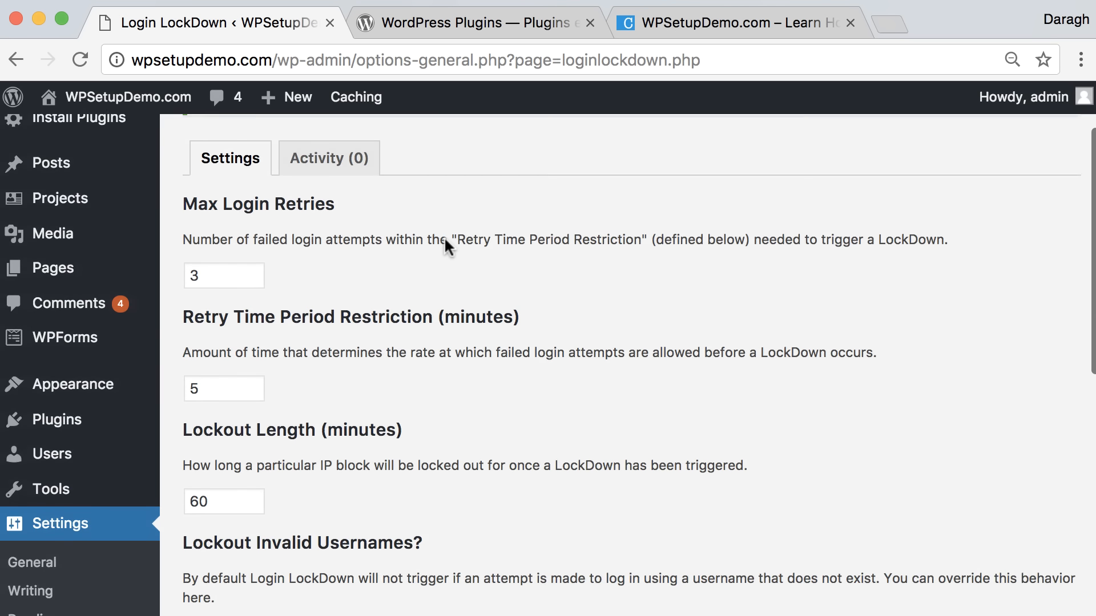